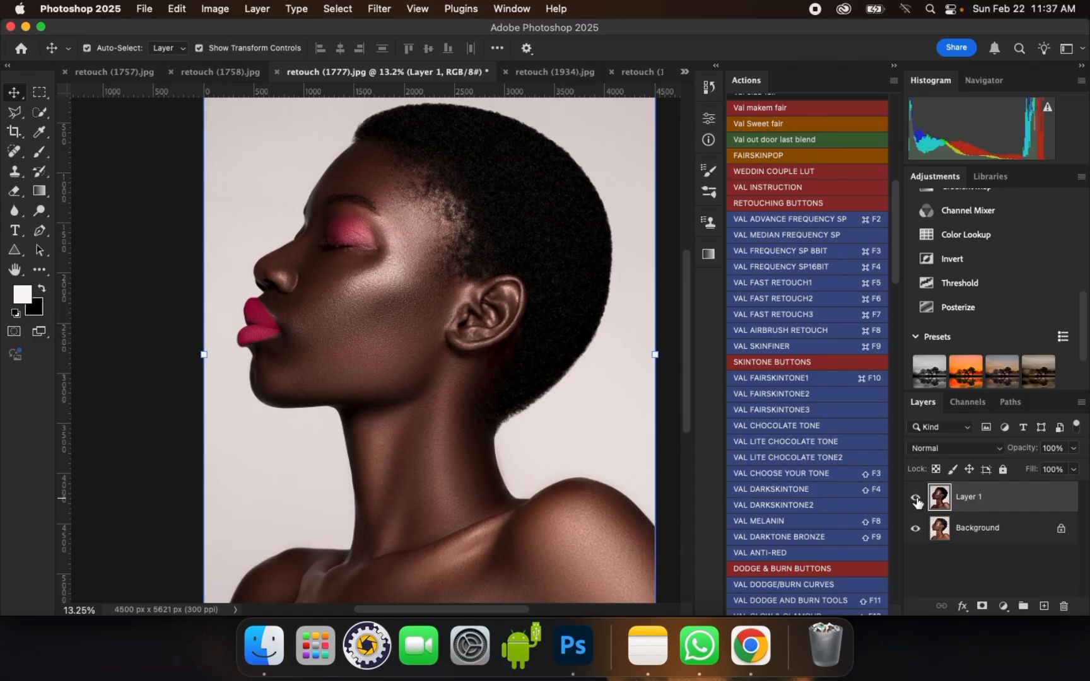
# Step: Hide Layer 1 and duplicate the Background layer
pyautogui.click(915, 498)
pyautogui.click(976, 529)
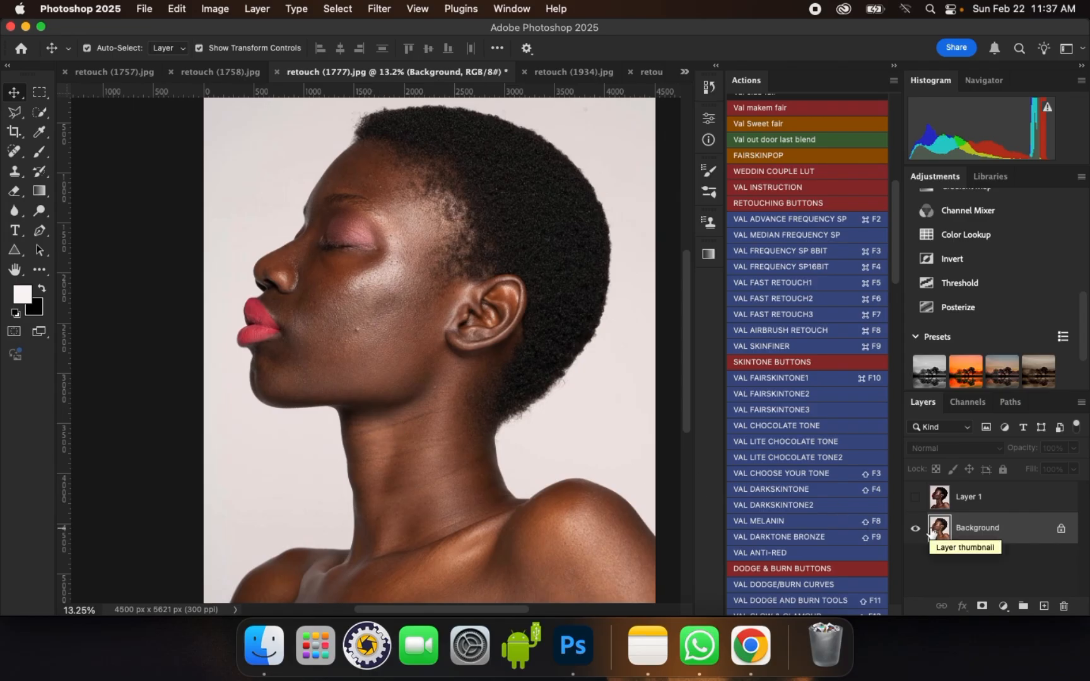
pyautogui.press('super+j')
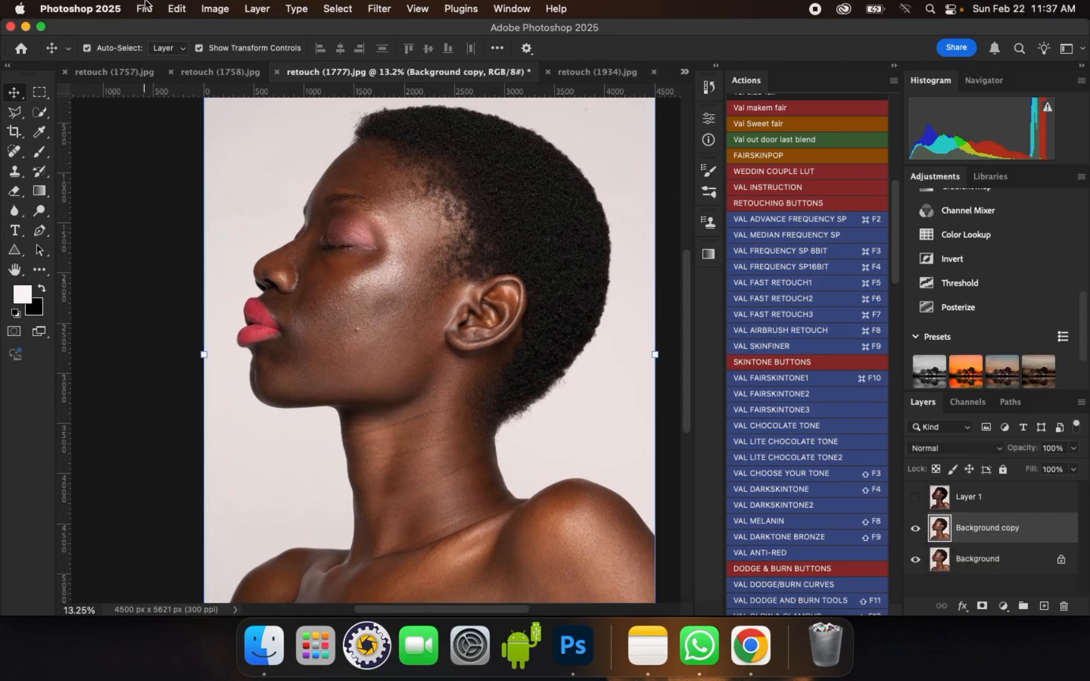
# Step: Open the Liquify filter on the Background copy and reshape the front contour of the neck with a brush size of 400
pyautogui.click(378, 8)
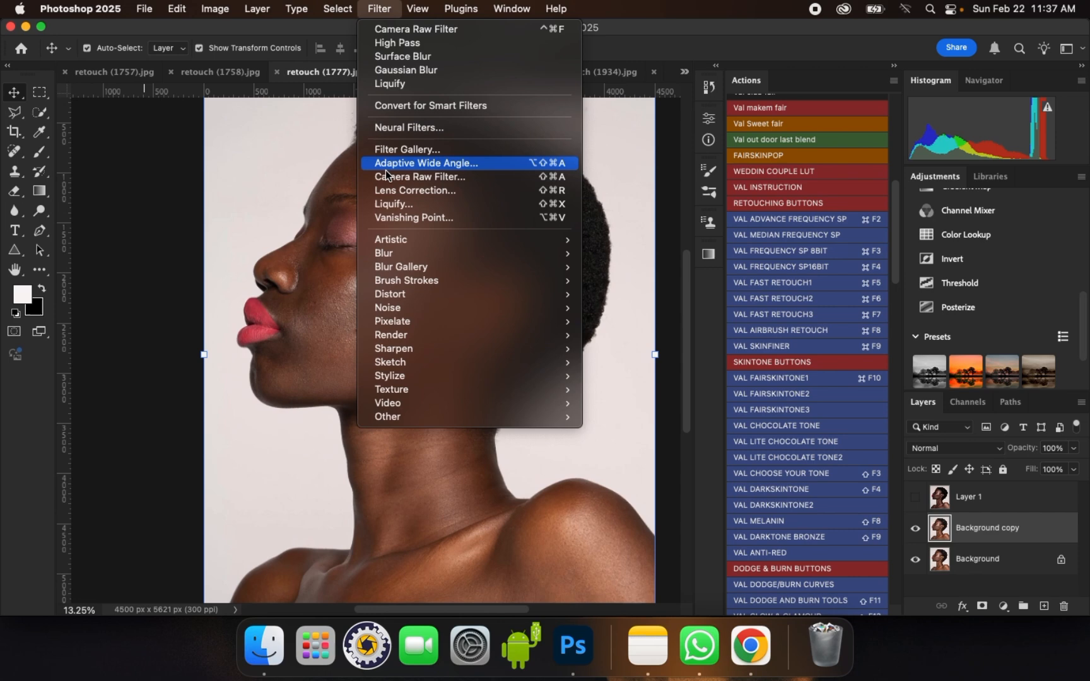
pyautogui.click(412, 206)
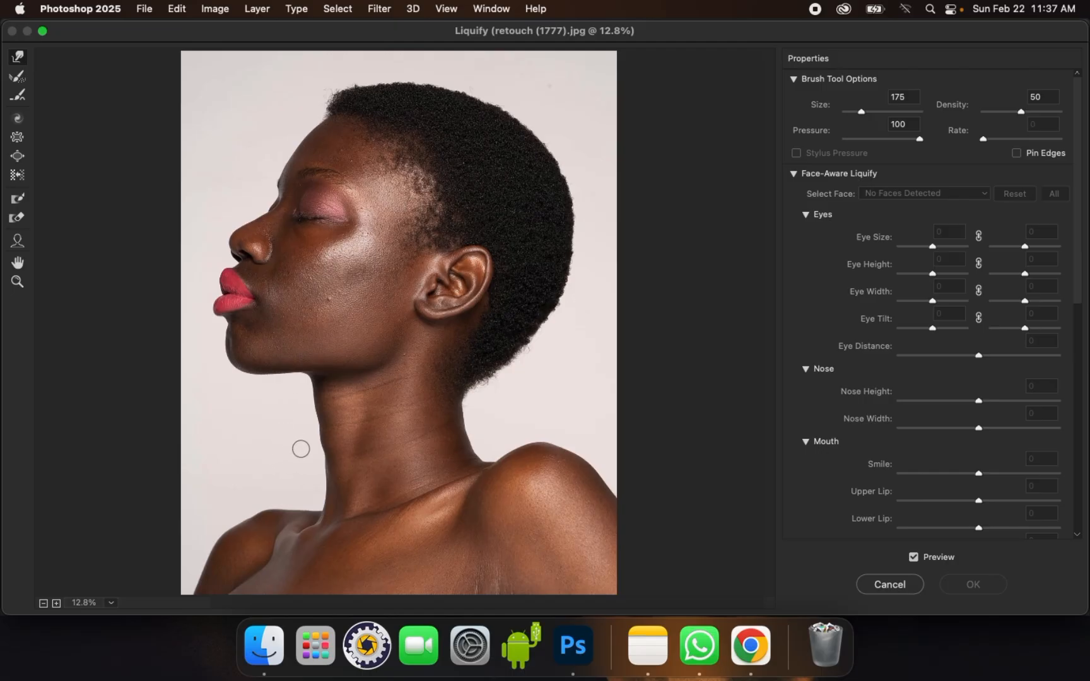
pyautogui.press('super+plus')
pyautogui.press('super+plus')
pyautogui.press('super+plus')
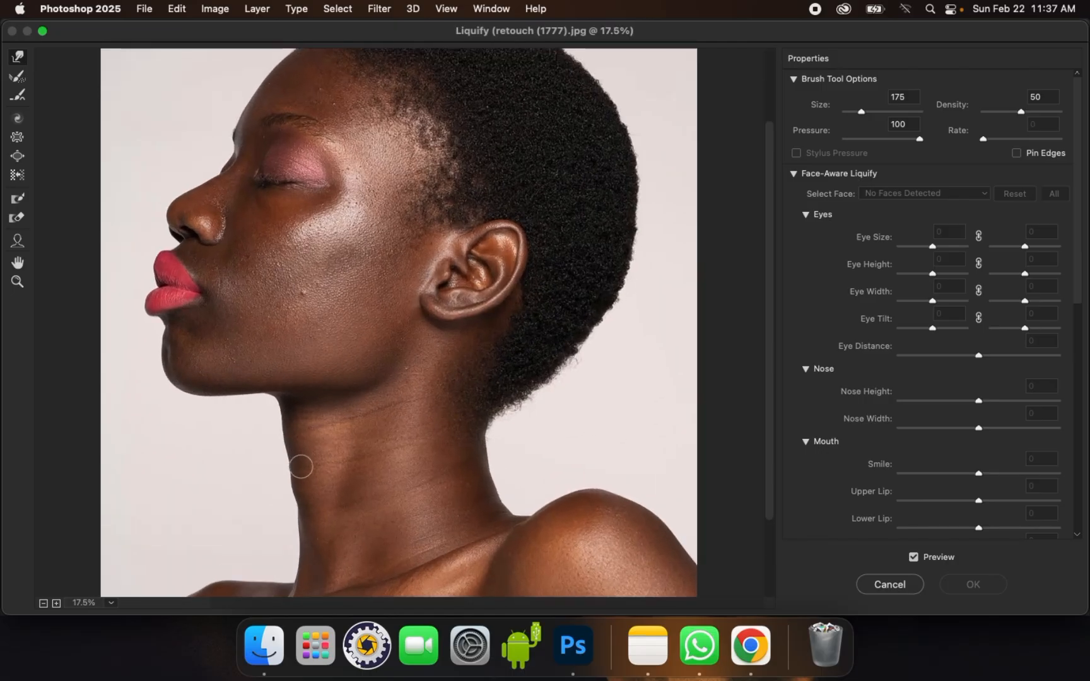
pyautogui.press('super+plus')
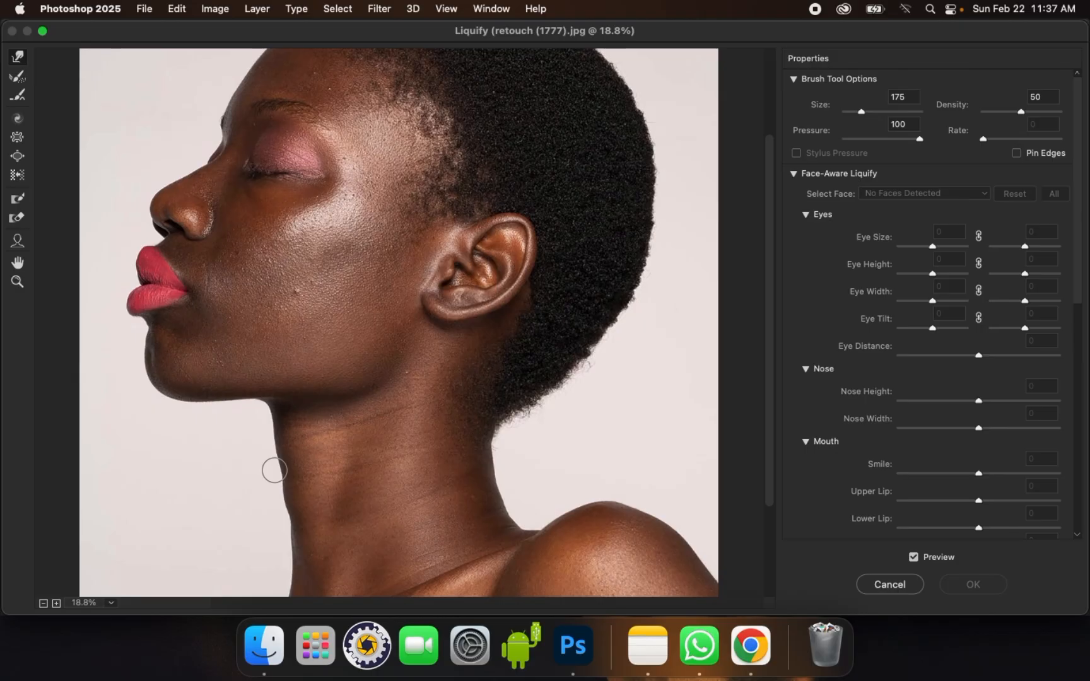
pyautogui.moveTo(369, 435); pyautogui.dragTo(386, 410)
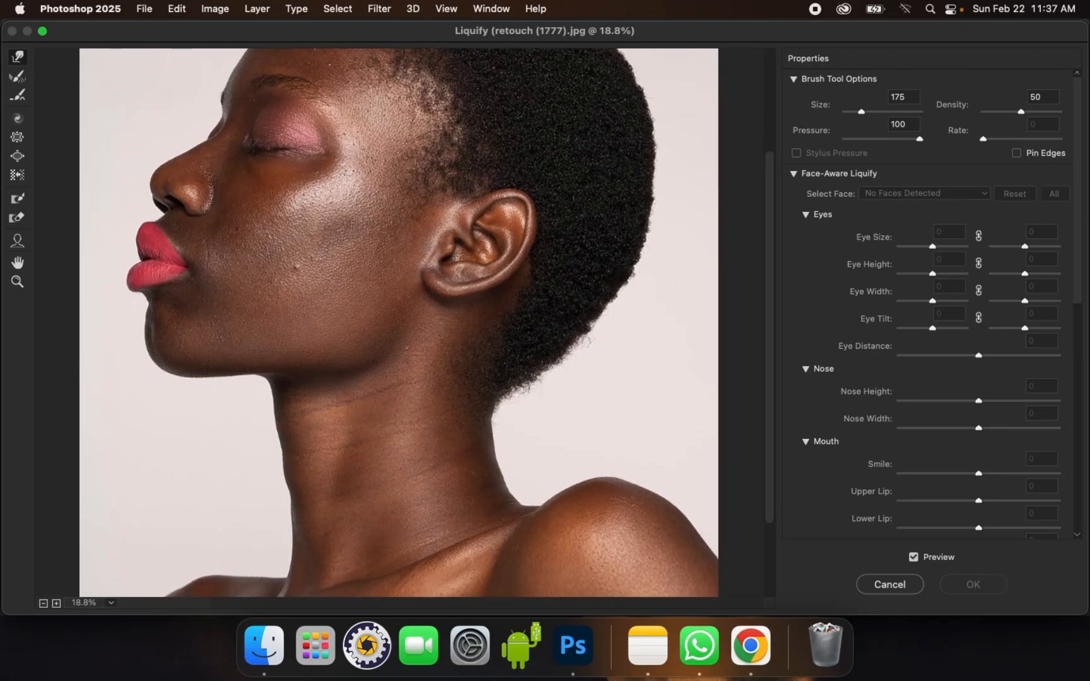
pyautogui.press(']')
pyautogui.press(']')
pyautogui.press(']')
pyautogui.press(']')
pyautogui.moveTo(260, 428); pyautogui.dragTo(263, 415)
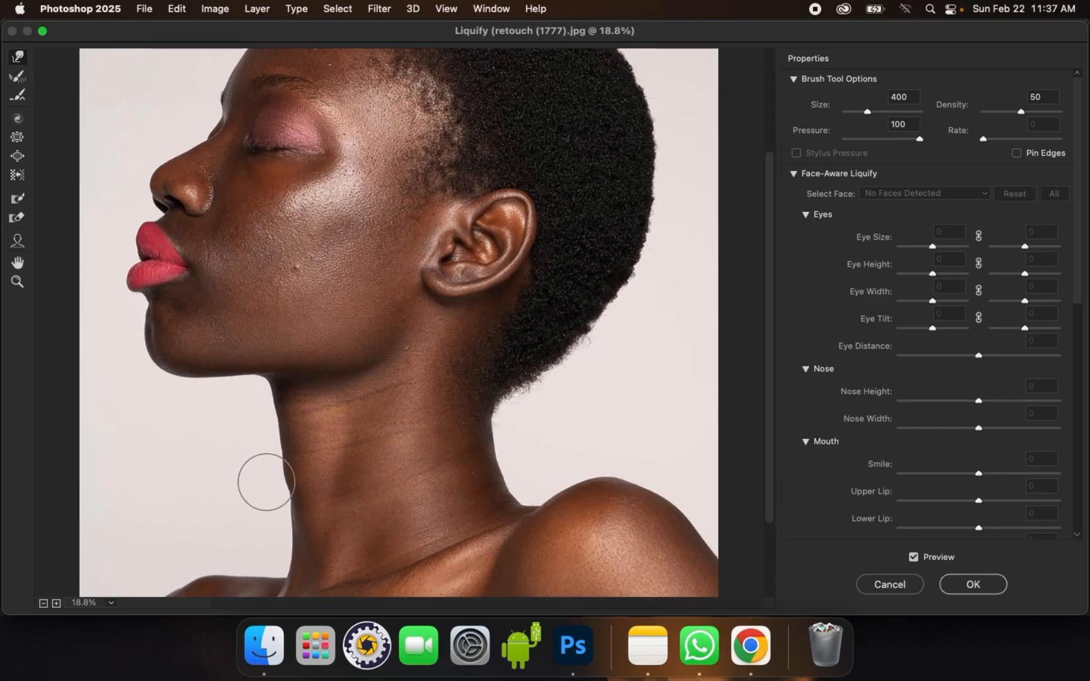
pyautogui.moveTo(267, 481); pyautogui.dragTo(263, 430)
# Step: Push out the hair outline along the top of the head in Liquify with a brush size of 500
pyautogui.press('super+minus')
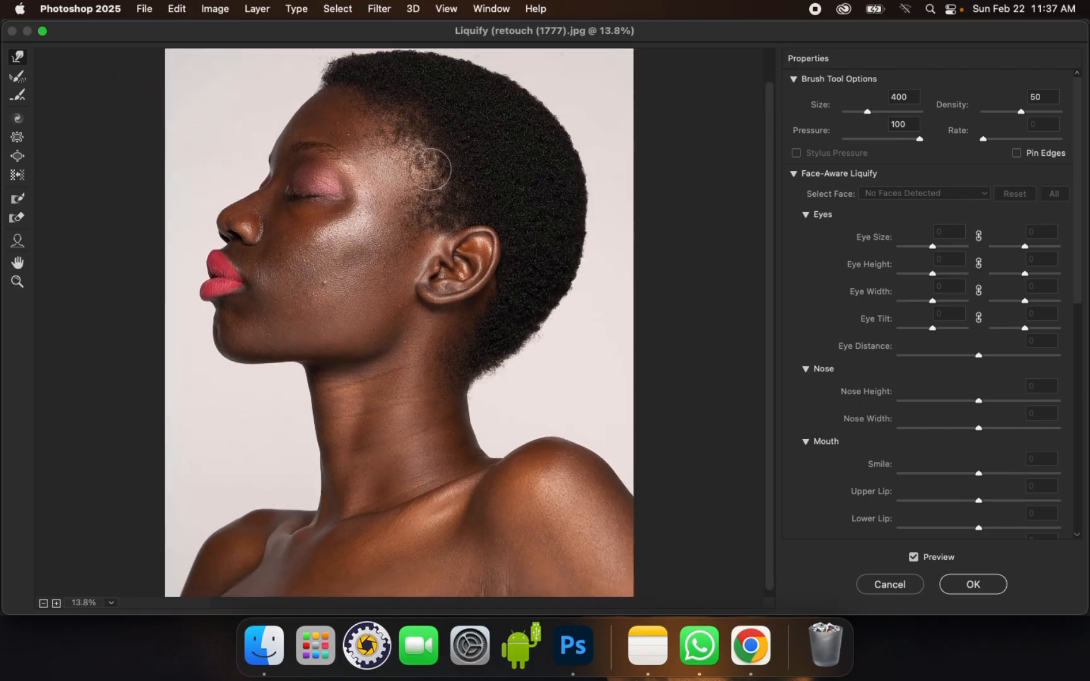
pyautogui.press('super+minus')
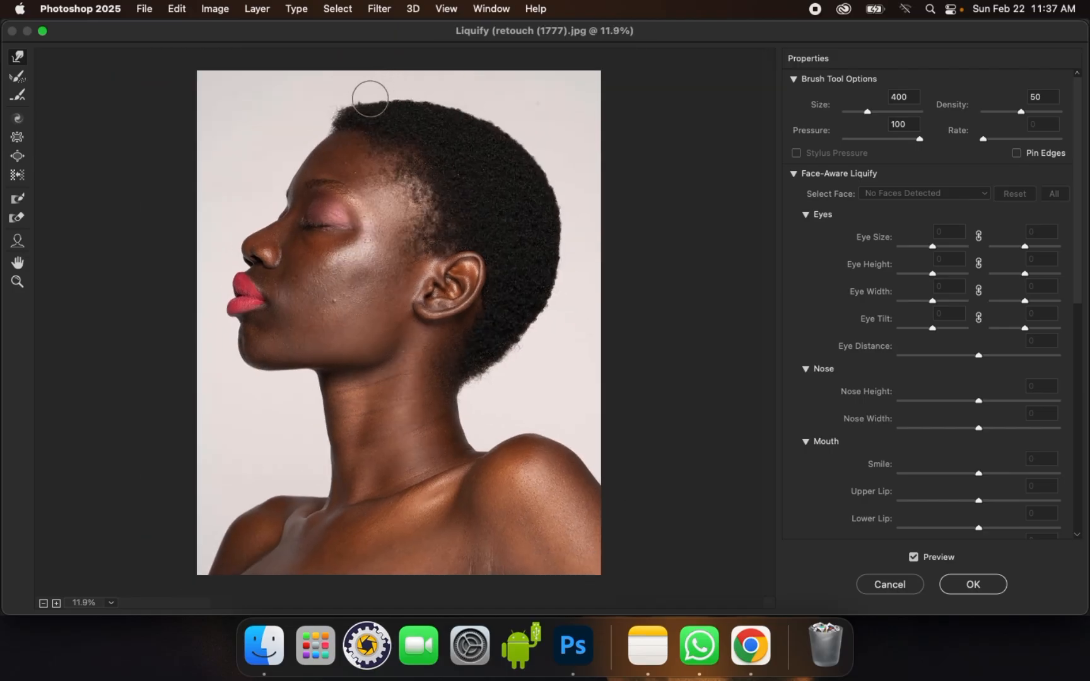
pyautogui.moveTo(369, 96); pyautogui.dragTo(354, 101)
pyautogui.press(']')
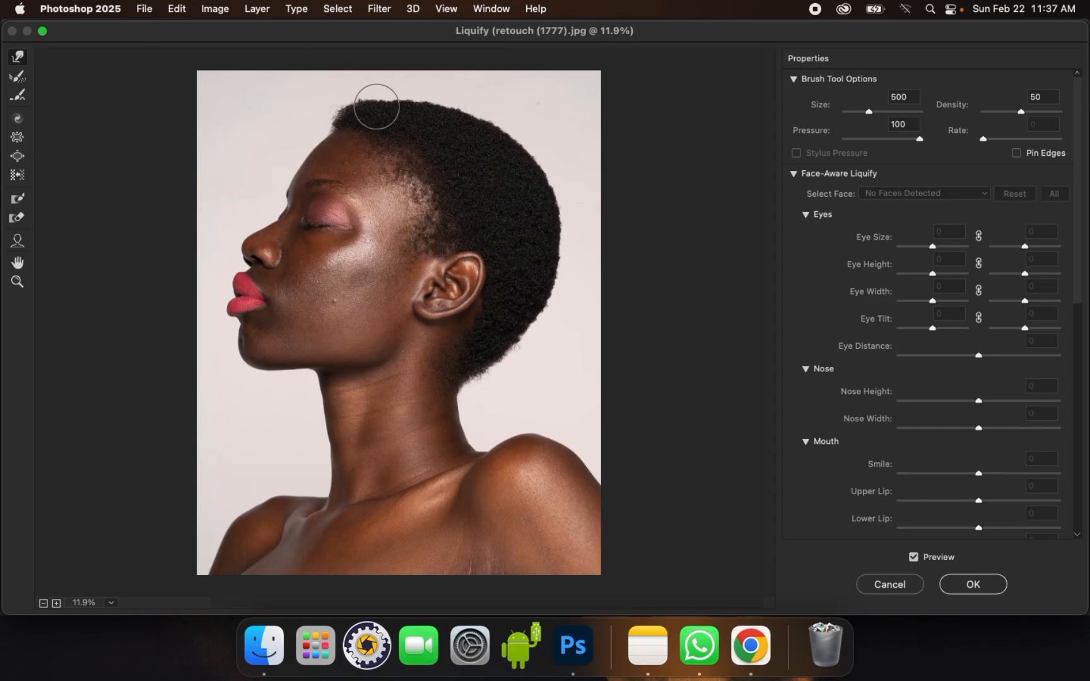
pyautogui.moveTo(378, 106)
pyautogui.mouseDown()
pyautogui.moveTo(479, 121)
pyautogui.moveTo(471, 117)
pyautogui.moveTo(503, 141)
pyautogui.moveTo(461, 119)
pyautogui.moveTo(526, 151)
pyautogui.moveTo(547, 232)
pyautogui.mouseUp()
# Step: Smooth the hair outline at the back of the head and nape with a brush size of 300 and apply Liquify
pyautogui.press(']')
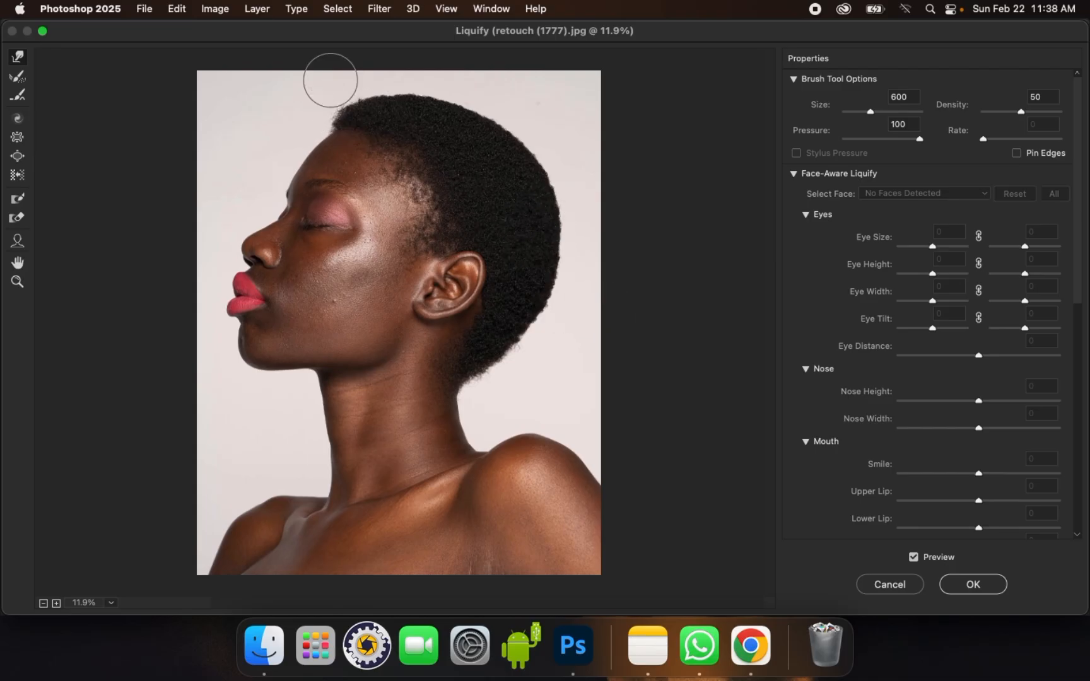
pyautogui.press('[')
pyautogui.press('[')
pyautogui.press('[')
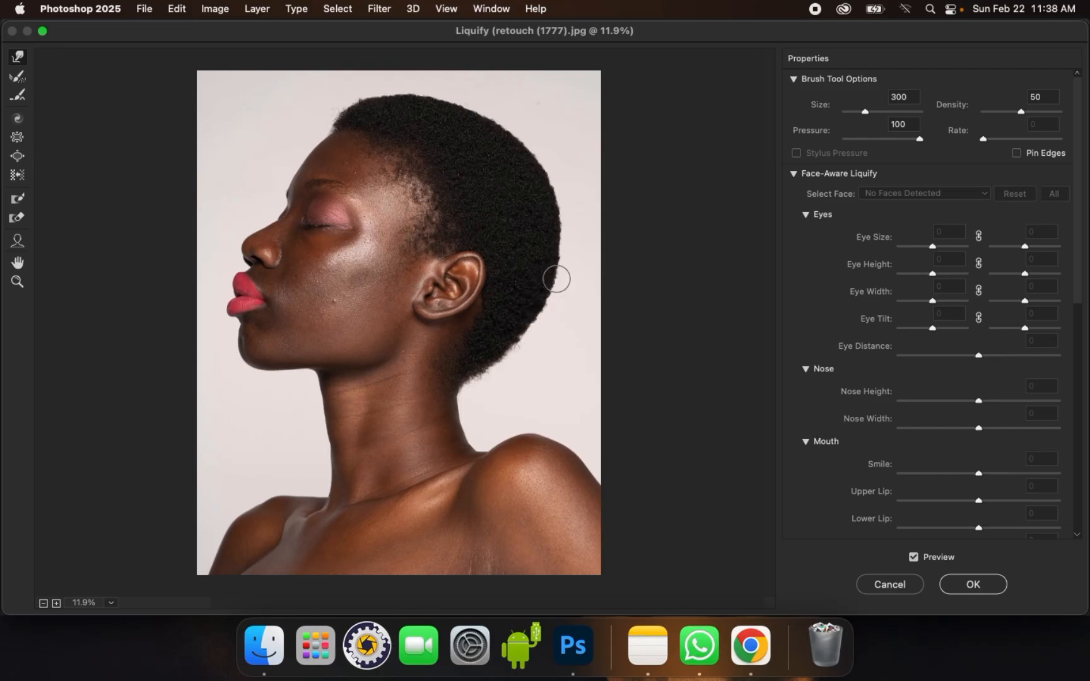
pyautogui.moveTo(539, 325); pyautogui.dragTo(474, 379)
pyautogui.moveTo(520, 346); pyautogui.dragTo(515, 343)
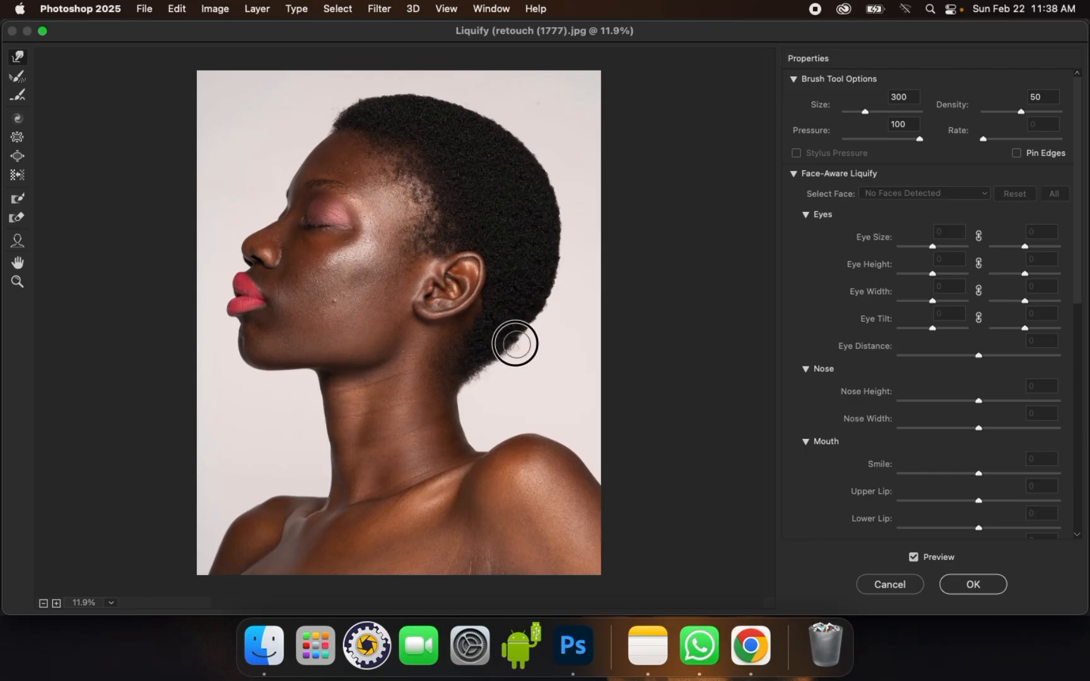
pyautogui.moveTo(559, 263); pyautogui.dragTo(555, 262)
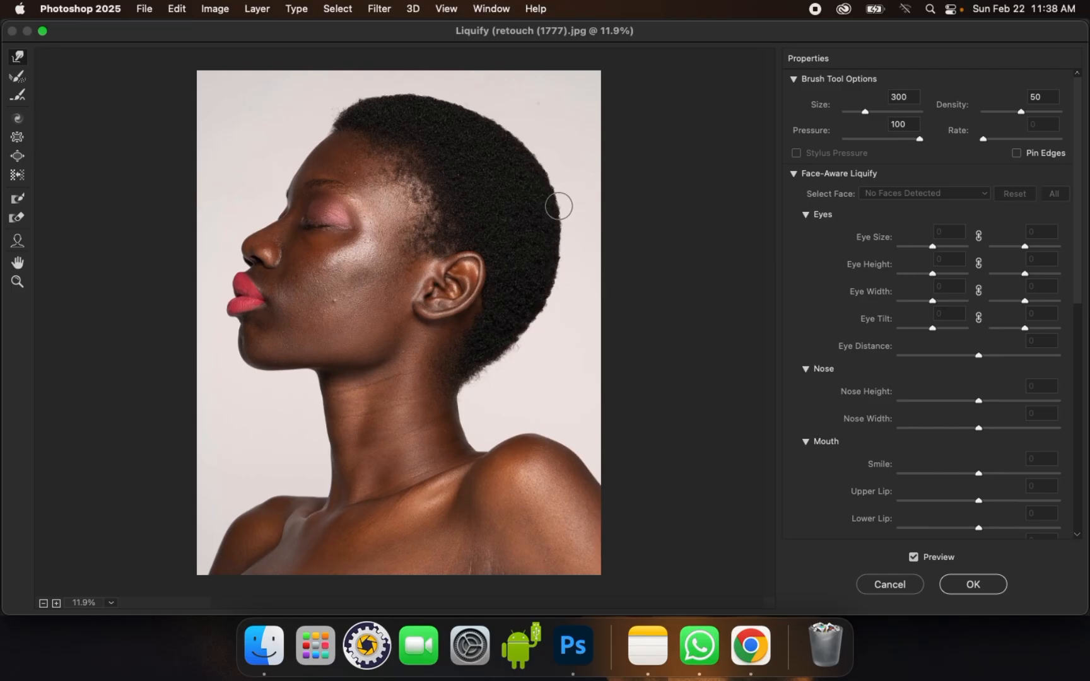
pyautogui.moveTo(560, 210); pyautogui.dragTo(537, 172)
pyautogui.moveTo(559, 281); pyautogui.dragTo(556, 282)
pyautogui.moveTo(517, 340); pyautogui.dragTo(515, 337)
pyautogui.moveTo(511, 355); pyautogui.dragTo(486, 372)
pyautogui.click(991, 585)
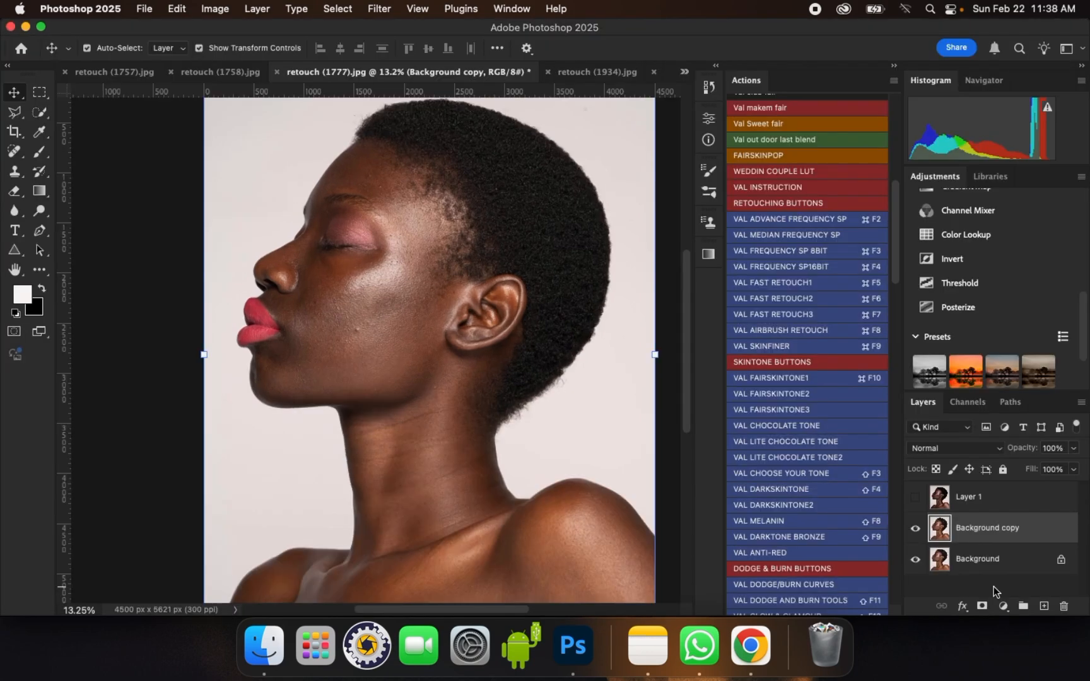
# Step: Create a new empty layer above Background copy and choose the Spot Healing Brush tool
pyautogui.scroll(1, 567, 169)
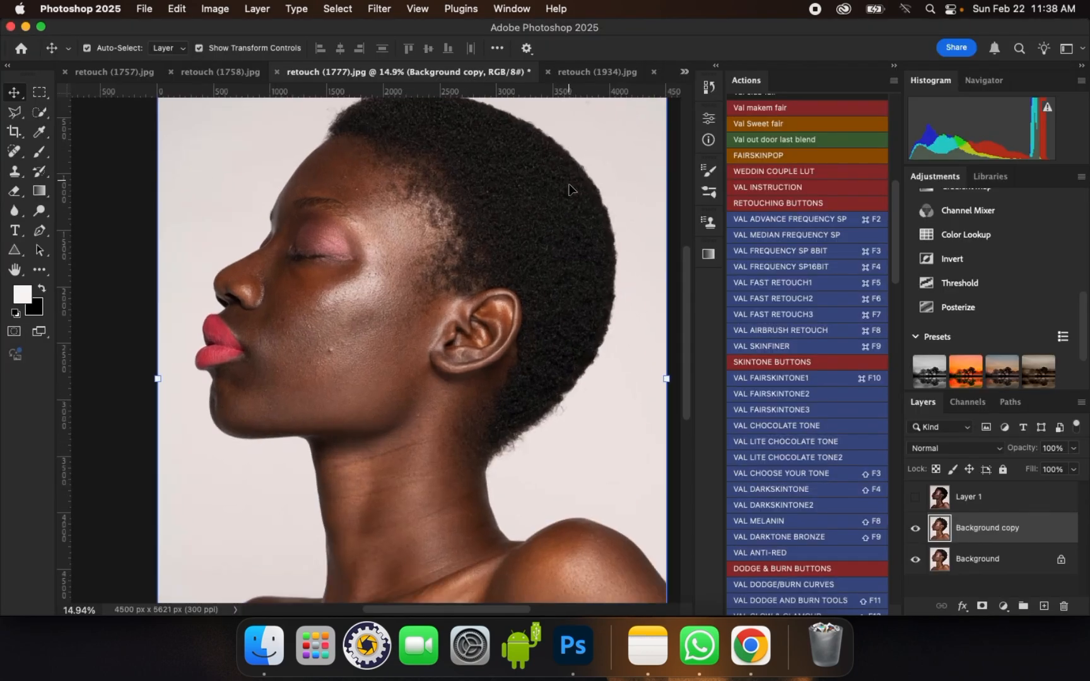
pyautogui.click(1044, 604)
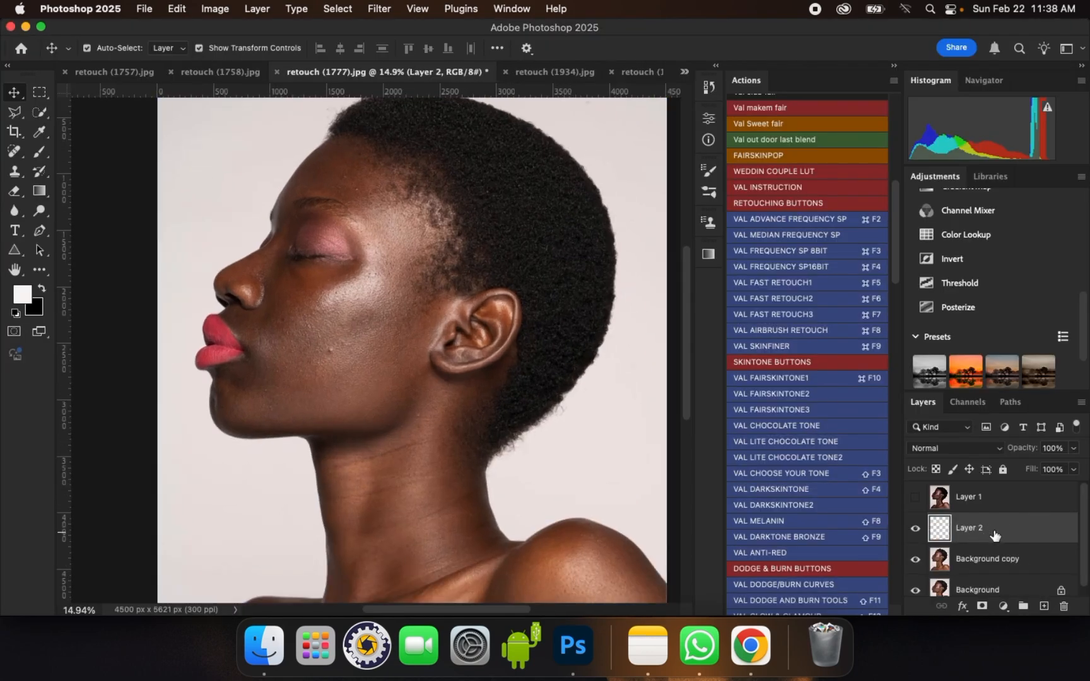
pyautogui.click(14, 153)
pyautogui.rightClick(14, 153)
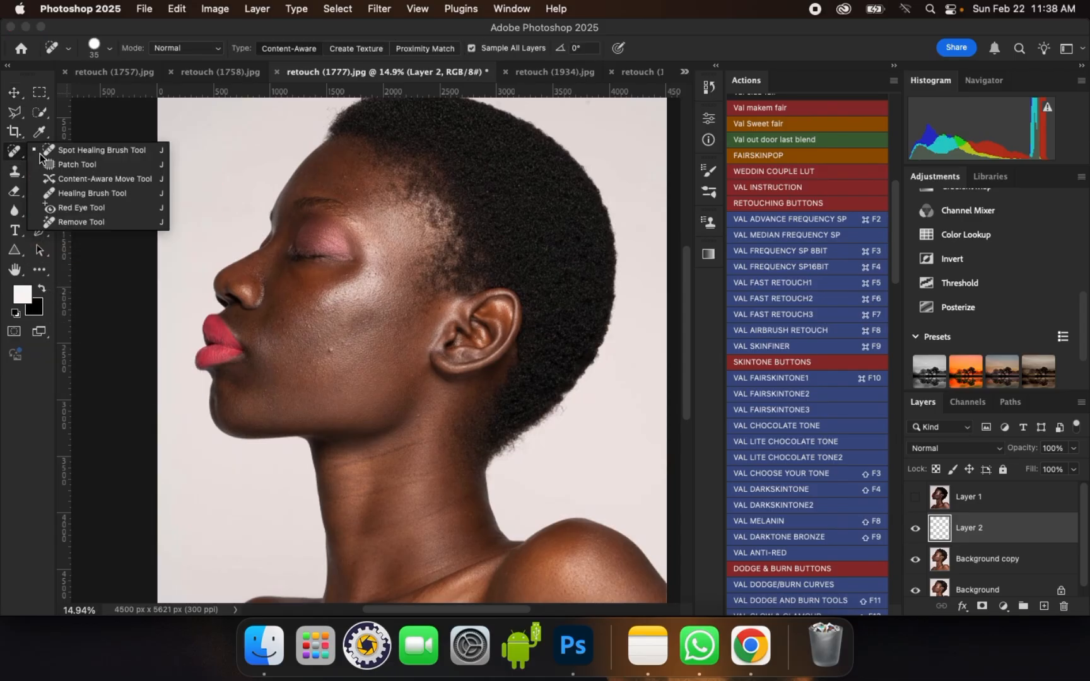
pyautogui.click(95, 150)
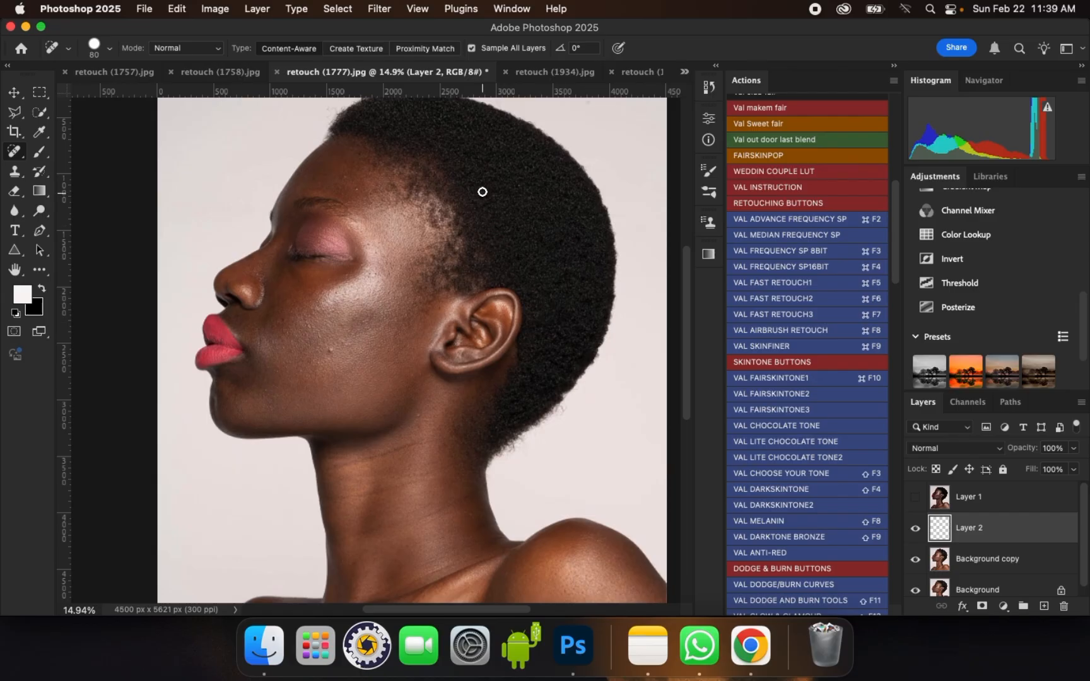
# Step: Heal the uneven patches in the hair with a Spot Healing Brush size of 100, then undo the last dab
pyautogui.press(']')
pyautogui.click(412, 188)
pyautogui.click(470, 252)
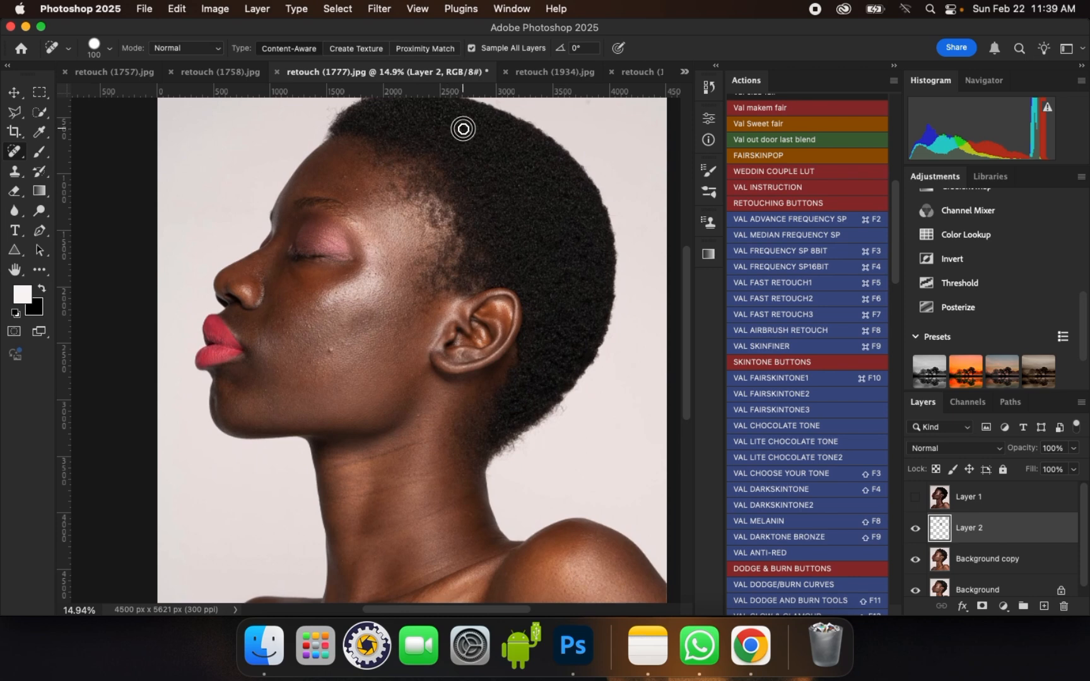
pyautogui.click(576, 205)
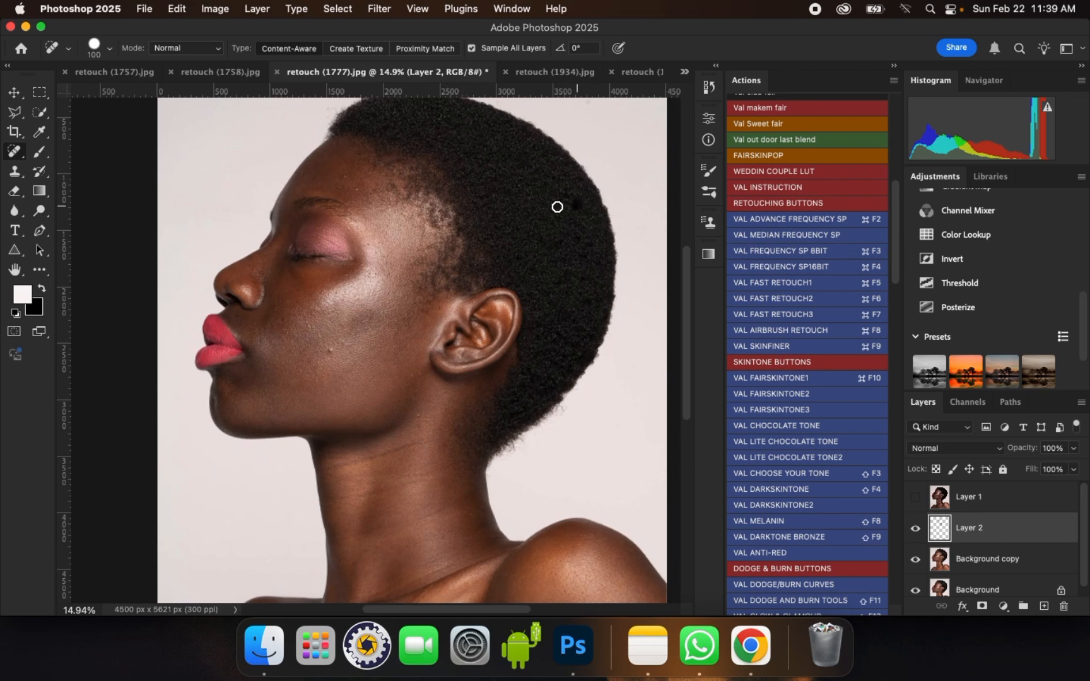
pyautogui.click(495, 195)
pyautogui.click(583, 256)
pyautogui.click(588, 297)
pyautogui.click(554, 328)
pyautogui.click(571, 367)
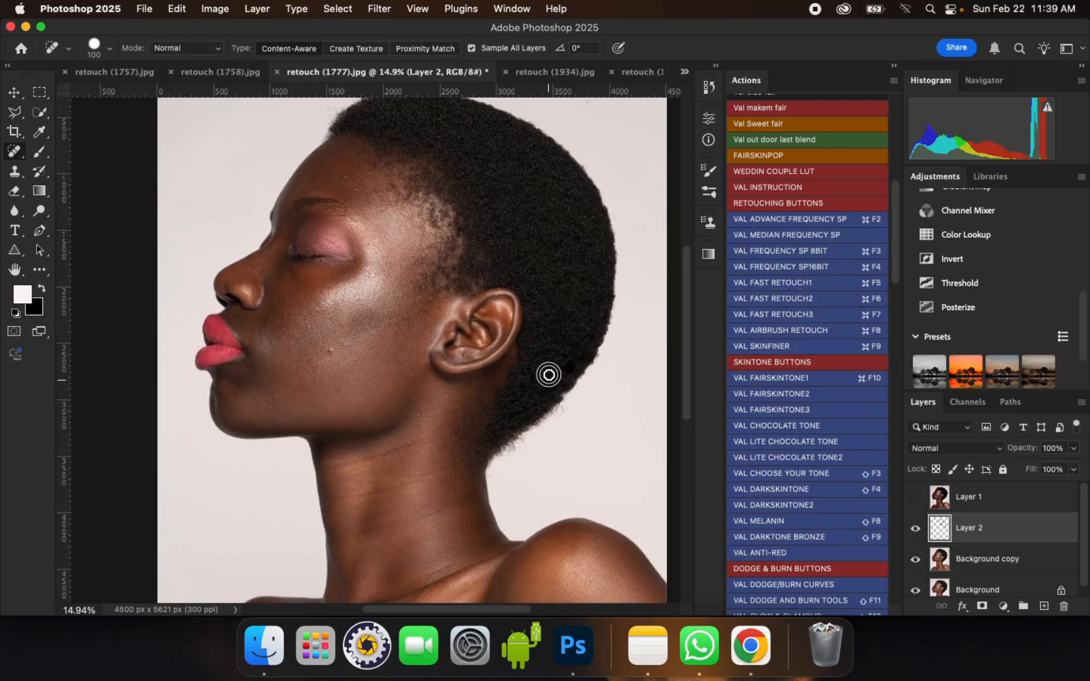
pyautogui.click(538, 375)
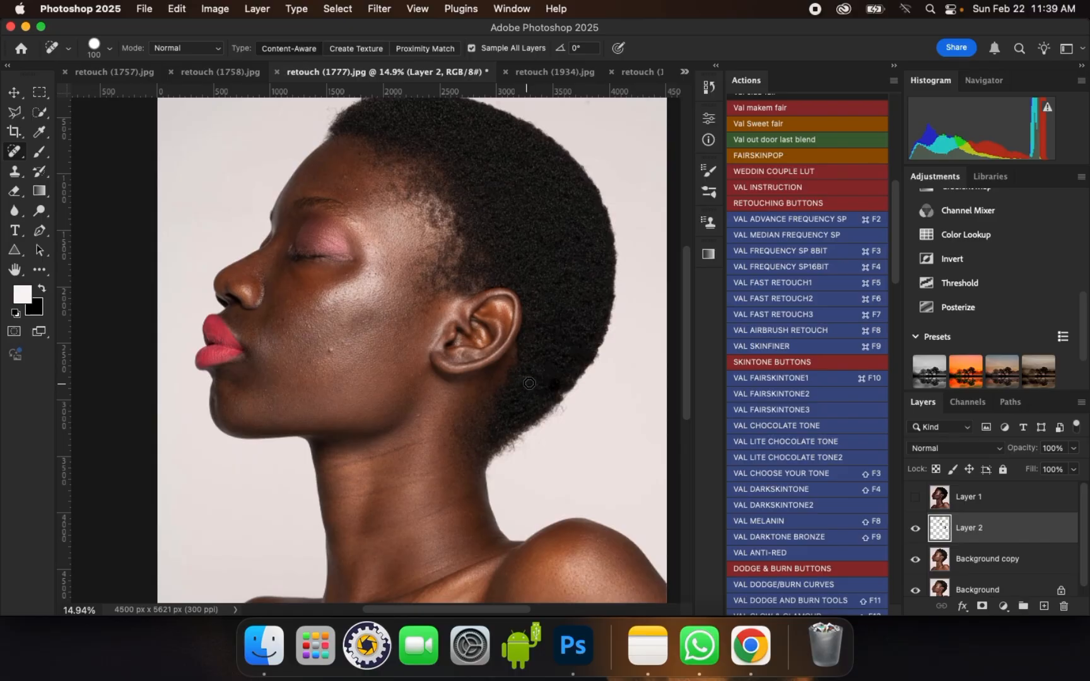
pyautogui.press('super+z')
# Step: Heal the blemish on the cheek and the spot near the hairline by the ear, then compare with the healing layer hidden
pyautogui.click(331, 351)
pyautogui.click(428, 295)
pyautogui.scroll(5, 518, 136)
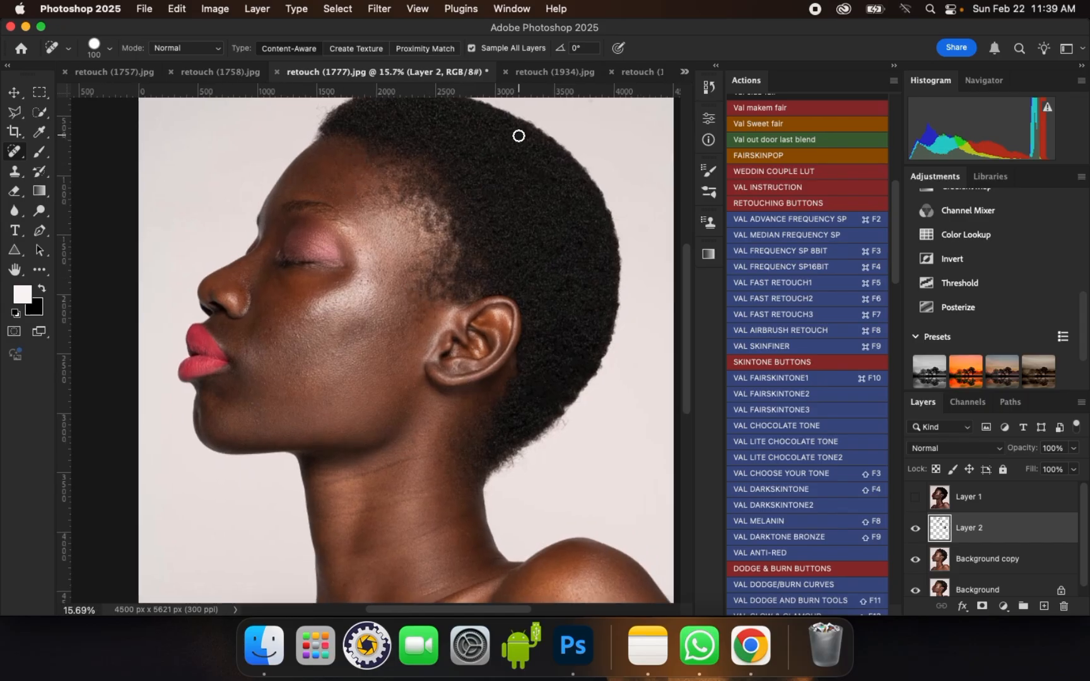
pyautogui.scroll(1, 519, 136)
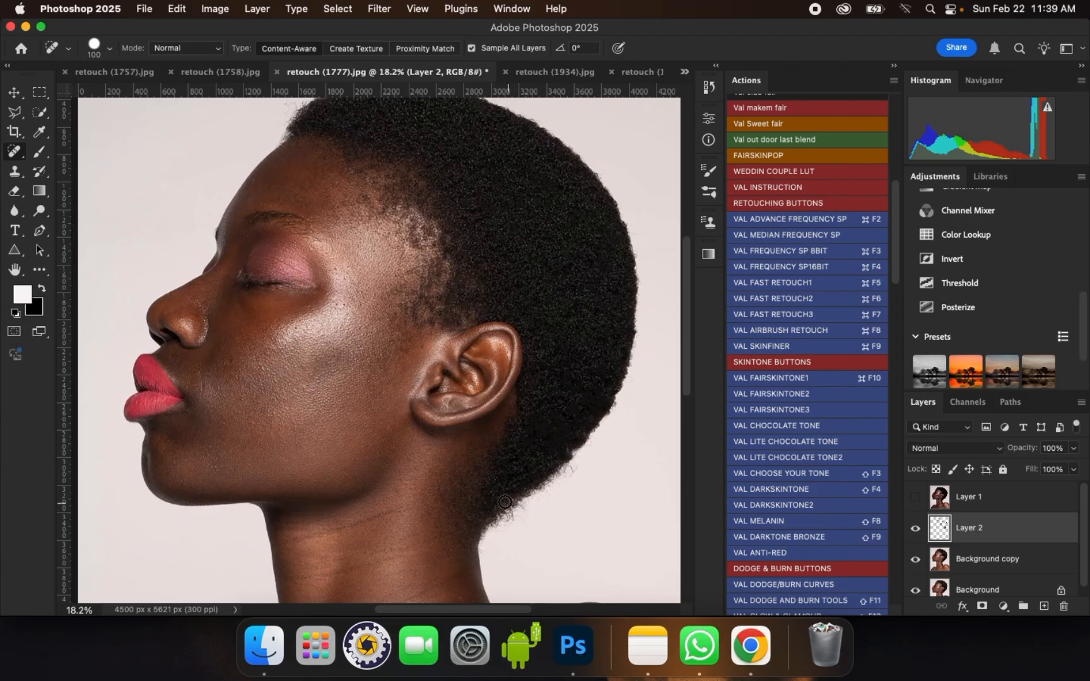
pyautogui.click(918, 533)
pyautogui.click(916, 531)
# Step: Merge Layer 2 with the Background copy layer
pyautogui.scroll(-3, 518, 251)
pyautogui.scroll(-3, 517, 251)
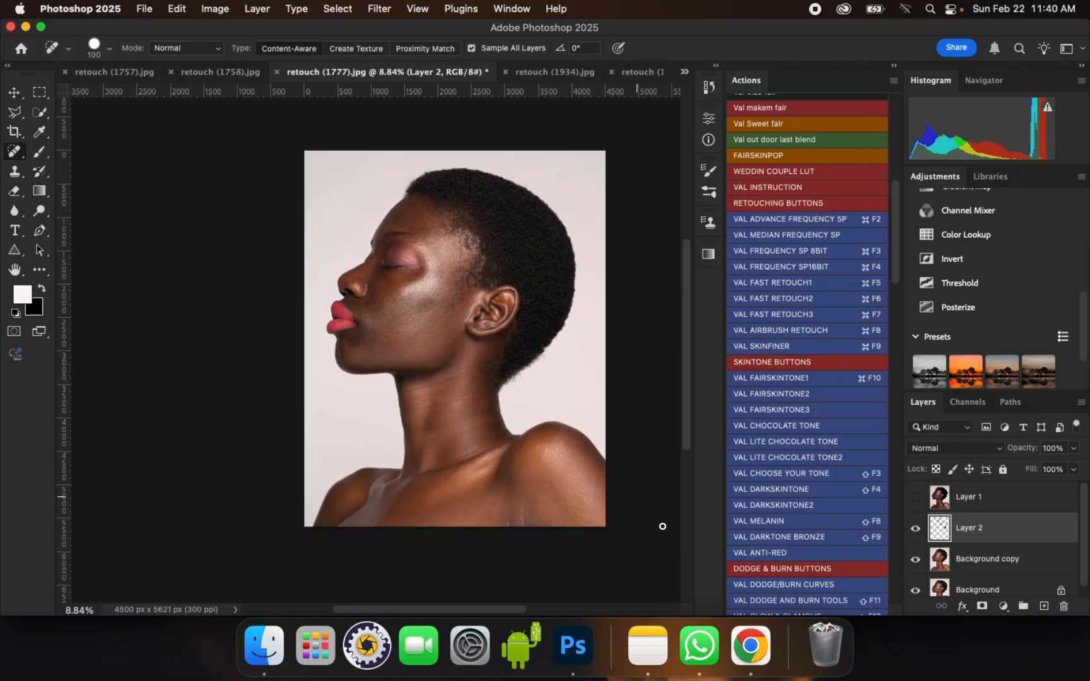
pyautogui.keyDown('shift'); pyautogui.click(967, 563); pyautogui.keyUp('shift')
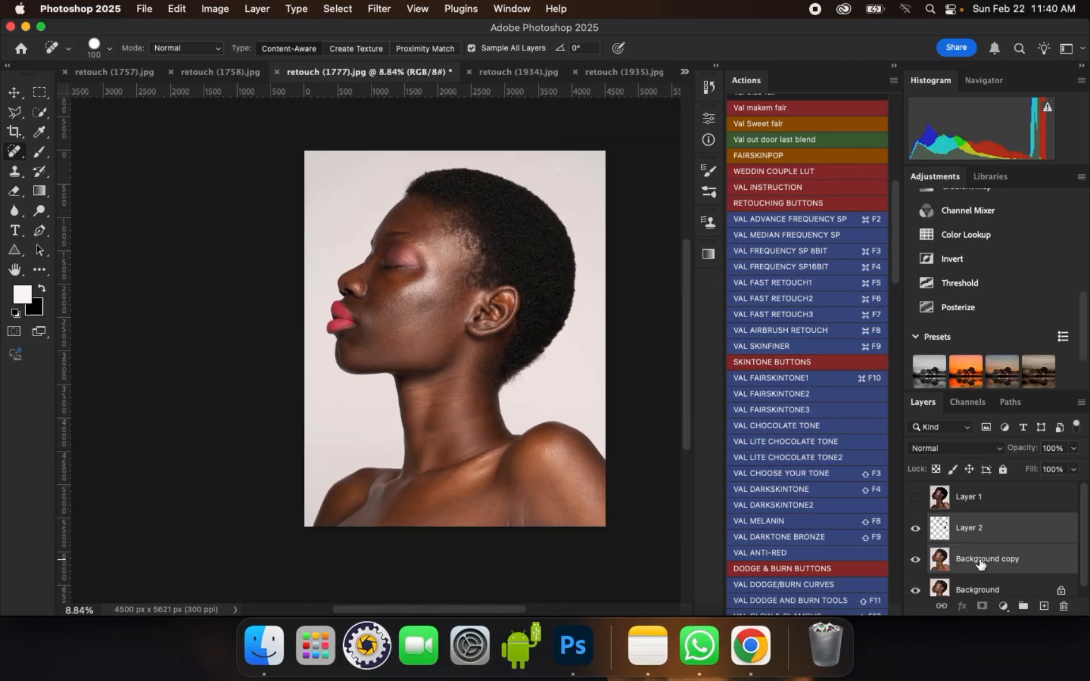
pyautogui.press('super+e')
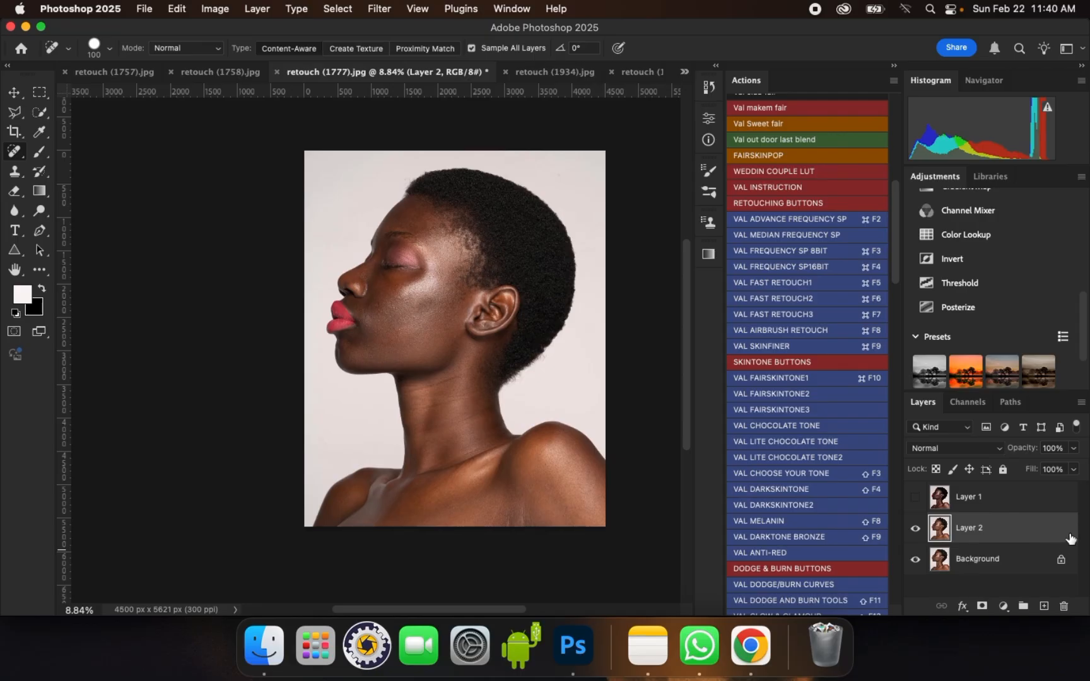
# Step: Run the VAL ADVANCE FREQUENCY SP action on Layer 2 and continue past its welcome message
pyautogui.scroll(3, 467, 310)
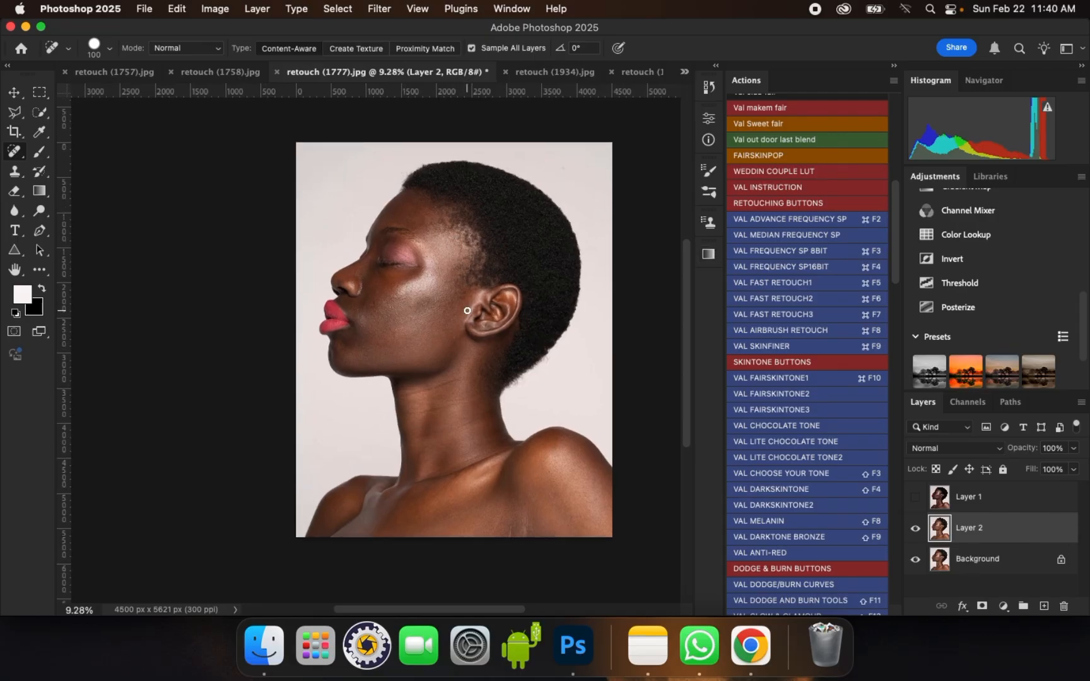
pyautogui.scroll(3, 461, 276)
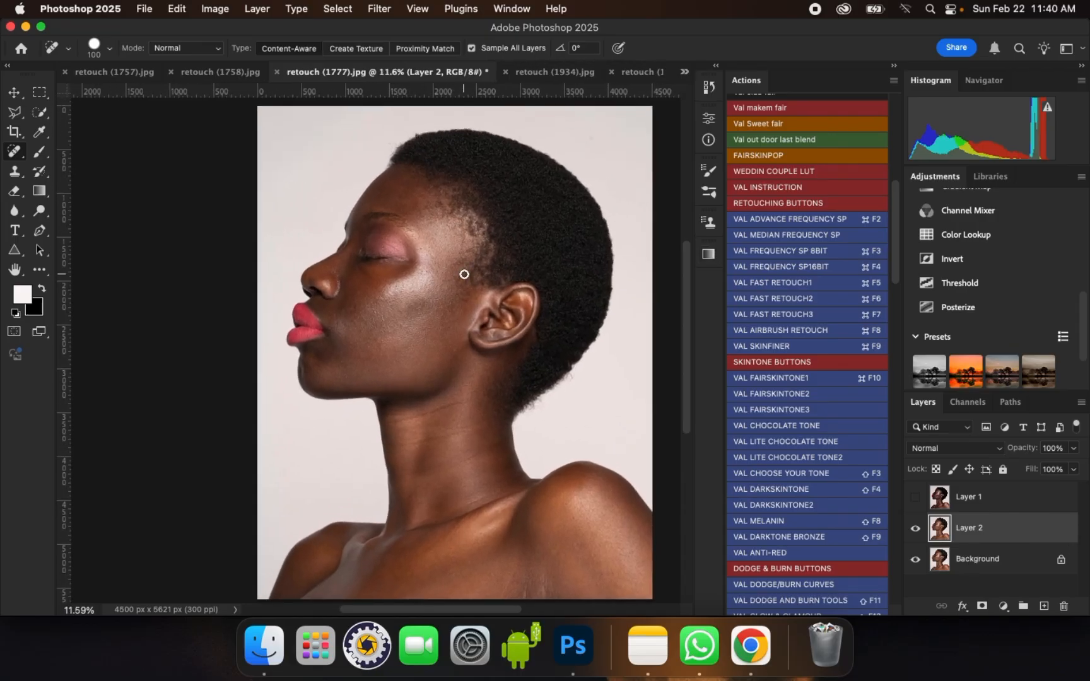
pyautogui.scroll(2, 464, 275)
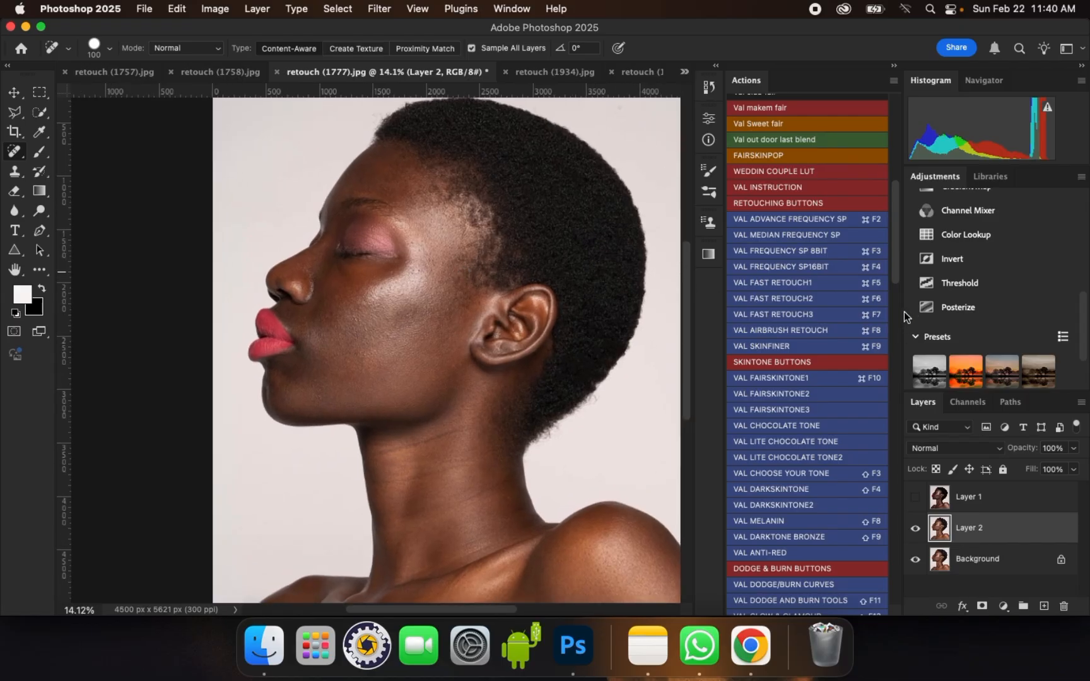
pyautogui.moveTo(896, 225); pyautogui.dragTo(904, 390)
pyautogui.moveTo(903, 478)
pyautogui.mouseDown()
pyautogui.moveTo(898, 499)
pyautogui.moveTo(891, 384)
pyautogui.moveTo(905, 225)
pyautogui.moveTo(907, 234)
pyautogui.mouseUp()
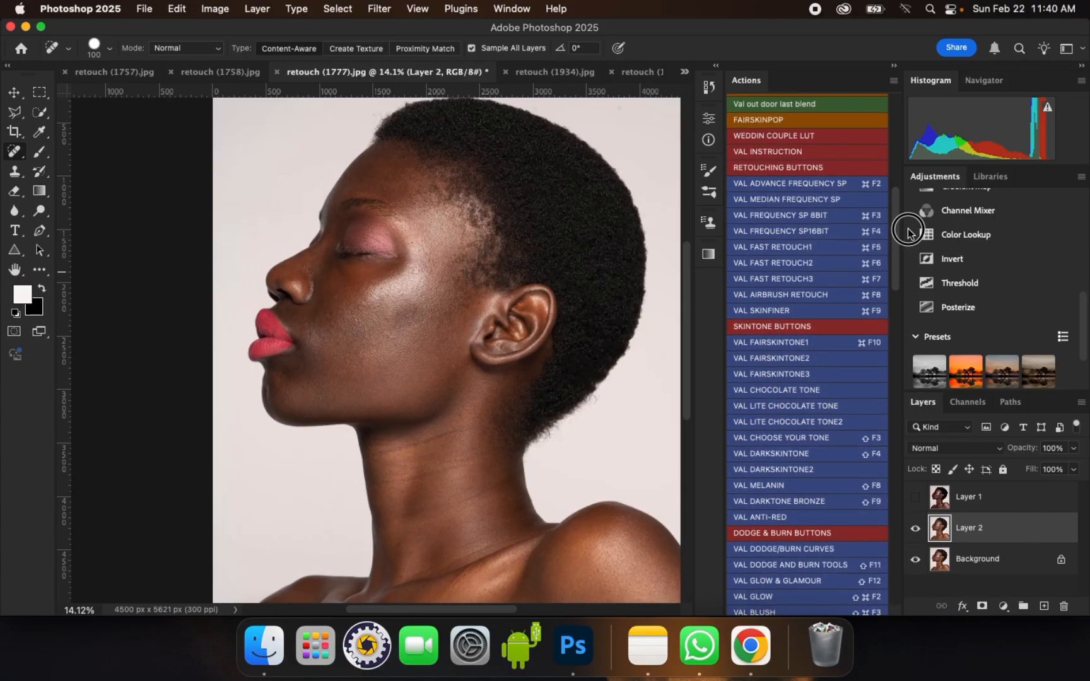
pyautogui.click(758, 187)
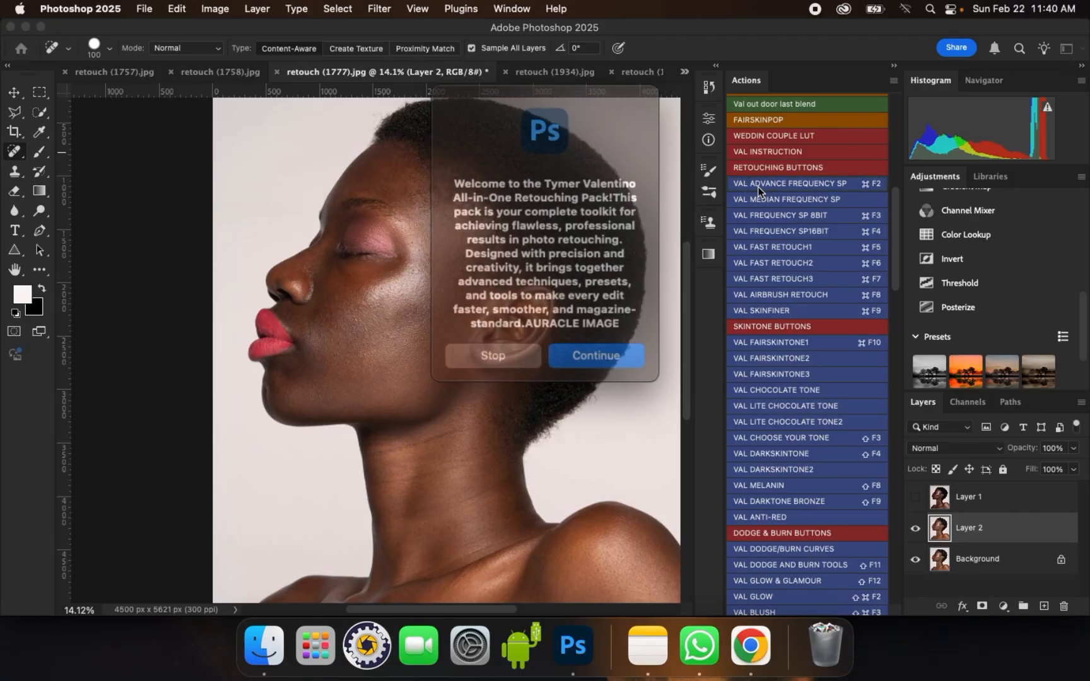
pyautogui.click(568, 340)
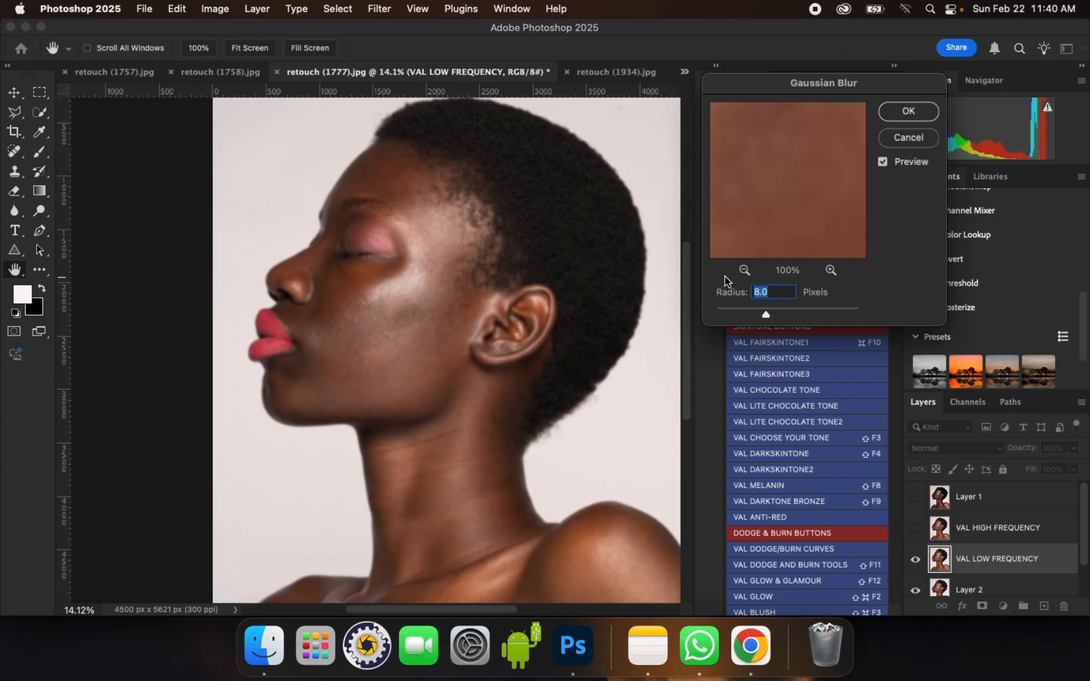
# Step: Inspect the Gaussian Blur preview at 25% over the cheek, hairline and closed eyelid
pyautogui.click(743, 270)
pyautogui.click(744, 270)
pyautogui.click(743, 270)
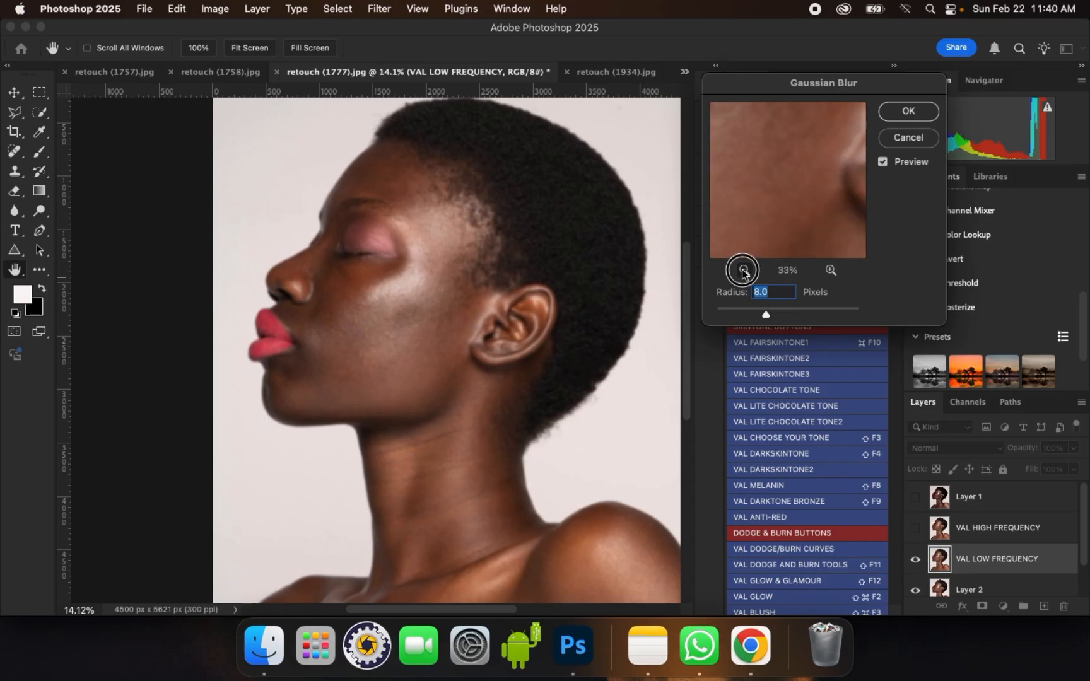
pyautogui.click(743, 270)
pyautogui.click(744, 269)
pyautogui.click(830, 269)
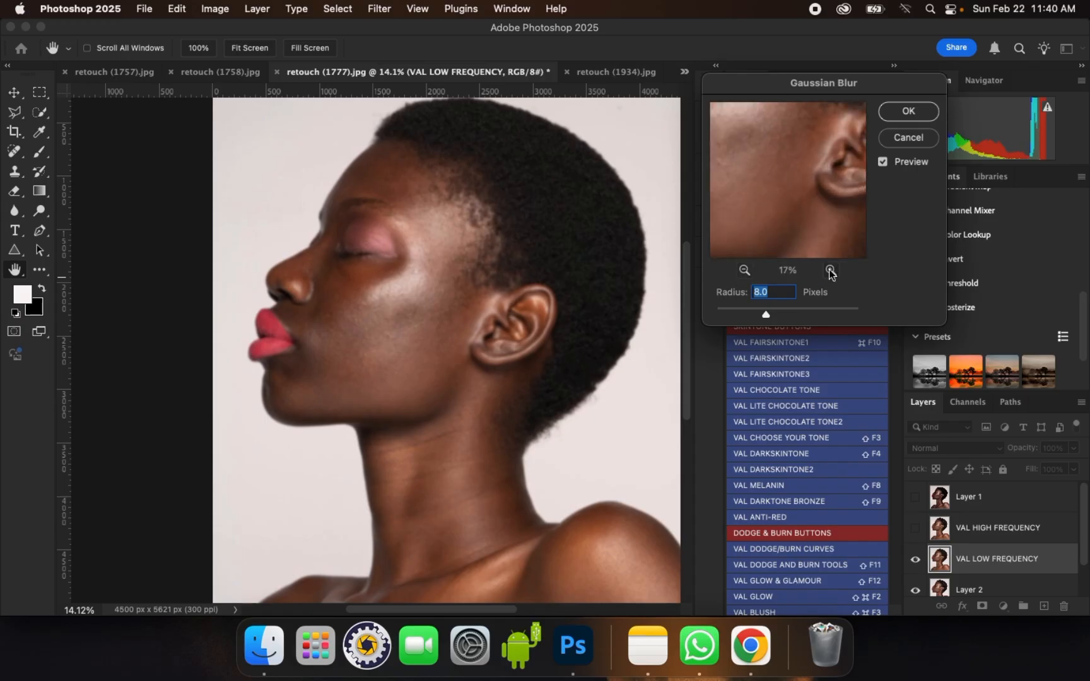
pyautogui.moveTo(746, 175); pyautogui.dragTo(813, 206)
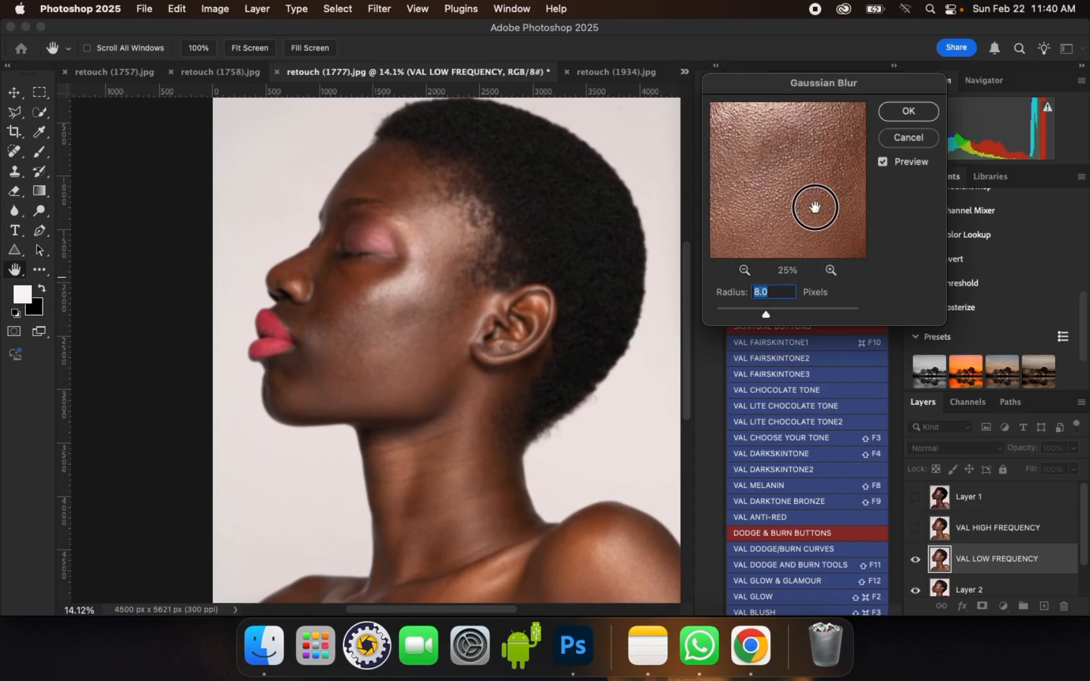
pyautogui.moveTo(801, 156); pyautogui.dragTo(770, 227)
pyautogui.moveTo(820, 199); pyautogui.dragTo(737, 249)
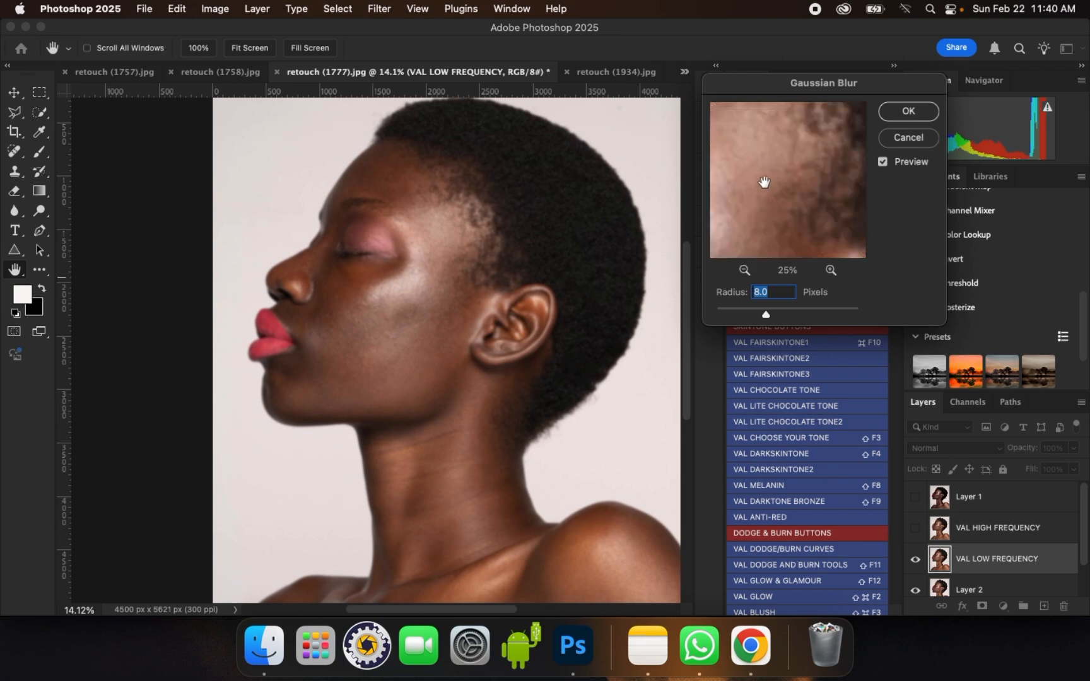
pyautogui.moveTo(764, 183); pyautogui.dragTo(883, 232)
pyautogui.moveTo(839, 195); pyautogui.dragTo(819, 140)
pyautogui.moveTo(834, 195); pyautogui.dragTo(817, 161)
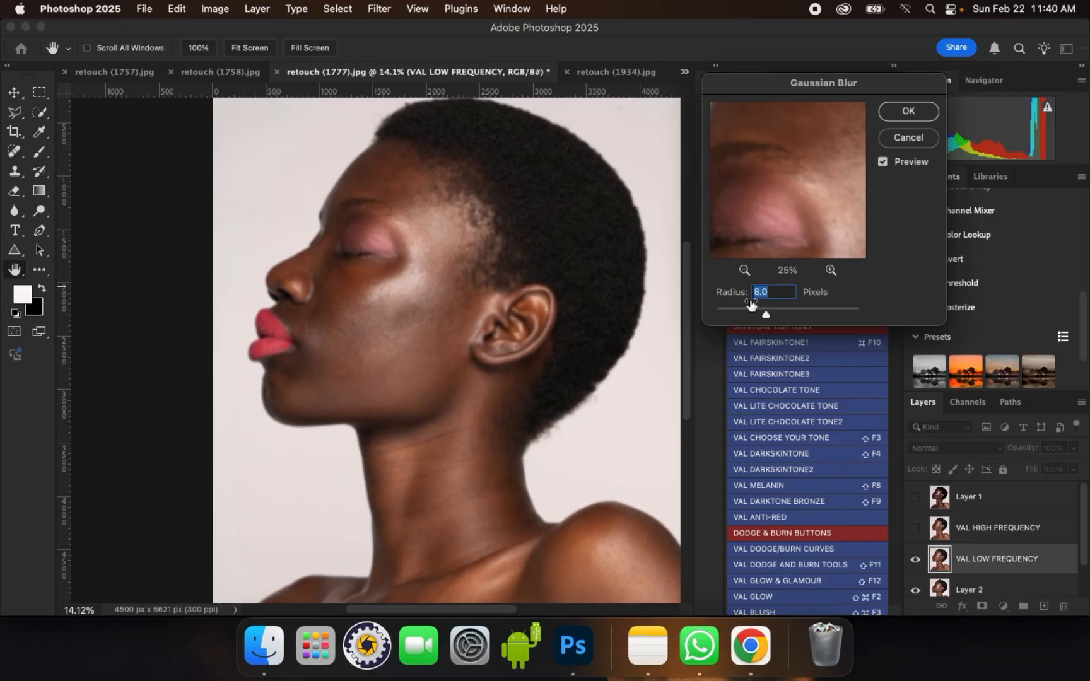
# Step: Apply the low frequency Gaussian Blur with a 10-pixel radius, then continue past the mixer brush settings message
pyautogui.press('super+equal')
pyautogui.press('super+equal')
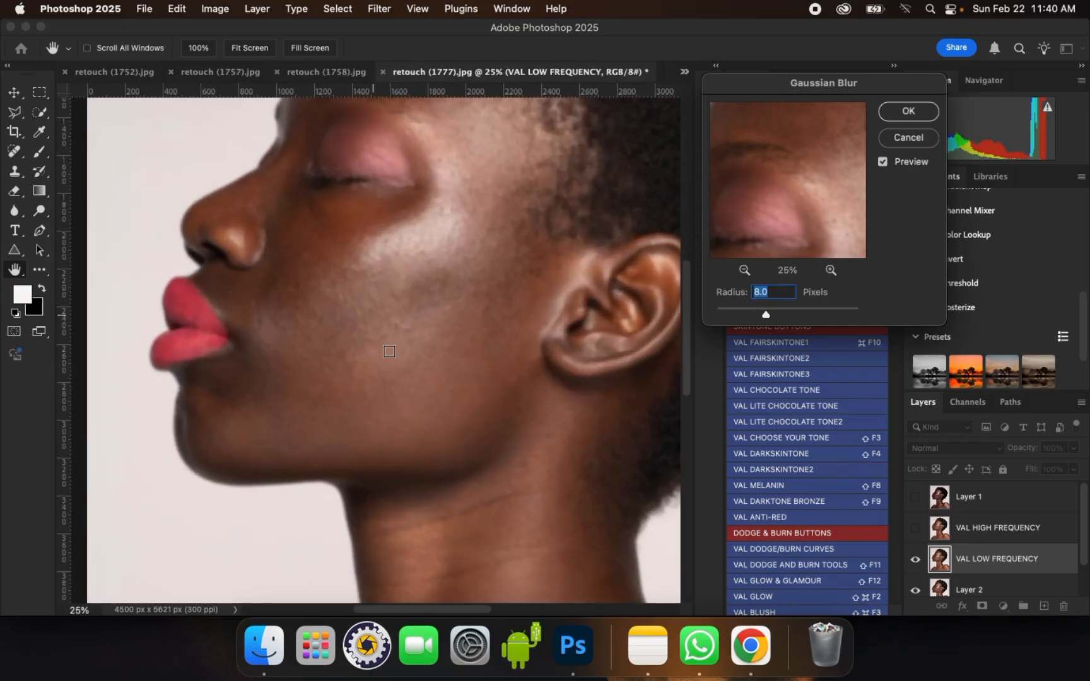
pyautogui.moveTo(769, 319); pyautogui.dragTo(771, 319)
pyautogui.write('10')
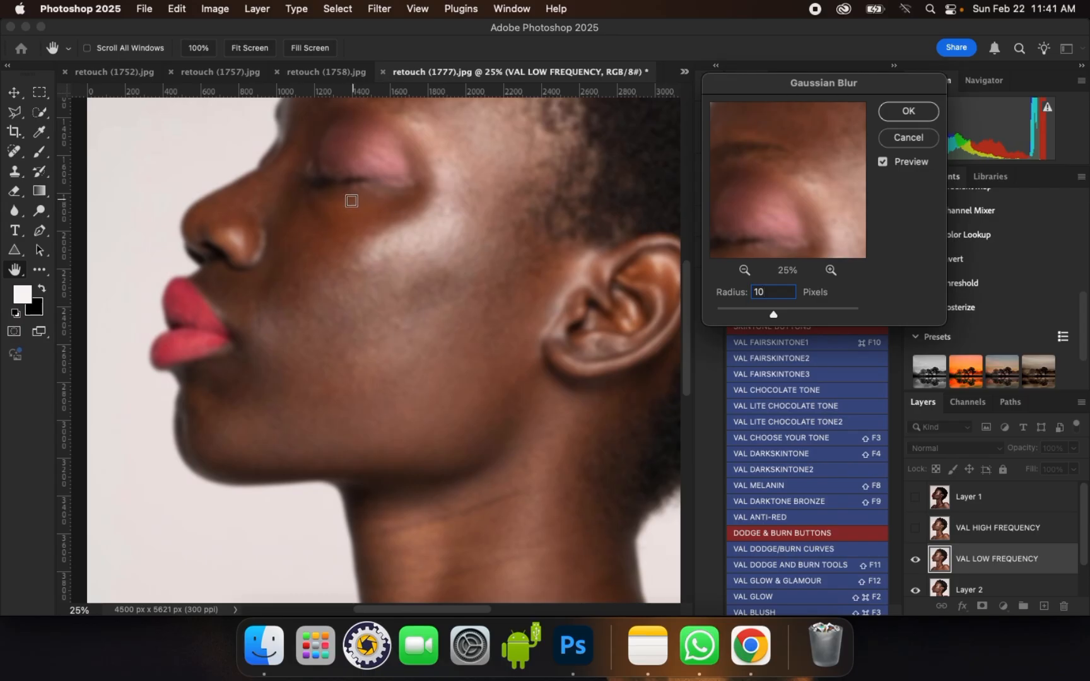
pyautogui.click(912, 114)
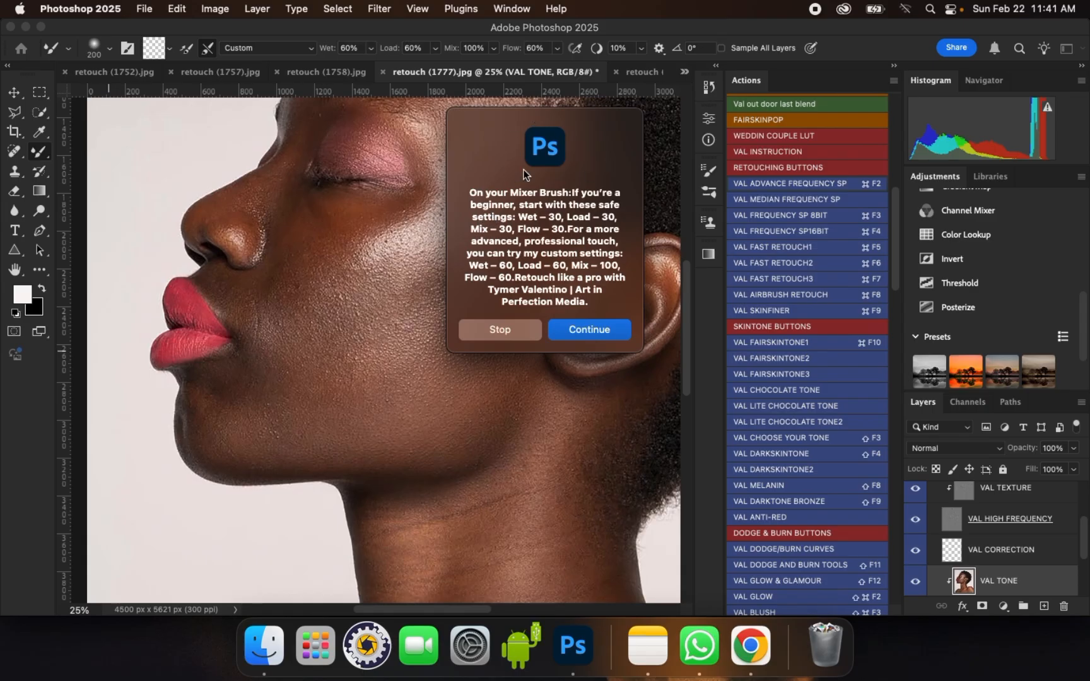
pyautogui.click(590, 328)
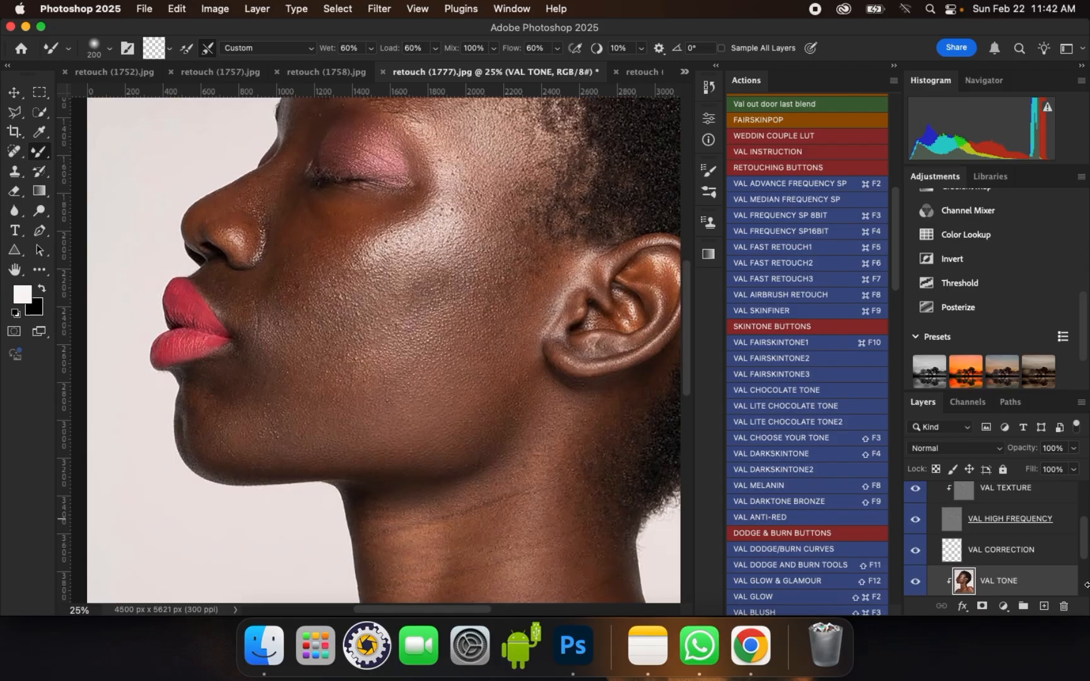
# Step: Choose the Mixer Brush tool with the 200 px Soft Round tip for the VAL TONE layer
pyautogui.scroll(2, 1082, 549)
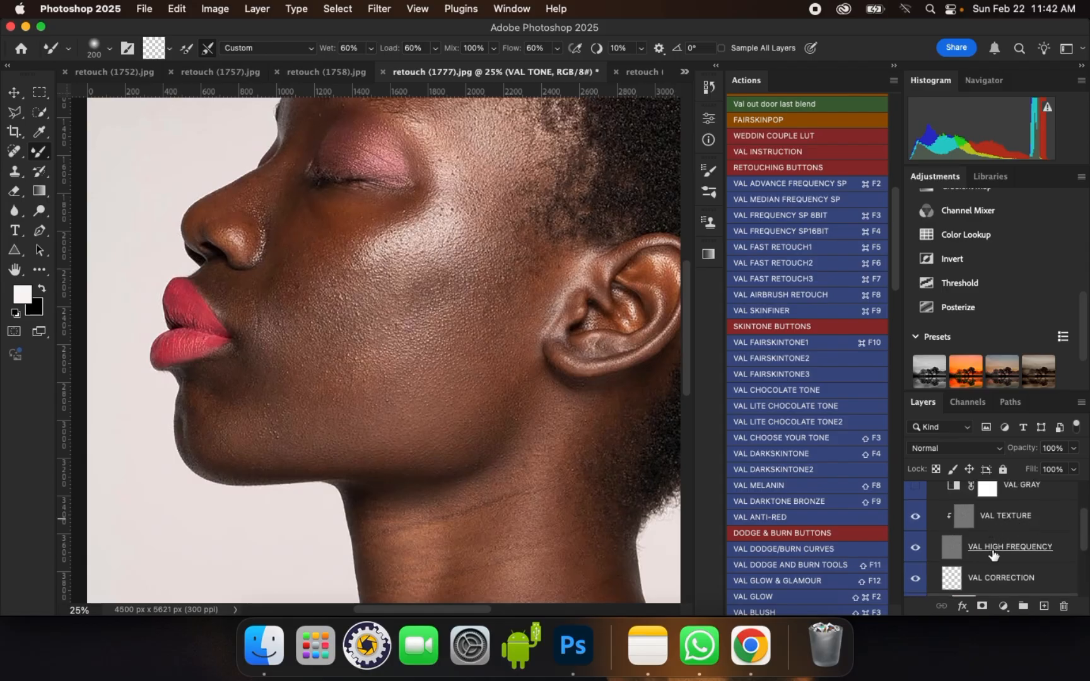
pyautogui.scroll(-2, 1082, 535)
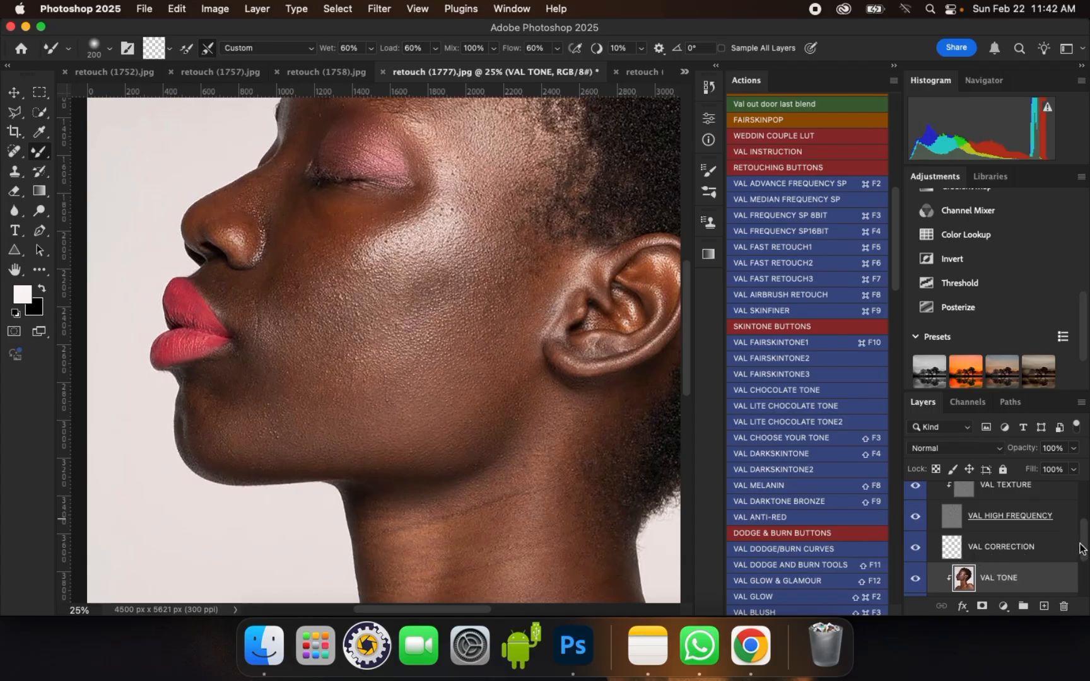
pyautogui.scroll(-1, 1081, 550)
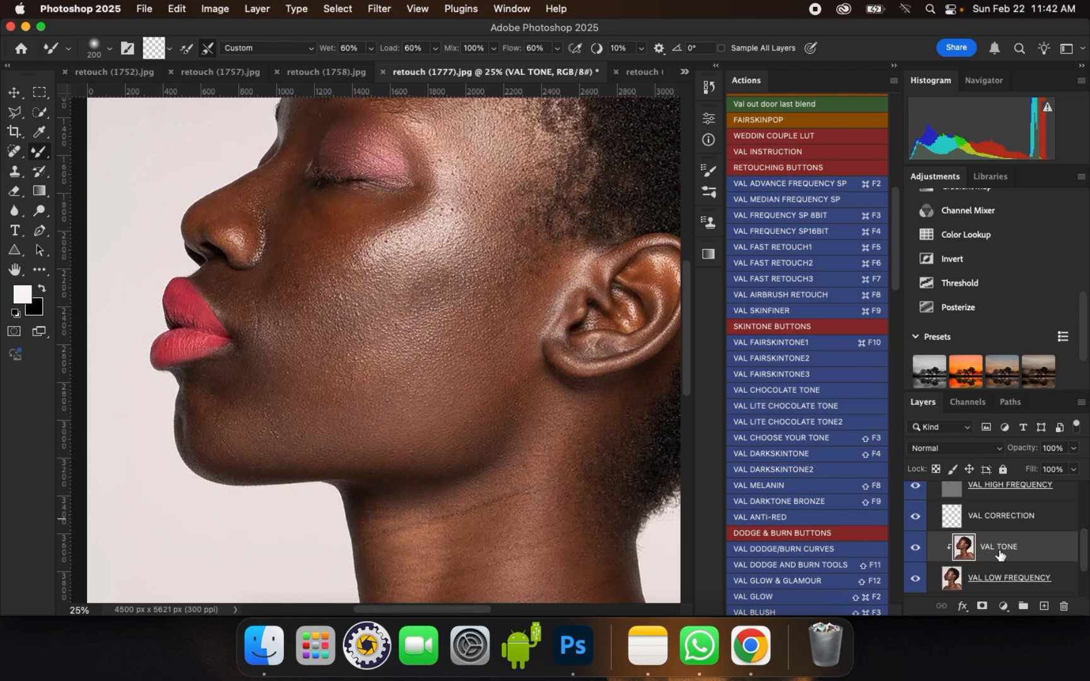
pyautogui.rightClick(36, 153)
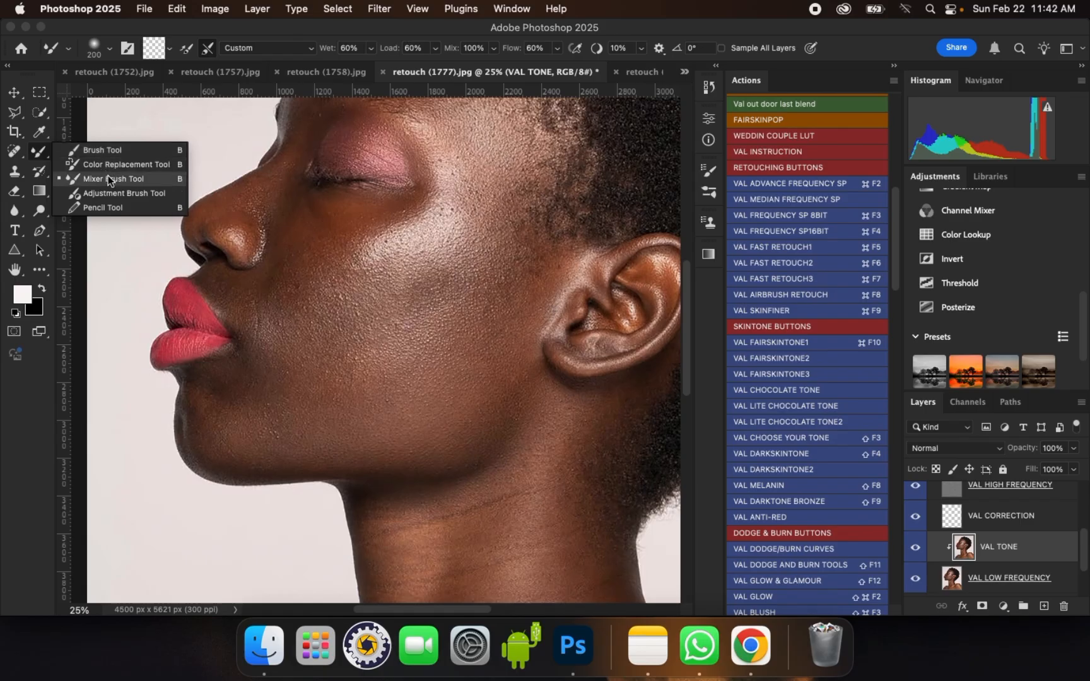
pyautogui.click(108, 177)
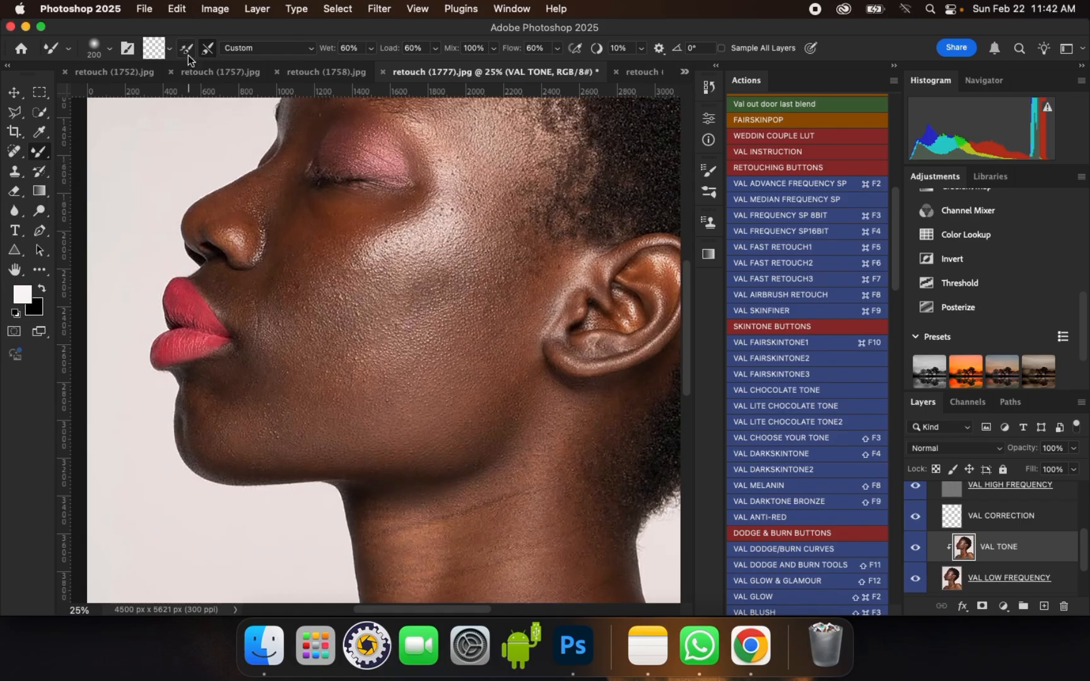
pyautogui.click(108, 51)
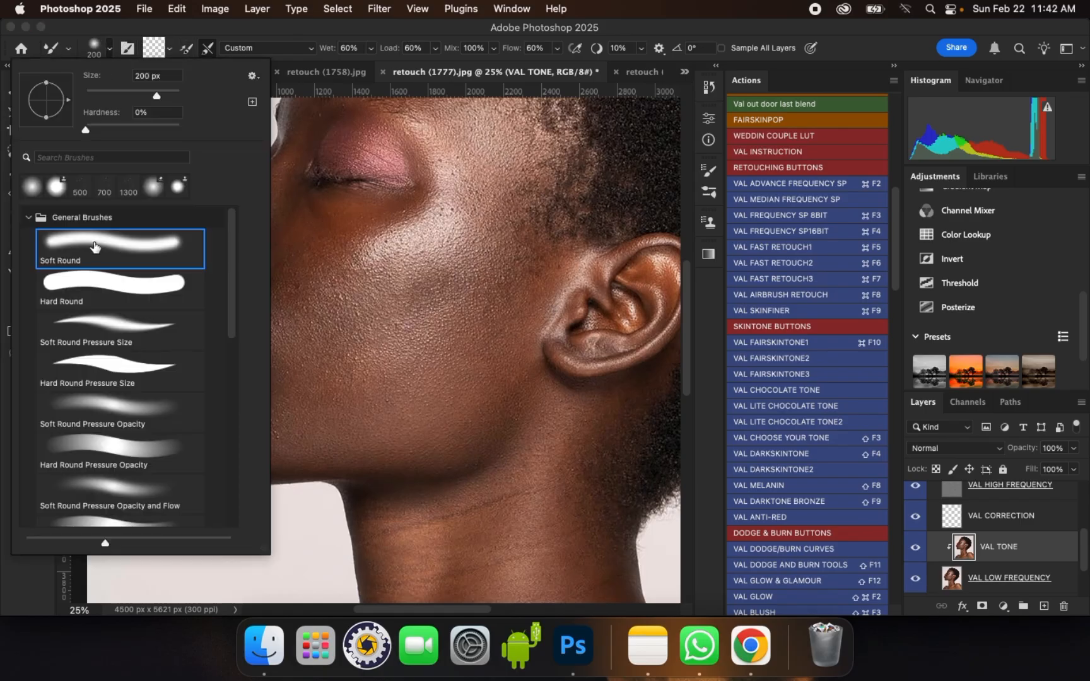
pyautogui.doubleClick(94, 246)
# Step: Review the brush tip settings, including Smoothing, and go through the Mixer Brush load options
pyautogui.click(127, 50)
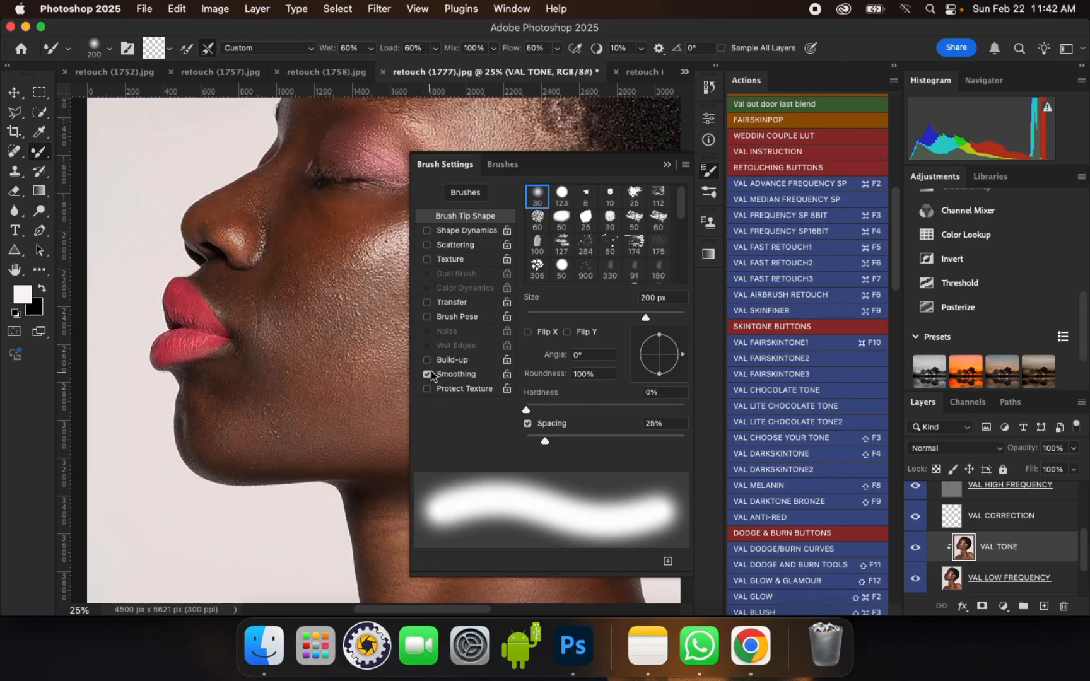
pyautogui.click(667, 165)
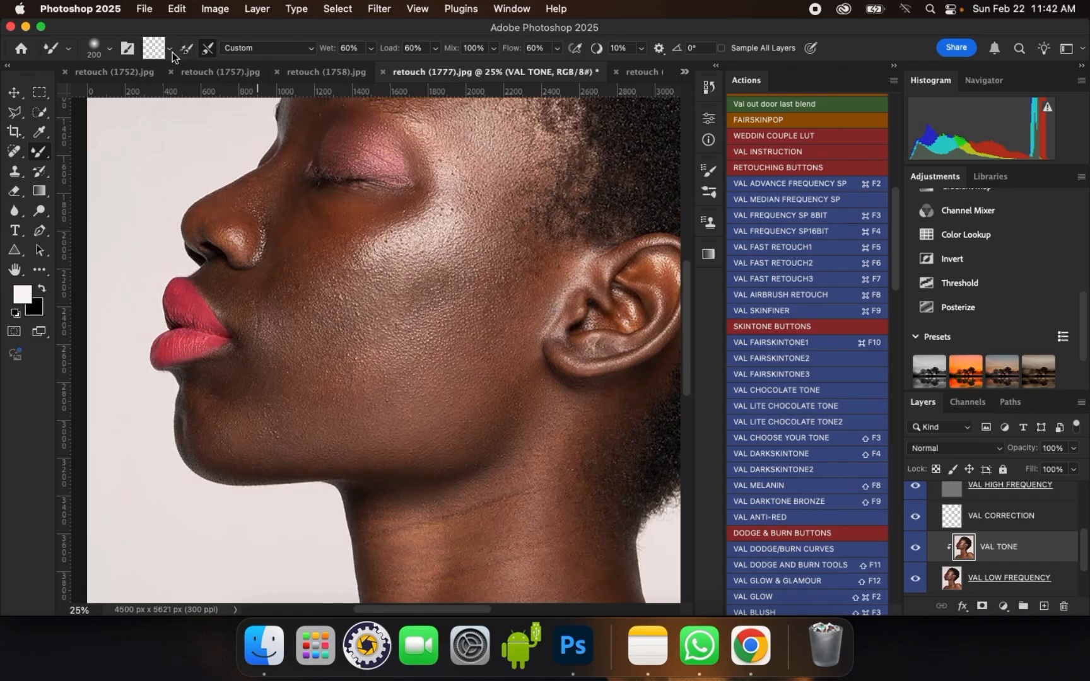
pyautogui.click(169, 48)
pyautogui.click(168, 81)
# Step: Blend the skin tones across the forehead on VAL TONE with the Mixer Brush at size 300
pyautogui.scroll(3, 686, 283)
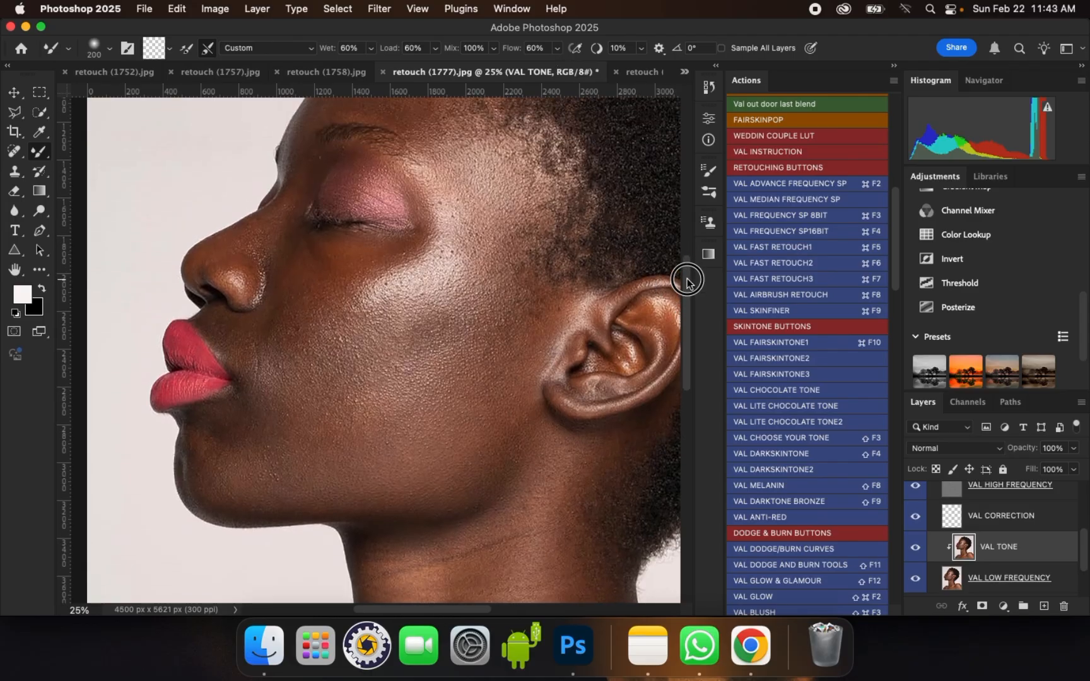
pyautogui.scroll(4, 686, 283)
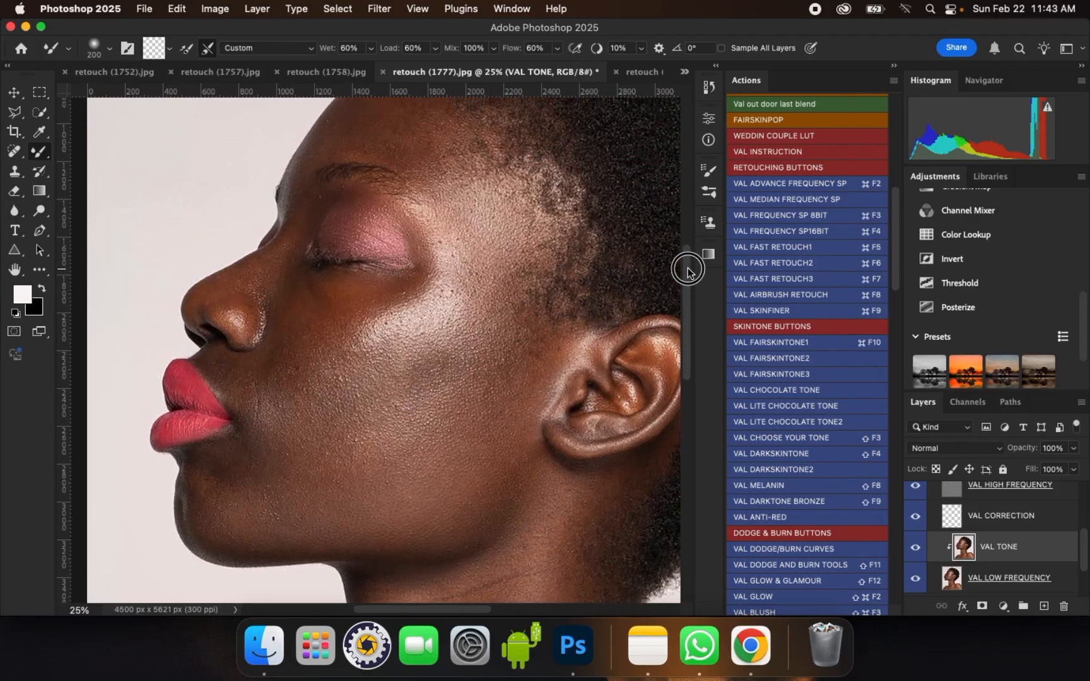
pyautogui.scroll(2, 687, 271)
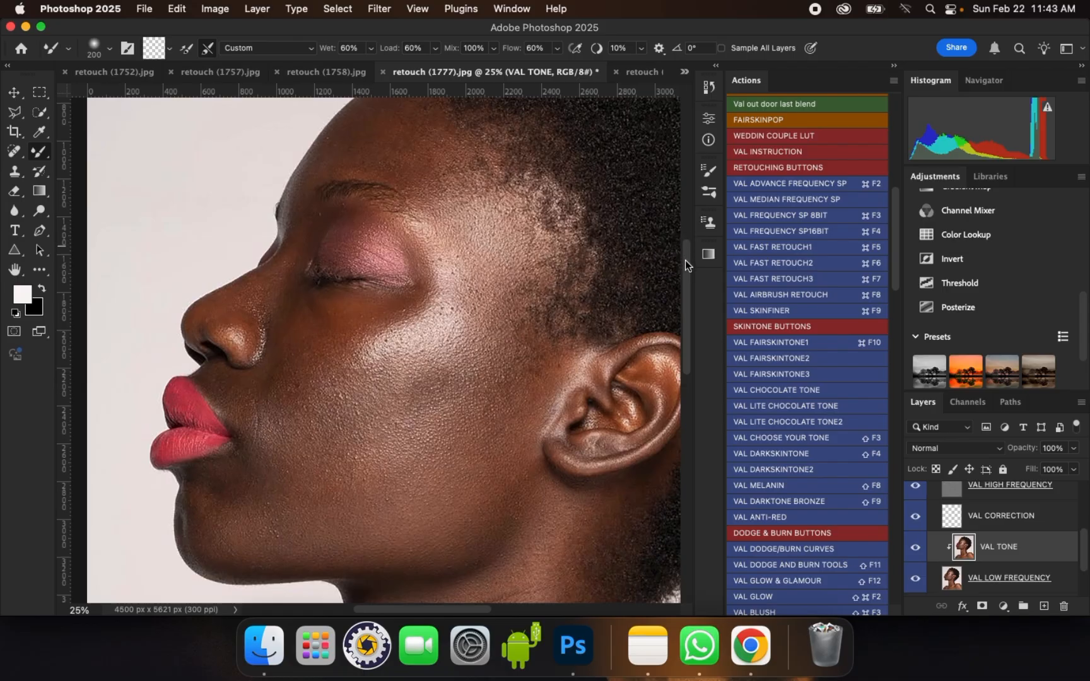
pyautogui.scroll(3, 684, 260)
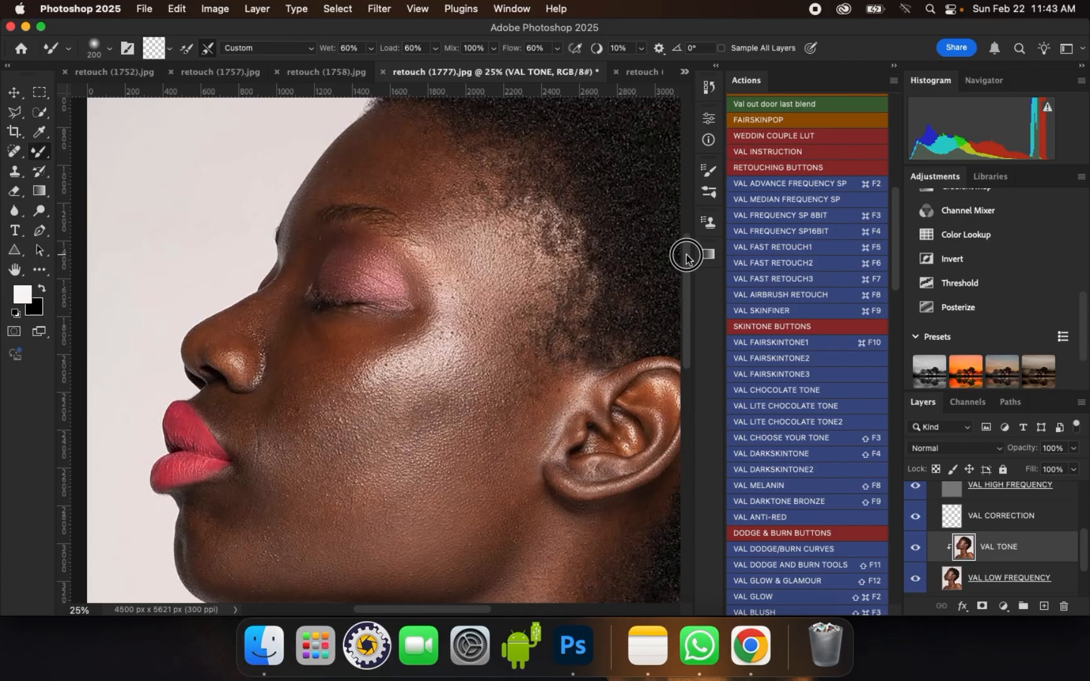
pyautogui.scroll(-3, 686, 257)
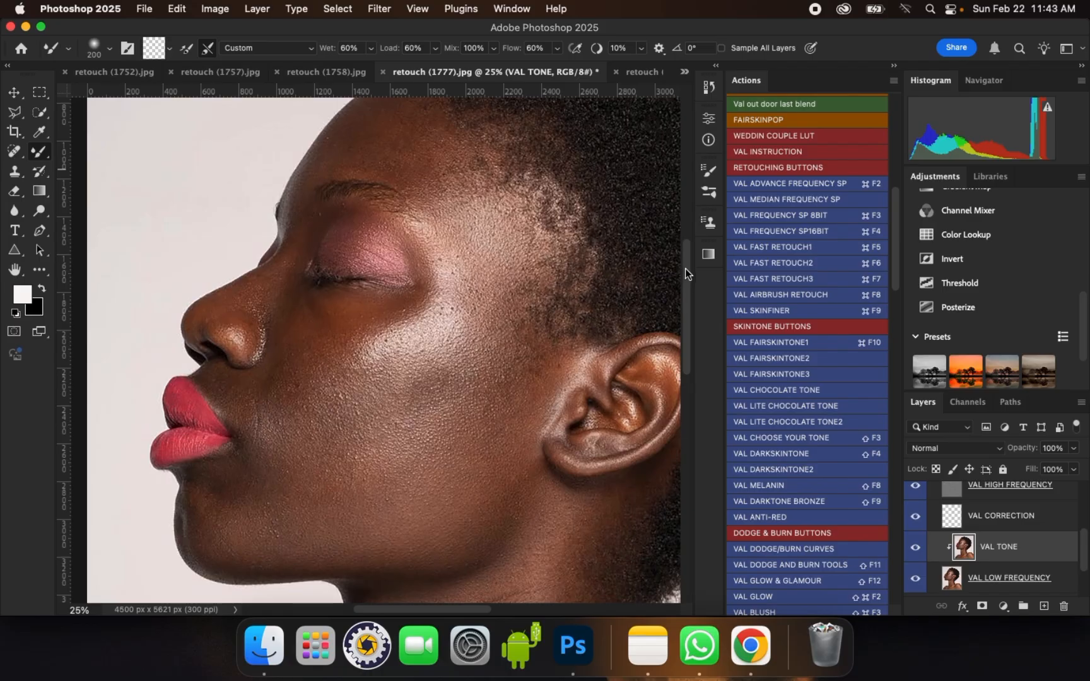
pyautogui.moveTo(685, 270); pyautogui.dragTo(683, 253)
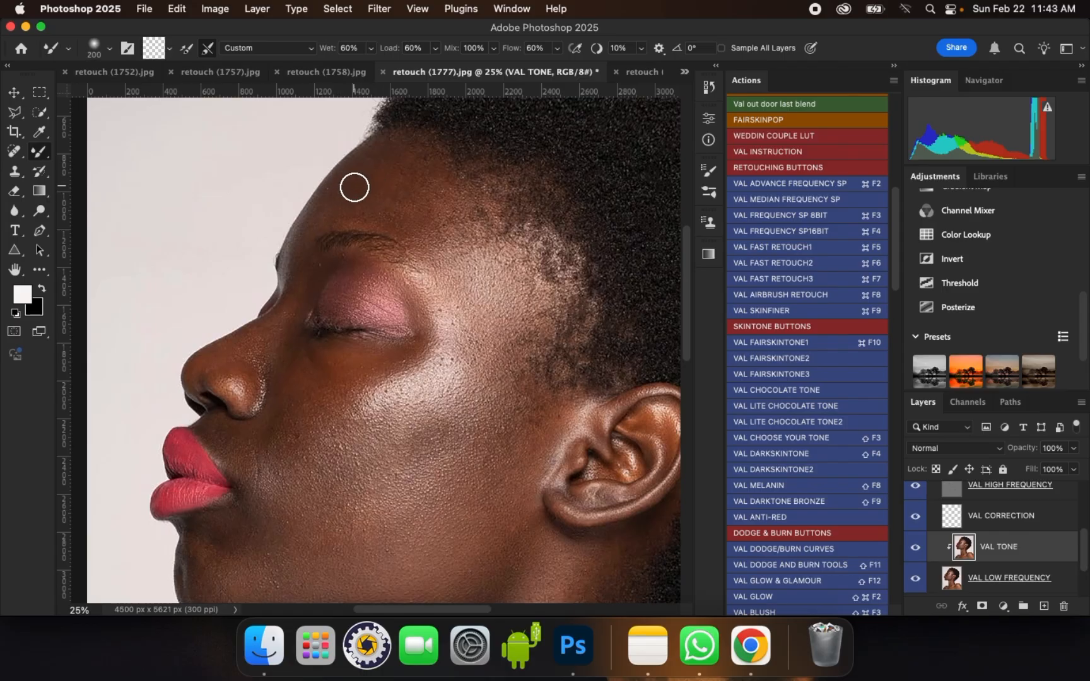
pyautogui.press(']')
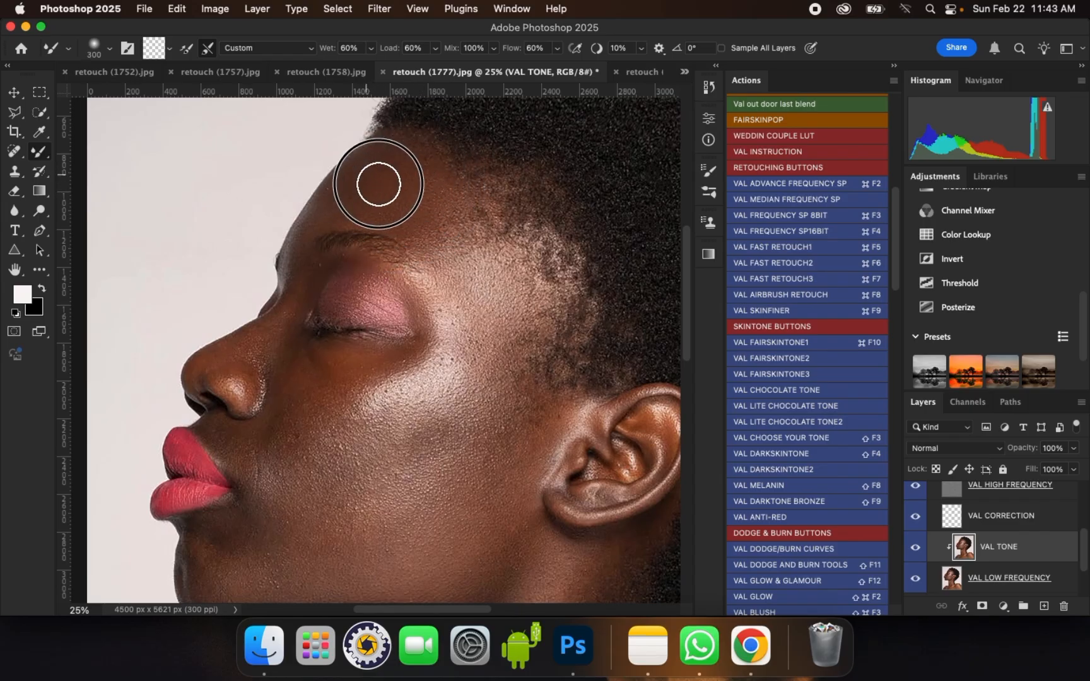
pyautogui.moveTo(416, 167); pyautogui.dragTo(408, 169)
pyautogui.moveTo(432, 189); pyautogui.dragTo(436, 201)
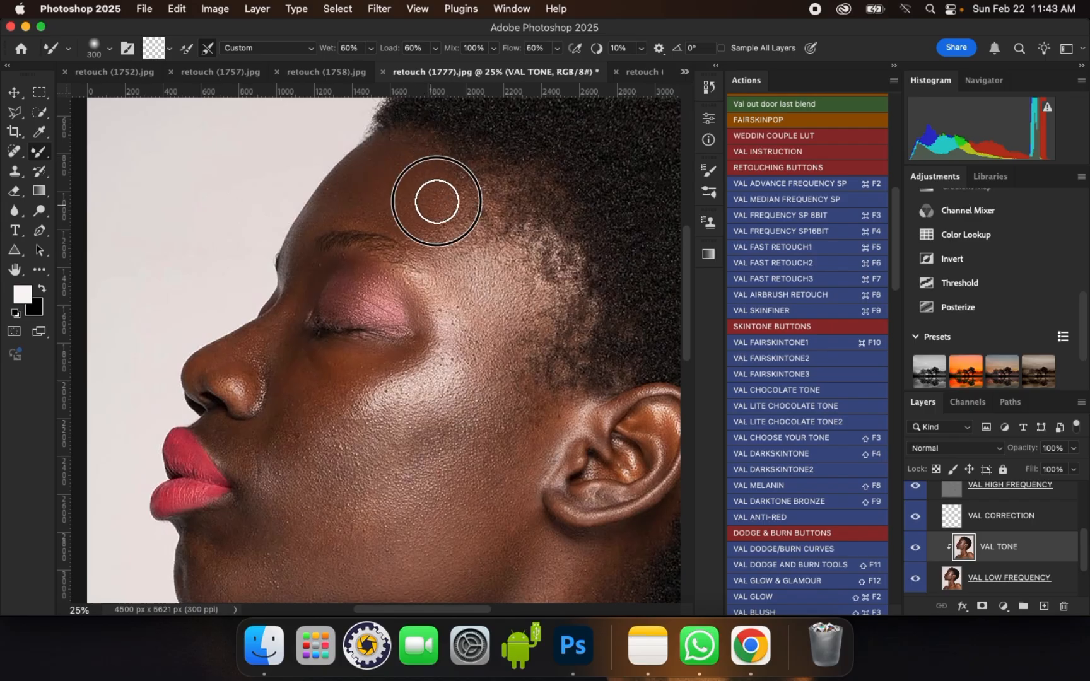
pyautogui.moveTo(321, 221); pyautogui.dragTo(340, 213)
pyautogui.press(']')
pyautogui.moveTo(357, 213); pyautogui.dragTo(432, 186)
pyautogui.press(']')
pyautogui.click(401, 173)
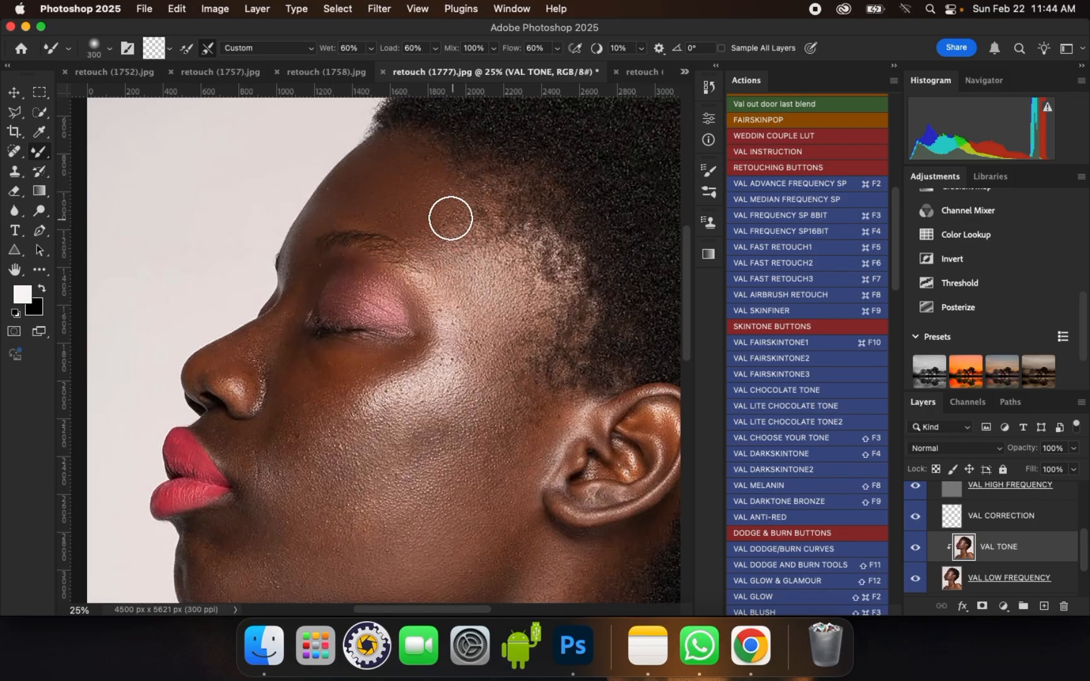
pyautogui.click(422, 178)
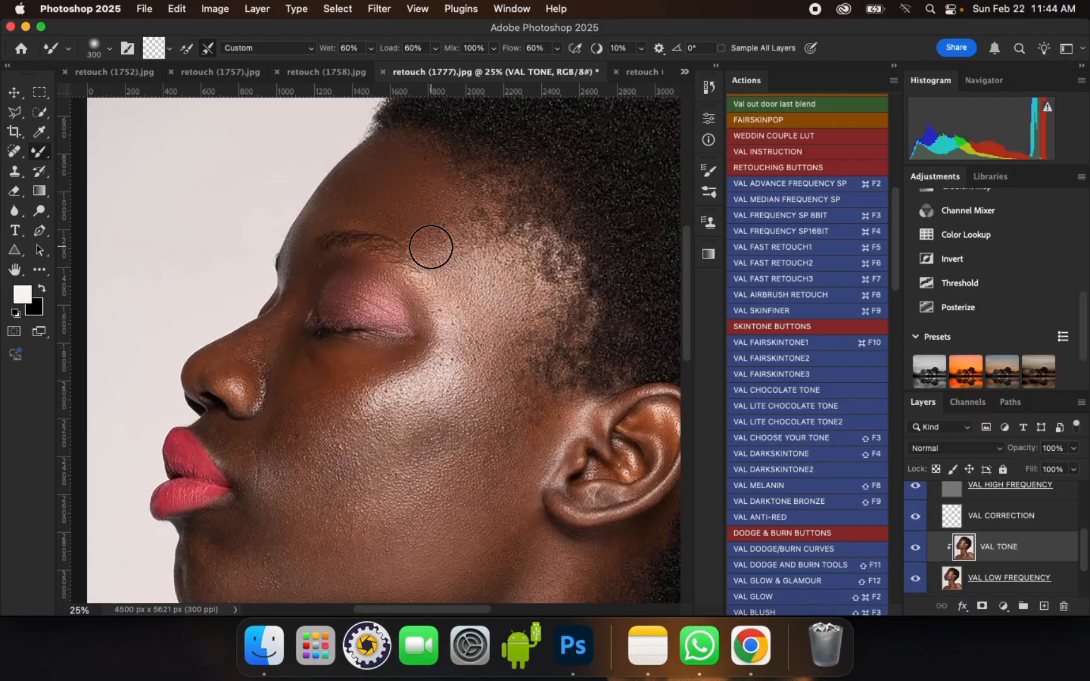
# Step: Blend the skin tones on VAL TONE across the temple and beside the outer eye with the Mixer Brush at sizes 300 and 400
pyautogui.moveTo(445, 246)
pyautogui.mouseDown()
pyautogui.moveTo(509, 254)
pyautogui.moveTo(449, 227)
pyautogui.moveTo(498, 274)
pyautogui.moveTo(486, 271)
pyautogui.moveTo(498, 259)
pyautogui.moveTo(453, 228)
pyautogui.moveTo(474, 285)
pyautogui.moveTo(503, 318)
pyautogui.moveTo(531, 307)
pyautogui.moveTo(550, 316)
pyautogui.moveTo(531, 248)
pyautogui.moveTo(425, 238)
pyautogui.mouseUp()
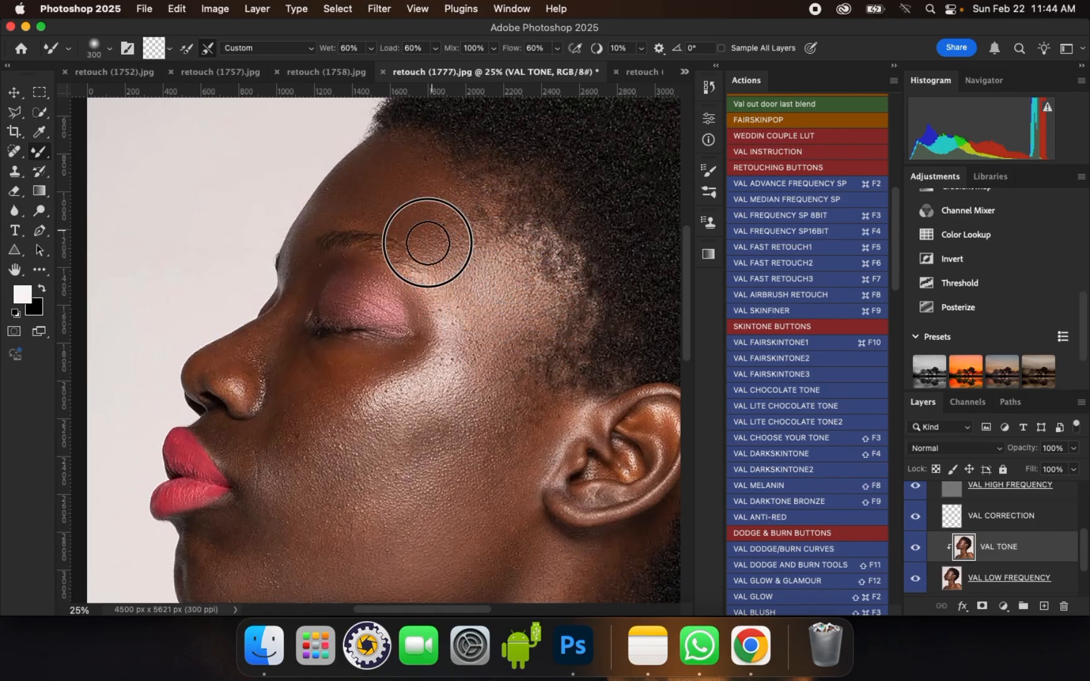
pyautogui.press('[')
pyautogui.press(']')
pyautogui.moveTo(492, 296)
pyautogui.mouseDown()
pyautogui.moveTo(532, 330)
pyautogui.moveTo(549, 321)
pyautogui.moveTo(526, 318)
pyautogui.moveTo(500, 342)
pyautogui.moveTo(512, 332)
pyautogui.moveTo(498, 327)
pyautogui.moveTo(489, 342)
pyautogui.moveTo(468, 331)
pyautogui.moveTo(458, 295)
pyautogui.mouseUp()
pyautogui.press('[')
pyautogui.moveTo(462, 339)
pyautogui.mouseDown()
pyautogui.moveTo(456, 355)
pyautogui.moveTo(482, 335)
pyautogui.moveTo(468, 315)
pyautogui.mouseUp()
pyautogui.press(']')
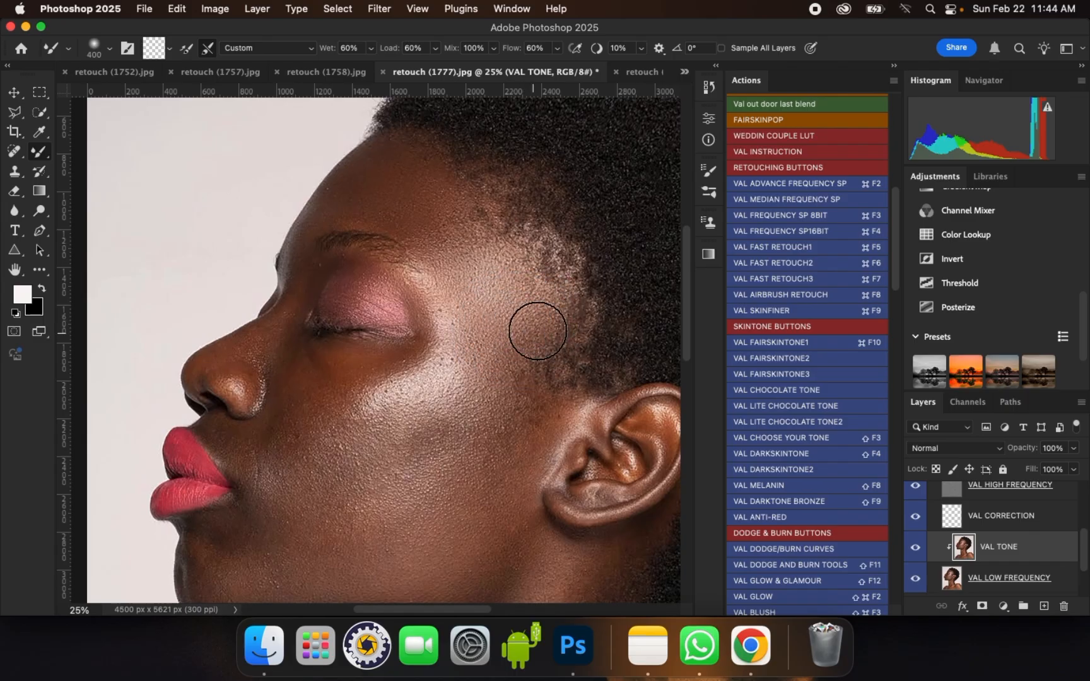
pyautogui.moveTo(467, 251)
pyautogui.mouseDown()
pyautogui.moveTo(462, 287)
pyautogui.moveTo(433, 230)
pyautogui.mouseUp()
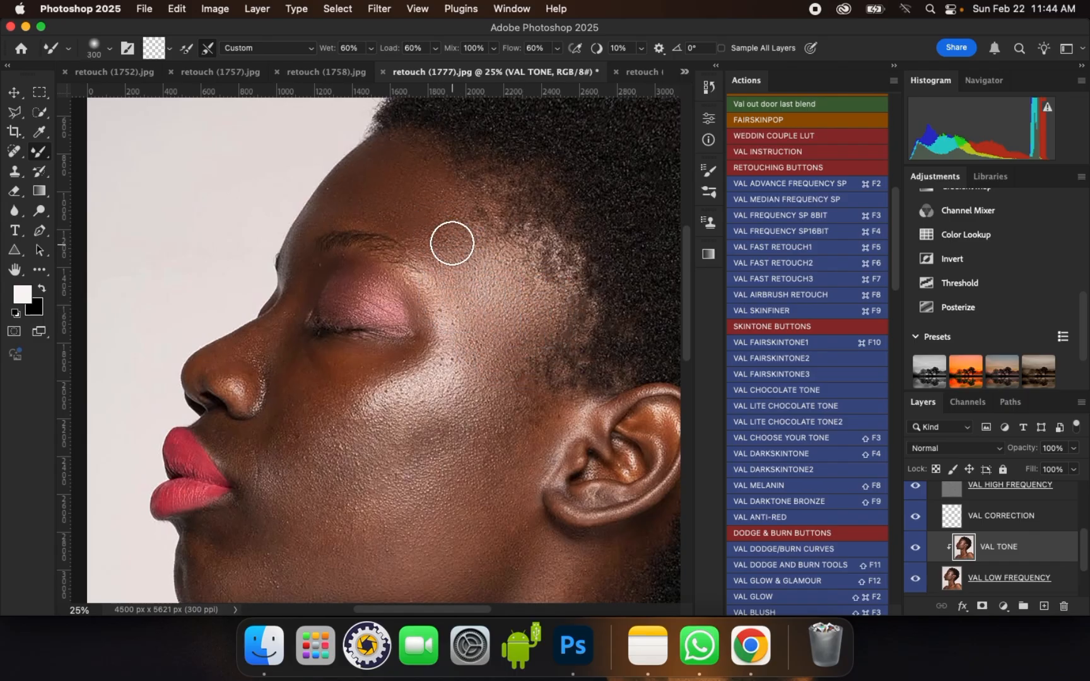
# Step: Blend the cheek tones in front of the ear on VAL TONE, raising the Mixer Brush from size 300 to 400
pyautogui.scroll(-1, 493, 399)
pyautogui.scroll(1, 511, 440)
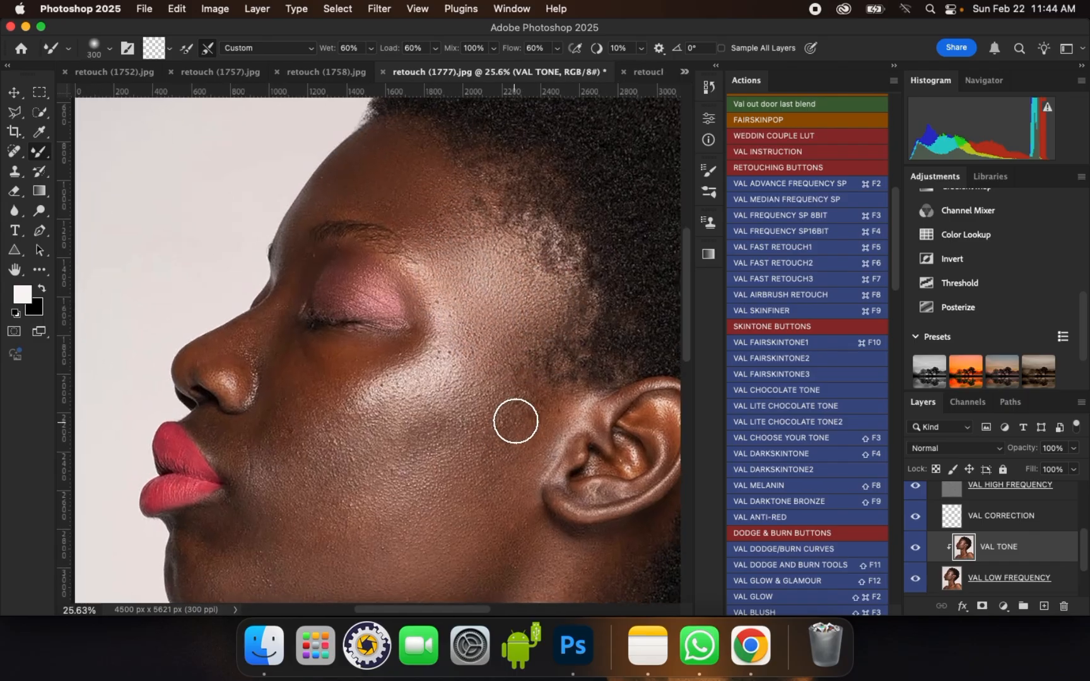
pyautogui.moveTo(513, 418)
pyautogui.mouseDown()
pyautogui.moveTo(521, 385)
pyautogui.moveTo(489, 401)
pyautogui.moveTo(479, 379)
pyautogui.moveTo(490, 376)
pyautogui.moveTo(524, 430)
pyautogui.mouseUp()
pyautogui.moveTo(544, 406); pyautogui.dragTo(535, 414)
pyautogui.press(']')
pyautogui.moveTo(509, 467)
pyautogui.mouseDown()
pyautogui.moveTo(471, 454)
pyautogui.moveTo(443, 463)
pyautogui.moveTo(480, 433)
pyautogui.moveTo(487, 391)
pyautogui.mouseUp()
# Step: Smooth the lower and middle cheek tones on VAL TONE with the Mixer Brush at sizes 300 and 400
pyautogui.scroll(-1, 511, 224)
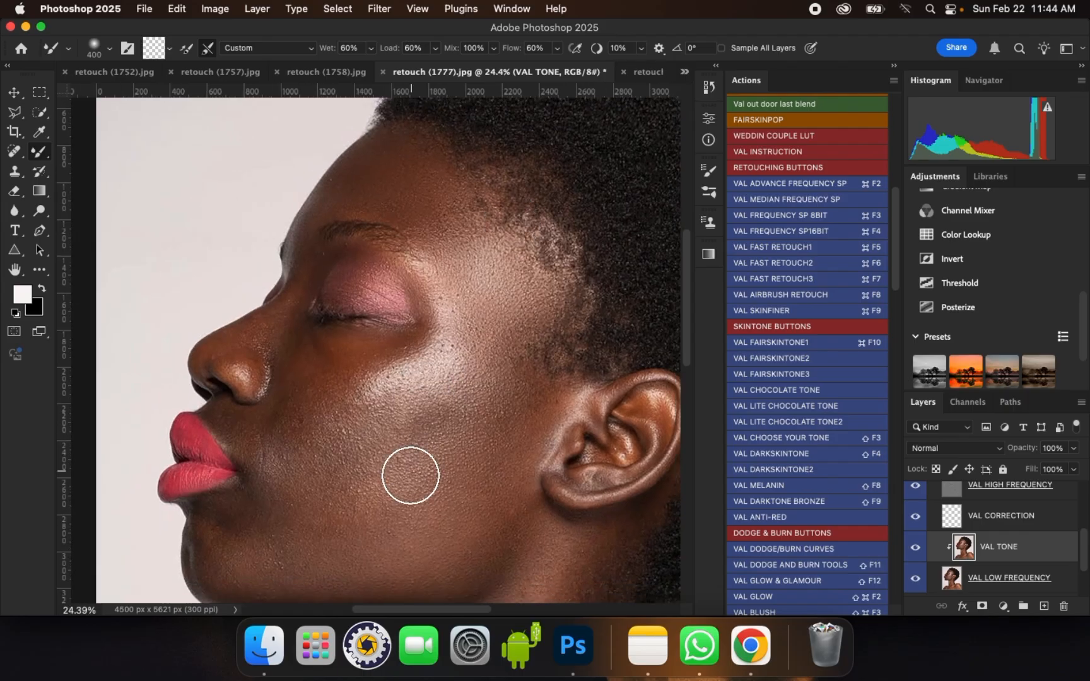
pyautogui.scroll(1, 426, 464)
pyautogui.moveTo(443, 468)
pyautogui.mouseDown()
pyautogui.moveTo(492, 463)
pyautogui.moveTo(404, 434)
pyautogui.moveTo(414, 418)
pyautogui.moveTo(429, 438)
pyautogui.mouseUp()
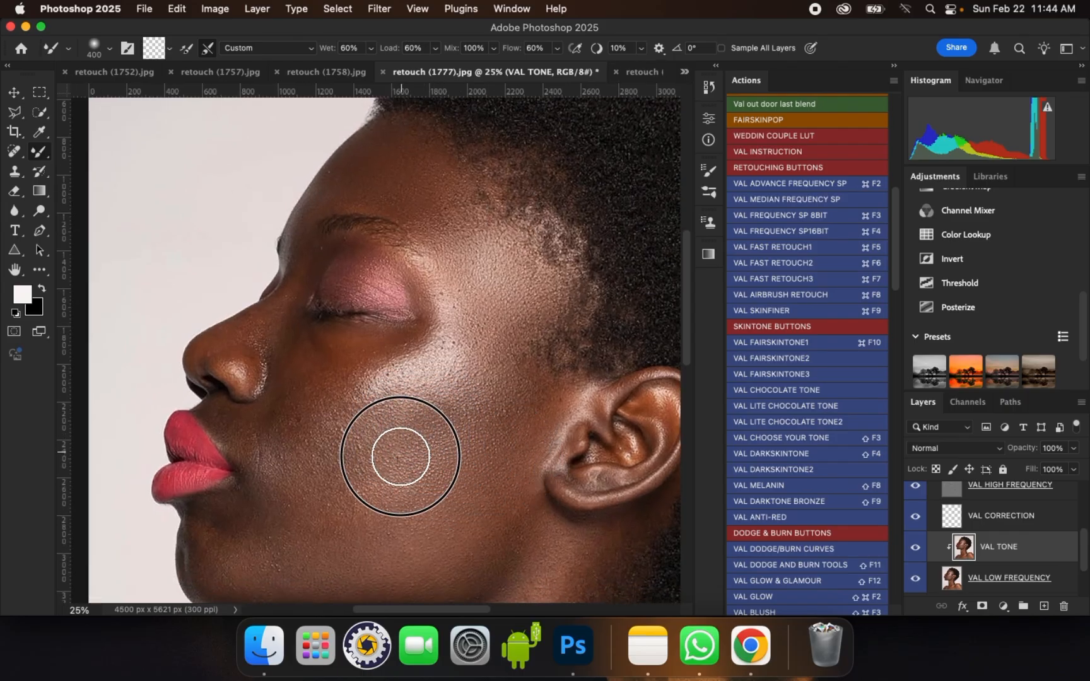
pyautogui.scroll(-2, 475, 309)
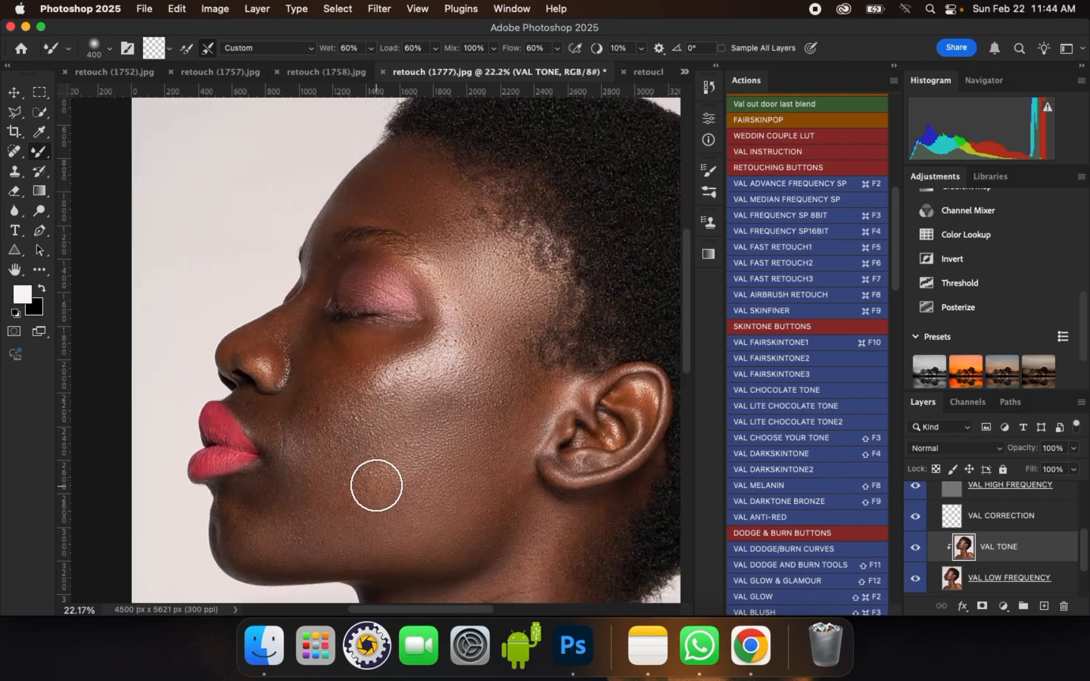
pyautogui.moveTo(374, 482); pyautogui.dragTo(375, 484)
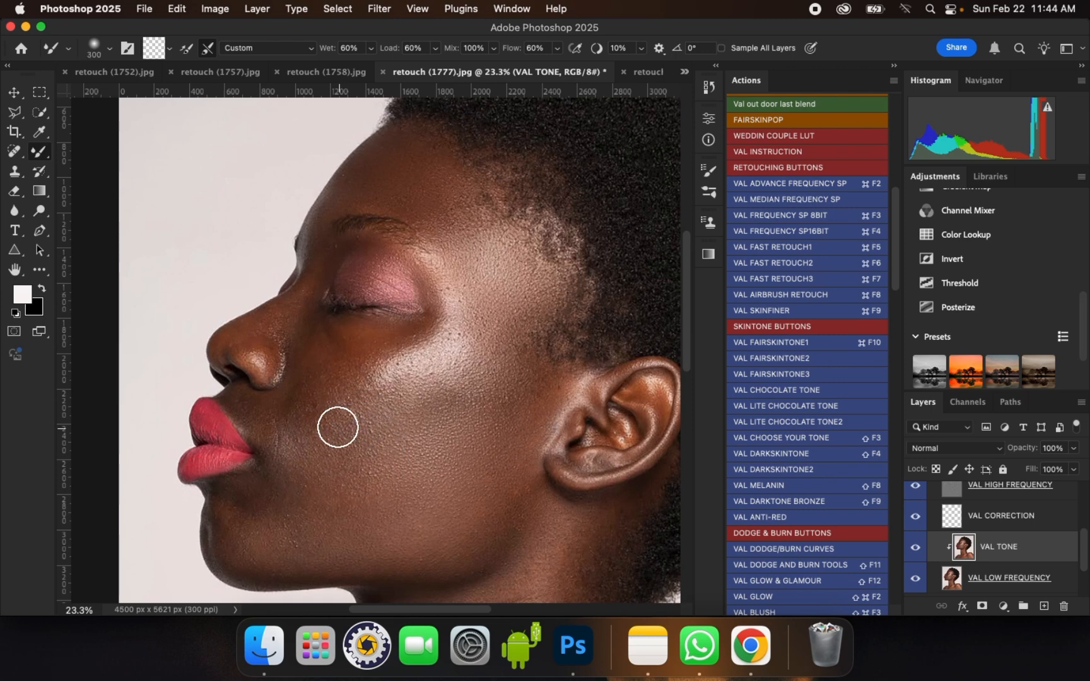
pyautogui.moveTo(424, 423); pyautogui.dragTo(457, 407)
pyautogui.moveTo(460, 406); pyautogui.dragTo(478, 410)
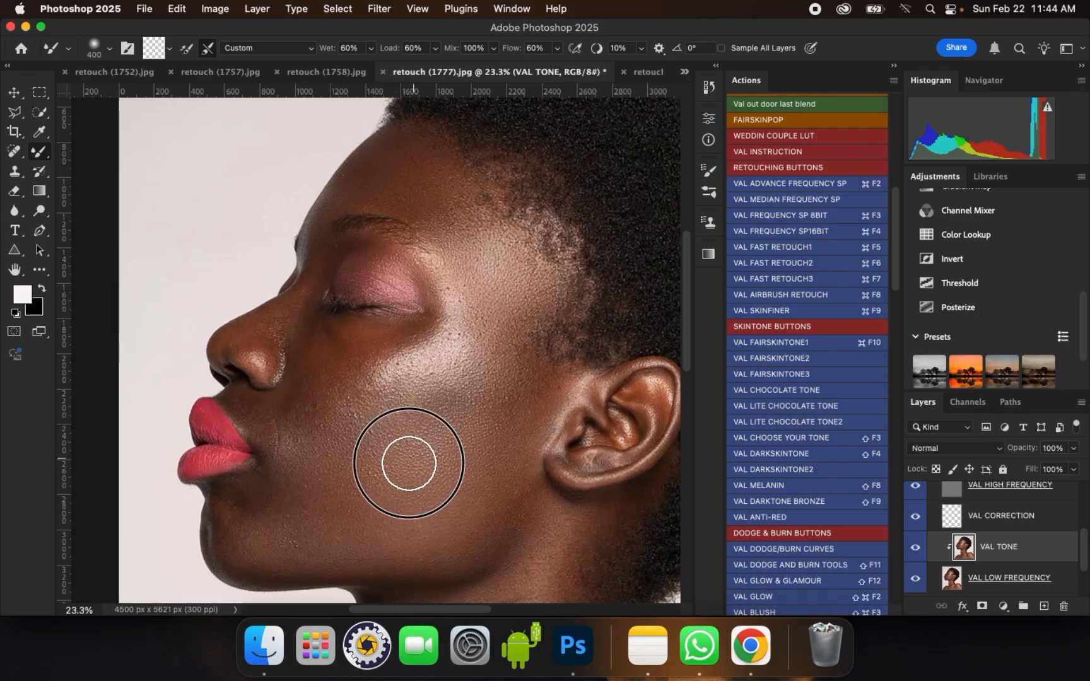
# Step: Blend the tones from the corner of the mouth down to the chin and jaw, adjusting the Mixer Brush size around 400
pyautogui.scroll(-3, 348, 499)
pyautogui.scroll(1, 333, 469)
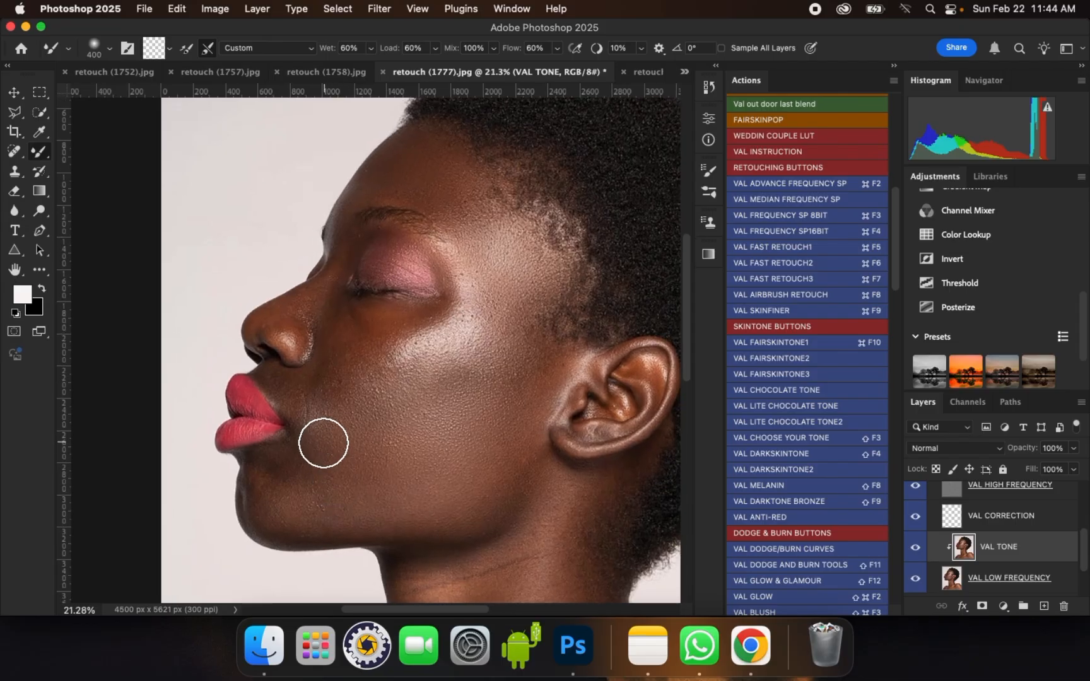
pyautogui.moveTo(320, 442); pyautogui.dragTo(305, 454)
pyautogui.press('[')
pyautogui.moveTo(310, 461)
pyautogui.mouseDown()
pyautogui.moveTo(278, 470)
pyautogui.moveTo(270, 497)
pyautogui.moveTo(295, 503)
pyautogui.moveTo(289, 491)
pyautogui.moveTo(308, 485)
pyautogui.moveTo(402, 503)
pyautogui.moveTo(378, 492)
pyautogui.moveTo(325, 512)
pyautogui.moveTo(252, 504)
pyautogui.moveTo(276, 486)
pyautogui.moveTo(354, 515)
pyautogui.mouseUp()
pyautogui.press(']')
# Step: Blend the skin tones from the rear jaw up past the front of the ear and across the cheek with the Mixer Brush around size 400
pyautogui.scroll(1, 259, 521)
pyautogui.scroll(1, 259, 521)
pyautogui.press('[')
pyautogui.press(']')
pyautogui.moveTo(514, 500)
pyautogui.mouseDown()
pyautogui.moveTo(520, 427)
pyautogui.moveTo(534, 428)
pyautogui.moveTo(530, 442)
pyautogui.moveTo(547, 422)
pyautogui.mouseUp()
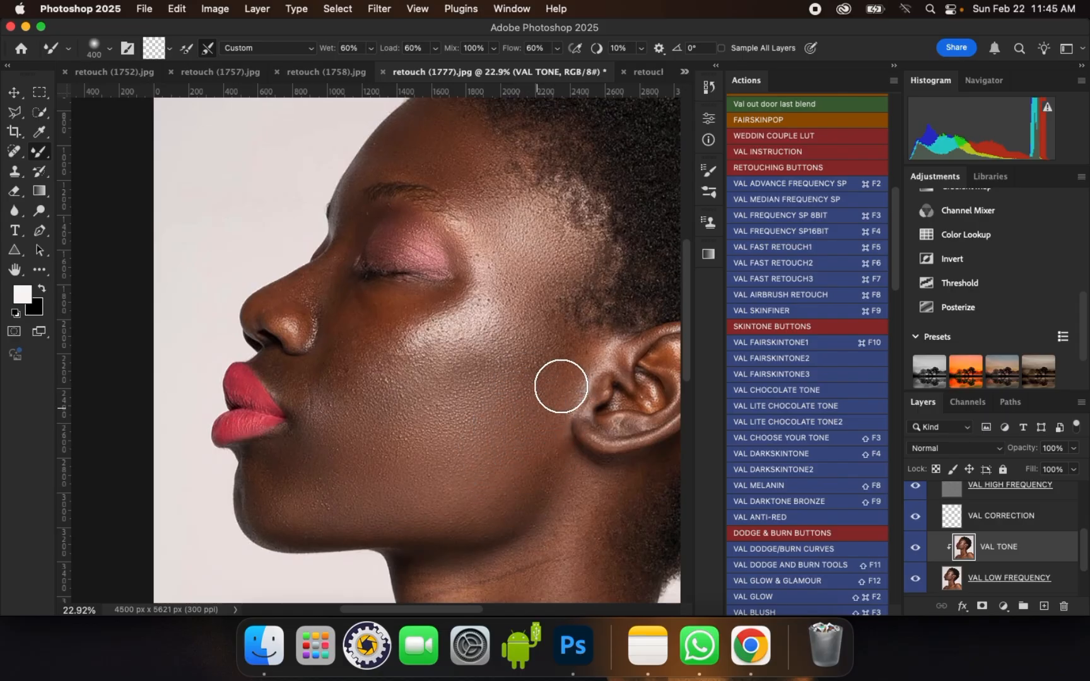
pyautogui.moveTo(548, 367); pyautogui.dragTo(554, 345)
pyautogui.press('[')
pyautogui.moveTo(522, 365)
pyautogui.mouseDown()
pyautogui.moveTo(457, 352)
pyautogui.moveTo(504, 363)
pyautogui.mouseUp()
pyautogui.press(']')
pyautogui.moveTo(424, 381); pyautogui.dragTo(436, 385)
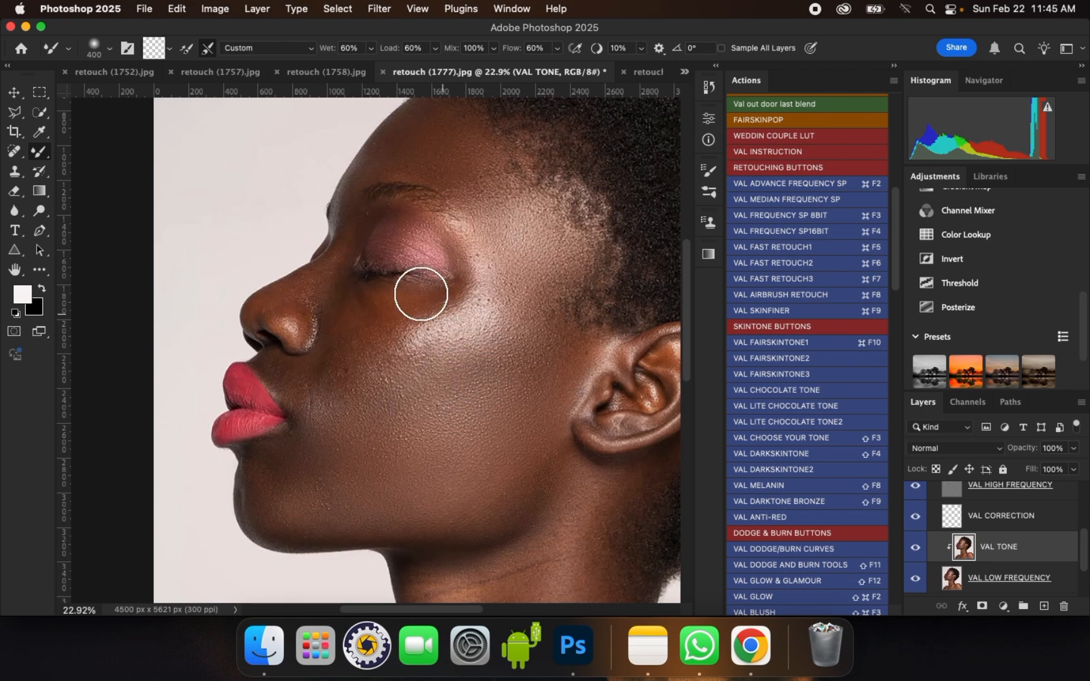
# Step: Smooth the under-eye area and inner cheek beside the nose on VAL TONE with a smaller Mixer Brush, starting at size 200
pyautogui.scroll(1, 391, 281)
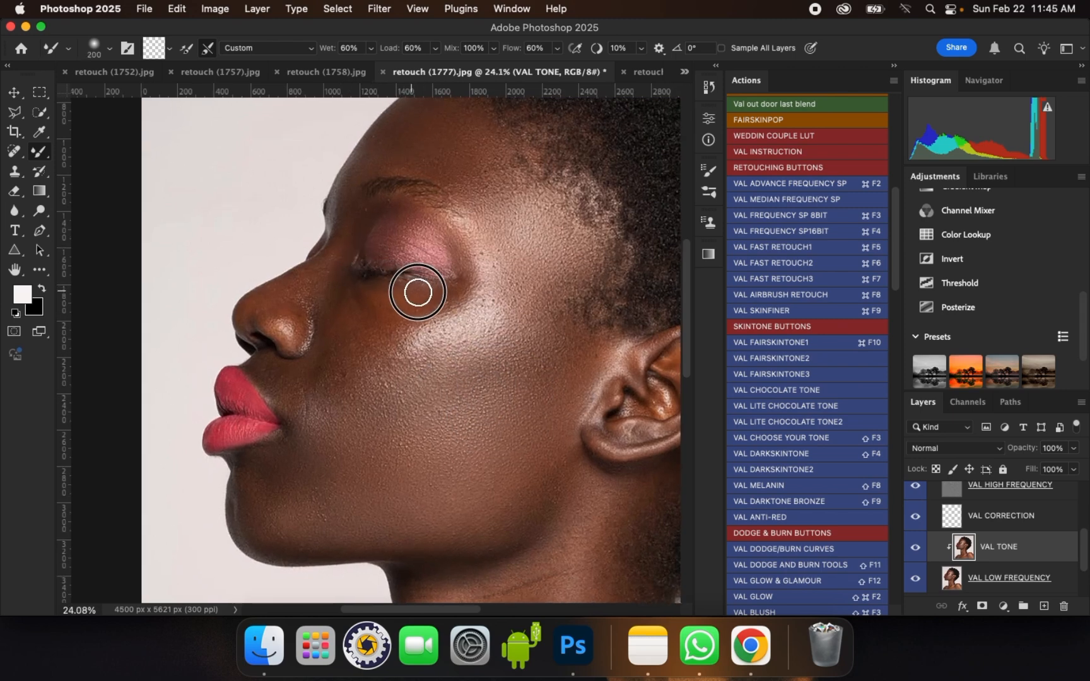
pyautogui.moveTo(418, 292); pyautogui.dragTo(461, 285)
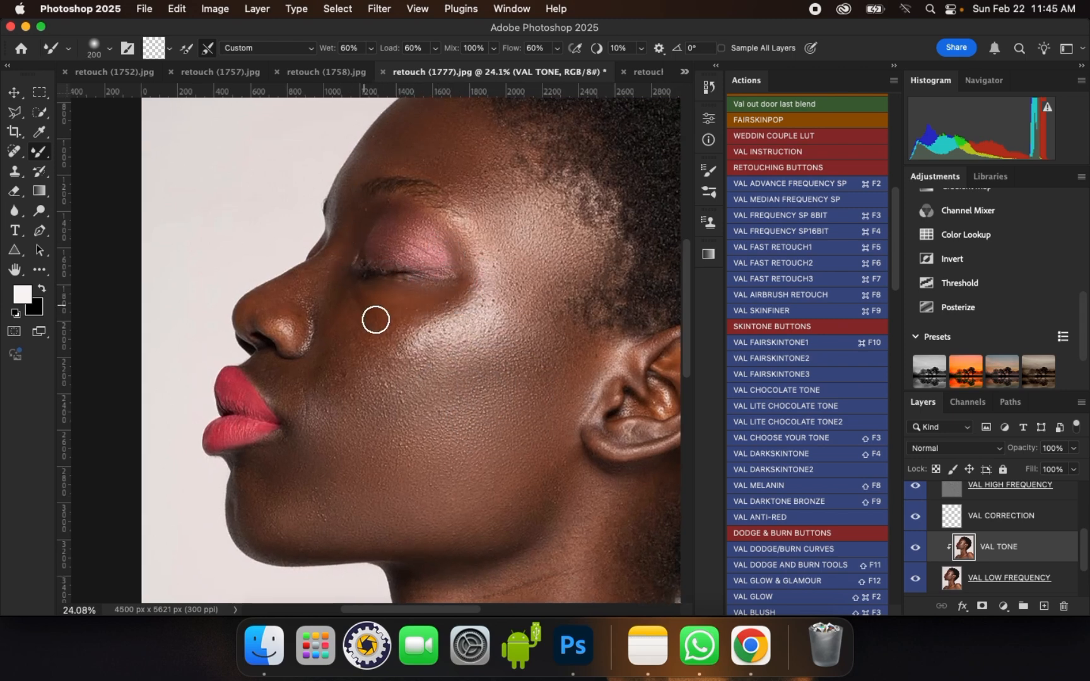
pyautogui.moveTo(369, 306); pyautogui.dragTo(371, 295)
pyautogui.press(']')
pyautogui.press(']')
pyautogui.press(']')
pyautogui.moveTo(373, 295); pyautogui.dragTo(381, 302)
pyautogui.moveTo(377, 295)
pyautogui.mouseDown()
pyautogui.moveTo(339, 324)
pyautogui.moveTo(363, 316)
pyautogui.moveTo(378, 329)
pyautogui.mouseUp()
pyautogui.press(']')
pyautogui.press('[')
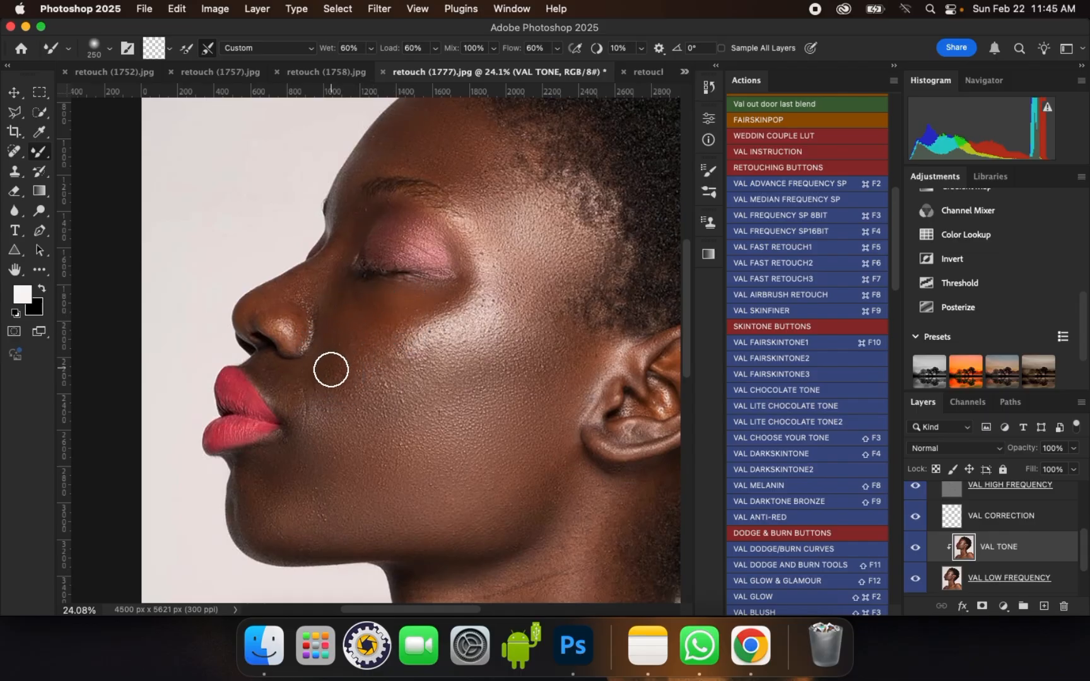
# Step: Blend the skin above the upper lip, the smile-line area and the cheek highlight with the Mixer Brush around size 300
pyautogui.press(']')
pyautogui.press(']')
pyautogui.moveTo(370, 367)
pyautogui.mouseDown()
pyautogui.moveTo(399, 340)
pyautogui.moveTo(384, 351)
pyautogui.moveTo(441, 332)
pyautogui.moveTo(319, 392)
pyautogui.moveTo(305, 395)
pyautogui.moveTo(276, 369)
pyautogui.moveTo(319, 375)
pyautogui.mouseUp()
pyautogui.press('[')
pyautogui.click(277, 370)
pyautogui.press(']')
pyautogui.moveTo(323, 374); pyautogui.dragTo(347, 387)
pyautogui.press(']')
pyautogui.moveTo(353, 395)
pyautogui.mouseDown()
pyautogui.moveTo(336, 381)
pyautogui.moveTo(361, 383)
pyautogui.mouseUp()
pyautogui.press('[')
pyautogui.moveTo(411, 349); pyautogui.dragTo(426, 341)
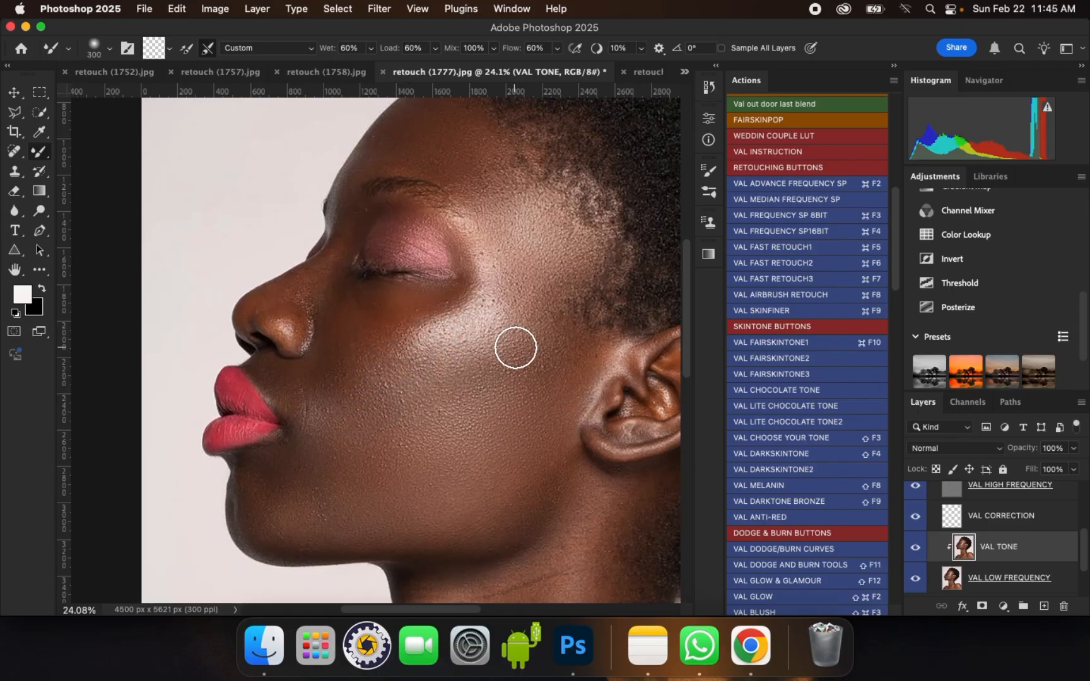
# Step: Soften the tones just under the eye and on the upper eyelid below the brow with the Mixer Brush at size 250
pyautogui.press('[')
pyautogui.click(389, 291)
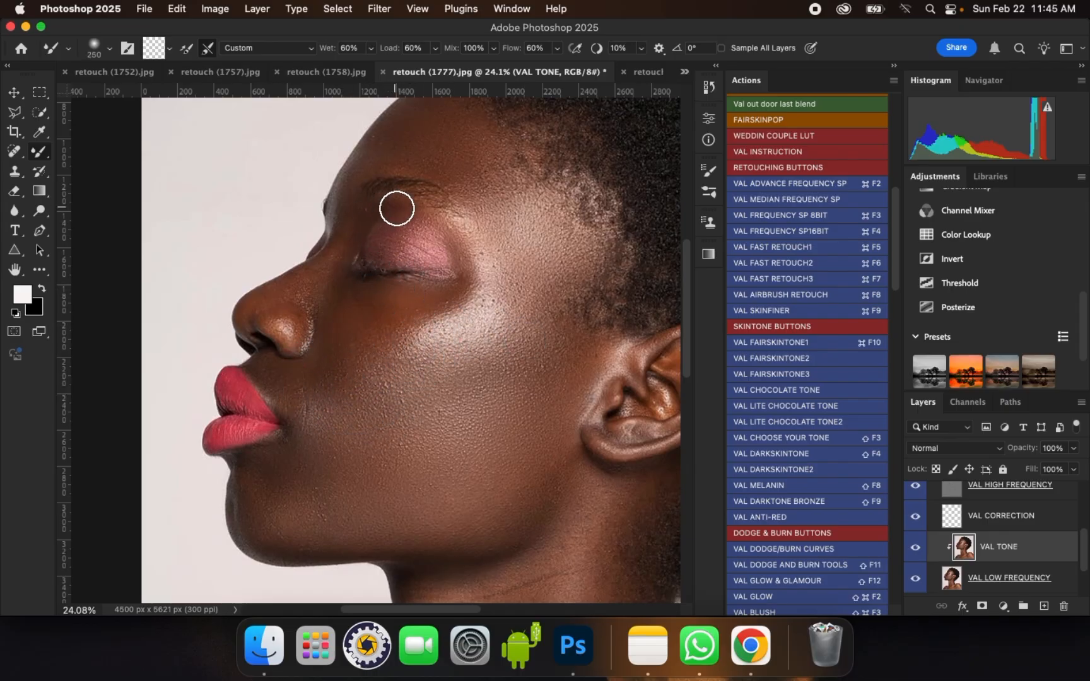
pyautogui.moveTo(409, 210); pyautogui.dragTo(418, 219)
pyautogui.moveTo(423, 229); pyautogui.dragTo(430, 249)
# Step: Smooth the tones along the side of the nose and the nostril with the Mixer Brush at size 175
pyautogui.press('[')
pyautogui.moveTo(319, 284)
pyautogui.mouseDown()
pyautogui.moveTo(306, 292)
pyautogui.moveTo(302, 278)
pyautogui.moveTo(255, 313)
pyautogui.moveTo(290, 326)
pyautogui.mouseUp()
pyautogui.scroll(1, 298, 341)
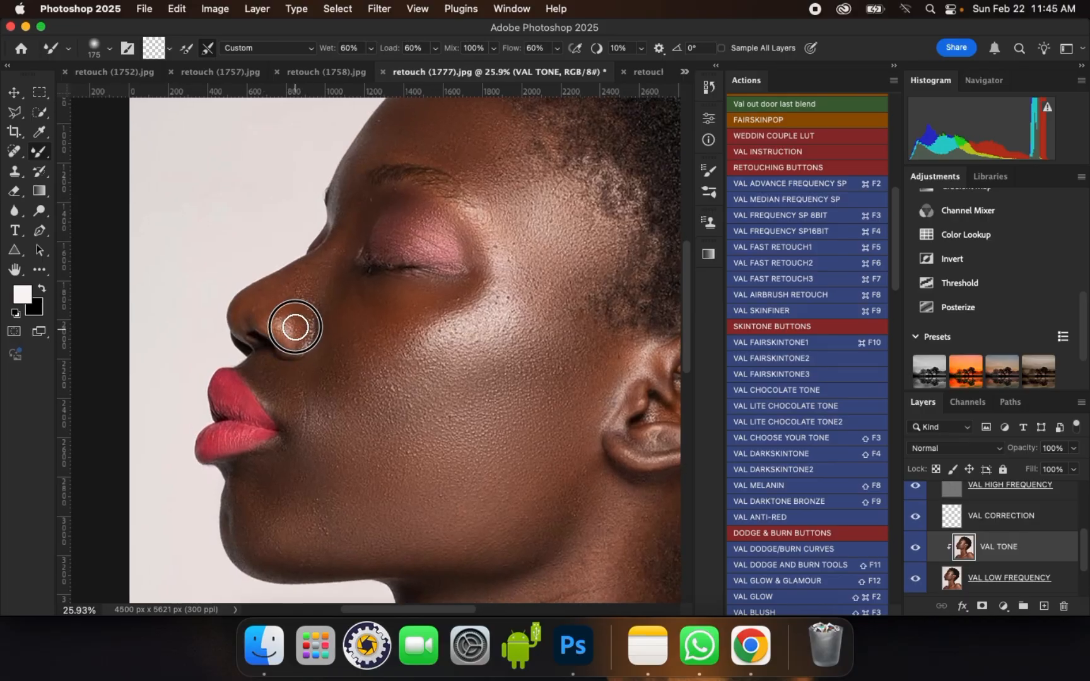
pyautogui.moveTo(301, 331); pyautogui.dragTo(303, 293)
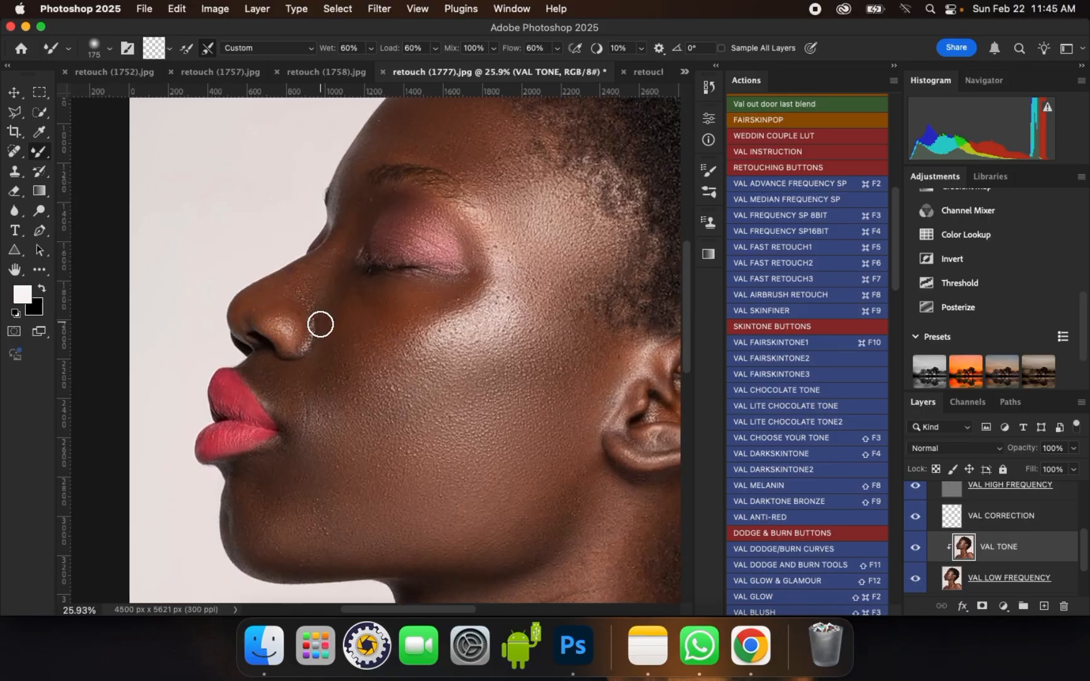
# Step: Blend the tones from the outer eye and temple to the skin above the ear's front edge, enlarging the Mixer Brush to 400
pyautogui.scroll(-1, 279, 271)
pyautogui.press(']')
pyautogui.press(']')
pyautogui.press(']')
pyautogui.moveTo(476, 291)
pyautogui.mouseDown()
pyautogui.moveTo(503, 260)
pyautogui.moveTo(527, 250)
pyautogui.mouseUp()
pyautogui.press(']')
pyautogui.press('[')
pyautogui.moveTo(567, 319)
pyautogui.mouseDown()
pyautogui.moveTo(550, 307)
pyautogui.moveTo(577, 341)
pyautogui.mouseUp()
pyautogui.moveTo(613, 350); pyautogui.dragTo(604, 357)
pyautogui.press(']')
pyautogui.moveTo(599, 356)
pyautogui.mouseDown()
pyautogui.moveTo(582, 377)
pyautogui.moveTo(581, 340)
pyautogui.mouseUp()
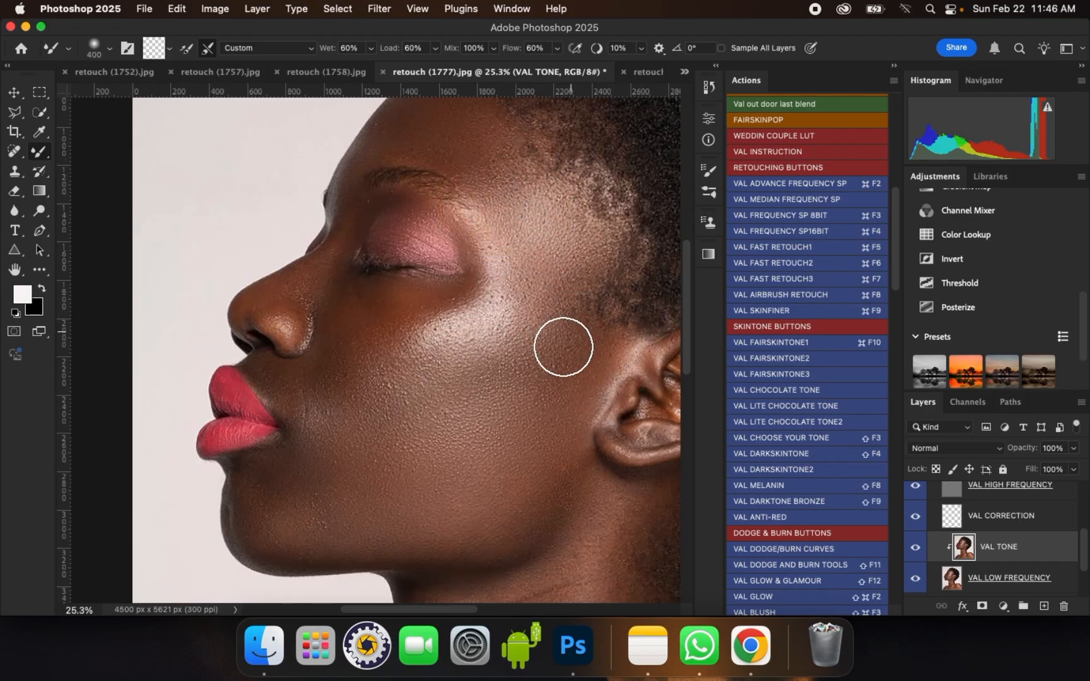
# Step: Even out the lower cheek and the jaw area below the ear with the Mixer Brush around size 400
pyautogui.press(']')
pyautogui.moveTo(554, 424)
pyautogui.mouseDown()
pyautogui.moveTo(551, 405)
pyautogui.moveTo(539, 437)
pyautogui.moveTo(536, 417)
pyautogui.mouseUp()
pyautogui.scroll(-1, 433, 267)
pyautogui.press('[')
pyautogui.moveTo(497, 473); pyautogui.dragTo(500, 467)
pyautogui.moveTo(567, 473); pyautogui.dragTo(568, 447)
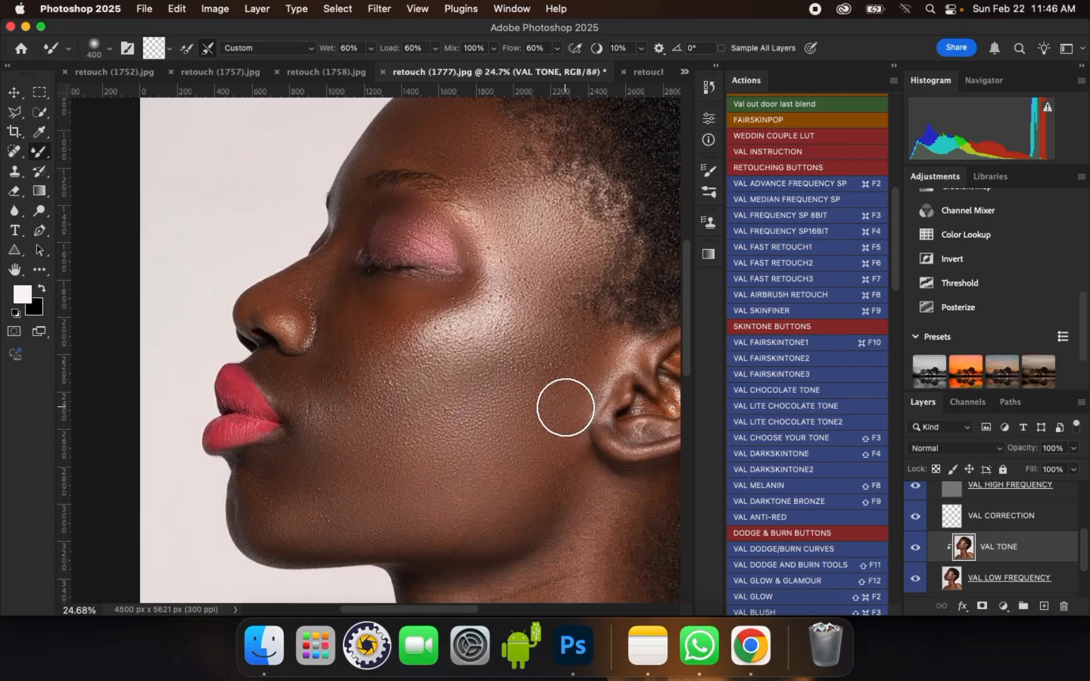
# Step: Toggle the visibility of the VAL ADVACE FREQUENCY SP group to compare the portrait before and after smoothing
pyautogui.scroll(2, 589, 180)
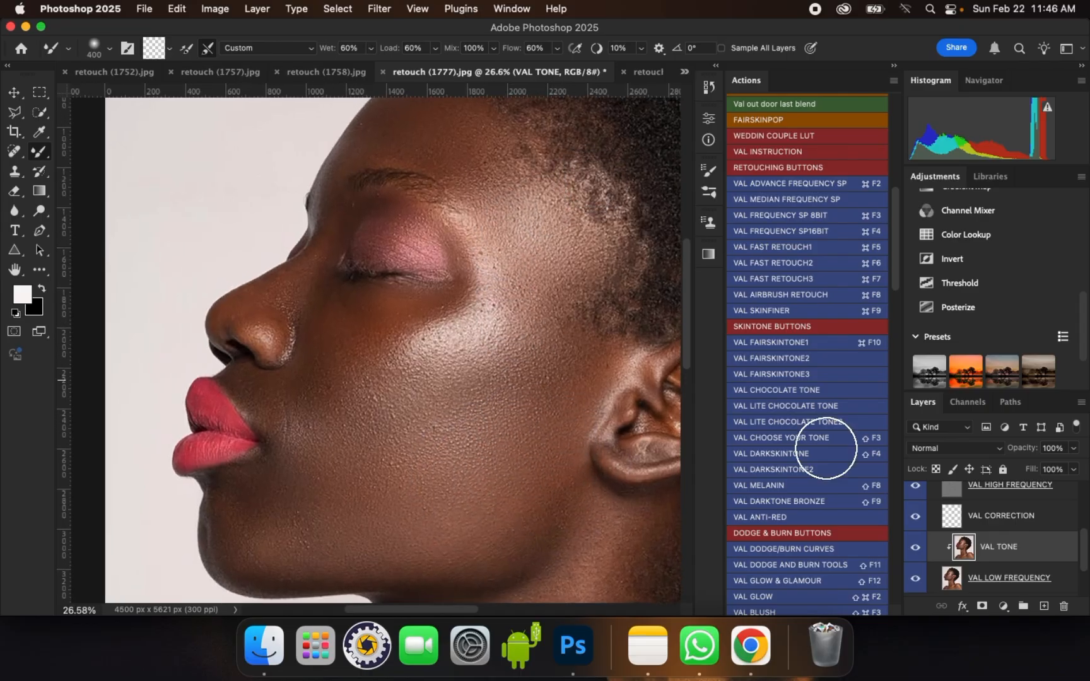
pyautogui.scroll(5, 923, 496)
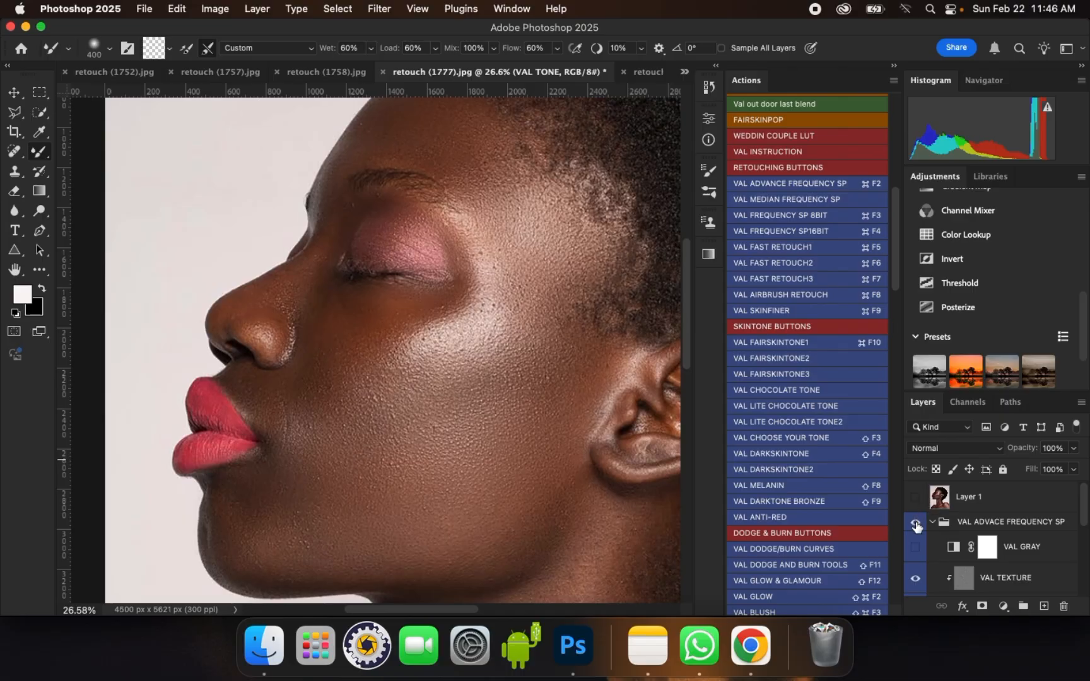
pyautogui.click(915, 523)
pyautogui.click(915, 522)
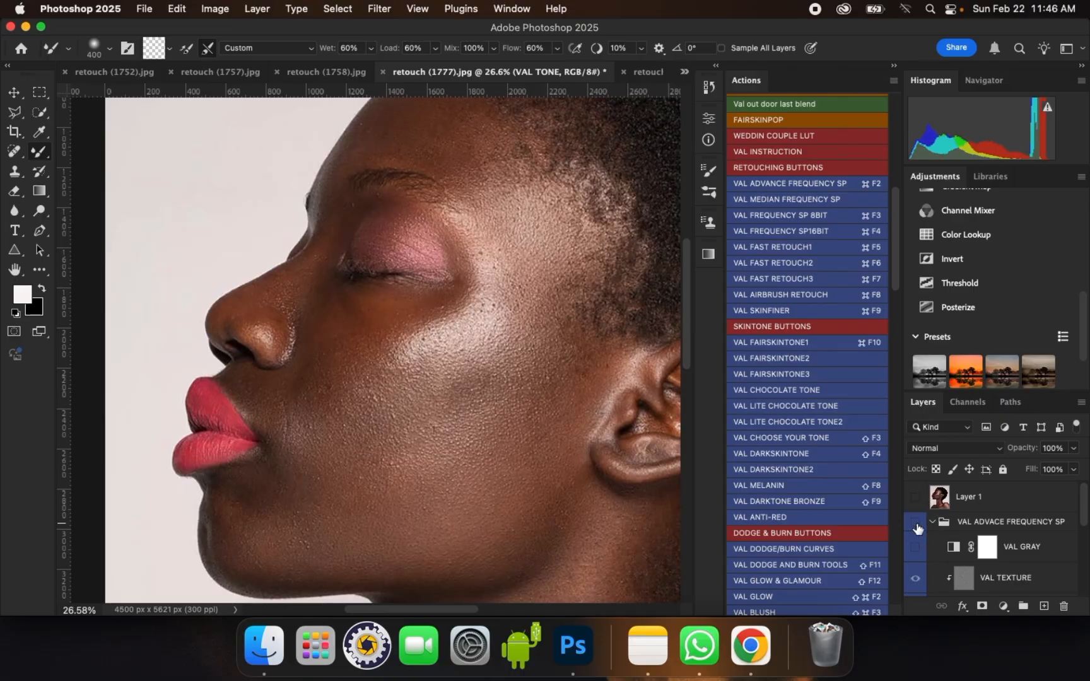
pyautogui.click(914, 523)
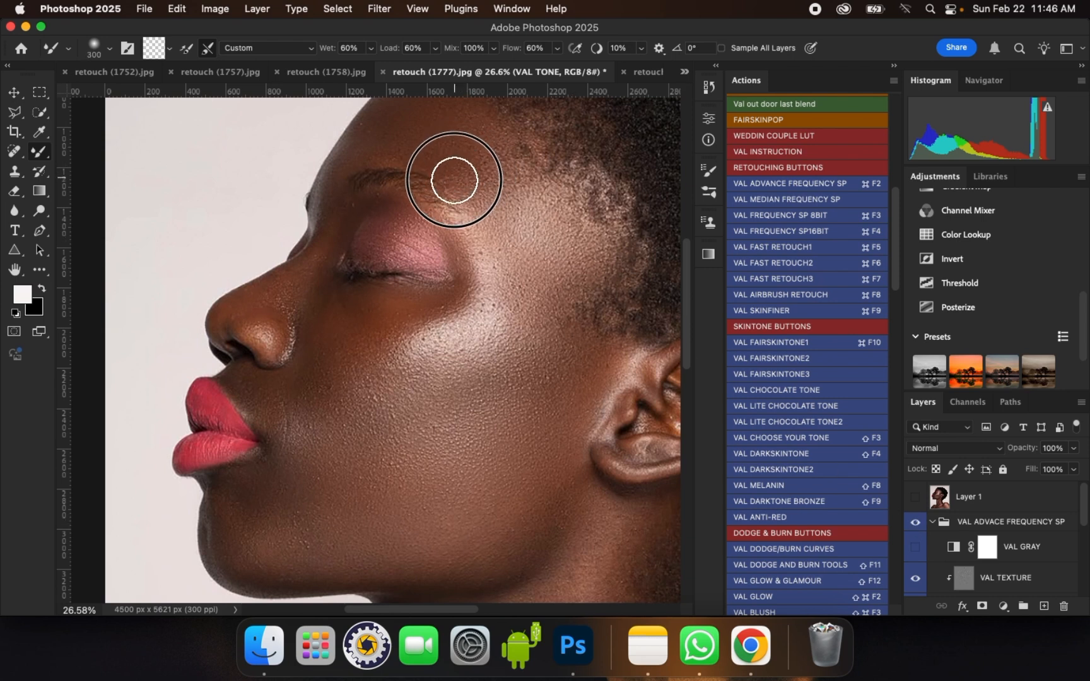
# Step: Blend the highlight tones from the brow end across the temple to the hairline with the Mixer Brush at size 400
pyautogui.press(']')
pyautogui.moveTo(480, 182)
pyautogui.mouseDown()
pyautogui.moveTo(471, 177)
pyautogui.moveTo(483, 184)
pyautogui.mouseUp()
pyautogui.moveTo(512, 205); pyautogui.dragTo(520, 221)
pyautogui.moveTo(524, 245); pyautogui.dragTo(532, 253)
pyautogui.moveTo(556, 267)
pyautogui.mouseDown()
pyautogui.moveTo(564, 274)
pyautogui.moveTo(599, 255)
pyautogui.moveTo(577, 207)
pyautogui.mouseUp()
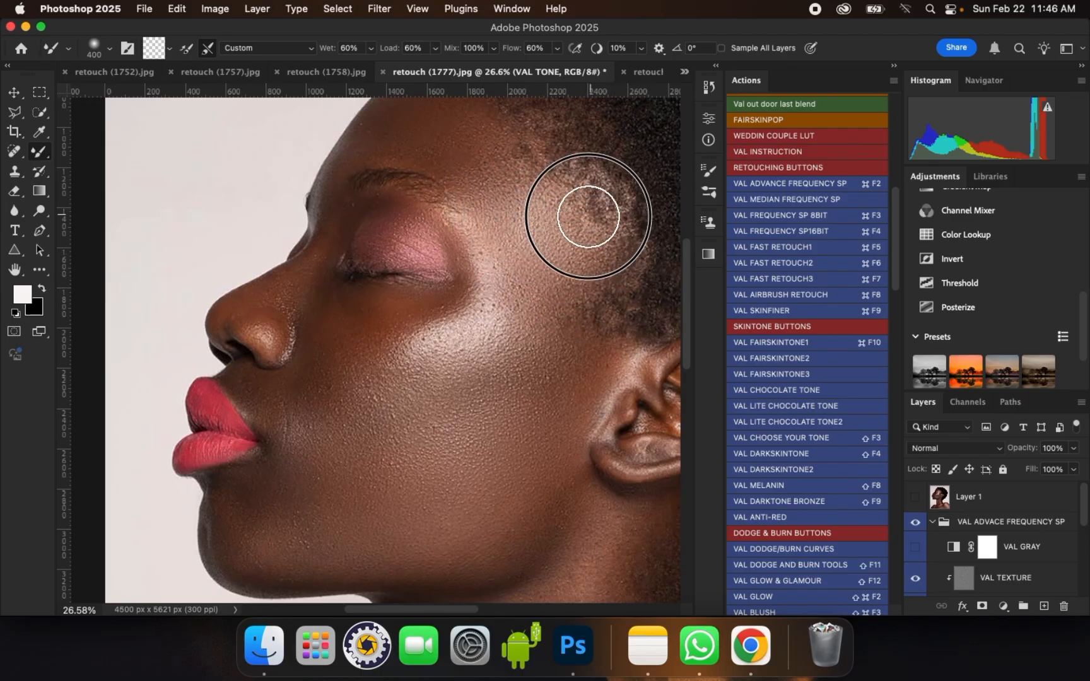
# Step: Smooth the brow bone and the outer corner of the eye on VAL TONE, varying the Mixer Brush size
pyautogui.press('[')
pyautogui.moveTo(444, 224); pyautogui.dragTo(401, 207)
pyautogui.press(']')
pyautogui.moveTo(471, 238); pyautogui.dragTo(468, 277)
pyautogui.moveTo(478, 280)
pyautogui.mouseDown()
pyautogui.moveTo(489, 284)
pyautogui.moveTo(460, 268)
pyautogui.moveTo(470, 275)
pyautogui.mouseUp()
# Step: Blend the under-eye tones with the Mixer Brush at size 250, and the cheek below at sizes 500 and 400
pyautogui.press('[')
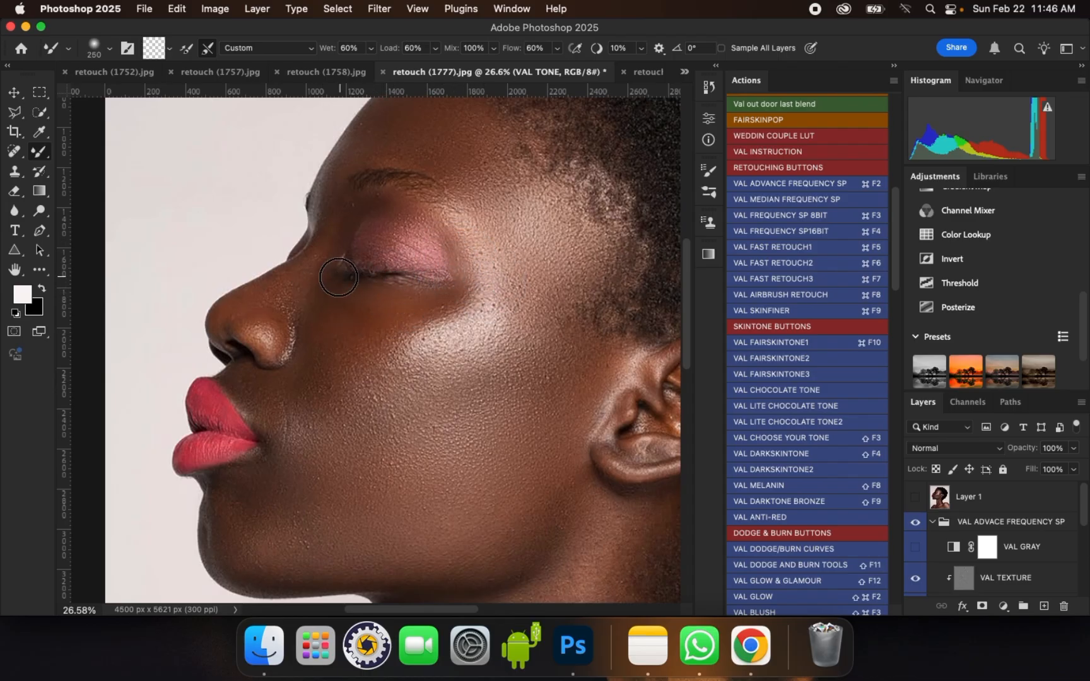
pyautogui.moveTo(338, 278)
pyautogui.mouseDown()
pyautogui.moveTo(369, 304)
pyautogui.moveTo(412, 302)
pyautogui.mouseUp()
pyautogui.press(']')
pyautogui.press(']')
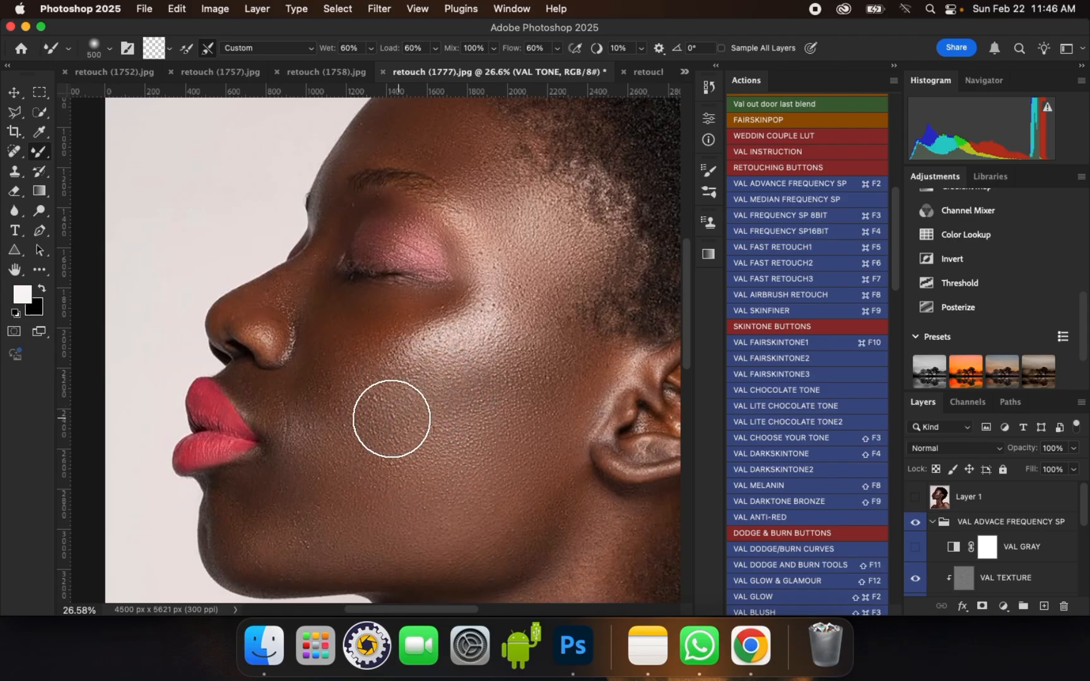
pyautogui.press('[')
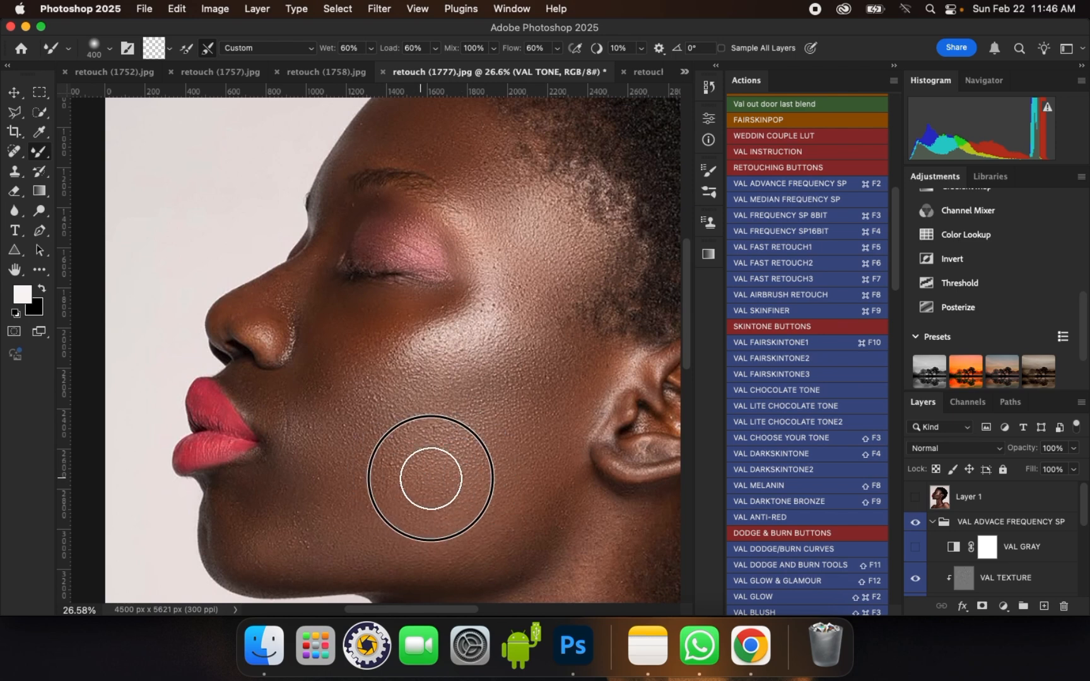
pyautogui.press('[')
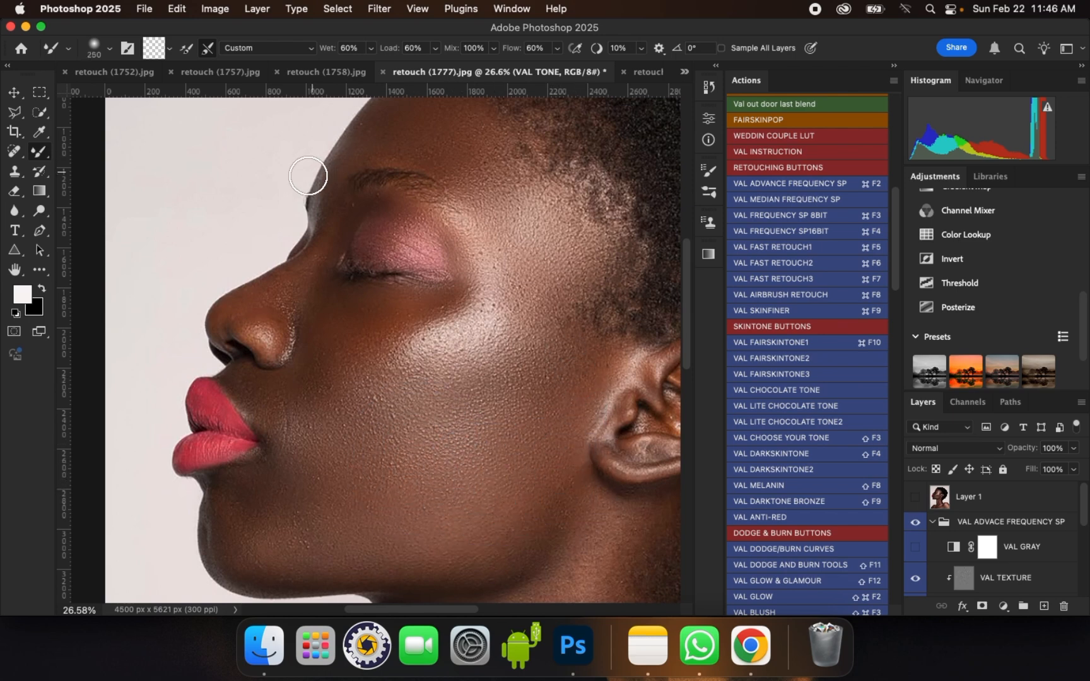
# Step: Blend the patchy skin along the temple hairline down toward the ear with the Mixer Brush at size 500
pyautogui.scroll(-3, 362, 298)
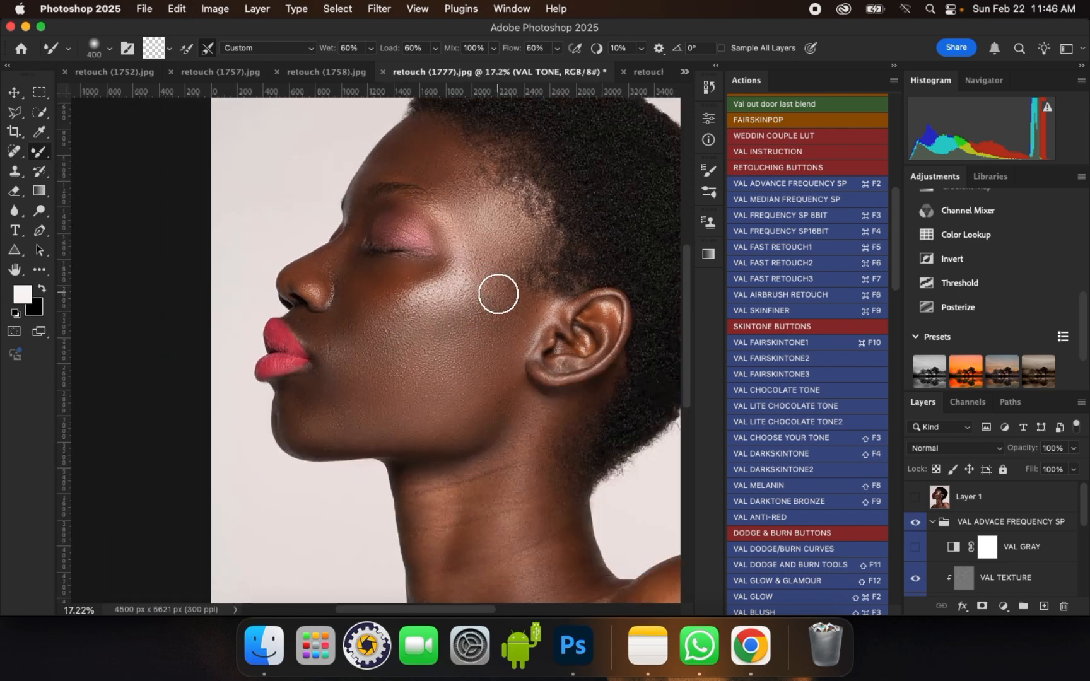
pyautogui.press(']')
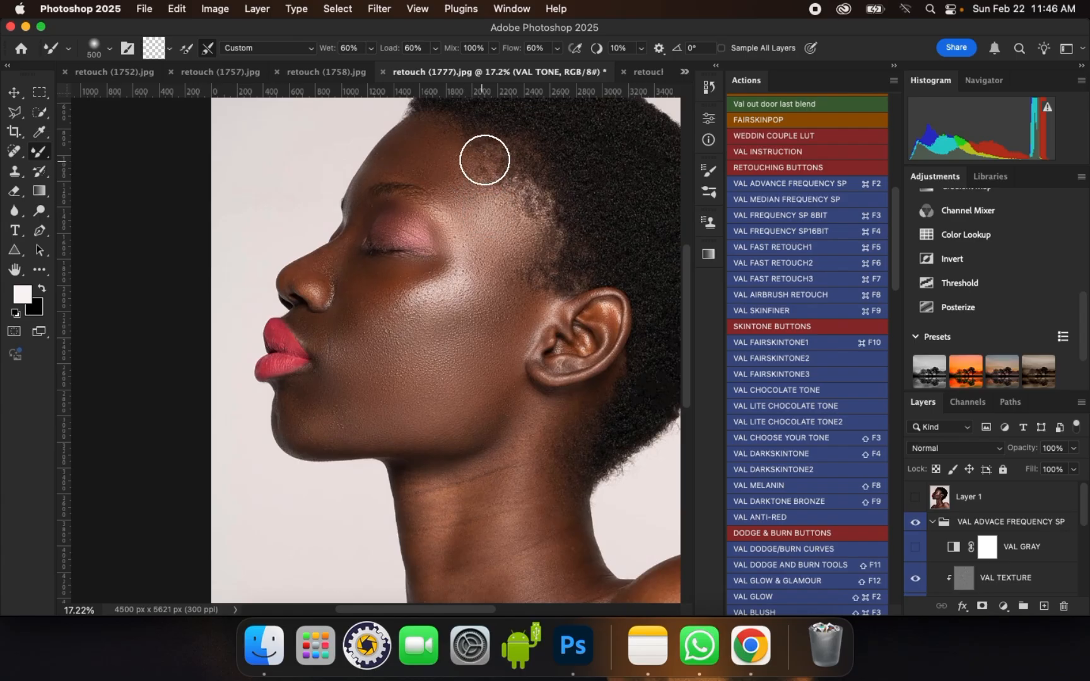
pyautogui.moveTo(519, 160); pyautogui.dragTo(536, 191)
pyautogui.moveTo(496, 155); pyautogui.dragTo(502, 174)
pyautogui.moveTo(504, 178)
pyautogui.mouseDown()
pyautogui.moveTo(549, 186)
pyautogui.moveTo(568, 208)
pyautogui.moveTo(568, 262)
pyautogui.mouseUp()
pyautogui.moveTo(569, 269)
pyautogui.mouseDown()
pyautogui.moveTo(576, 191)
pyautogui.moveTo(552, 142)
pyautogui.moveTo(519, 131)
pyautogui.mouseUp()
# Step: Blend the skin in front of the ear, along the jaw and below the earlobe with the Mixer Brush at sizes 400 and 500
pyautogui.scroll(-3, 409, 302)
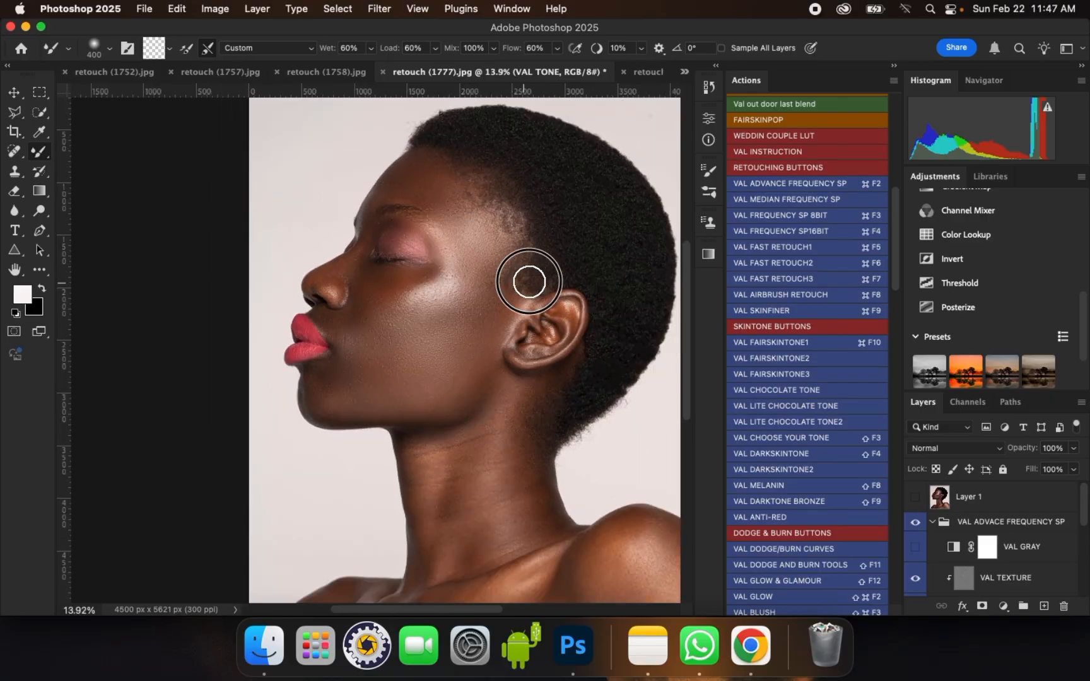
pyautogui.scroll(2, 318, 389)
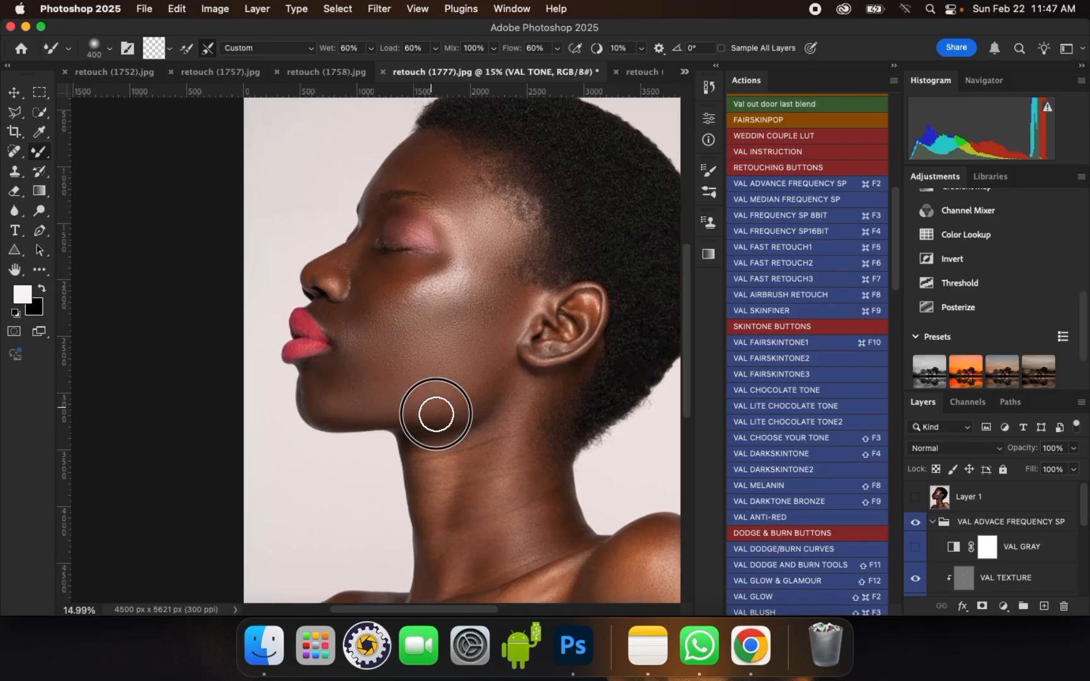
pyautogui.press('[')
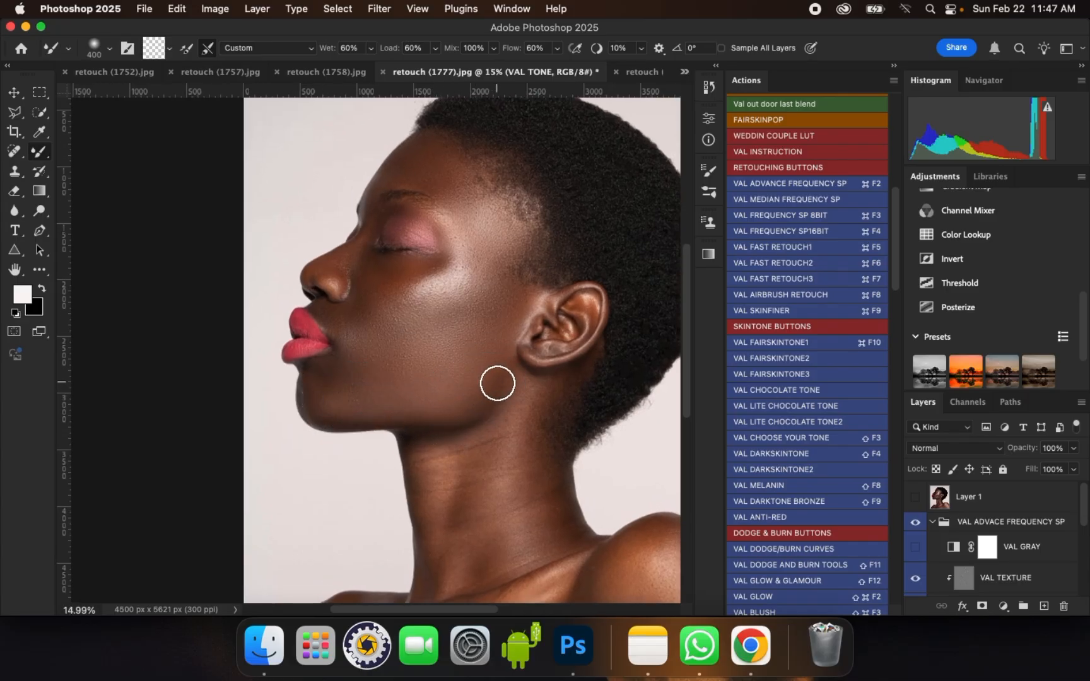
pyautogui.scroll(3, 534, 383)
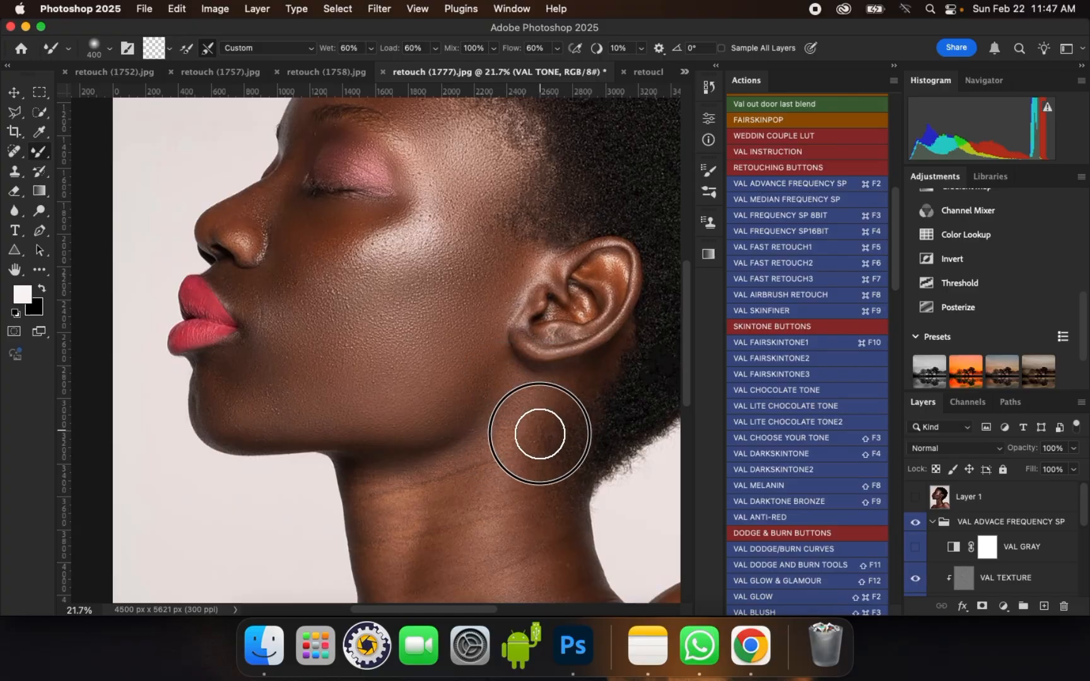
pyautogui.press(']')
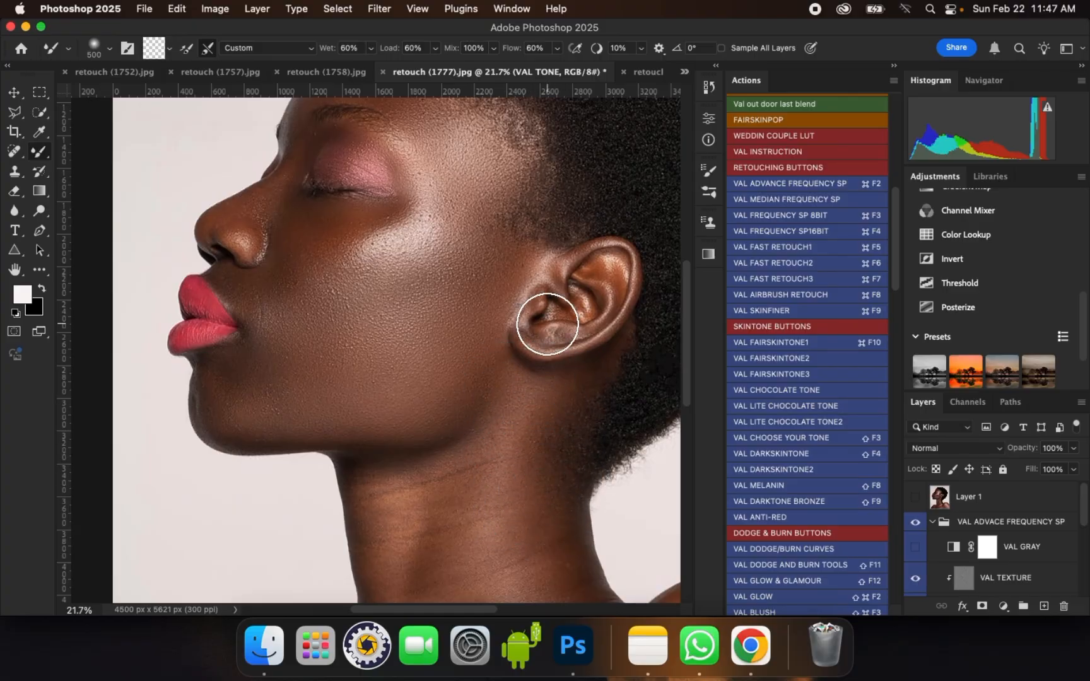
pyautogui.scroll(-2, 515, 340)
pyautogui.scroll(1, 556, 506)
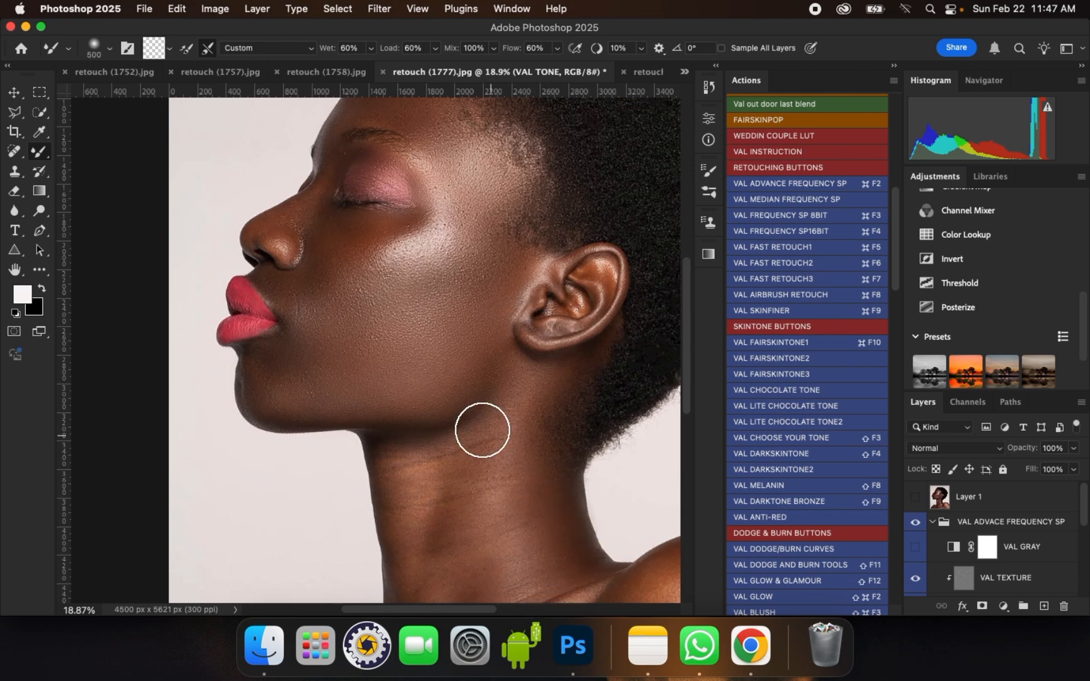
# Step: Smooth the creases under the jaw and down the front of the neck with the Mixer Brush at size 400
pyautogui.press('[')
pyautogui.press('[')
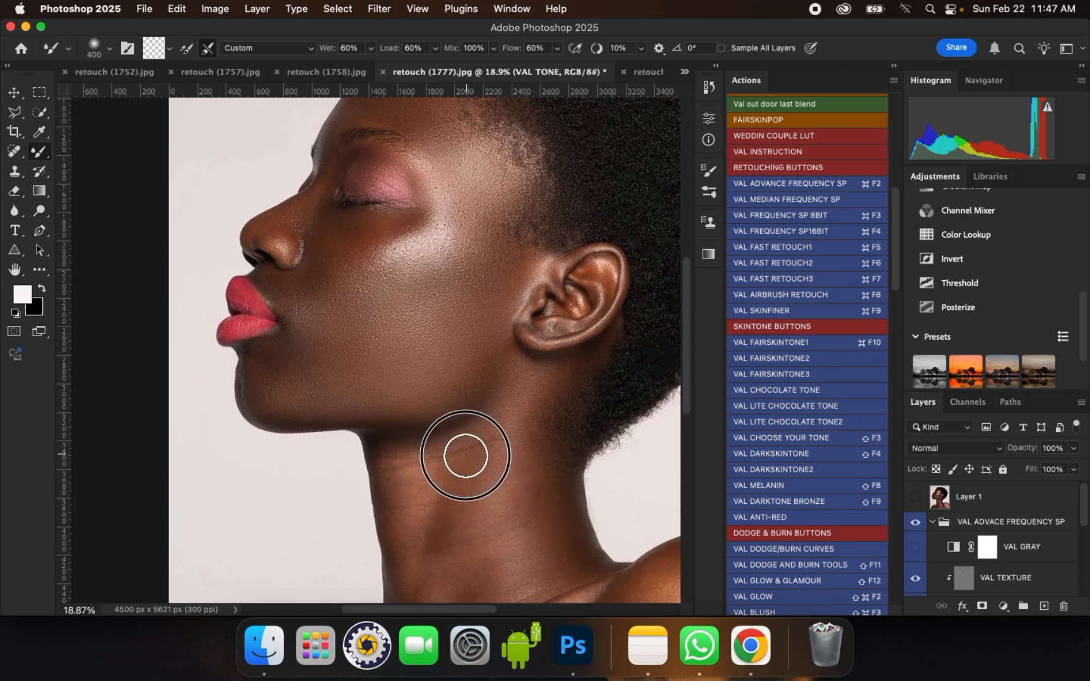
pyautogui.press(']')
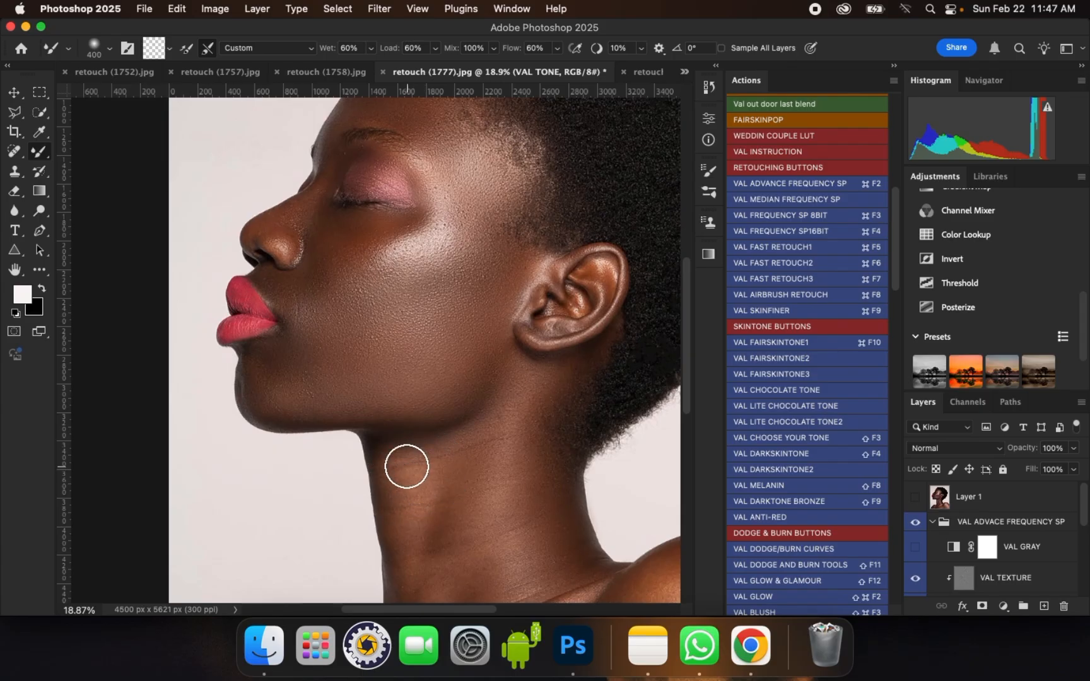
pyautogui.scroll(1, 416, 412)
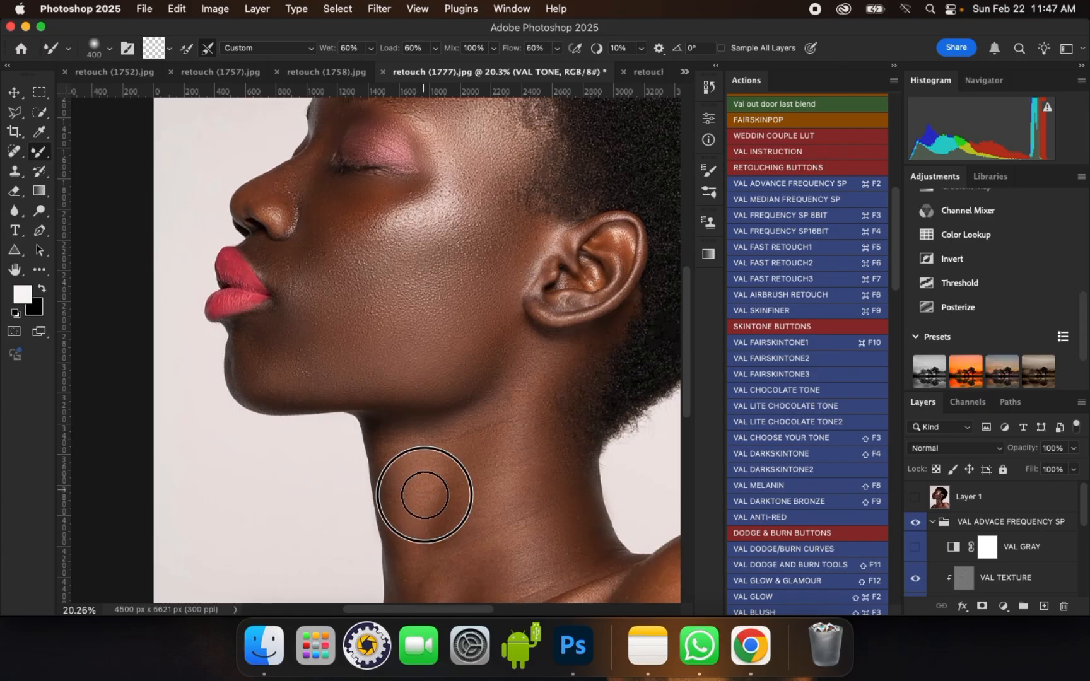
pyautogui.scroll(-3, 469, 310)
pyautogui.scroll(1, 431, 465)
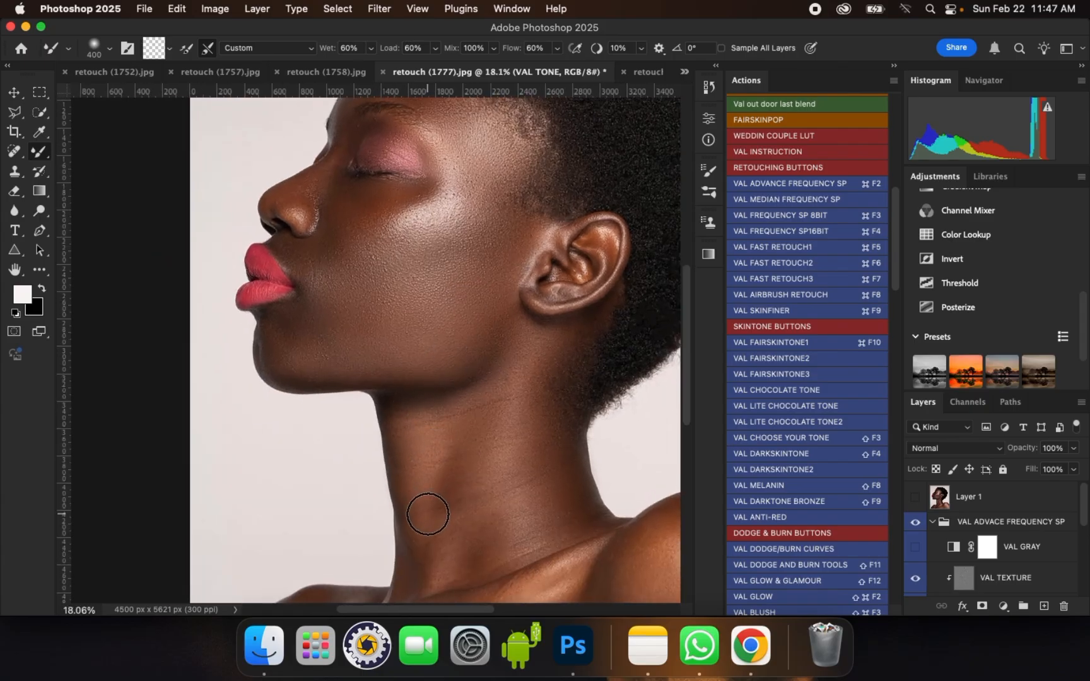
# Step: Even out the tones across the middle and back of the neck with the Mixer Brush at size 400
pyautogui.moveTo(426, 533); pyautogui.dragTo(423, 526)
pyautogui.press('[')
pyautogui.moveTo(452, 470)
pyautogui.mouseDown()
pyautogui.moveTo(462, 511)
pyautogui.moveTo(485, 505)
pyautogui.moveTo(485, 515)
pyautogui.moveTo(515, 518)
pyautogui.moveTo(528, 474)
pyautogui.mouseUp()
pyautogui.press(']')
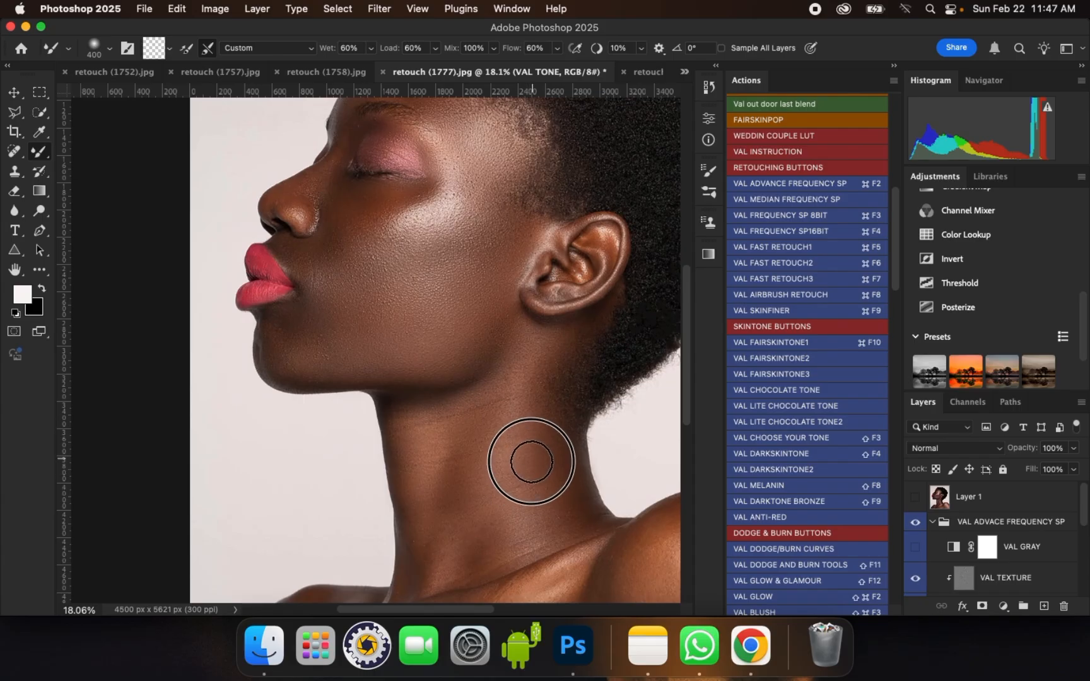
pyautogui.moveTo(480, 540)
pyautogui.mouseDown()
pyautogui.moveTo(491, 560)
pyautogui.moveTo(522, 514)
pyautogui.moveTo(506, 518)
pyautogui.moveTo(554, 506)
pyautogui.mouseUp()
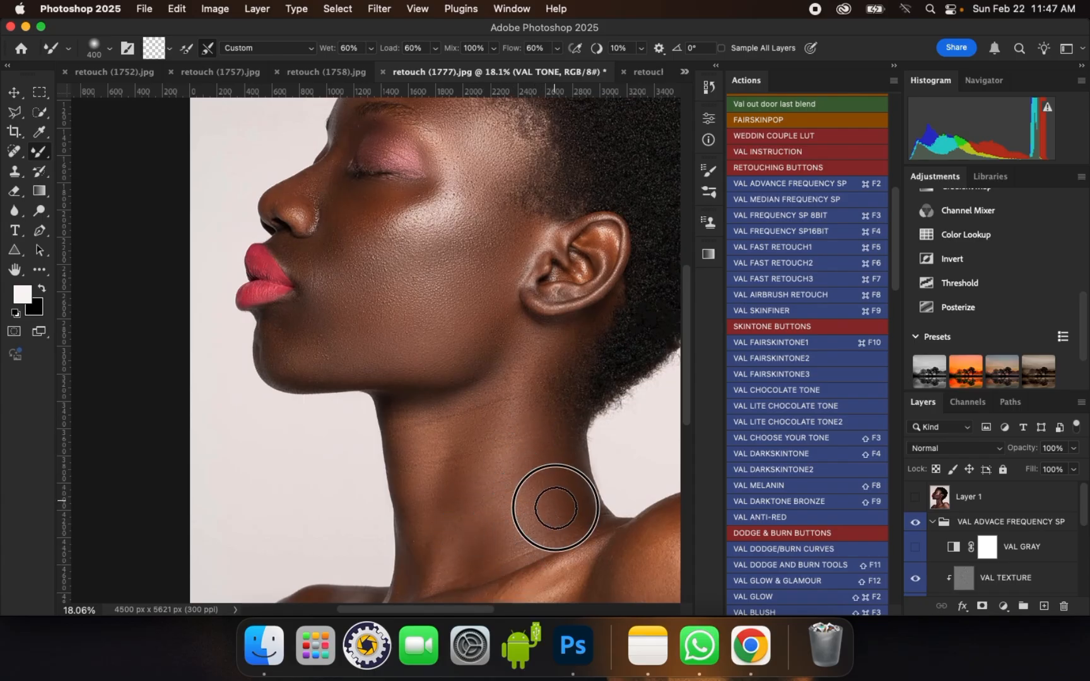
# Step: Blend the base of the neck above the collarbone with the Mixer Brush at sizes 400 and 500, touching up the cheek as well
pyautogui.scroll(-1, 571, 263)
pyautogui.press(']')
pyautogui.moveTo(435, 284)
pyautogui.mouseDown()
pyautogui.moveTo(457, 296)
pyautogui.moveTo(478, 284)
pyautogui.mouseUp()
pyautogui.scroll(-1, 466, 459)
pyautogui.scroll(1, 466, 459)
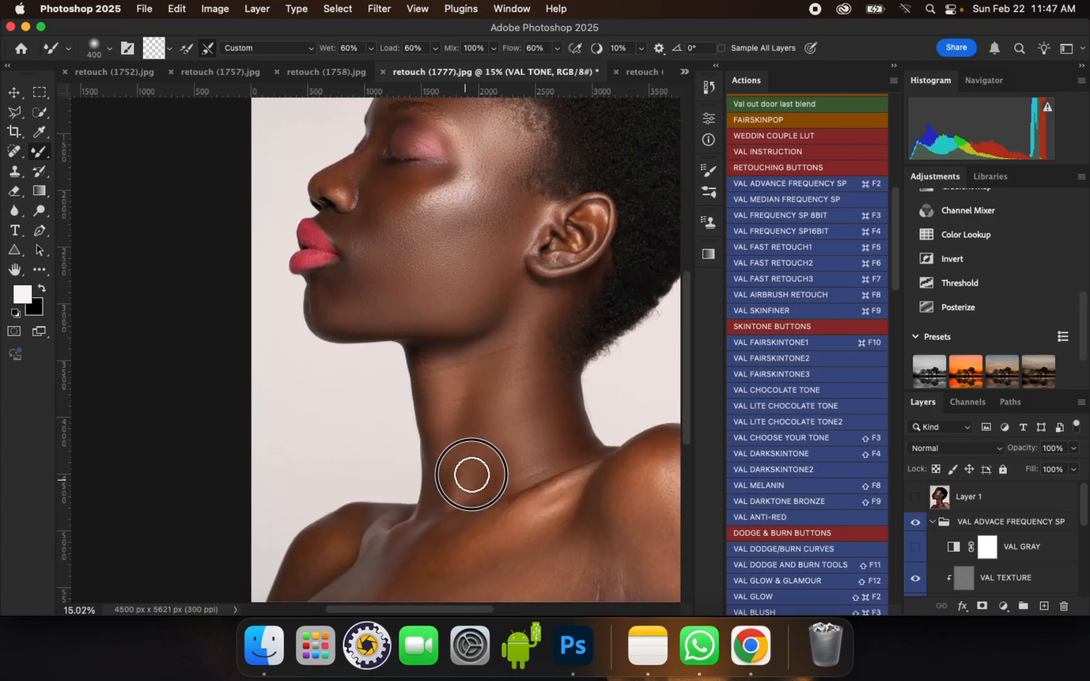
pyautogui.moveTo(486, 480); pyautogui.dragTo(500, 478)
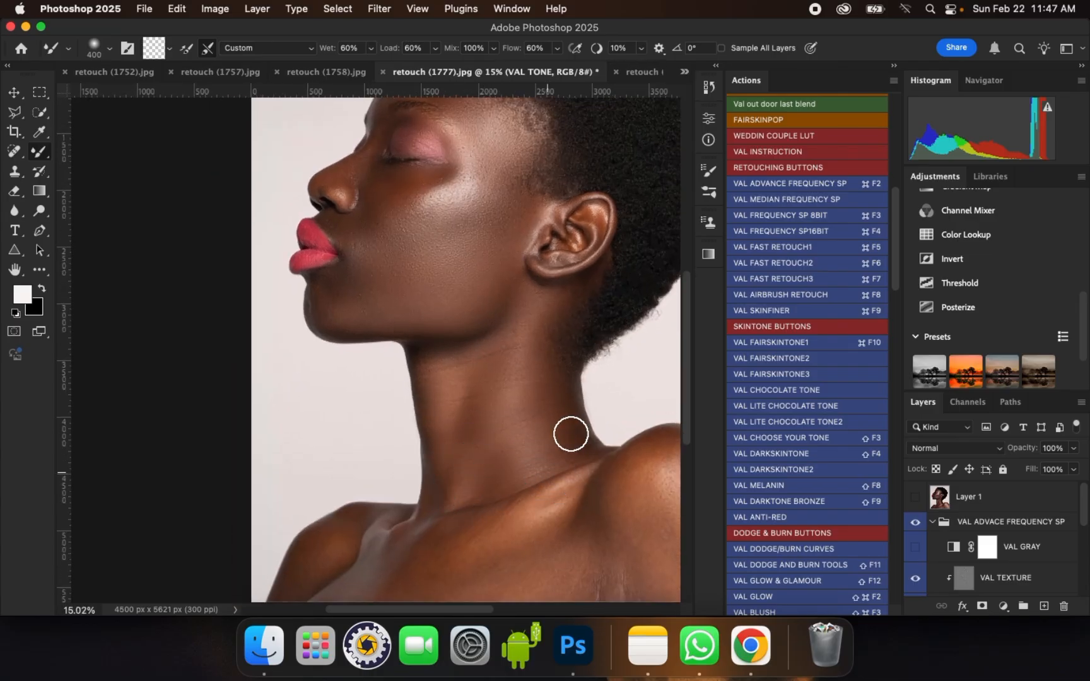
pyautogui.moveTo(571, 448); pyautogui.dragTo(569, 447)
pyautogui.moveTo(557, 447); pyautogui.dragTo(528, 403)
pyautogui.moveTo(464, 459)
pyautogui.mouseDown()
pyautogui.moveTo(440, 505)
pyautogui.moveTo(451, 450)
pyautogui.mouseUp()
pyautogui.press(']')
pyautogui.moveTo(482, 466); pyautogui.dragTo(483, 468)
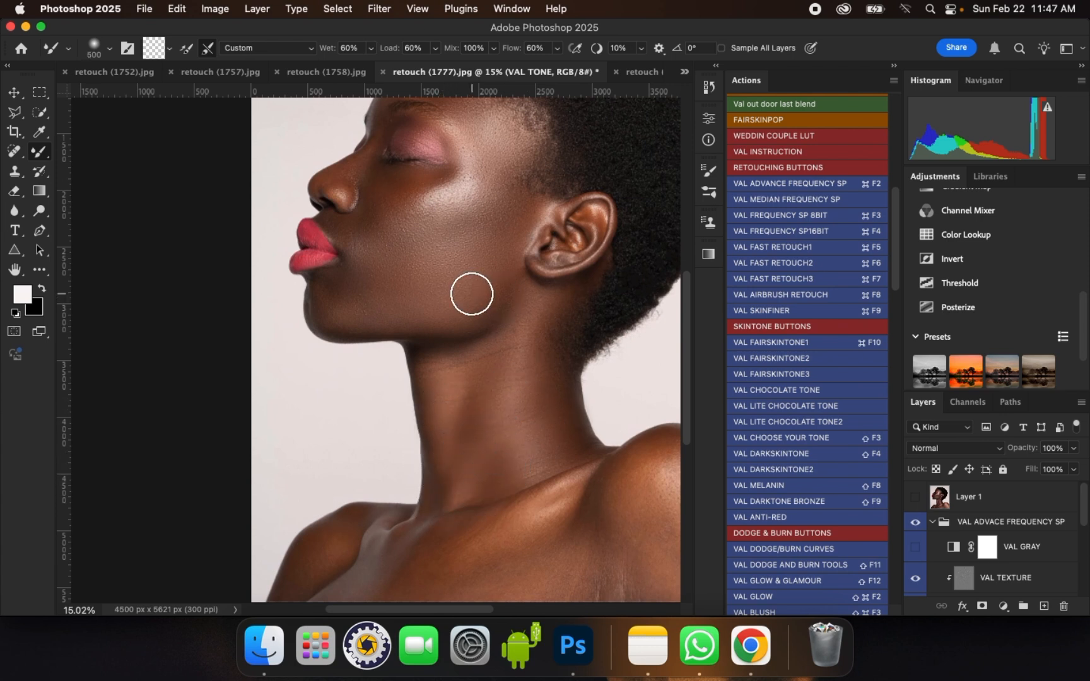
# Step: Soften the tones along the collarbone with the Mixer Brush at sizes 400 and 500
pyautogui.scroll(-1, 472, 293)
pyautogui.moveTo(540, 495); pyautogui.dragTo(559, 484)
pyautogui.press('[')
pyautogui.moveTo(548, 484)
pyautogui.mouseDown()
pyautogui.moveTo(560, 476)
pyautogui.moveTo(471, 520)
pyautogui.mouseUp()
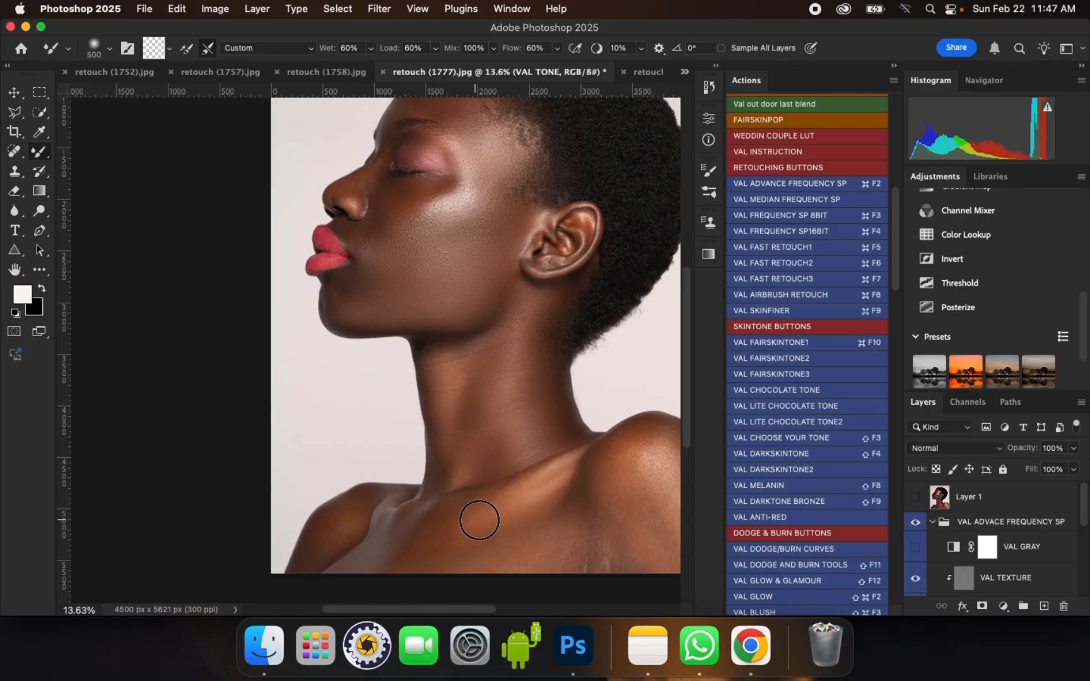
pyautogui.press(']')
pyautogui.press(']')
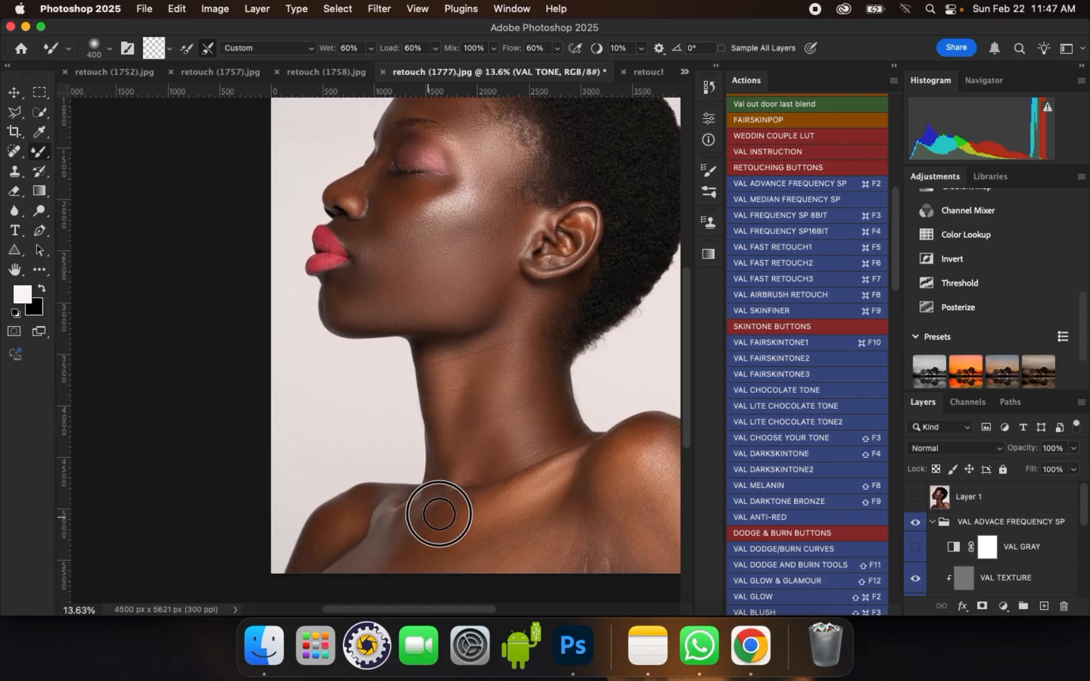
# Step: Smooth the upper chest below the collarbone with the Mixer Brush, enlarging it to size 600
pyautogui.scroll(-3, 439, 514)
pyautogui.scroll(1, 446, 515)
pyautogui.press(']')
pyautogui.moveTo(443, 512)
pyautogui.mouseDown()
pyautogui.moveTo(437, 523)
pyautogui.moveTo(460, 534)
pyautogui.moveTo(516, 519)
pyautogui.moveTo(510, 540)
pyautogui.moveTo(555, 553)
pyautogui.moveTo(573, 536)
pyautogui.mouseUp()
pyautogui.moveTo(576, 513)
pyautogui.mouseDown()
pyautogui.moveTo(588, 508)
pyautogui.moveTo(619, 542)
pyautogui.mouseUp()
pyautogui.press(']')
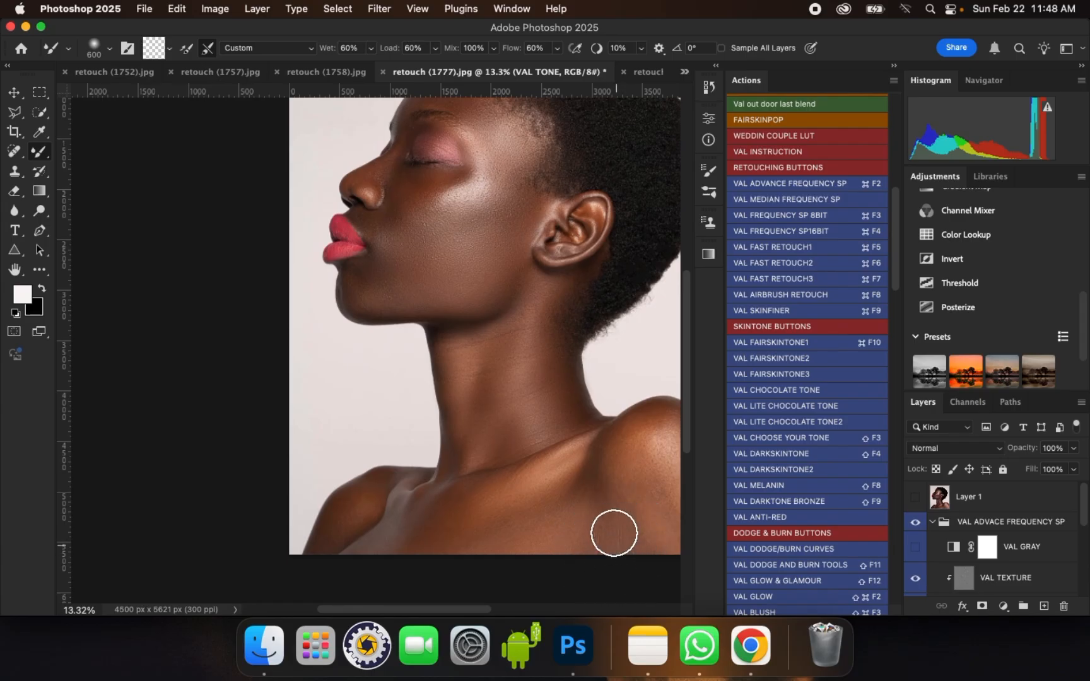
# Step: Blend the skin tones over the near shoulder with the Mixer Brush at sizes 600 and 700
pyautogui.scroll(-2, 478, 443)
pyautogui.scroll(1, 643, 453)
pyautogui.moveTo(640, 468)
pyautogui.mouseDown()
pyautogui.moveTo(608, 507)
pyautogui.moveTo(625, 512)
pyautogui.moveTo(614, 496)
pyautogui.moveTo(654, 496)
pyautogui.mouseUp()
pyautogui.scroll(-3, 533, 433)
pyautogui.scroll(1, 621, 502)
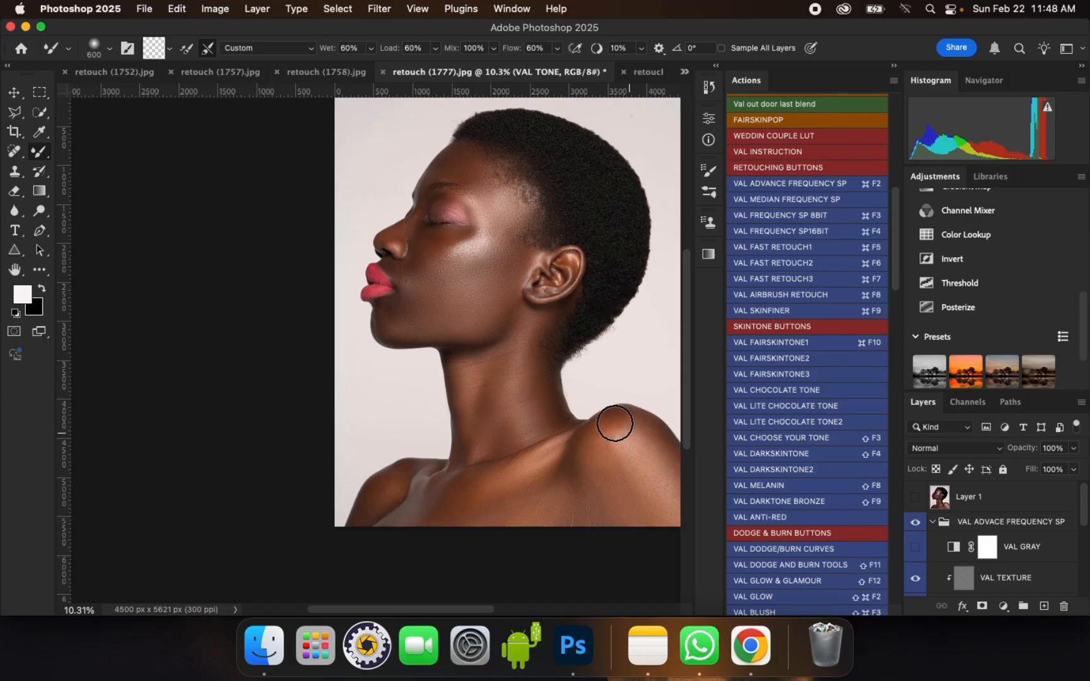
pyautogui.click(590, 439)
pyautogui.moveTo(593, 448); pyautogui.dragTo(619, 463)
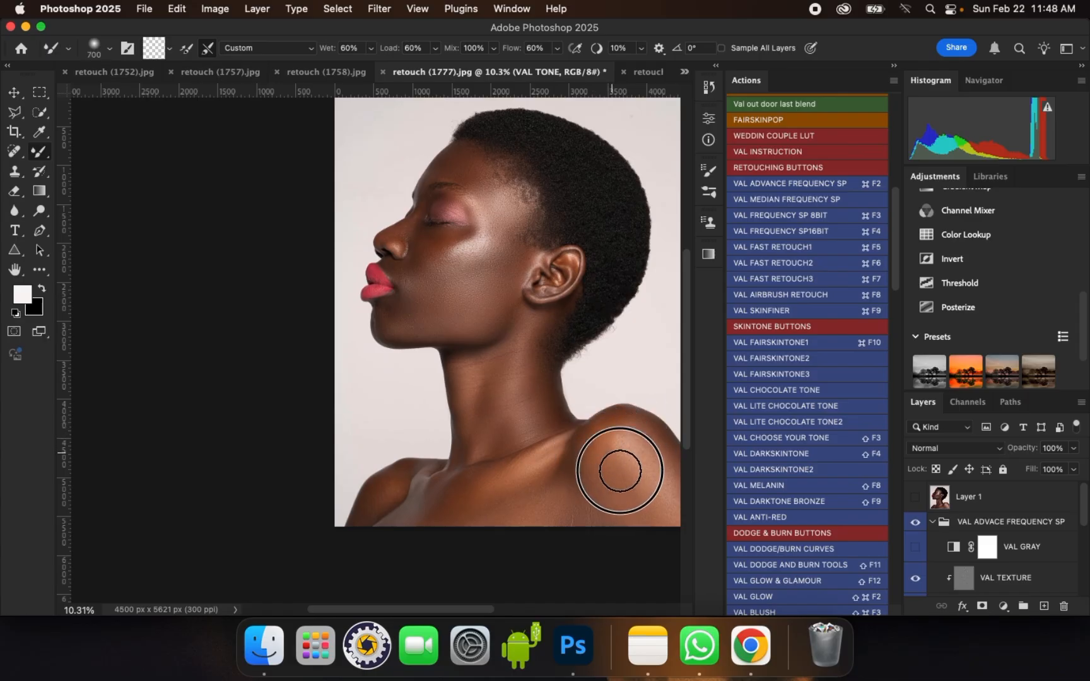
# Step: Refine the transition between the collarbone and the near shoulder with the Mixer Brush at sizes 500 and 600
pyautogui.press('[')
pyautogui.click(587, 467)
pyautogui.scroll(3, 583, 451)
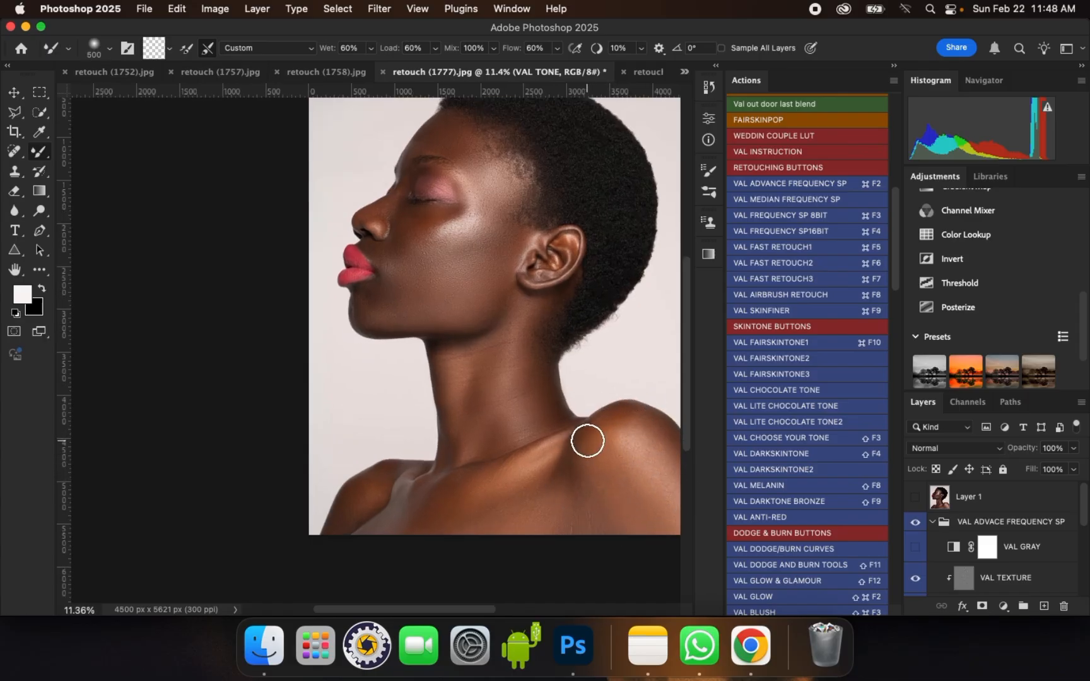
pyautogui.click(579, 437)
pyautogui.click(582, 474)
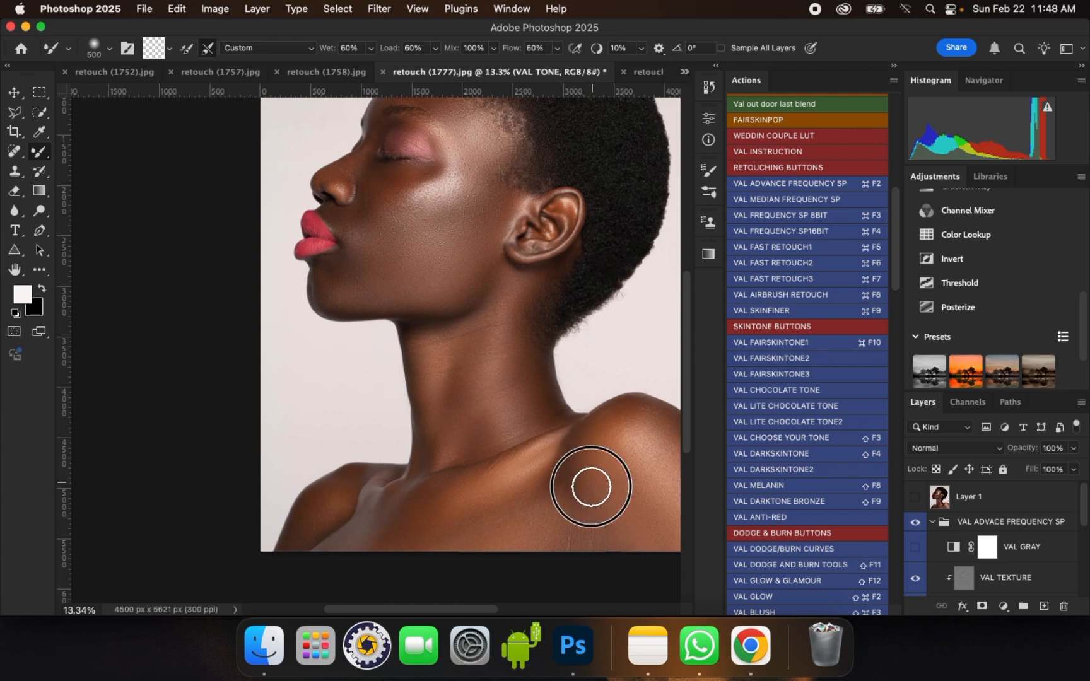
pyautogui.press(']')
pyautogui.click(630, 425)
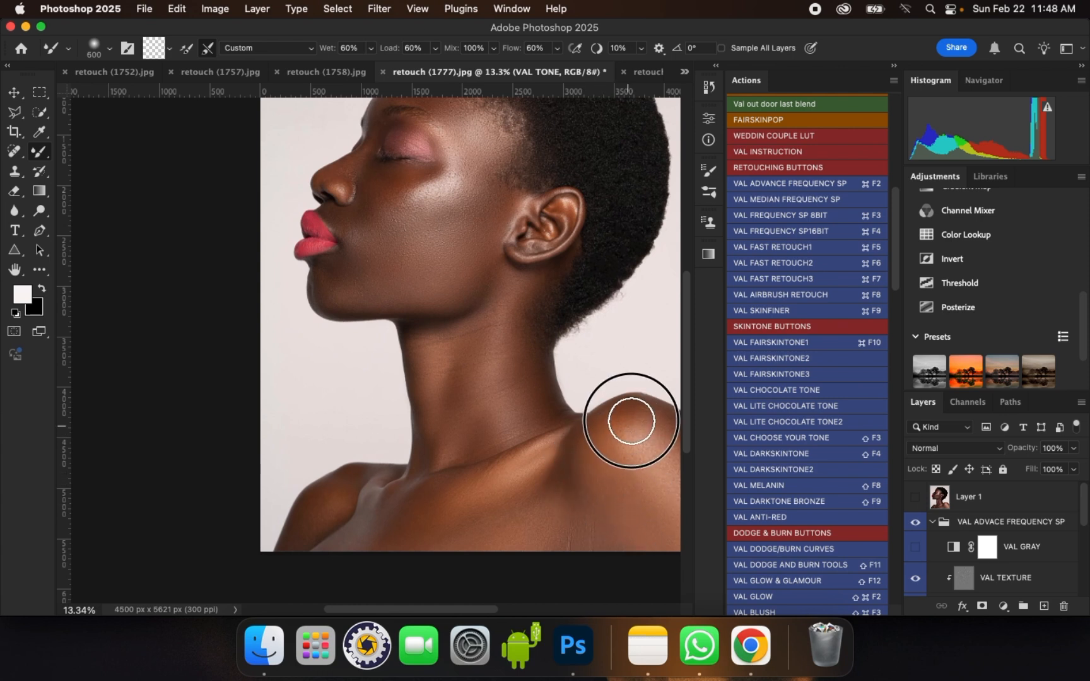
pyautogui.press(']')
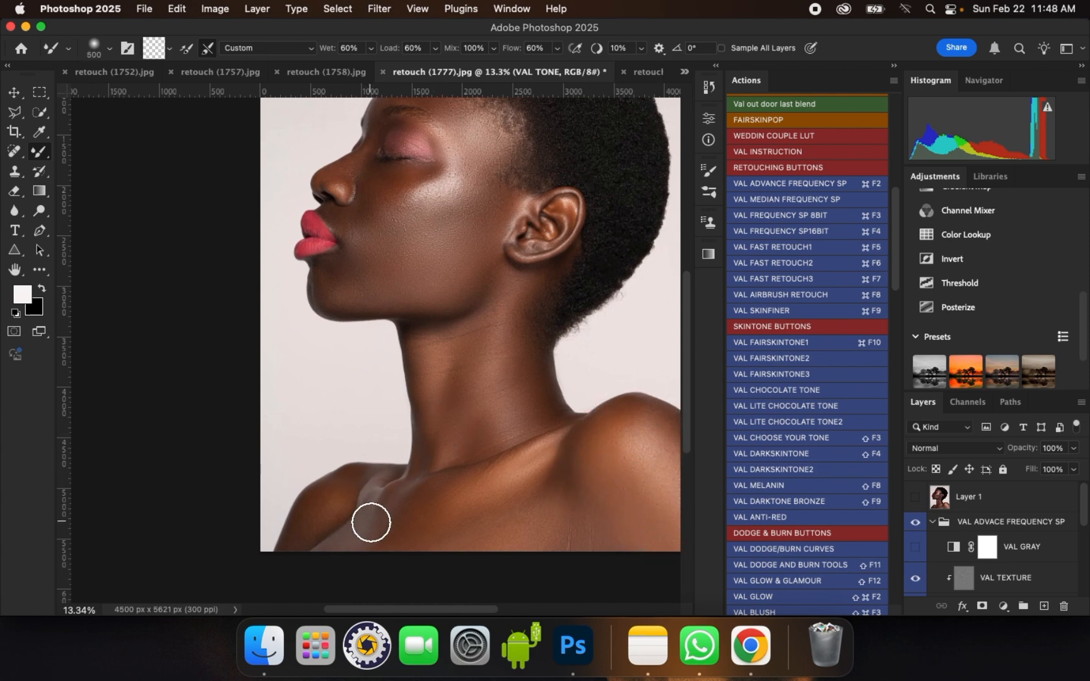
# Step: Blend the far side of the chest and the far shoulder with the Mixer Brush at sizes 500 and 400
pyautogui.click(374, 516)
pyautogui.click(357, 542)
pyautogui.press('[')
pyautogui.click(311, 532)
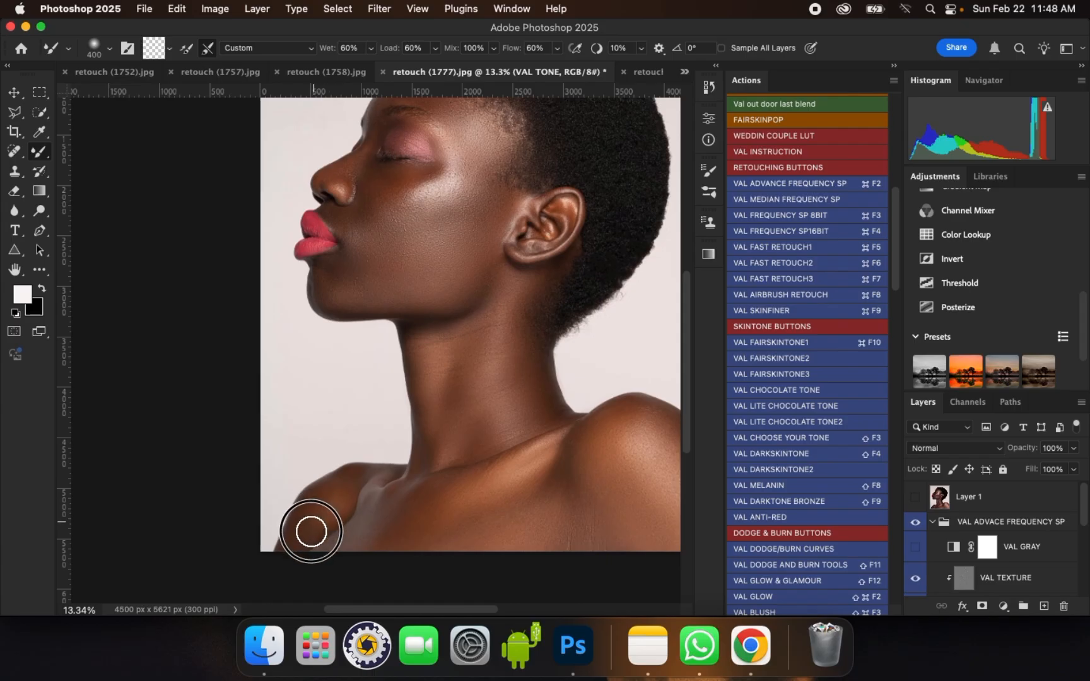
pyautogui.moveTo(311, 531); pyautogui.dragTo(357, 489)
# Step: Rework the neck tones below the jaw on VAL TONE with the Mixer Brush at size 500
pyautogui.scroll(-1, 366, 504)
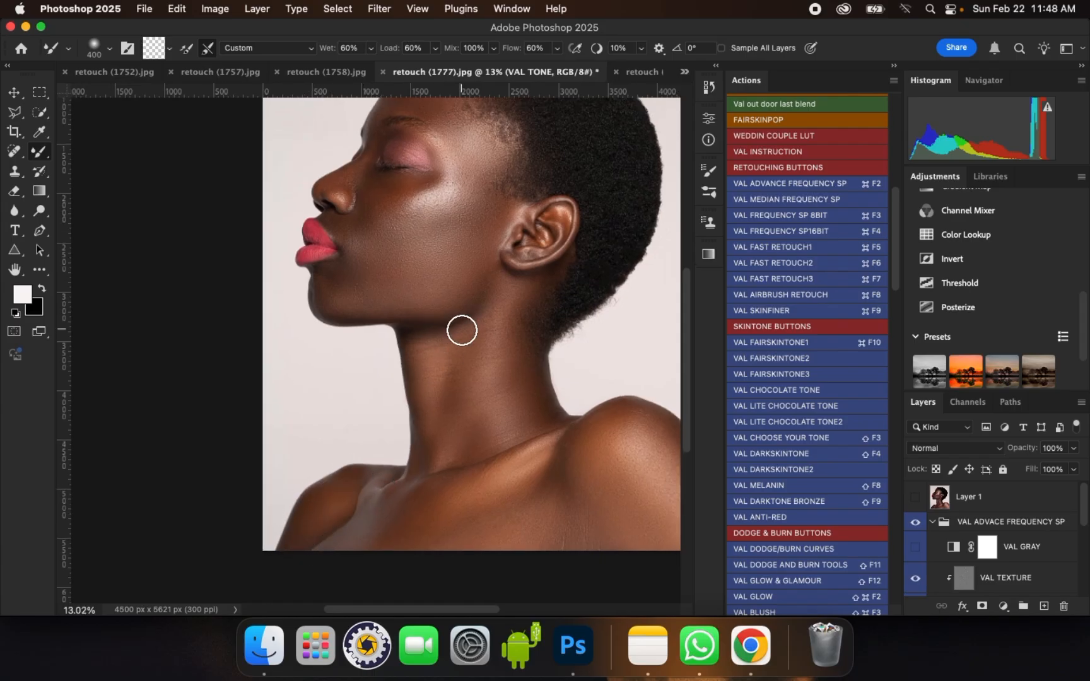
pyautogui.scroll(1, 463, 329)
pyautogui.press(']')
pyautogui.moveTo(461, 388); pyautogui.dragTo(457, 408)
pyautogui.click(456, 416)
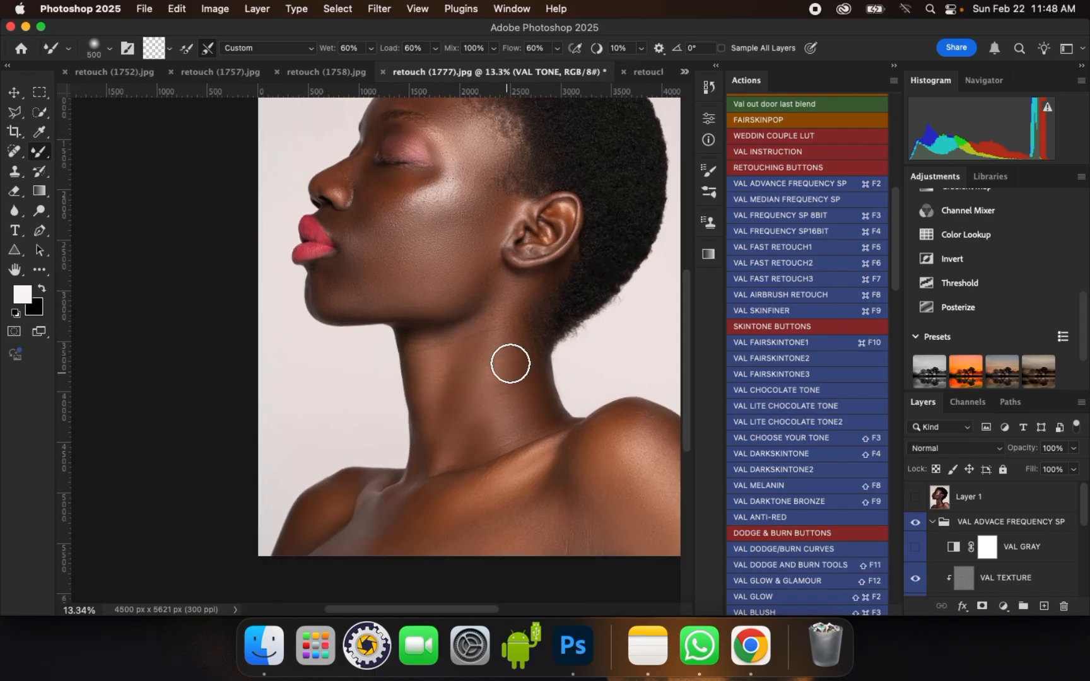
pyautogui.click(499, 372)
pyautogui.scroll(1, 474, 316)
pyautogui.press(']')
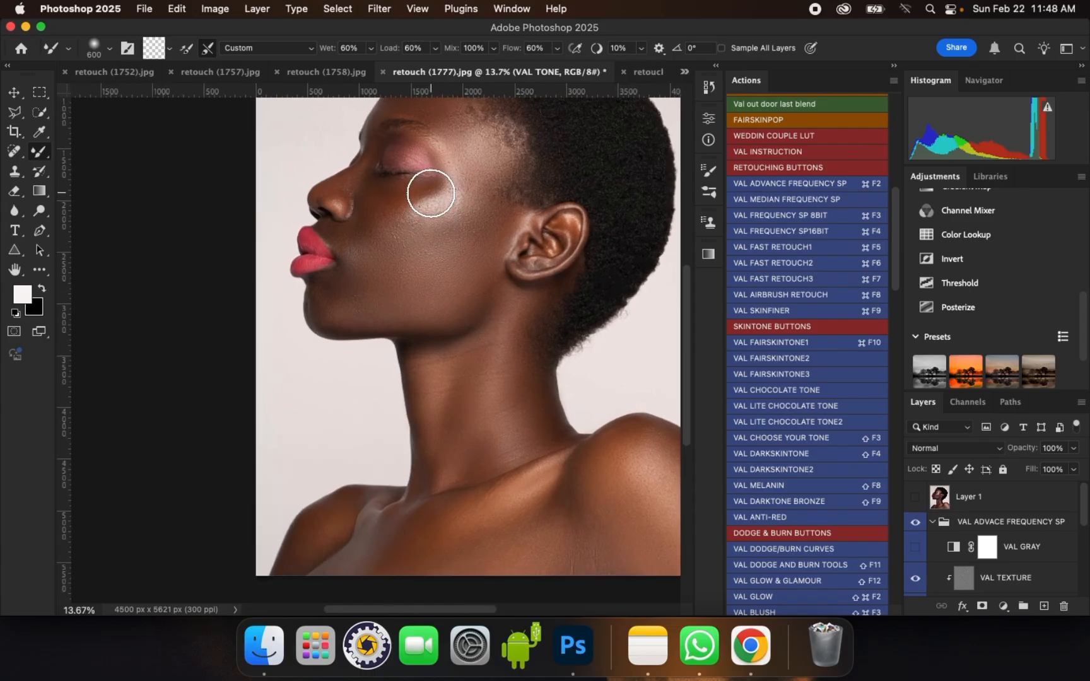
# Step: Hide and show the VAL ADVACE FREQUENCY SP group to compare the portrait before and after smoothing
pyautogui.scroll(-1, 469, 393)
pyautogui.scroll(-1, 513, 167)
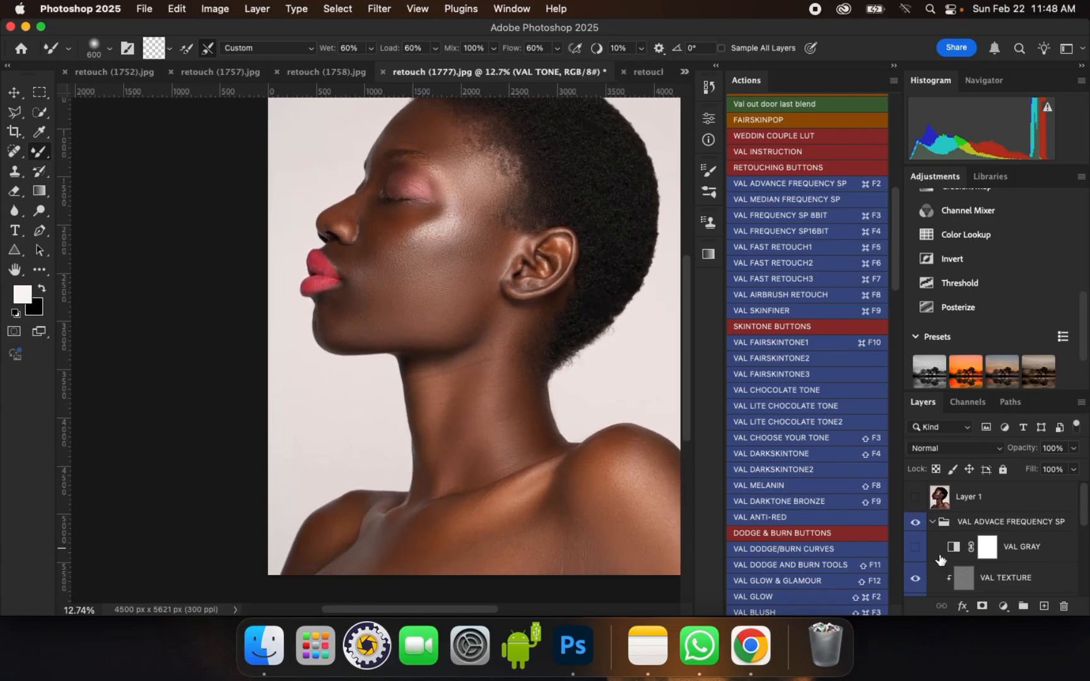
pyautogui.click(914, 526)
pyautogui.click(915, 523)
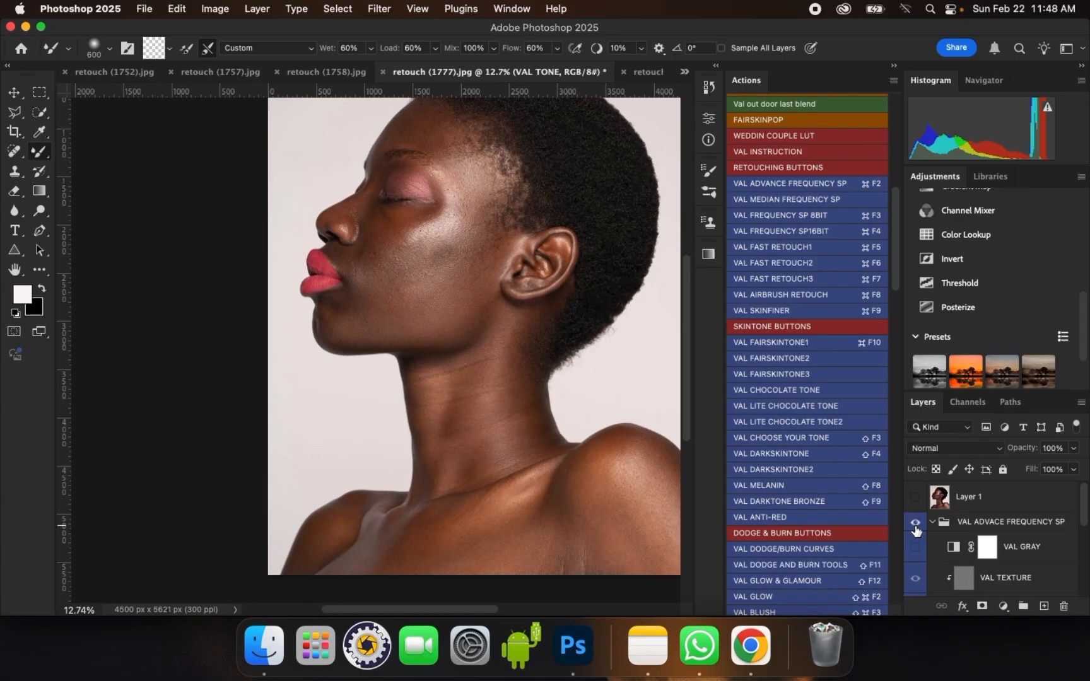
# Step: Blend the middle of the cheek on VAL TONE with the Mixer Brush at size 500 and larger
pyautogui.scroll(2, 427, 252)
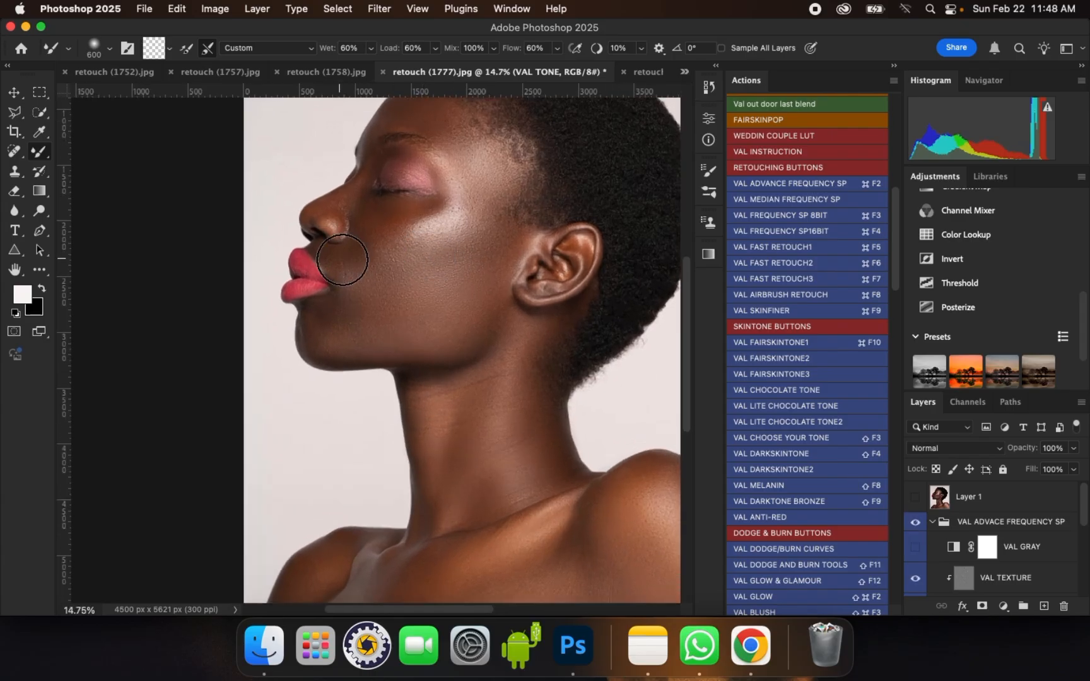
pyautogui.moveTo(409, 288)
pyautogui.mouseDown()
pyautogui.moveTo(452, 271)
pyautogui.moveTo(413, 298)
pyautogui.moveTo(394, 284)
pyautogui.moveTo(433, 294)
pyautogui.moveTo(468, 263)
pyautogui.moveTo(406, 298)
pyautogui.moveTo(380, 291)
pyautogui.moveTo(404, 302)
pyautogui.mouseUp()
pyautogui.press(']')
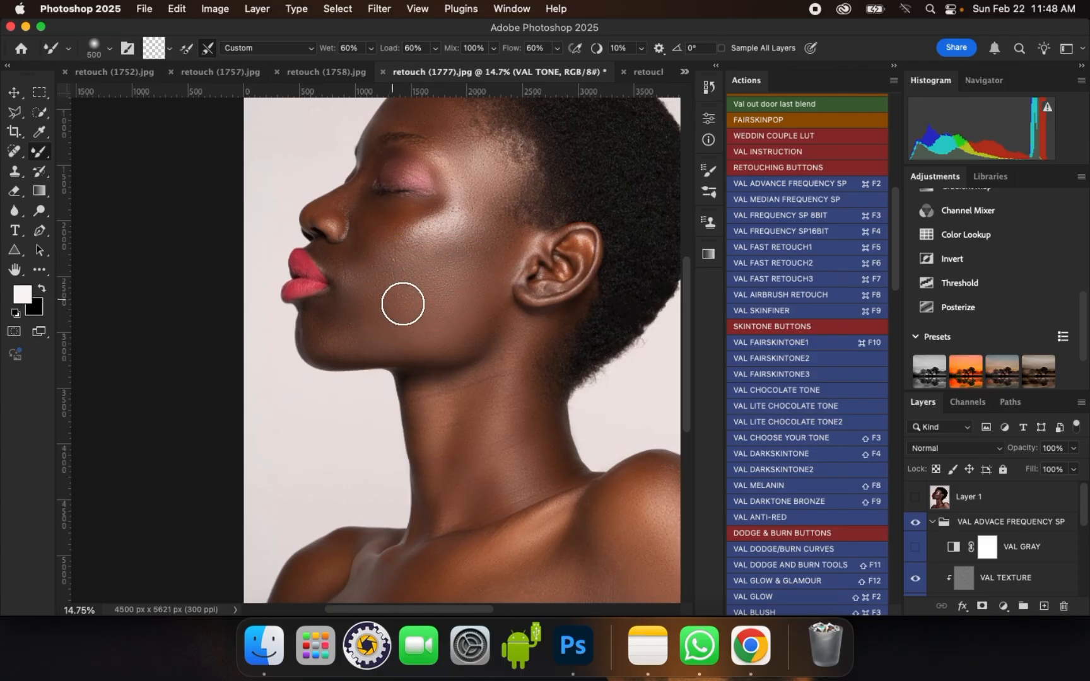
pyautogui.press(']')
pyautogui.moveTo(467, 271); pyautogui.dragTo(457, 295)
# Step: Smooth the skin from under the eye down beside the nose and mouth with the Mixer Brush at sizes 250 and 300
pyautogui.scroll(1, 378, 192)
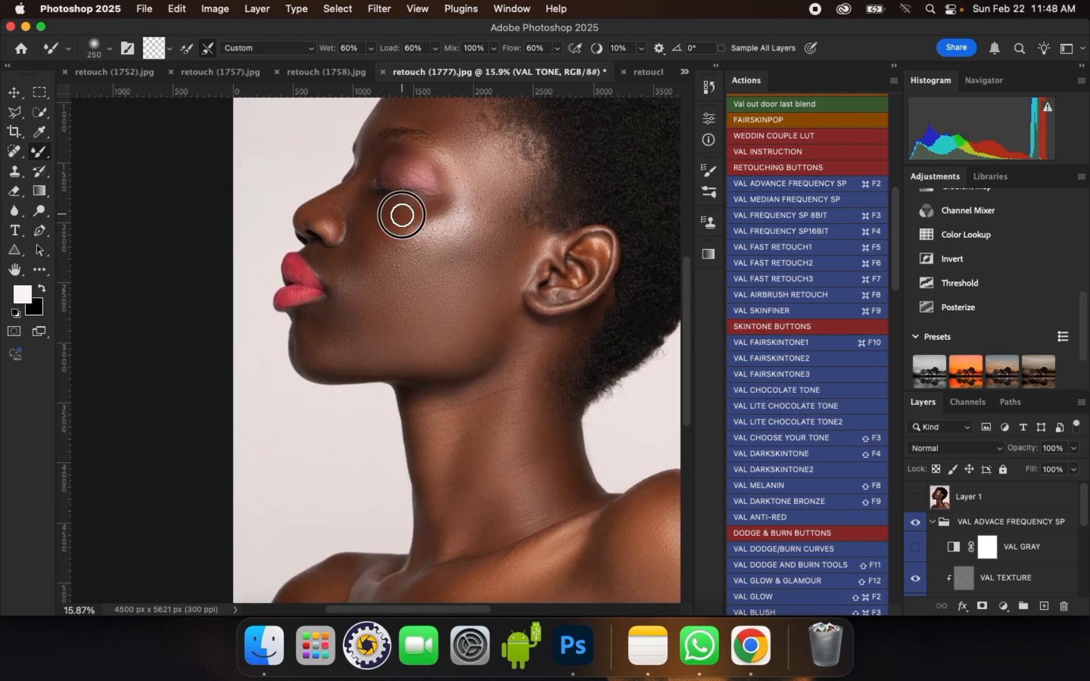
pyautogui.click(382, 221)
pyautogui.moveTo(382, 225)
pyautogui.mouseDown()
pyautogui.moveTo(400, 255)
pyautogui.moveTo(358, 254)
pyautogui.mouseUp()
pyautogui.press('[')
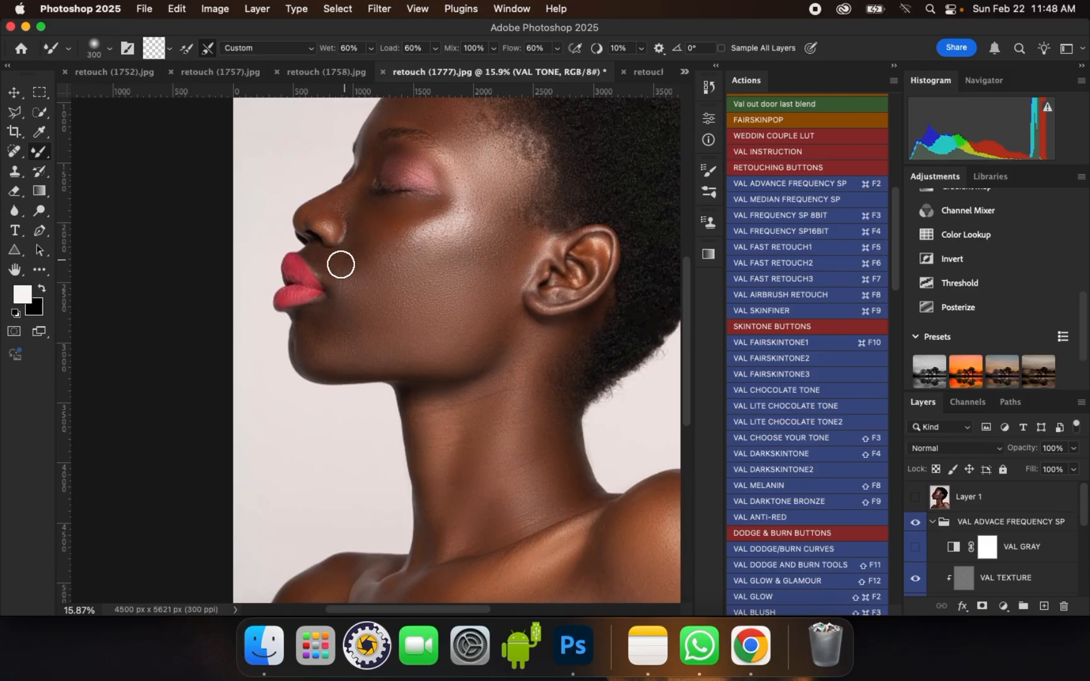
# Step: Blend the cheek in front of the ear and the lower jaw toward the mouth with the Mixer Brush, enlarging it to size 400
pyautogui.scroll(-1, 353, 201)
pyautogui.press(']')
pyautogui.press(']')
pyautogui.press(']')
pyautogui.moveTo(487, 288); pyautogui.dragTo(487, 260)
pyautogui.moveTo(488, 257); pyautogui.dragTo(494, 259)
pyautogui.press(']')
pyautogui.press('[')
pyautogui.moveTo(434, 362)
pyautogui.mouseDown()
pyautogui.moveTo(324, 351)
pyautogui.moveTo(297, 313)
pyautogui.moveTo(309, 311)
pyautogui.mouseUp()
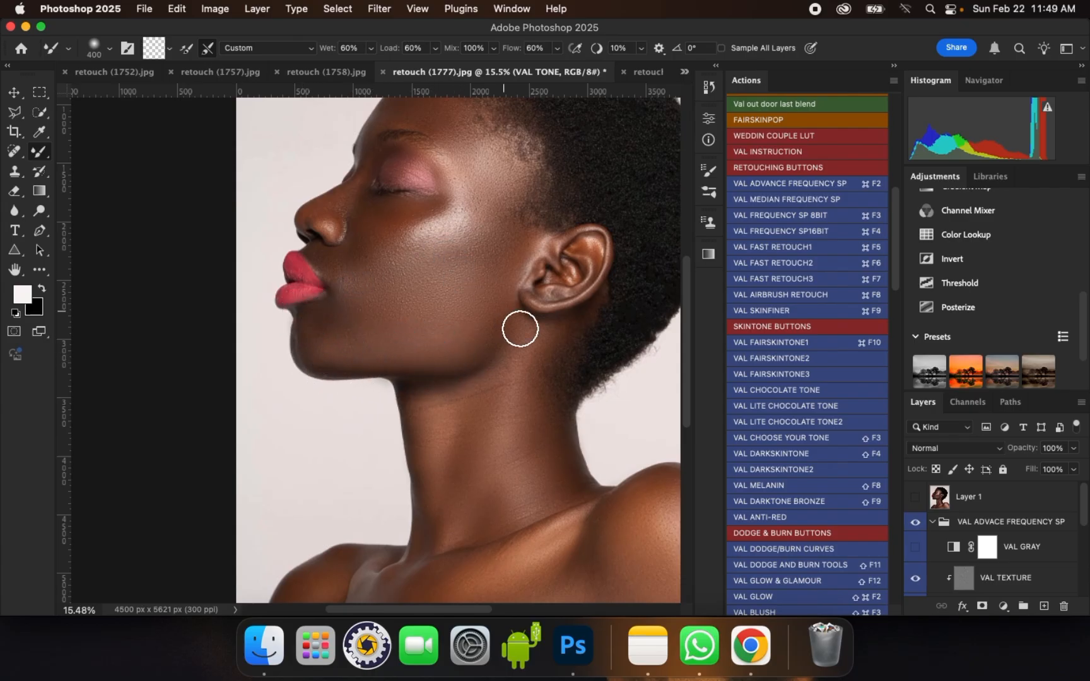
# Step: Smooth the skin just below the ear and at the temple beside the eye with the Mixer Brush at sizes 400 and 300
pyautogui.moveTo(520, 328)
pyautogui.mouseDown()
pyautogui.moveTo(520, 343)
pyautogui.moveTo(559, 319)
pyautogui.moveTo(556, 343)
pyautogui.moveTo(516, 365)
pyautogui.mouseUp()
pyautogui.press('[')
pyautogui.scroll(-1, 586, 319)
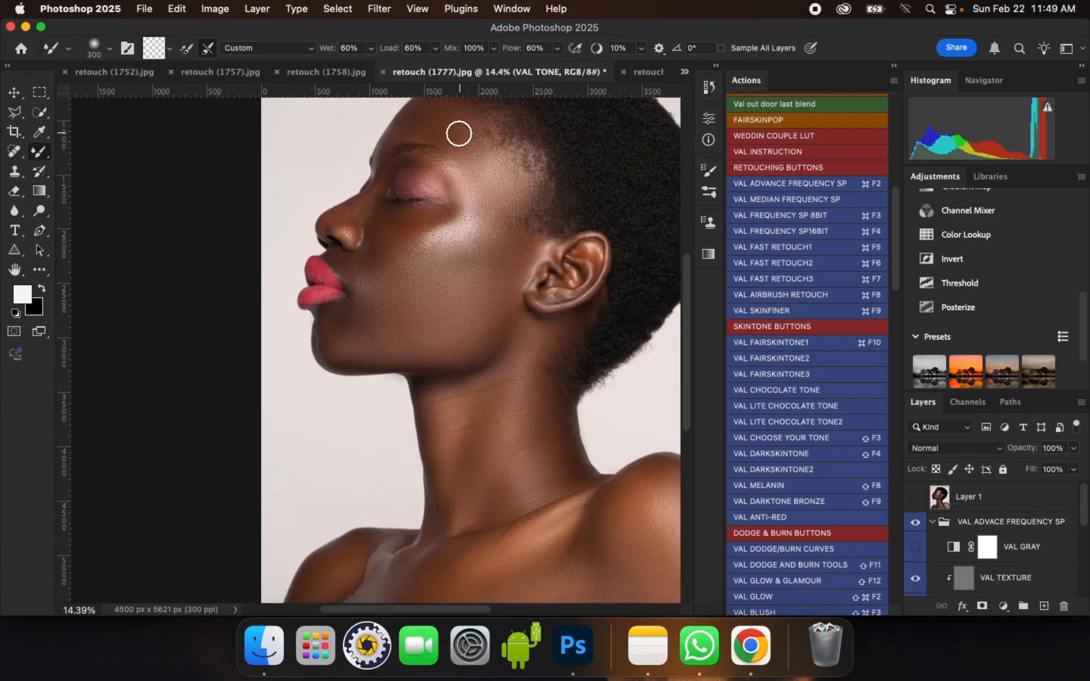
pyautogui.scroll(1, 459, 134)
pyautogui.click(480, 176)
# Step: Smooth the lower and upper lips with the Mixer Brush reduced to size 150
pyautogui.press('[')
pyautogui.press('[')
pyautogui.press('[')
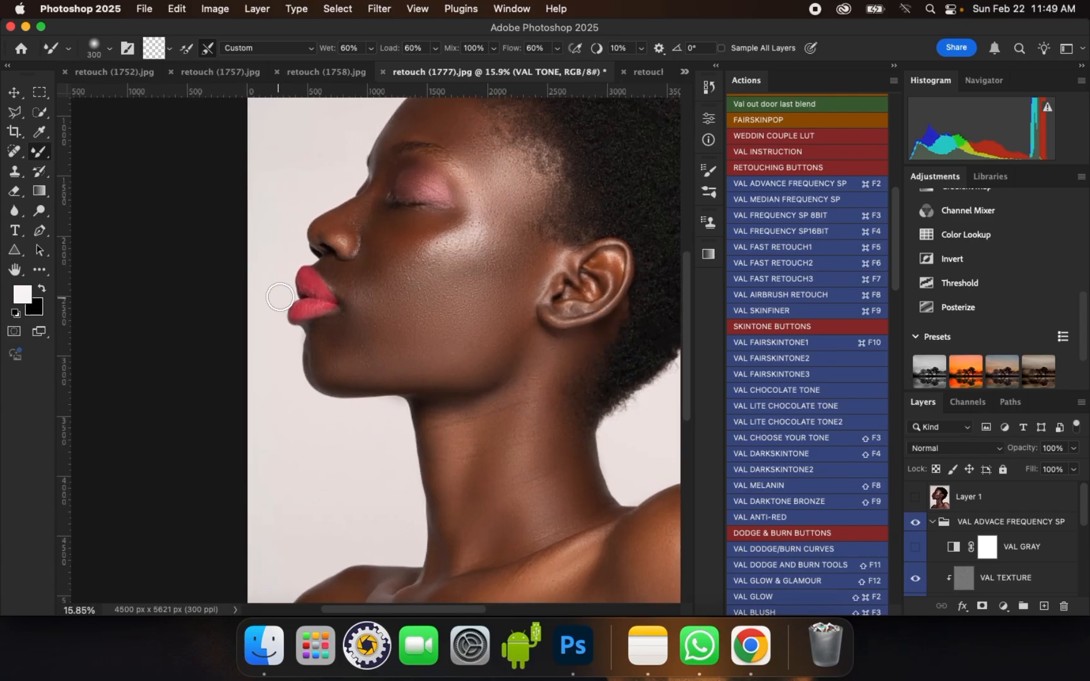
pyautogui.scroll(6, 309, 305)
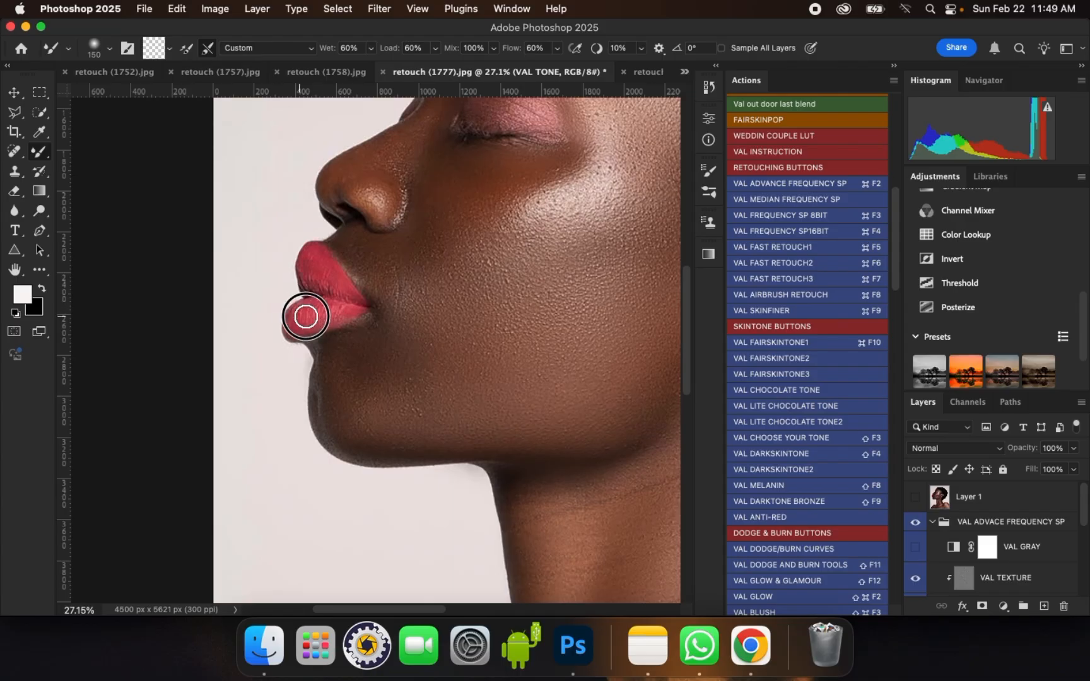
pyautogui.moveTo(329, 314); pyautogui.dragTo(326, 311)
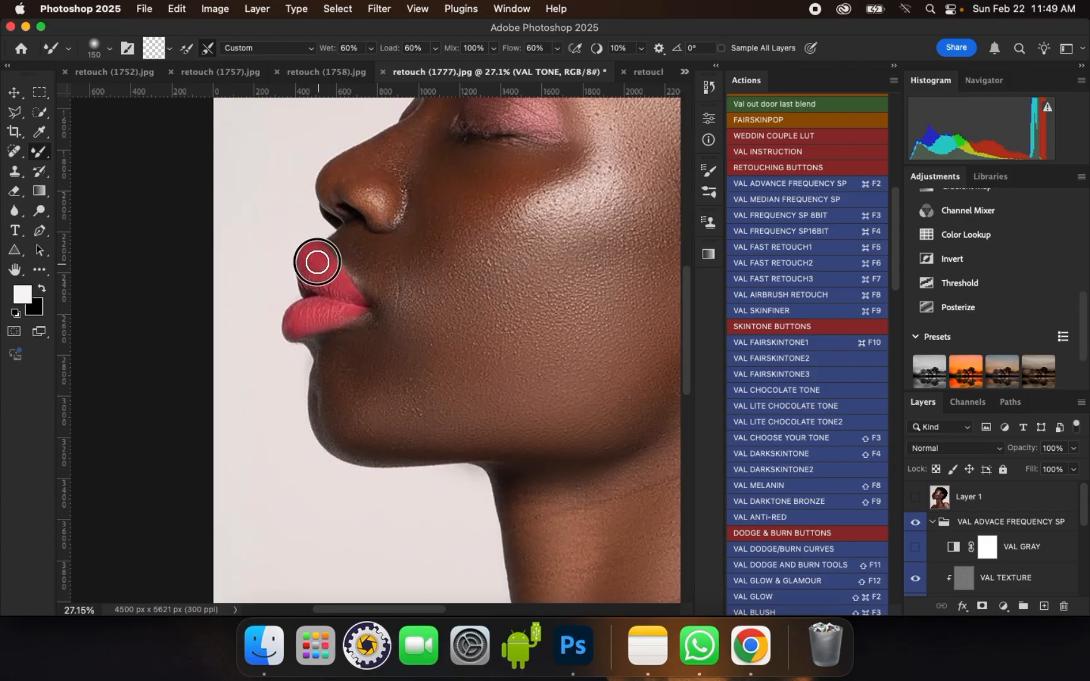
pyautogui.scroll(-6, 348, 291)
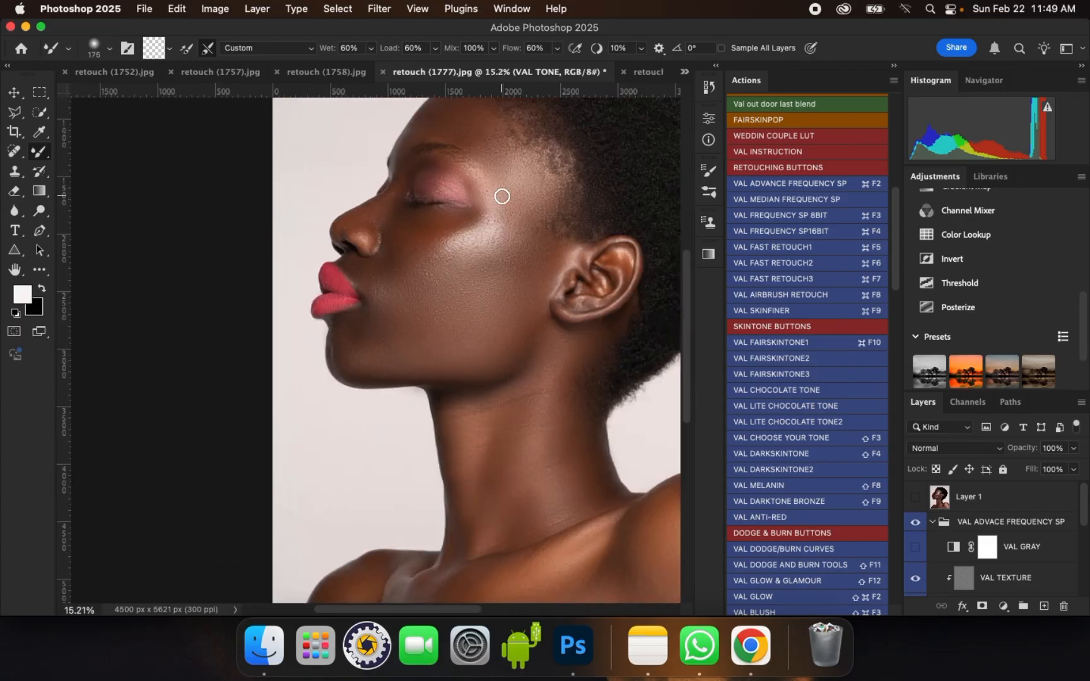
# Step: Blend the temple between the eye and the hairline with the Mixer Brush enlarged to size 400
pyautogui.scroll(3, 513, 163)
pyautogui.press(']')
pyautogui.press(']')
pyautogui.press(']')
pyautogui.press(']')
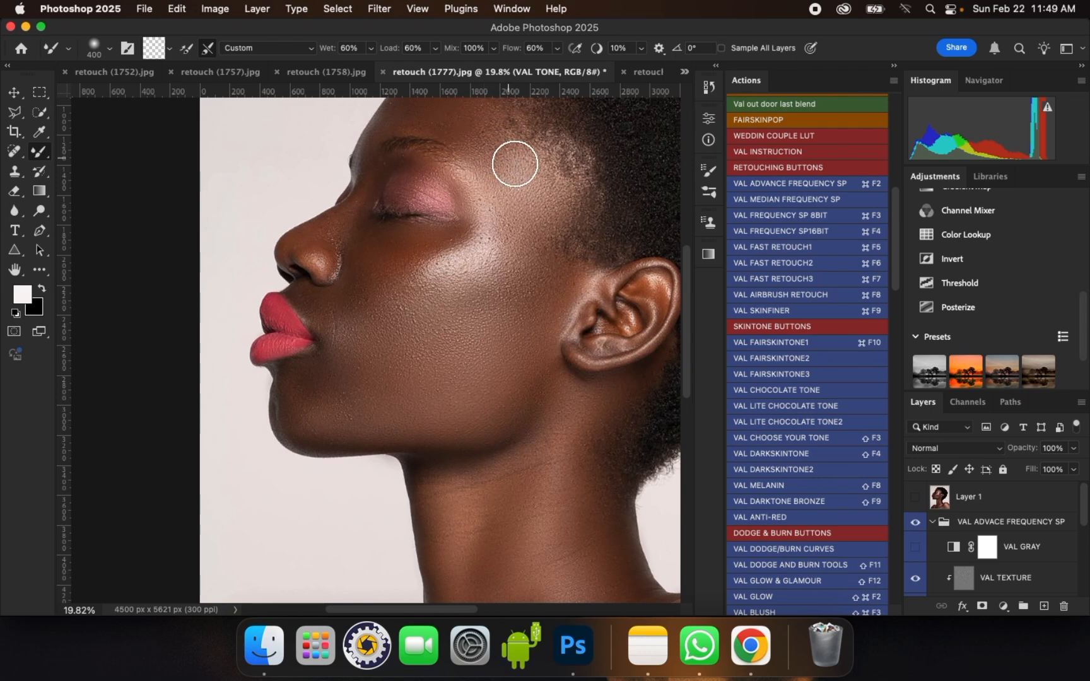
pyautogui.scroll(-1, 454, 268)
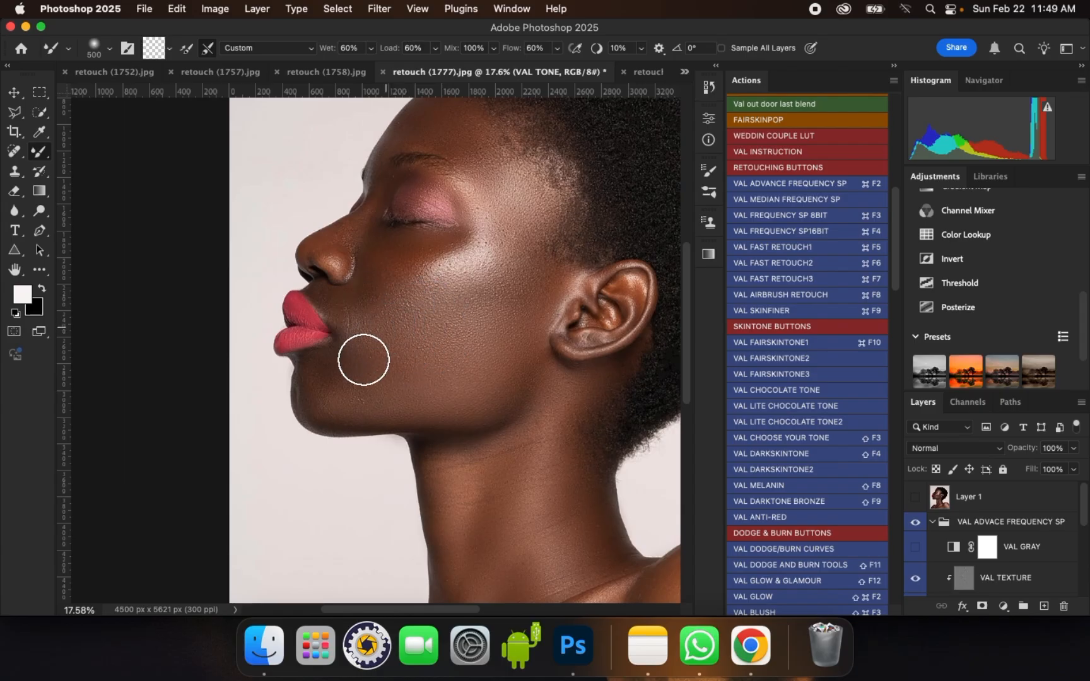
# Step: Blend the cheek from beside the mouth back to the front of the ear with the Mixer Brush at sizes 500 and 600
pyautogui.press(']')
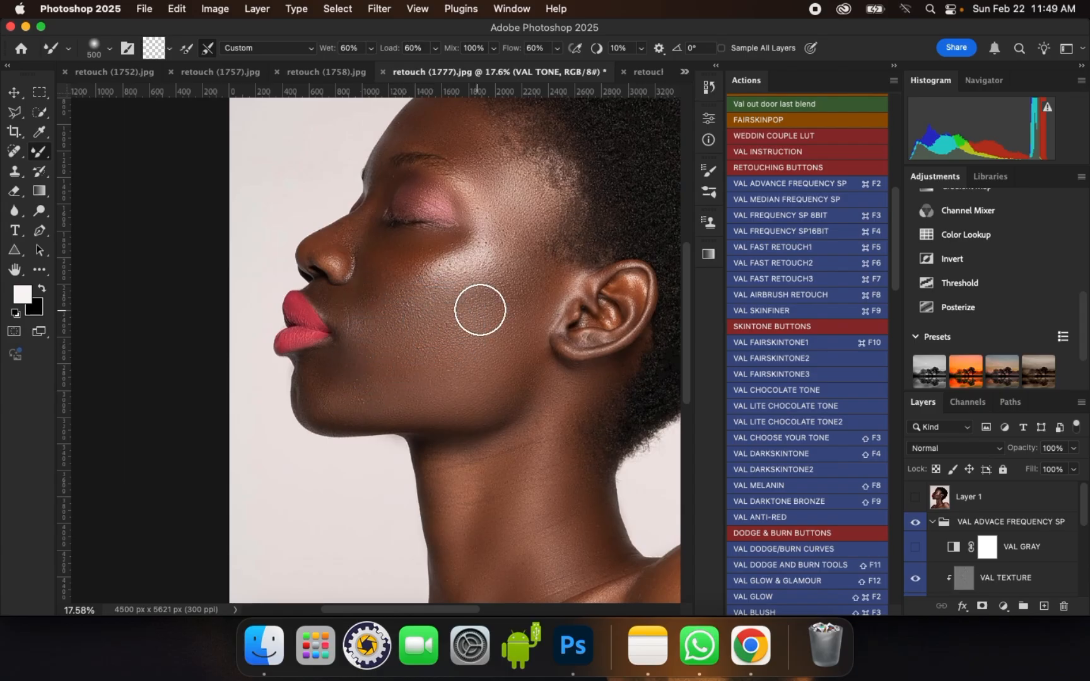
pyautogui.press(']')
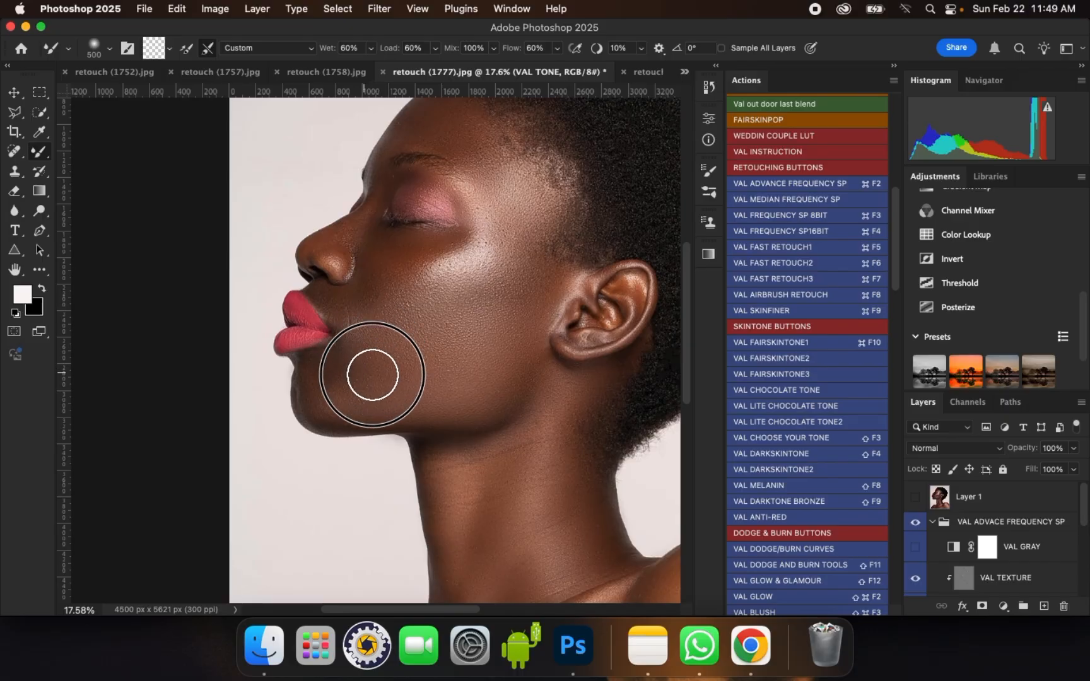
pyautogui.press('[')
pyautogui.scroll(-2, 432, 295)
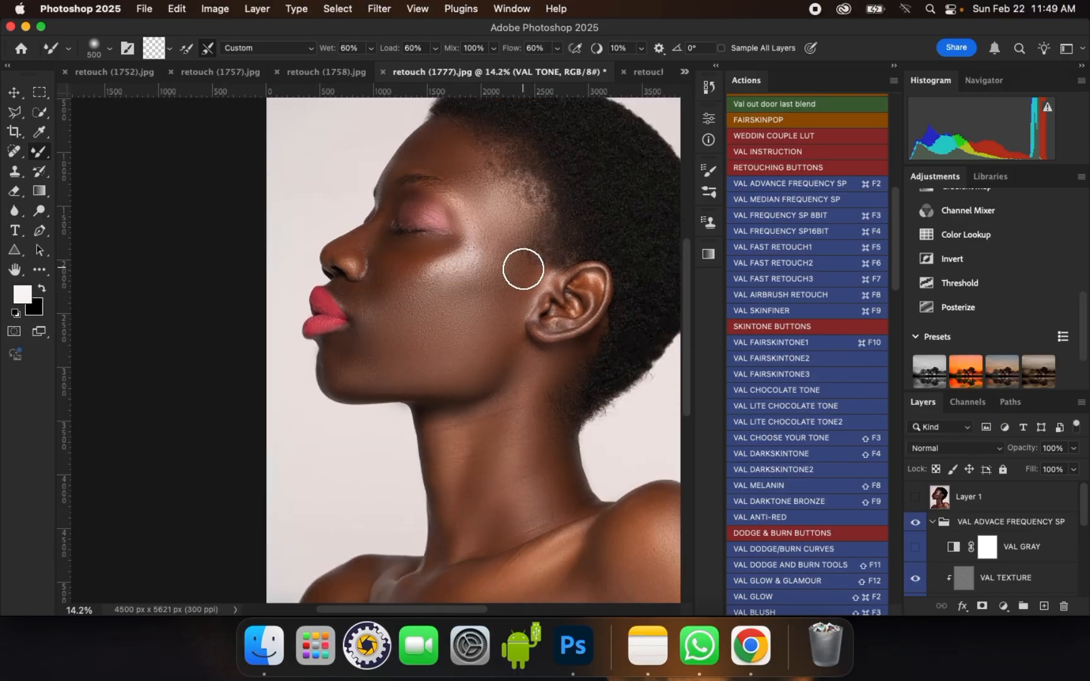
pyautogui.press(']')
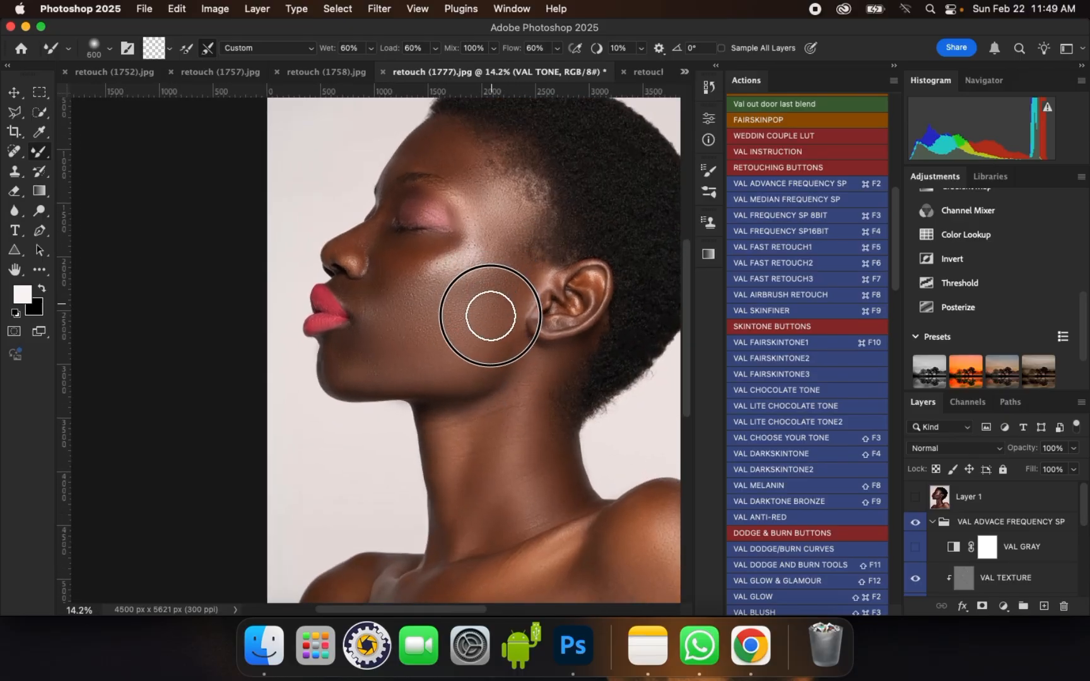
pyautogui.scroll(-2, 463, 239)
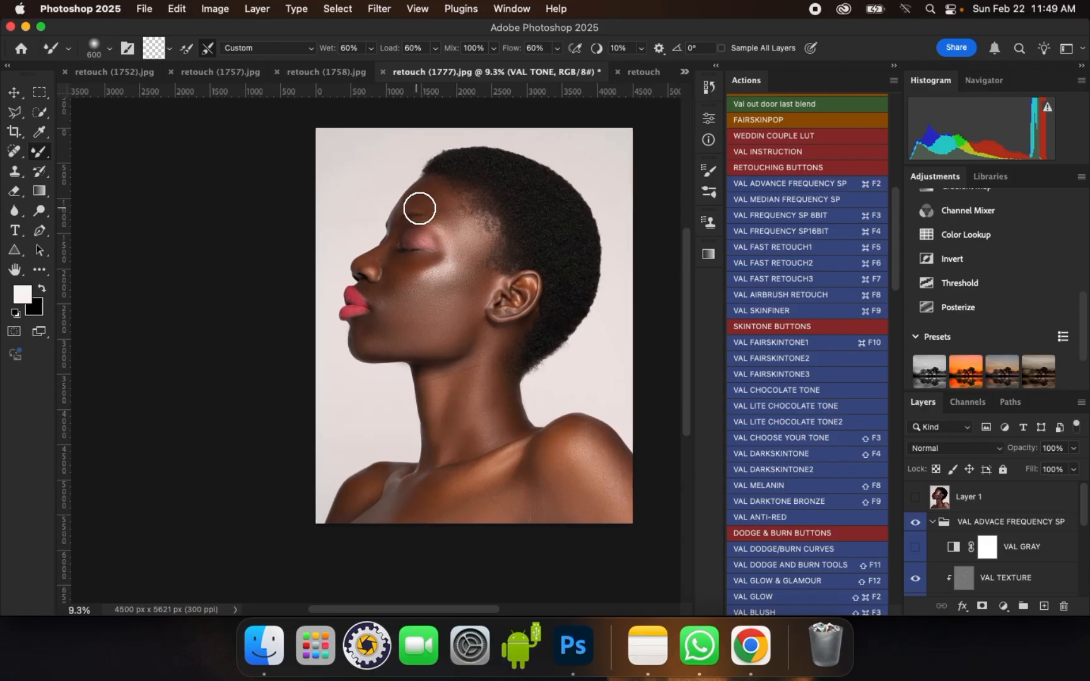
# Step: Soften the cheekbone highlight below the outer eye with the Mixer Brush reduced to size 400
pyautogui.scroll(2, 419, 209)
pyautogui.scroll(-1, 462, 204)
pyautogui.scroll(1, 433, 260)
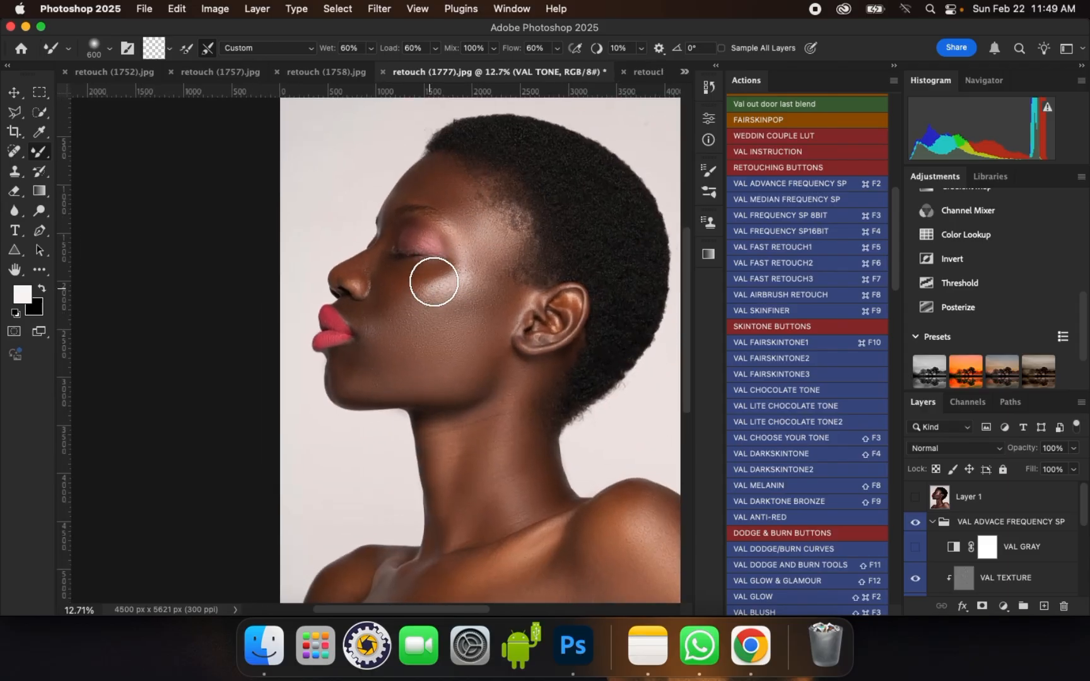
pyautogui.scroll(1, 442, 282)
pyautogui.press('[')
pyautogui.press('[')
pyautogui.moveTo(477, 284); pyautogui.dragTo(469, 276)
pyautogui.scroll(-2, 465, 237)
pyautogui.scroll(1, 467, 240)
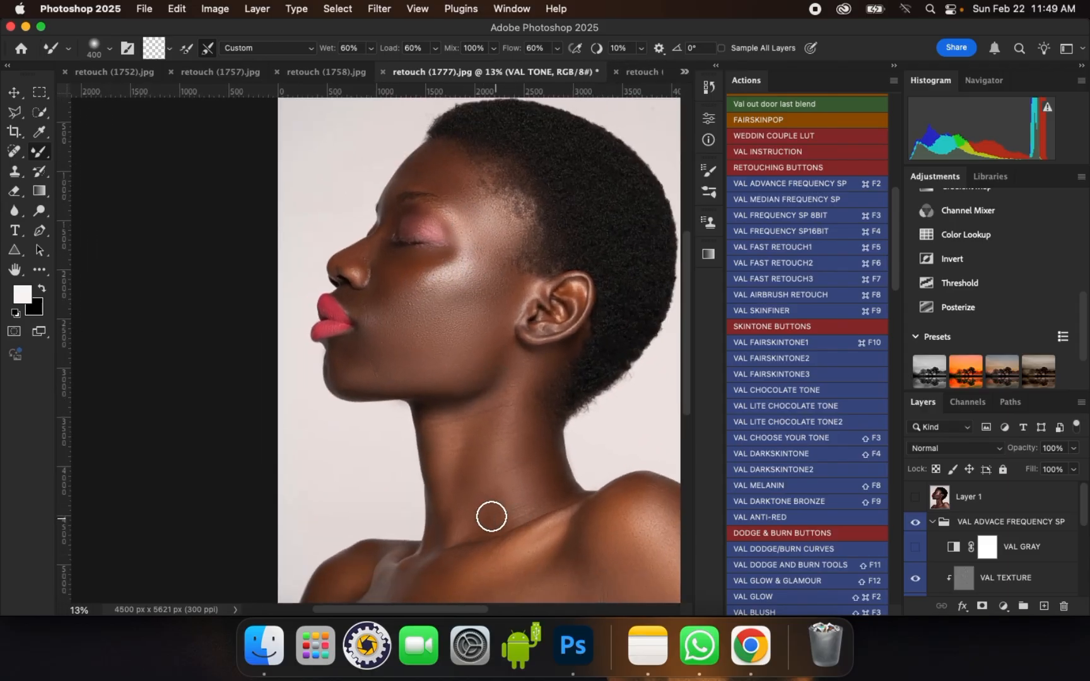
# Step: Smooth the lower and back part of the neck with the Mixer Brush at size 500
pyautogui.scroll(1, 491, 516)
pyautogui.press(']')
pyautogui.moveTo(484, 489)
pyautogui.mouseDown()
pyautogui.moveTo(494, 465)
pyautogui.moveTo(539, 458)
pyautogui.moveTo(556, 480)
pyautogui.moveTo(536, 494)
pyautogui.moveTo(555, 479)
pyautogui.mouseUp()
pyautogui.moveTo(533, 439); pyautogui.dragTo(534, 447)
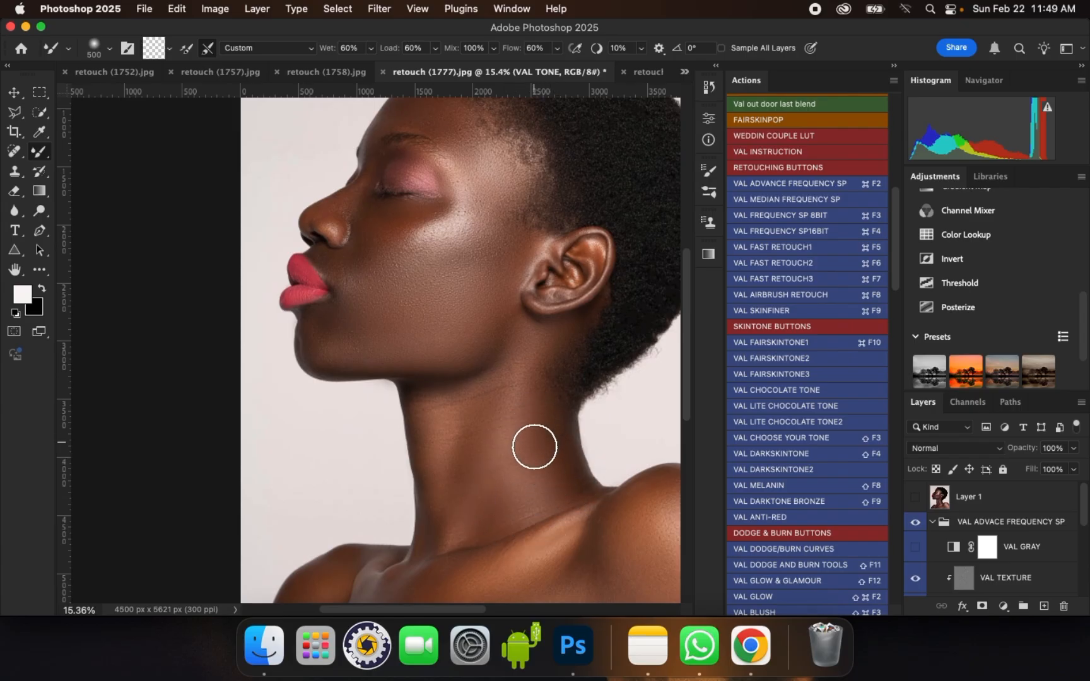
# Step: Blend the cheekbone highlight and the skin around the closed eye with the Mixer Brush at sizes 500 and 300
pyautogui.scroll(-3, 534, 447)
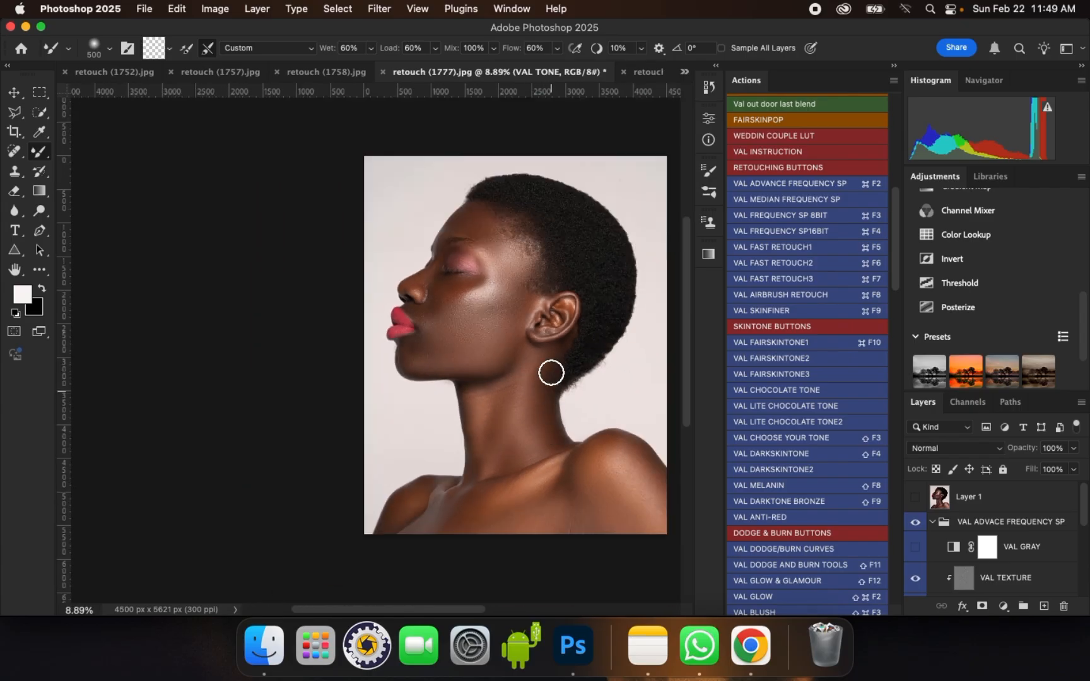
pyautogui.scroll(3, 541, 264)
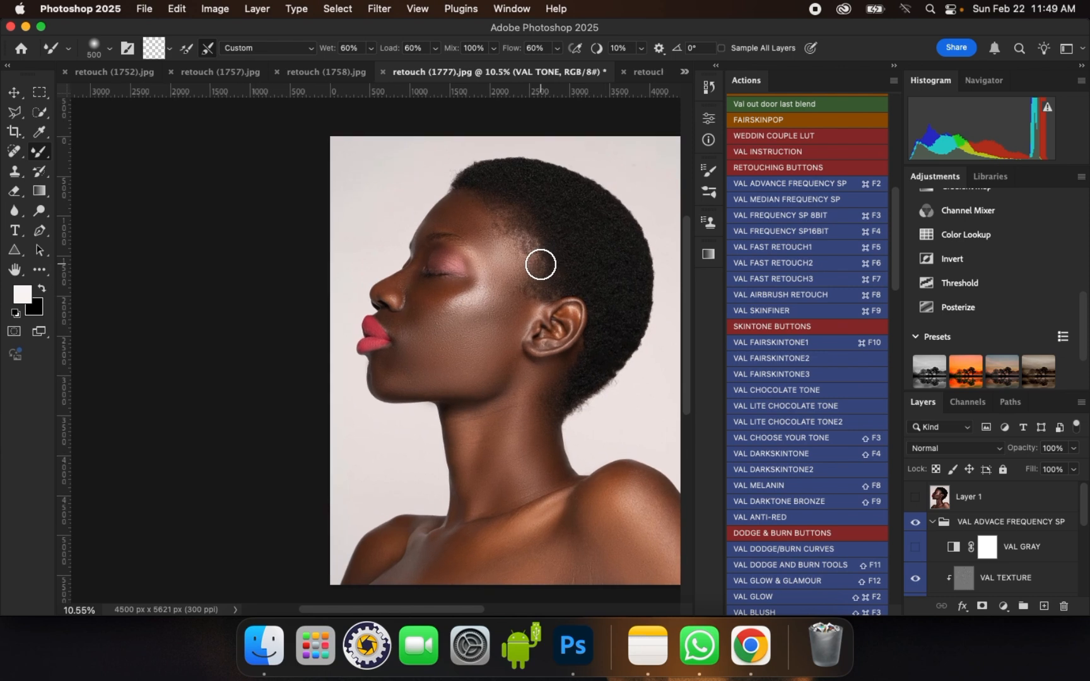
pyautogui.scroll(2, 535, 268)
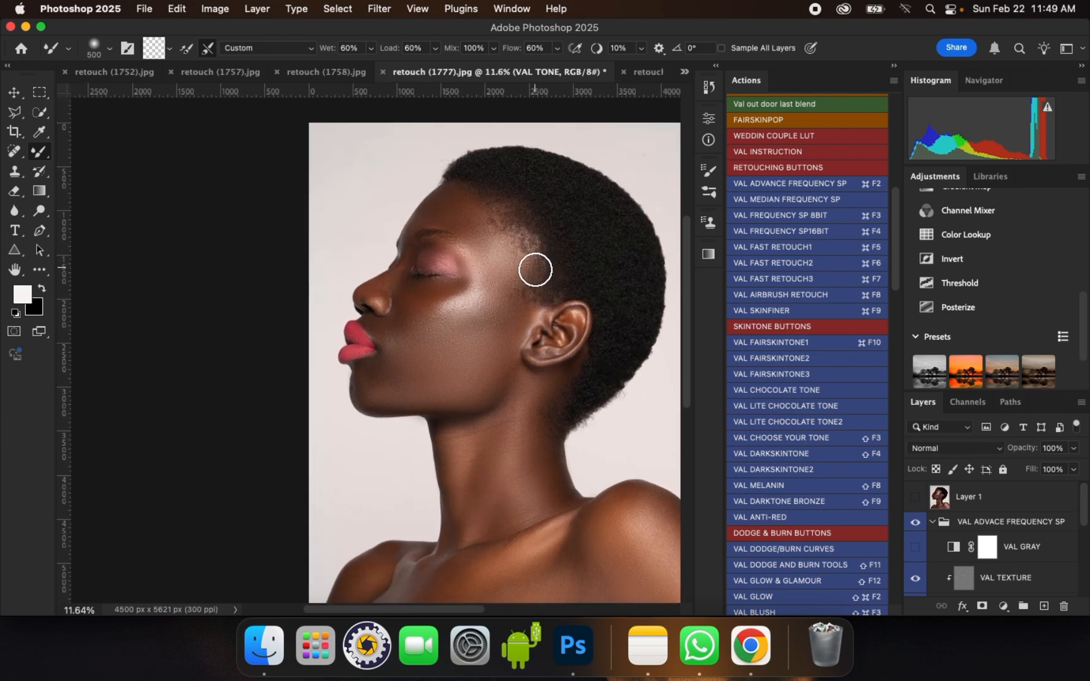
pyautogui.scroll(2, 535, 269)
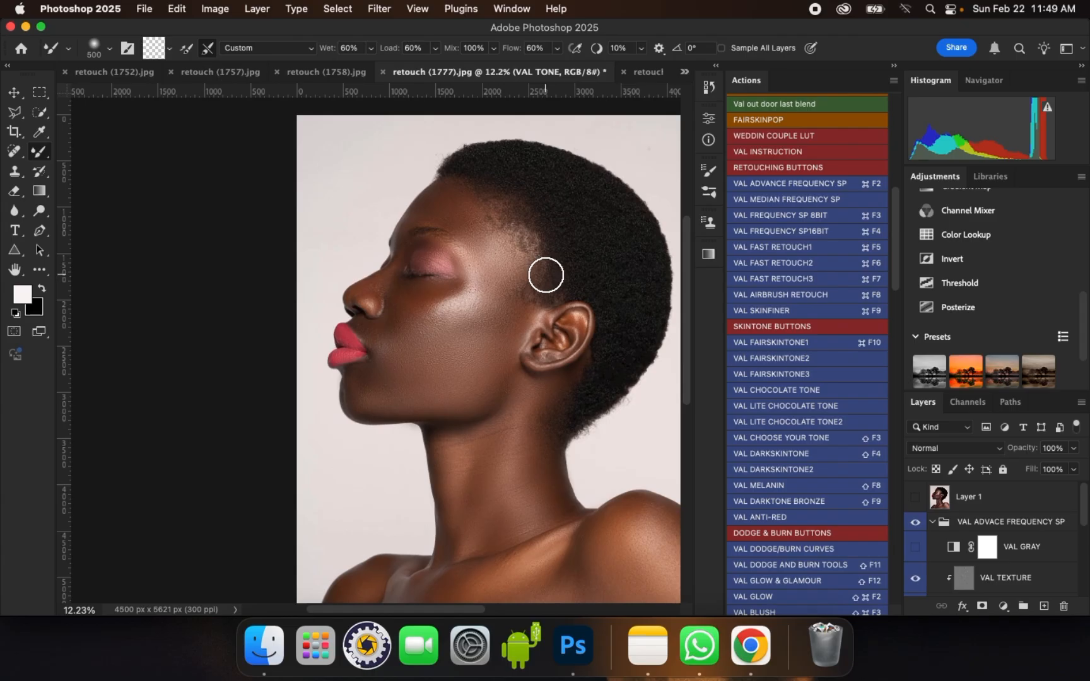
pyautogui.scroll(5, 467, 281)
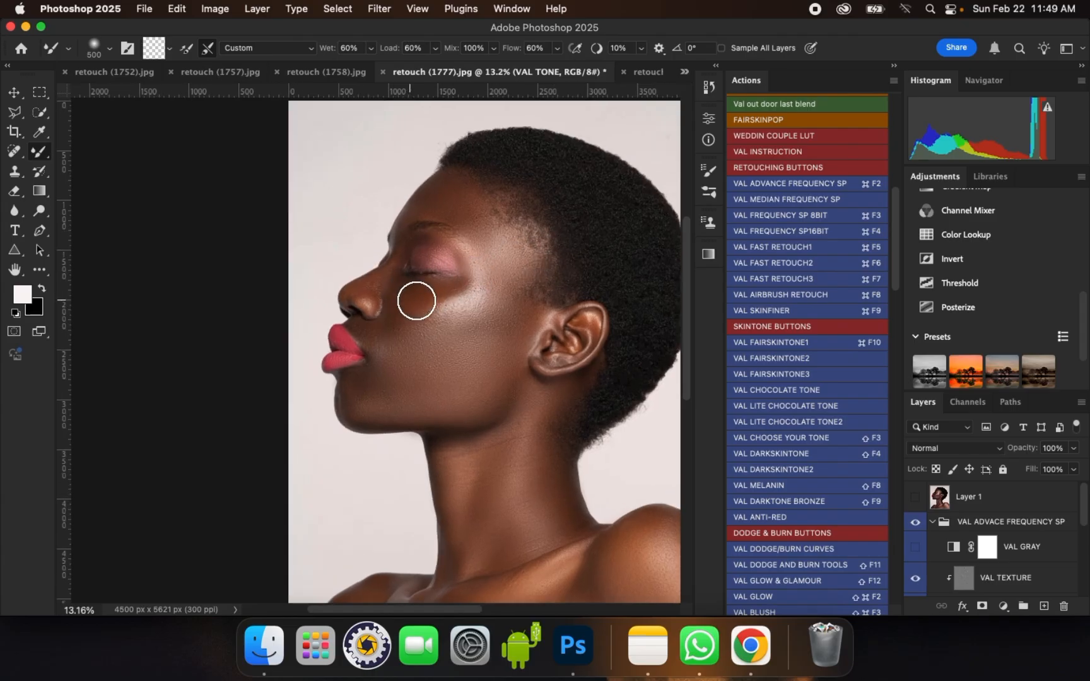
pyautogui.scroll(1, 500, 295)
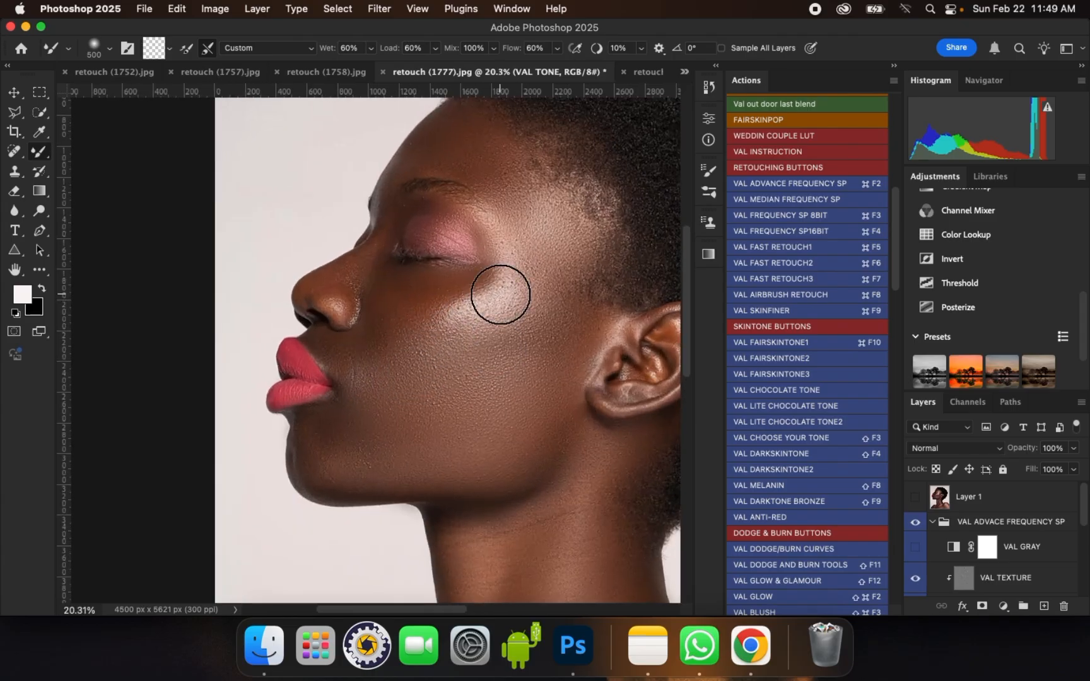
pyautogui.press(']')
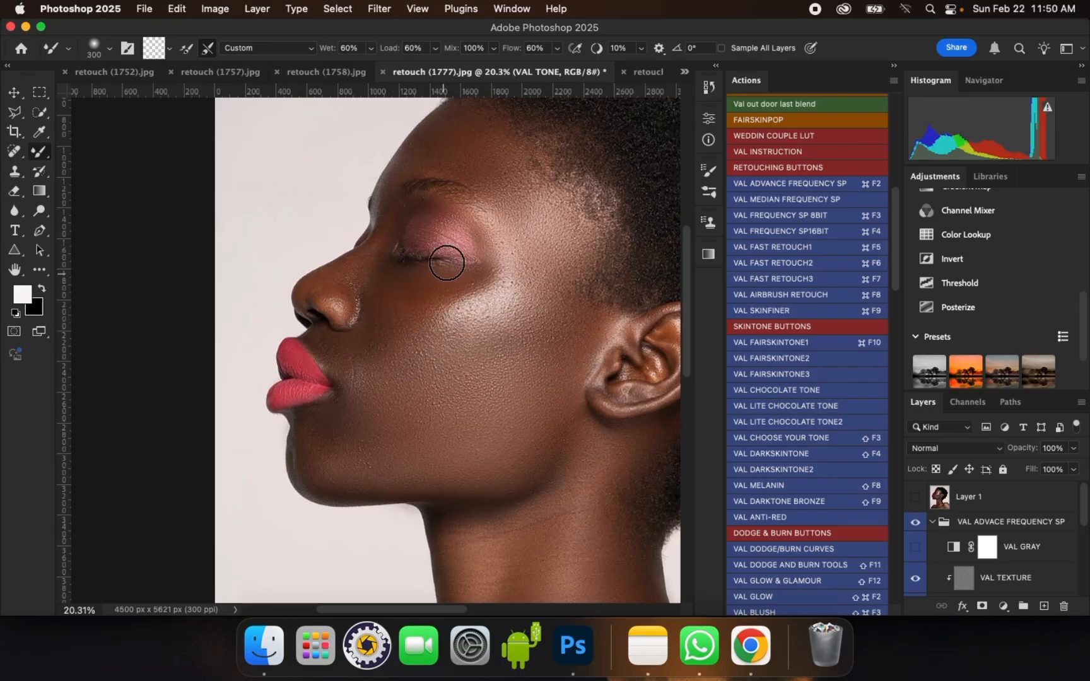
pyautogui.scroll(-4, 470, 253)
pyautogui.press(']')
pyautogui.scroll(3, 588, 521)
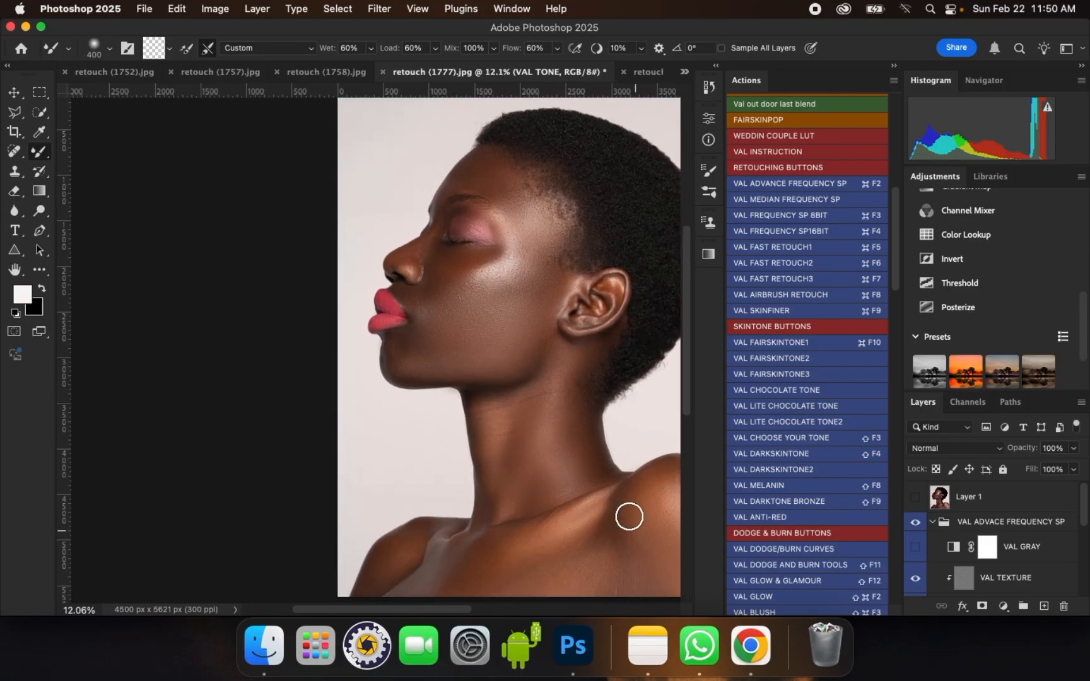
# Step: Select the VAL TEXTURE layer and set the Clone Stamp to size 80 for the chest creases near the shoulder
pyautogui.scroll(-1, 545, 451)
pyautogui.scroll(5, 617, 384)
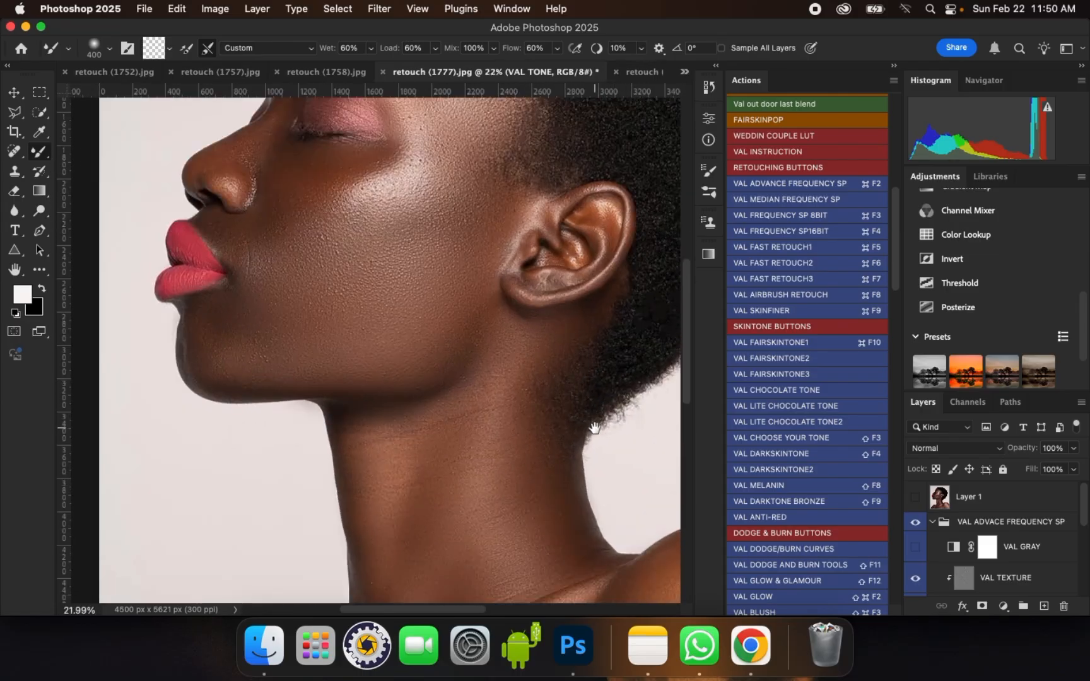
pyautogui.moveTo(594, 428)
pyautogui.mouseDown()
pyautogui.moveTo(536, 271)
pyautogui.moveTo(536, 219)
pyautogui.mouseUp()
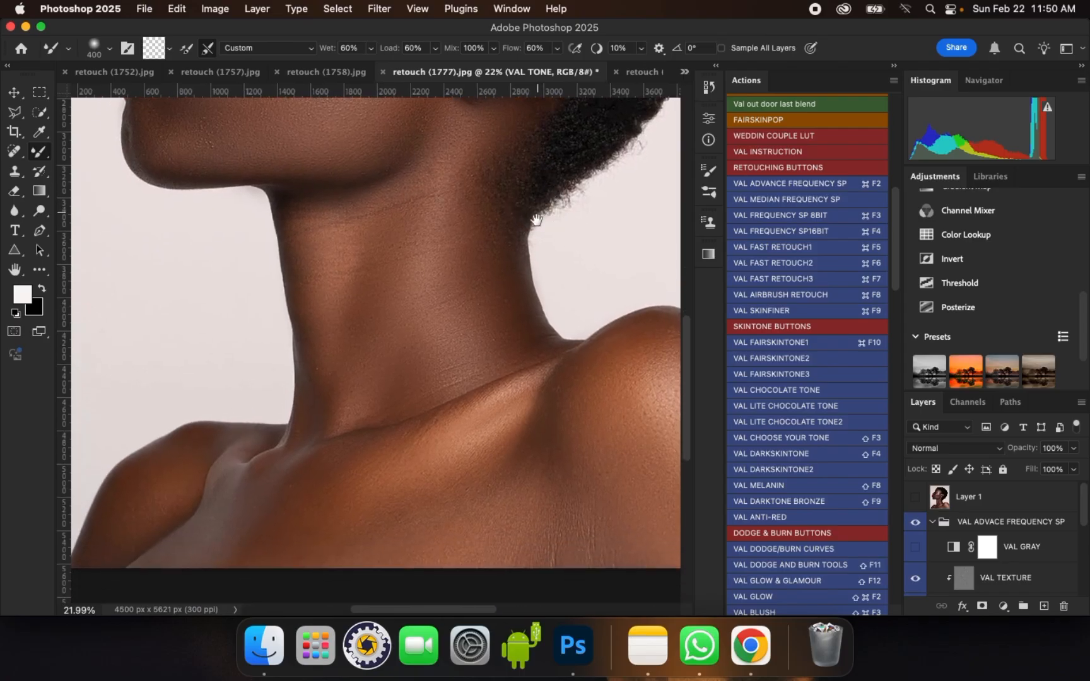
pyautogui.scroll(4, 635, 450)
pyautogui.moveTo(633, 451); pyautogui.dragTo(604, 395)
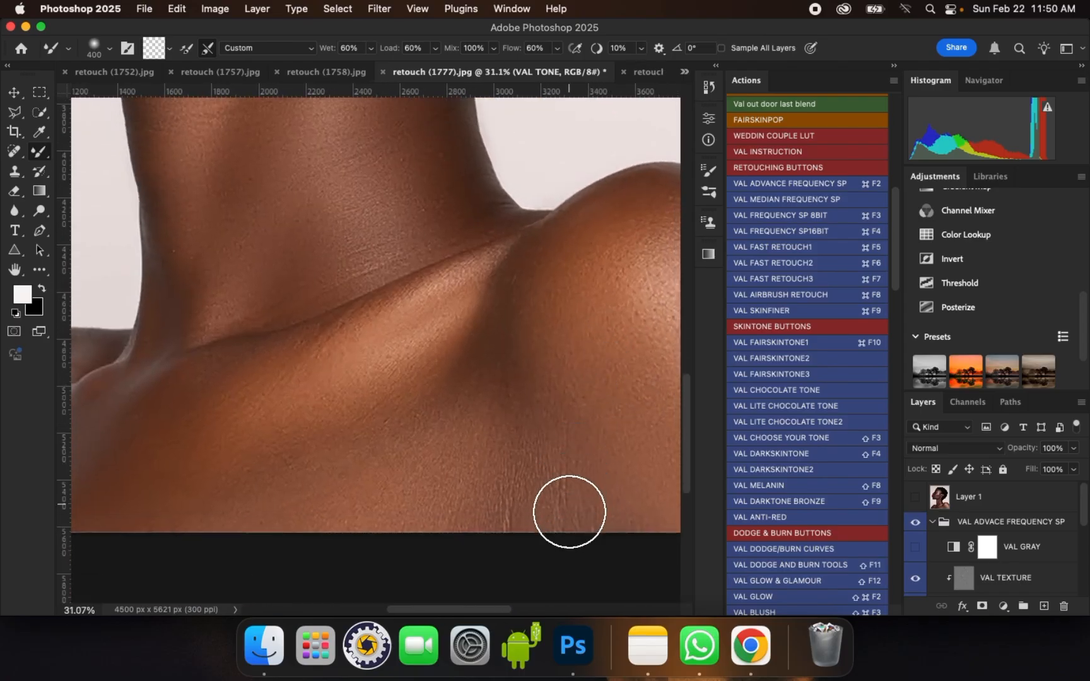
pyautogui.click(1029, 575)
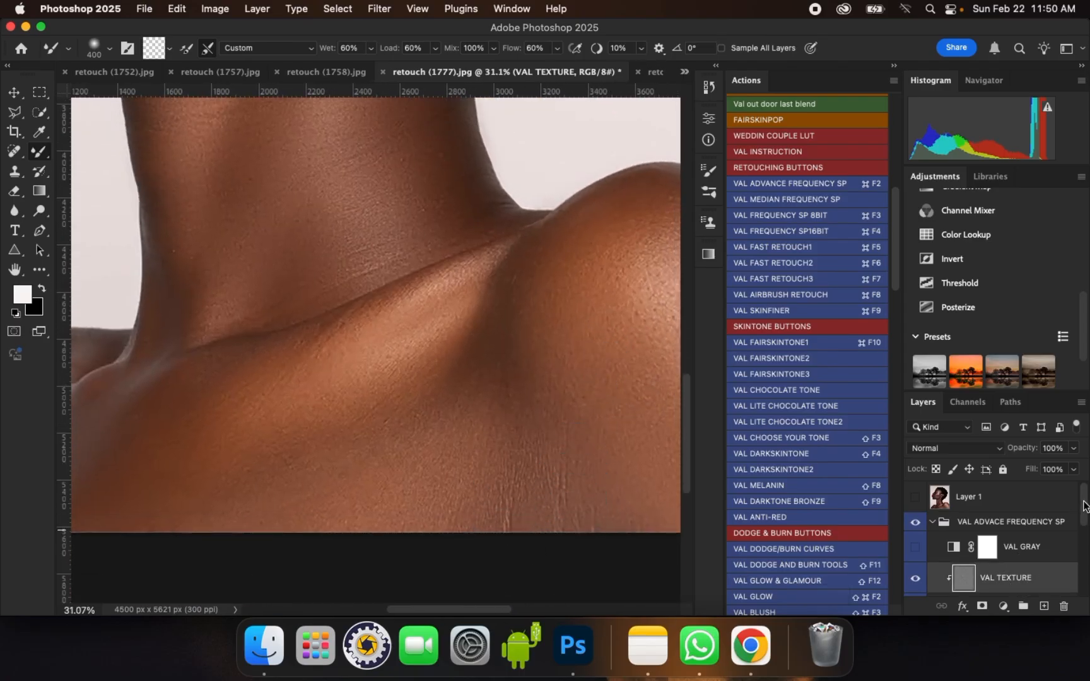
pyautogui.scroll(-1, 1084, 509)
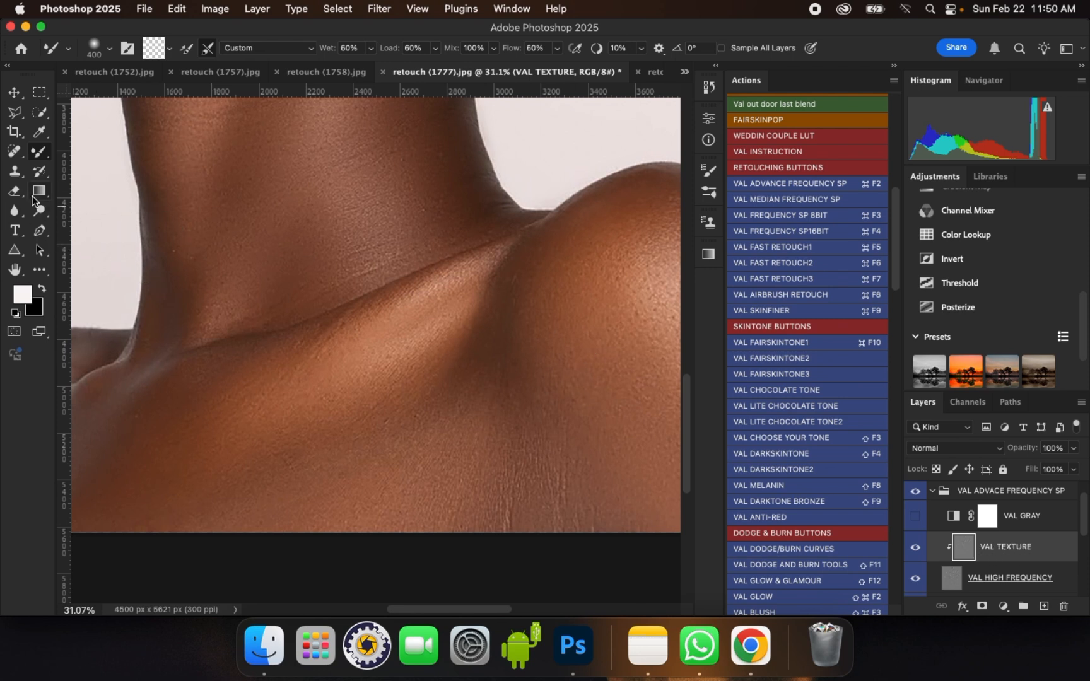
pyautogui.click(16, 172)
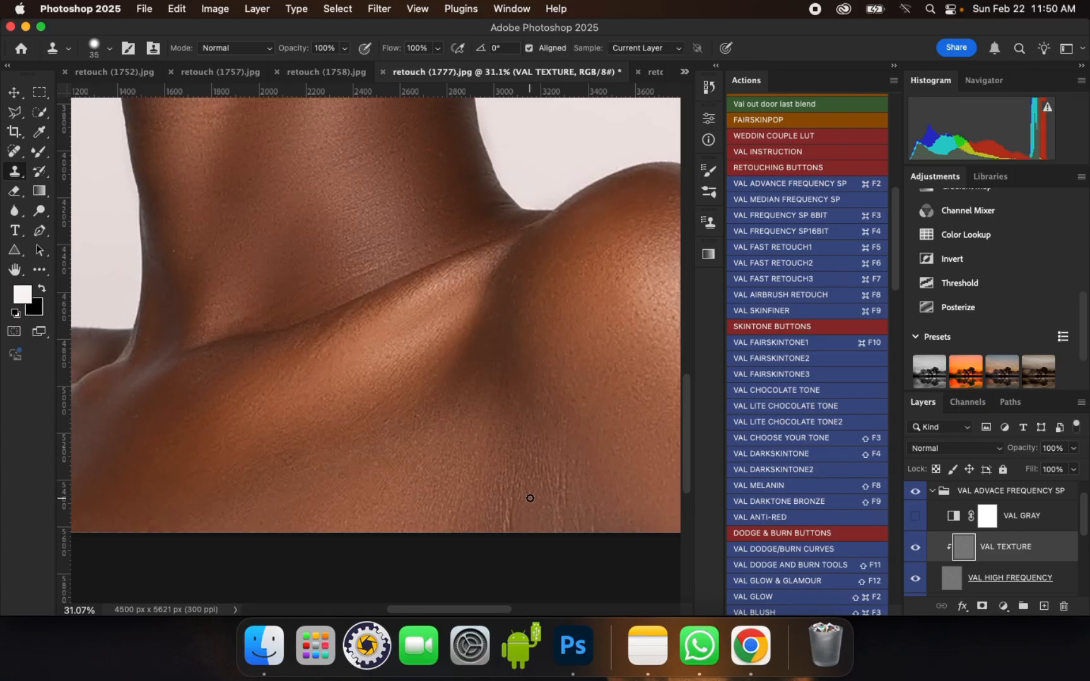
pyautogui.press(']')
pyautogui.press(']')
pyautogui.press(']')
pyautogui.press(']')
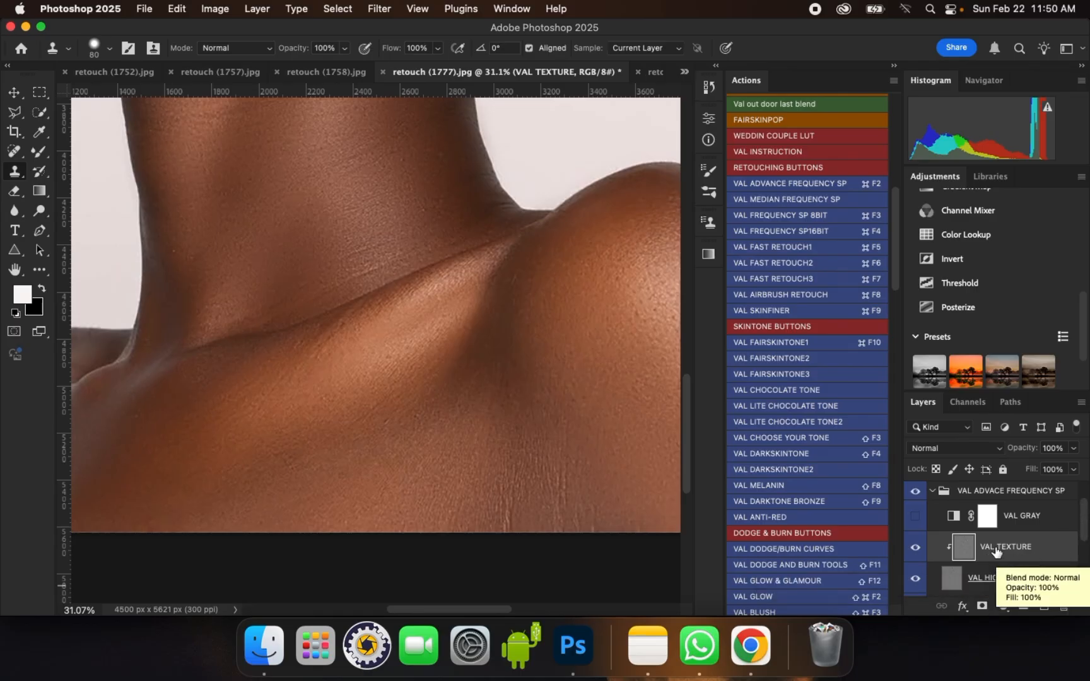
# Step: Clone nearby clean skin texture over the vertical creases at the lower chest near the shoulder
pyautogui.keyDown('alt'); pyautogui.click(499, 462); pyautogui.keyUp('alt')
pyautogui.moveTo(509, 475); pyautogui.dragTo(512, 524)
pyautogui.keyDown('alt'); pyautogui.click(509, 460); pyautogui.keyUp('alt')
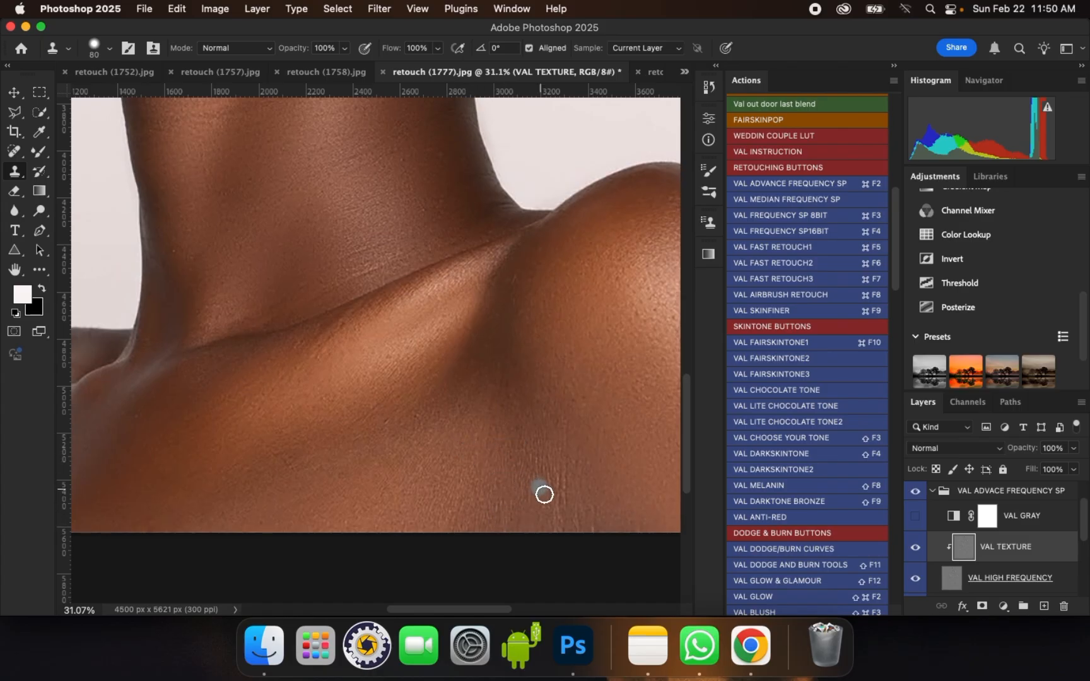
pyautogui.keyDown('alt'); pyautogui.click(574, 485); pyautogui.keyUp('alt')
pyautogui.moveTo(563, 491); pyautogui.dragTo(565, 457)
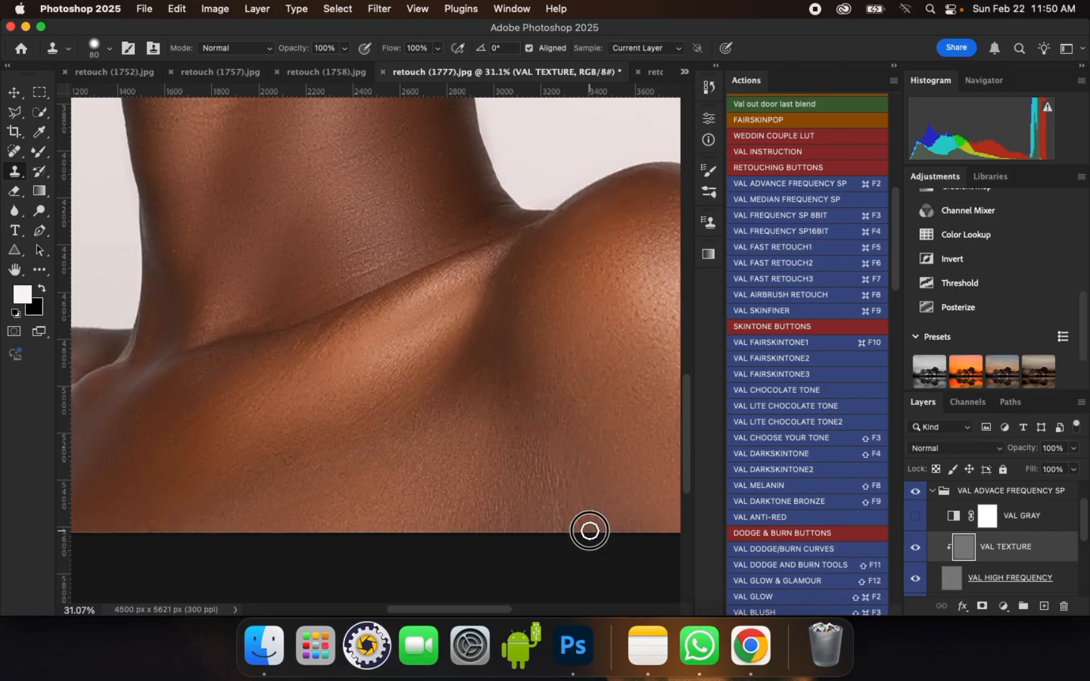
# Step: Sample clean skin texture on the back of the neck with the Clone Stamp for covering the neck lines
pyautogui.scroll(-1, 622, 516)
pyautogui.scroll(-5, 622, 516)
pyautogui.scroll(2, 459, 225)
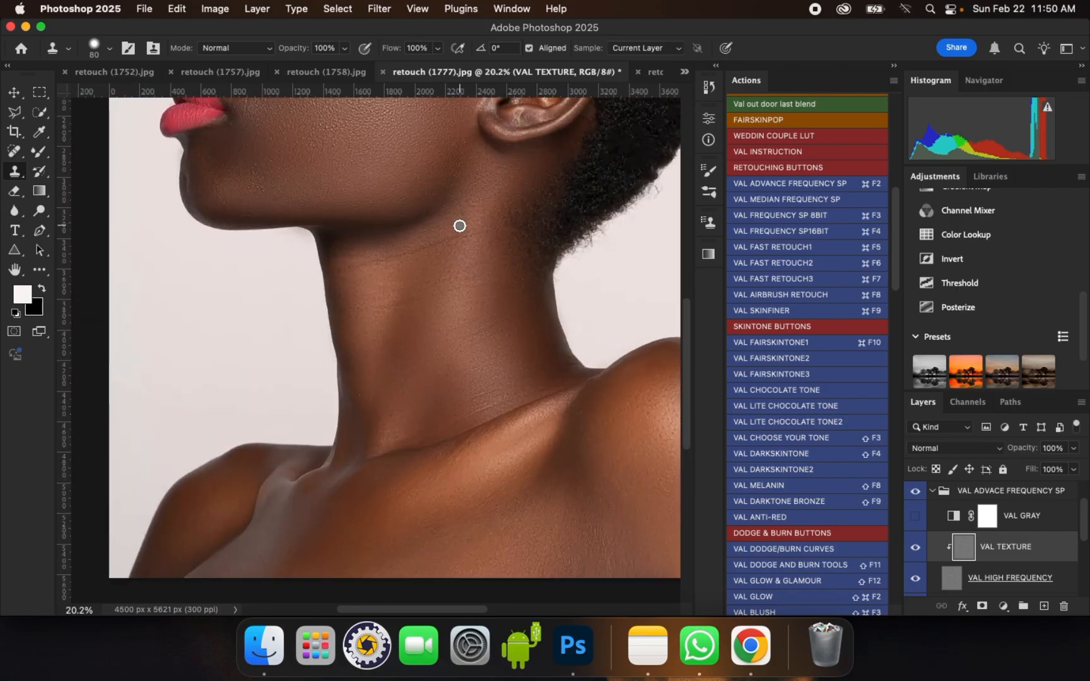
pyautogui.scroll(5, 560, 326)
pyautogui.keyDown('alt'); pyautogui.click(534, 355); pyautogui.keyUp('alt')
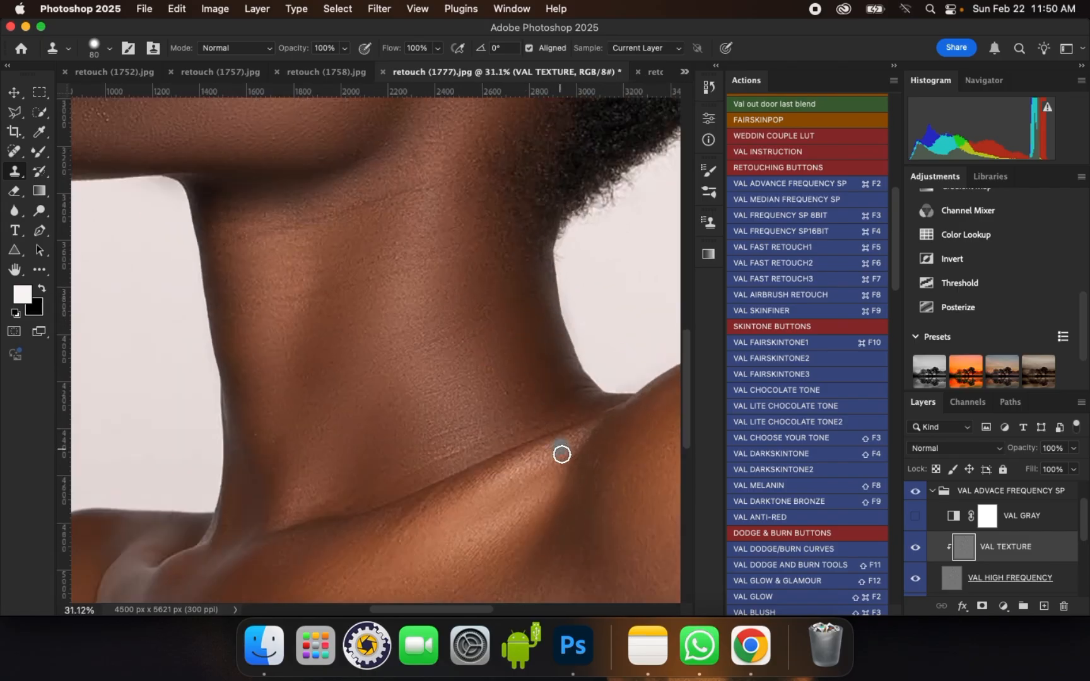
# Step: Examine the skin texture of the neck, lips, cheek, nose and eye area at close range for remaining flaws
pyautogui.scroll(-6, 562, 454)
pyautogui.scroll(6, 416, 359)
pyautogui.scroll(2, 321, 396)
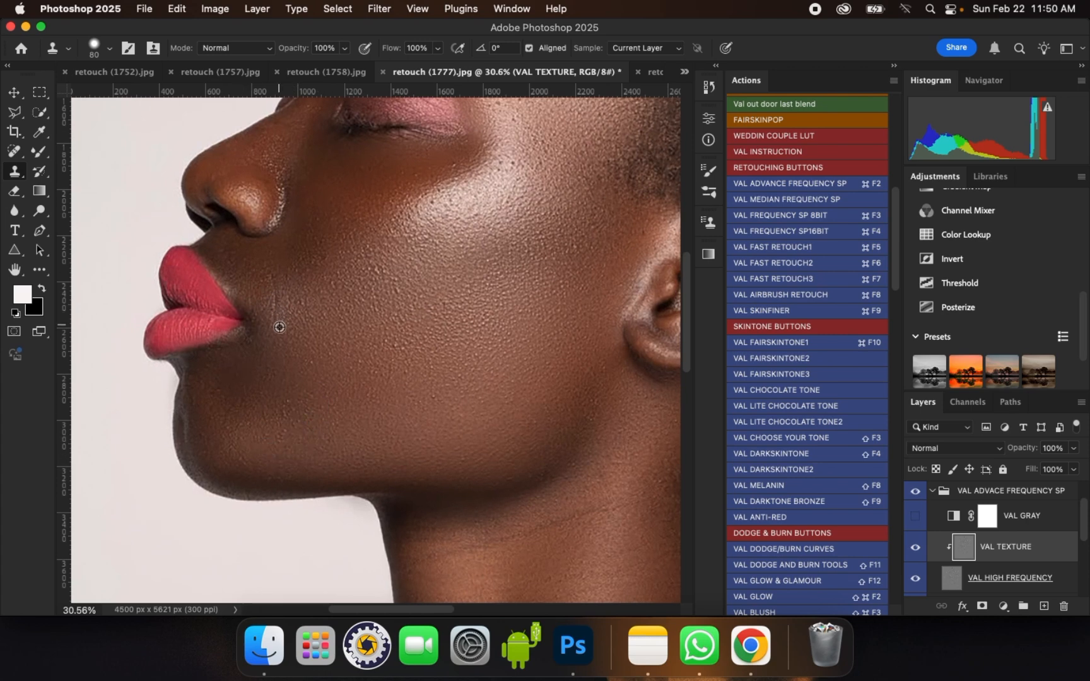
pyautogui.scroll(2, 280, 318)
pyautogui.scroll(1, 287, 349)
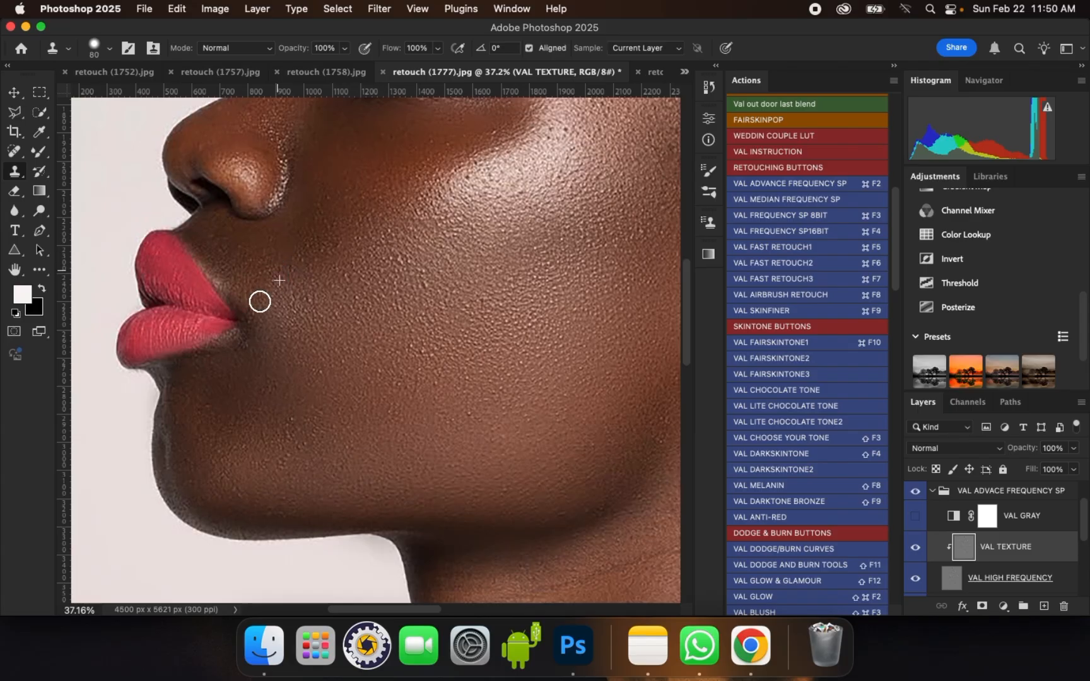
pyautogui.scroll(-2, 228, 424)
pyautogui.scroll(1, 411, 287)
pyautogui.scroll(2, 451, 181)
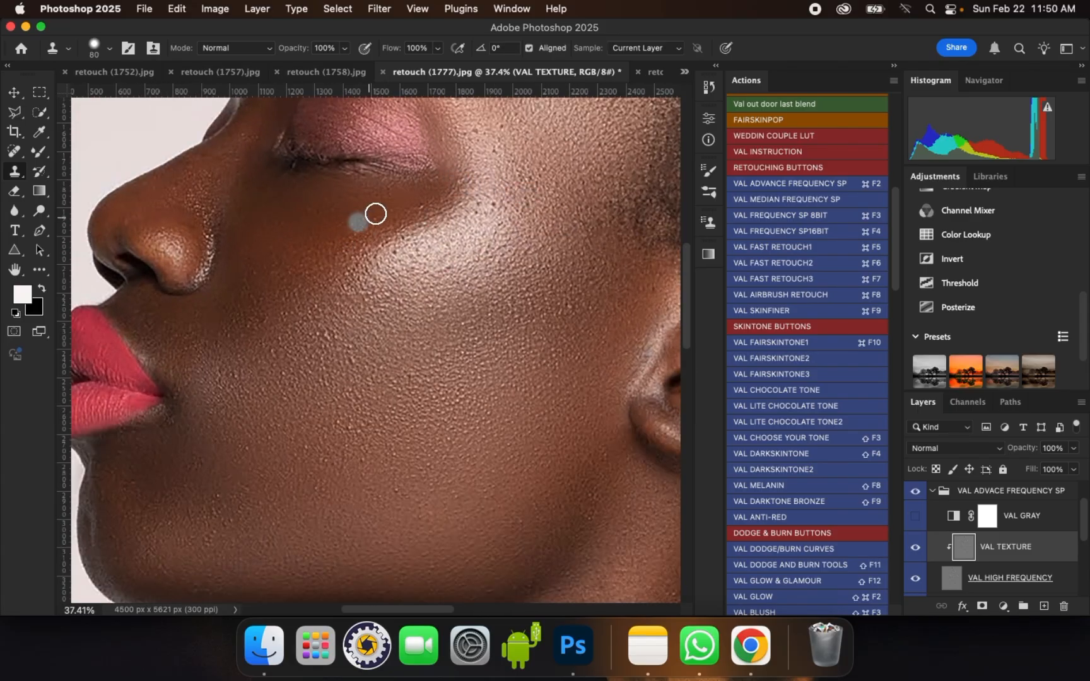
pyautogui.scroll(1, 380, 171)
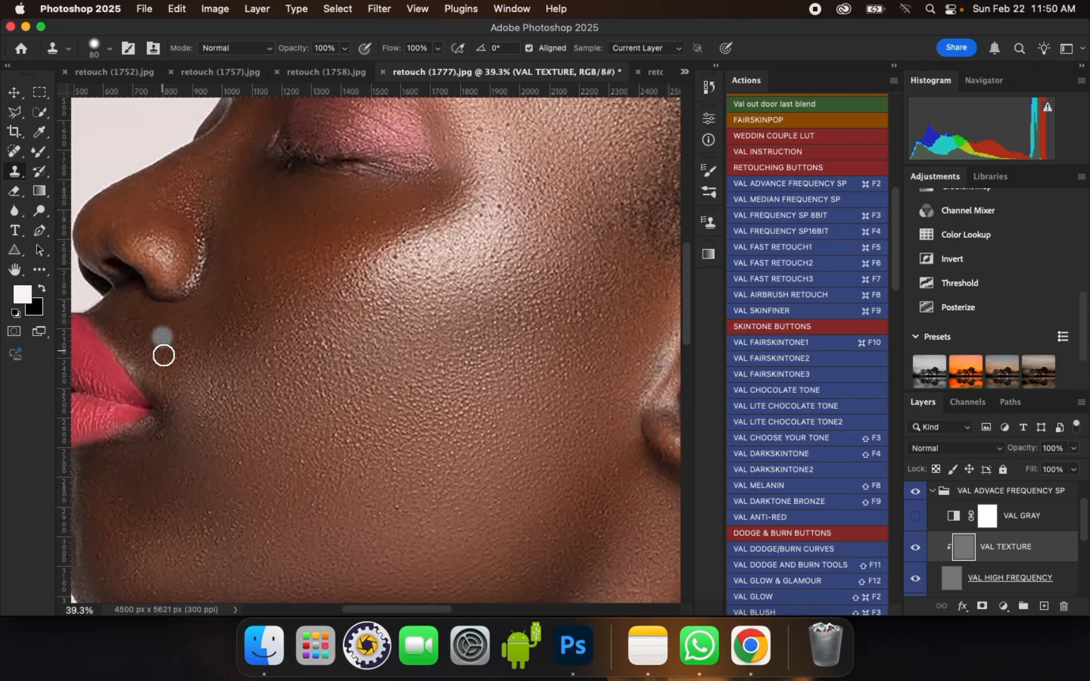
pyautogui.scroll(-2, 165, 409)
pyautogui.scroll(1, 479, 155)
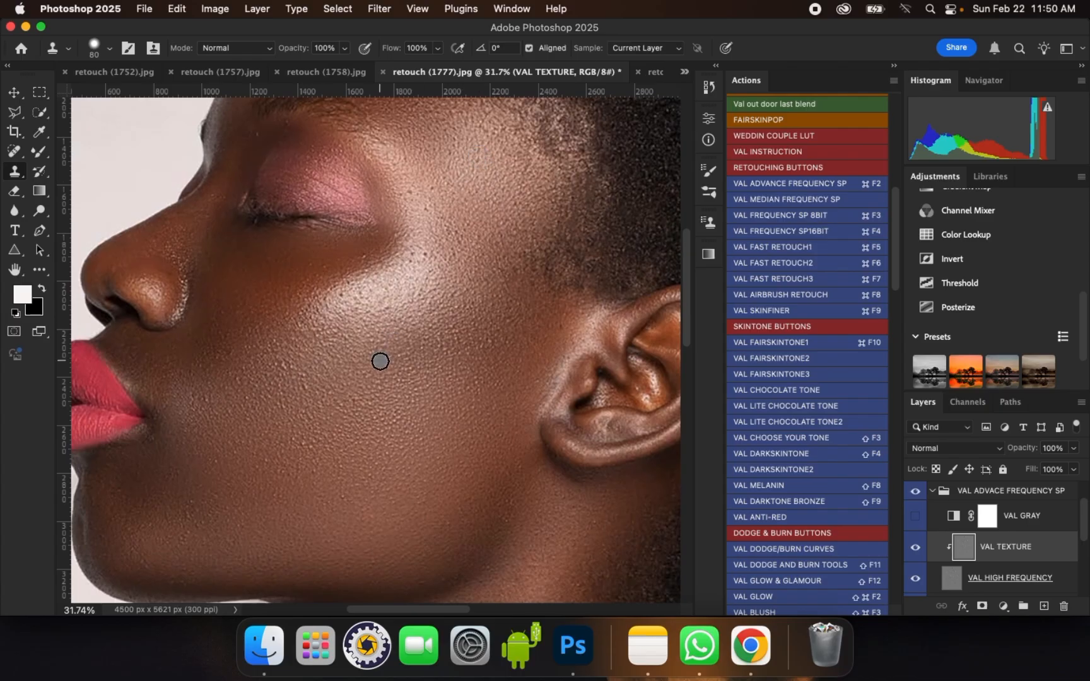
pyautogui.scroll(-1, 384, 312)
pyautogui.scroll(-1, 364, 120)
pyautogui.scroll(1, 365, 389)
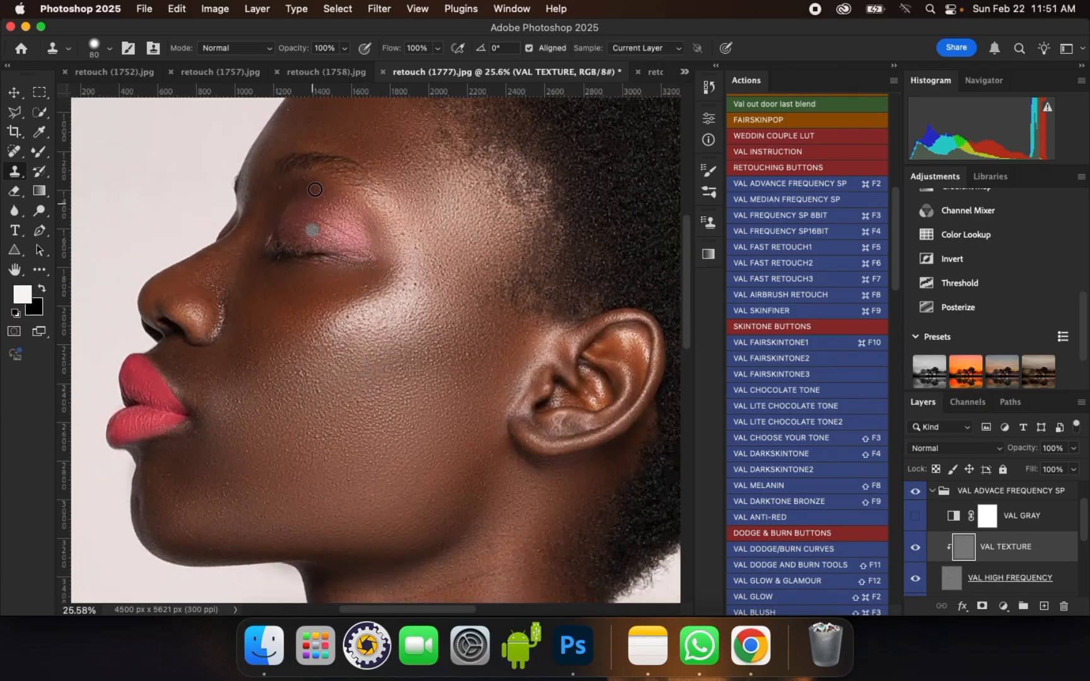
# Step: Clone nearby clean skin texture over the area between the eyebrow and the pink eyelid of the closed eye
pyautogui.scroll(2, 316, 189)
pyautogui.keyDown('alt'); pyautogui.click(290, 211); pyautogui.keyUp('alt')
pyautogui.click(273, 206)
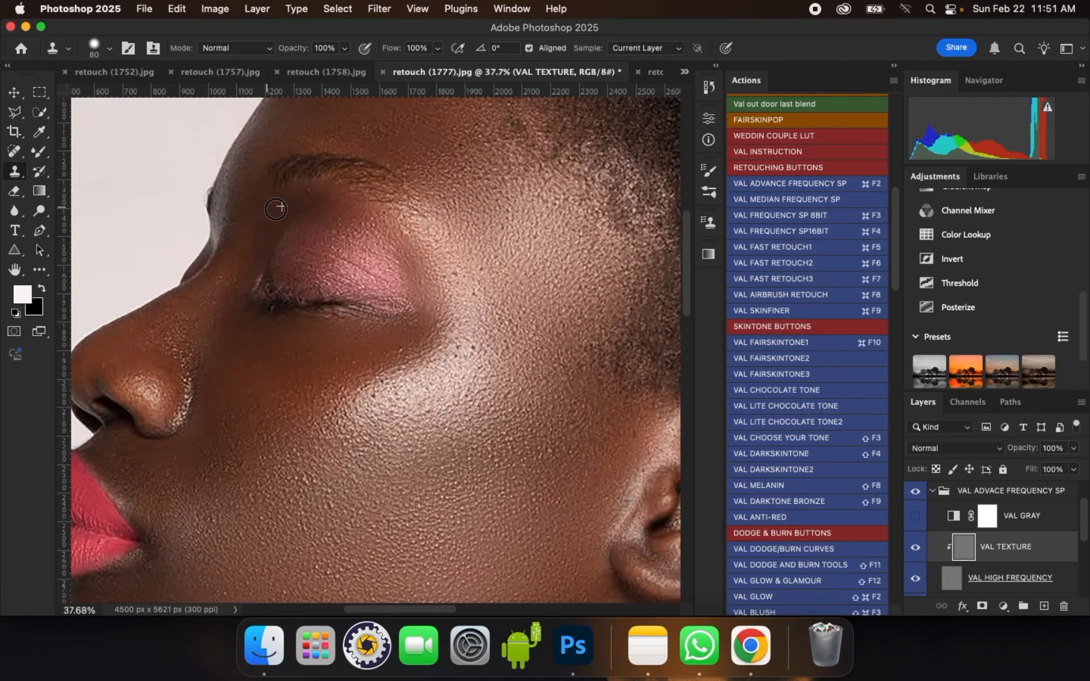
pyautogui.keyDown('alt'); pyautogui.click(305, 207); pyautogui.keyUp('alt')
pyautogui.click(309, 192)
# Step: Clone clean skin texture along the collarbone at the base of the neck
pyautogui.scroll(-2, 325, 318)
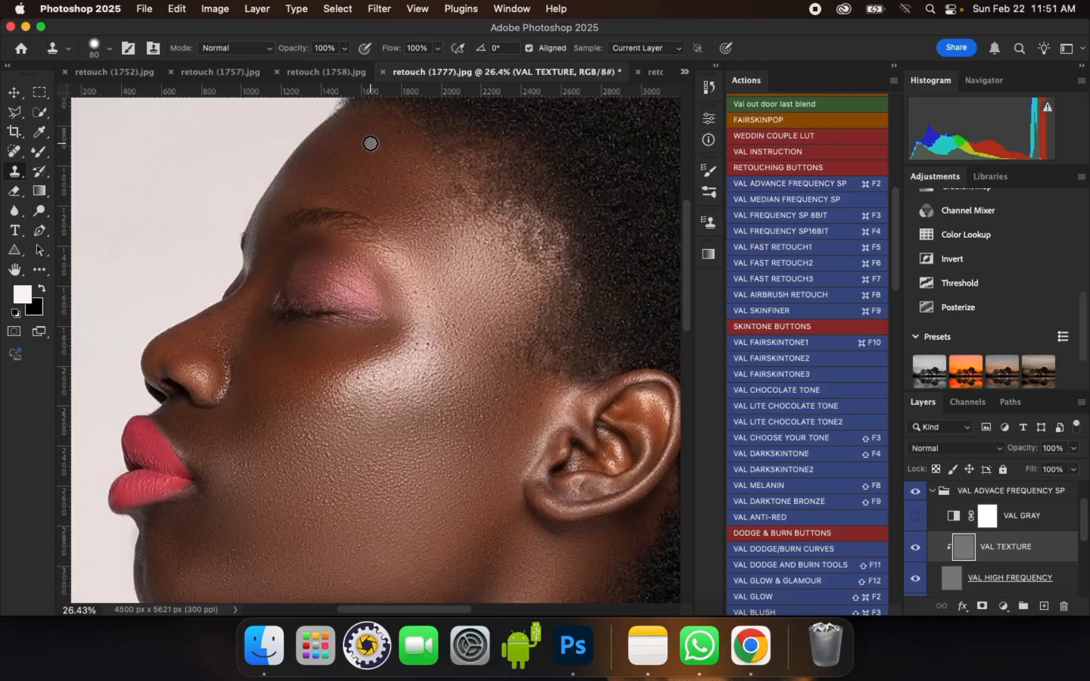
pyautogui.scroll(-2, 372, 145)
pyautogui.scroll(-1, 429, 164)
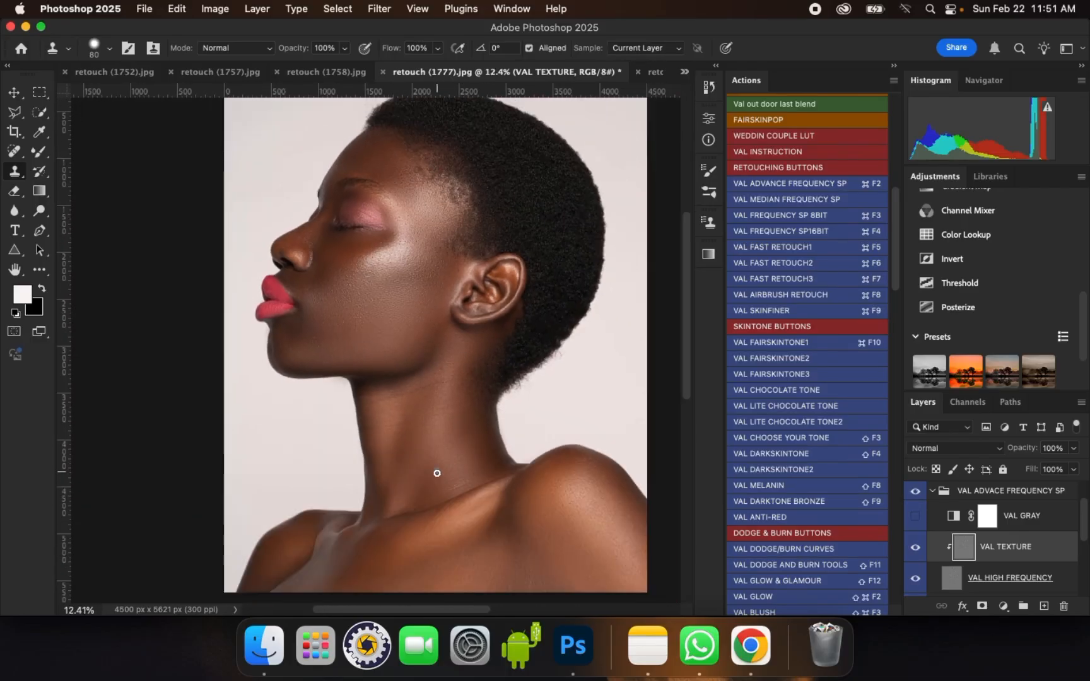
pyautogui.scroll(3, 436, 473)
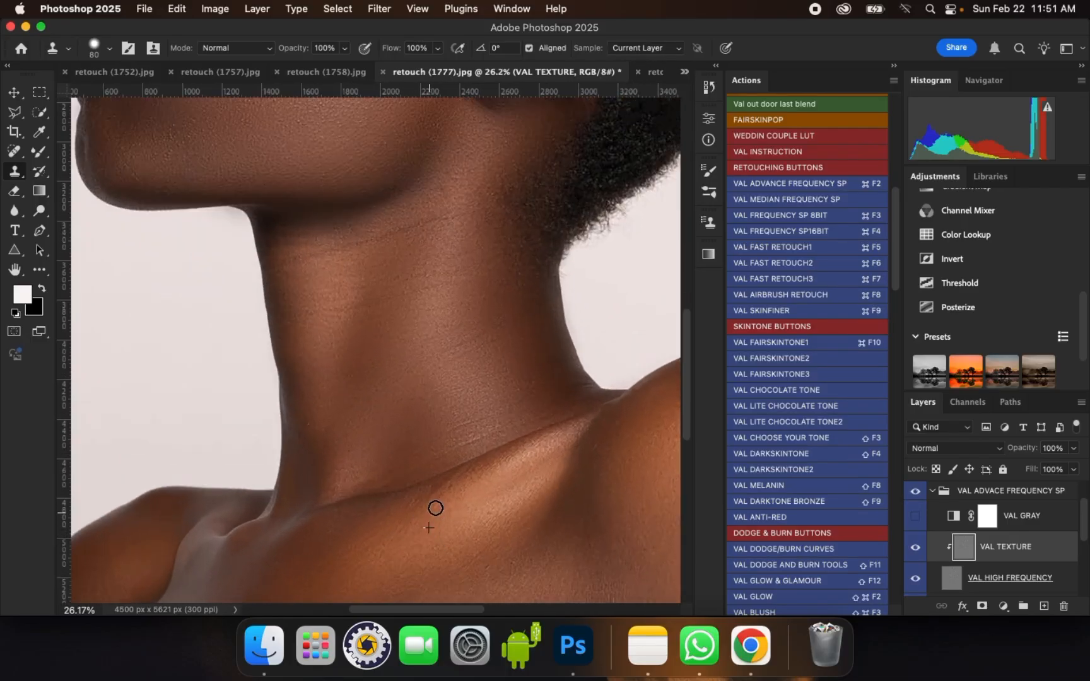
pyautogui.moveTo(435, 508); pyautogui.dragTo(467, 474)
pyautogui.keyDown('alt'); pyautogui.click(455, 485); pyautogui.keyUp('alt')
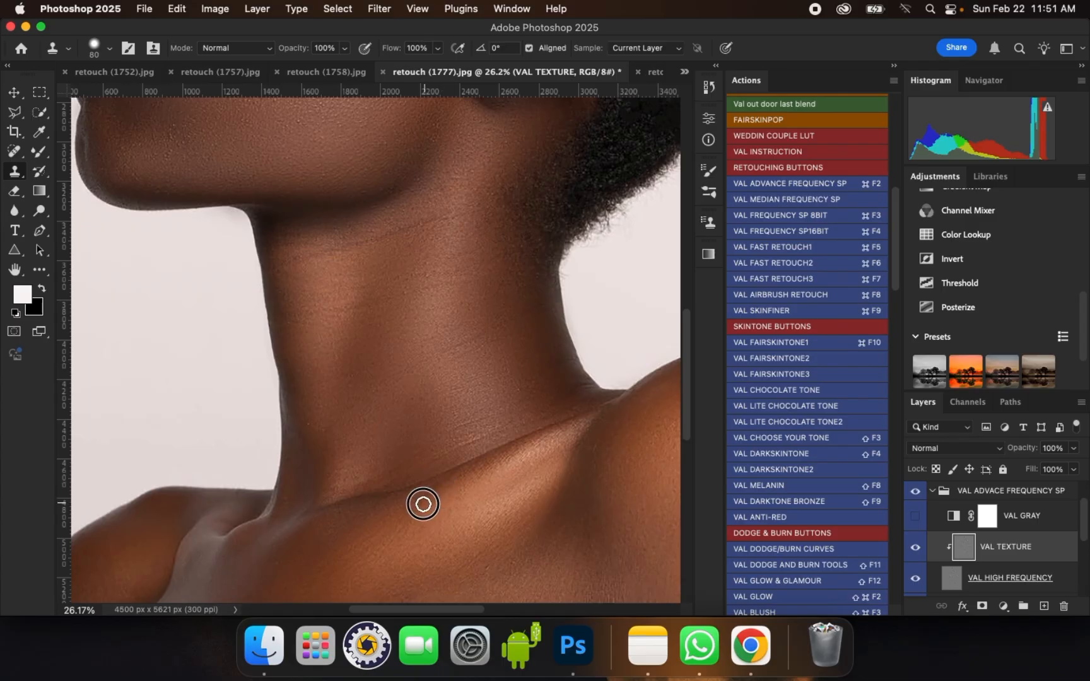
# Step: Collapse the VAL ADVACE FREQUENCY SP group and toggle its visibility to compare the portrait before and after the retouch
pyautogui.scroll(-3, 454, 289)
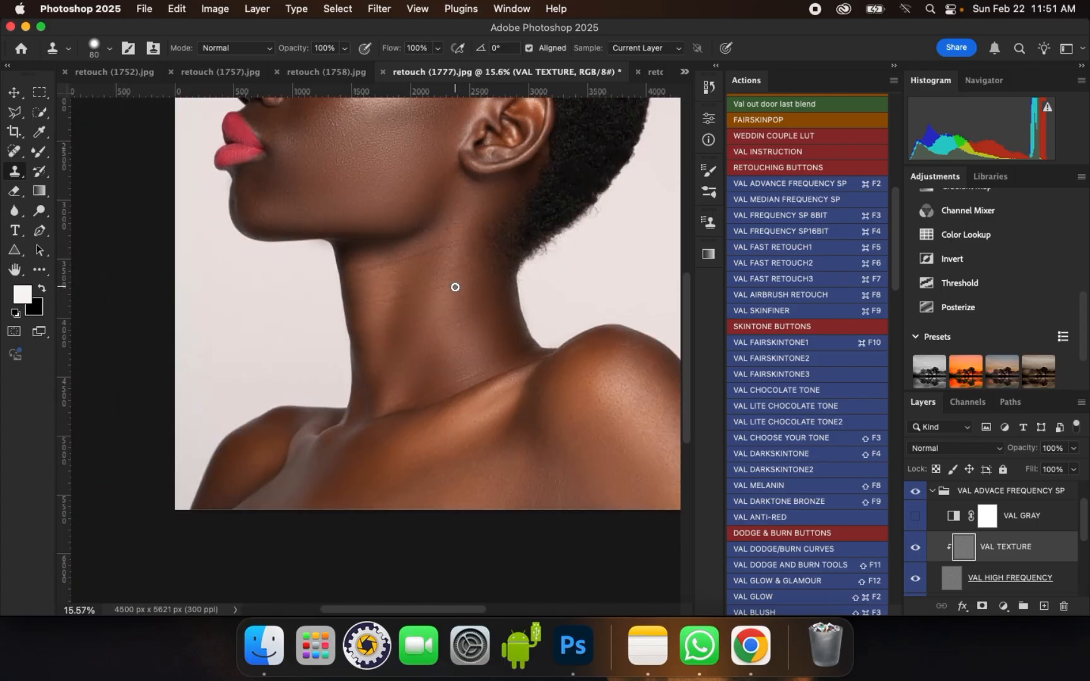
pyautogui.scroll(-3, 511, 511)
pyautogui.scroll(2, 408, 160)
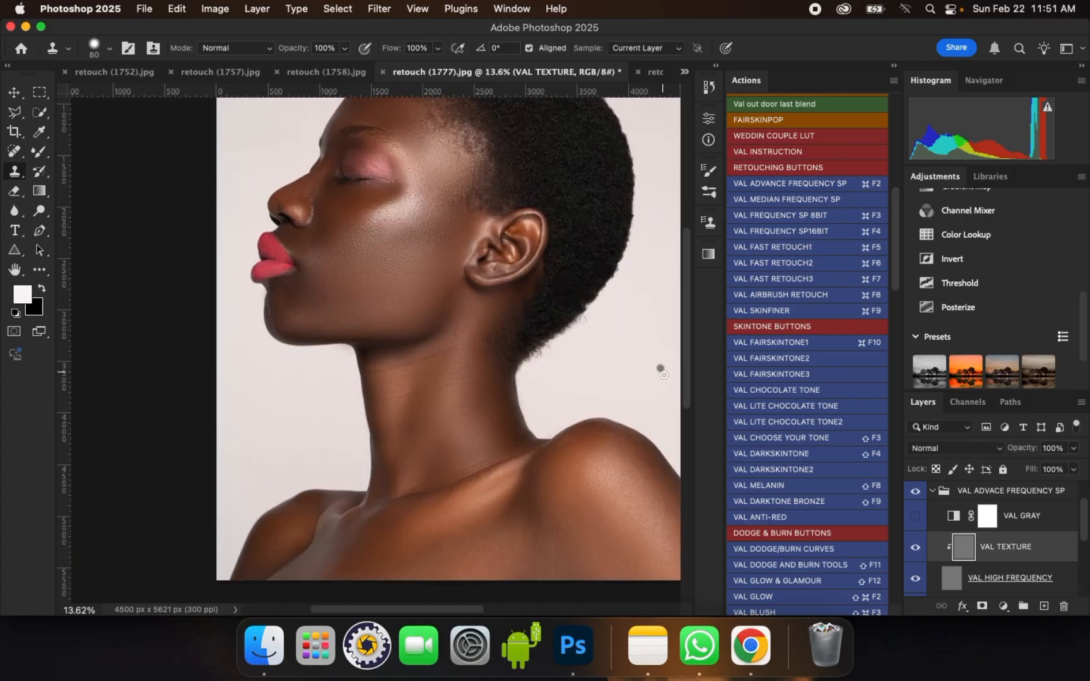
pyautogui.scroll(-1, 662, 379)
pyautogui.scroll(2, 447, 233)
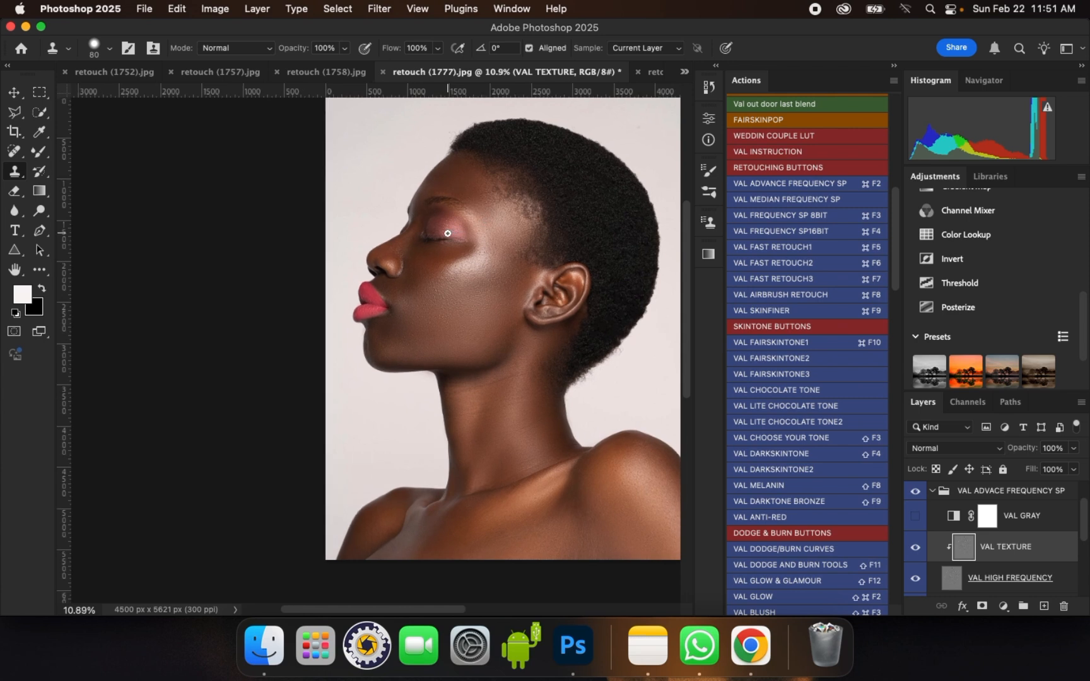
pyautogui.click(933, 492)
pyautogui.click(916, 523)
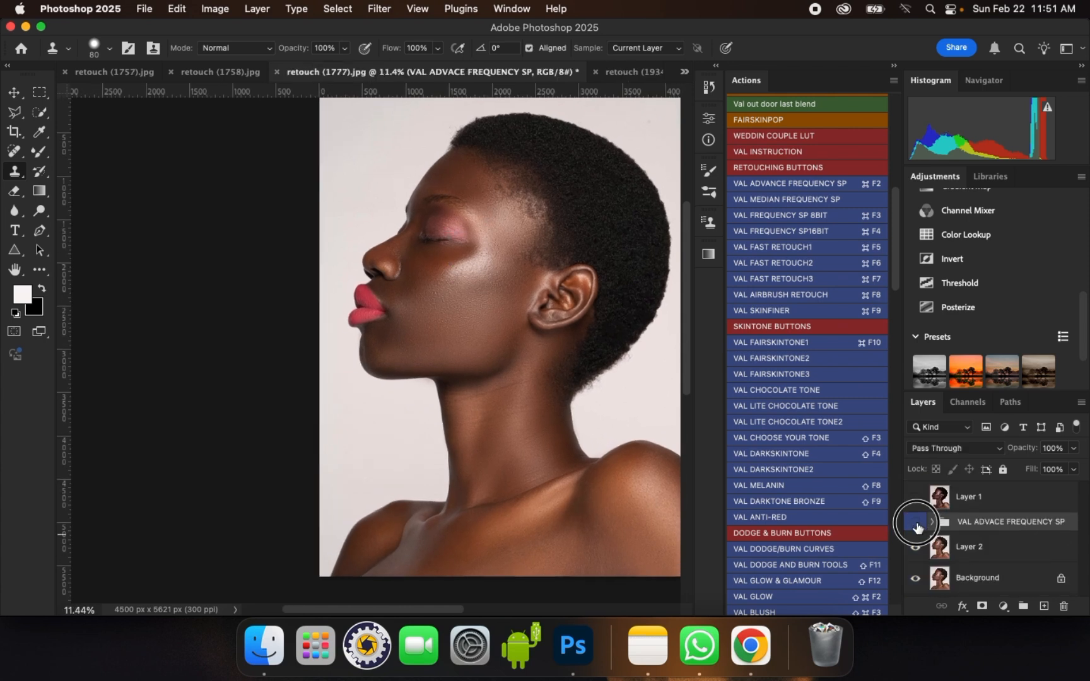
pyautogui.click(915, 524)
pyautogui.scroll(4, 649, 450)
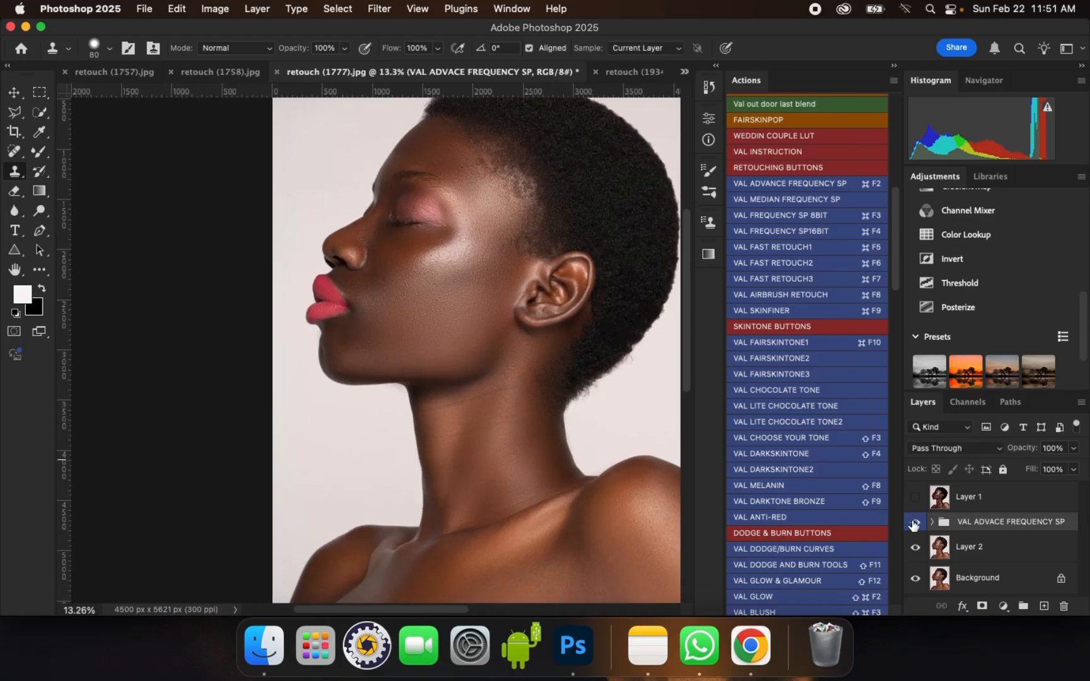
pyautogui.click(913, 524)
pyautogui.click(914, 525)
# Step: Merge the VAL ADVACE FREQUENCY SP group and Layer 2 into one layer
pyautogui.keyDown('shift'); pyautogui.click(983, 550); pyautogui.keyUp('shift')
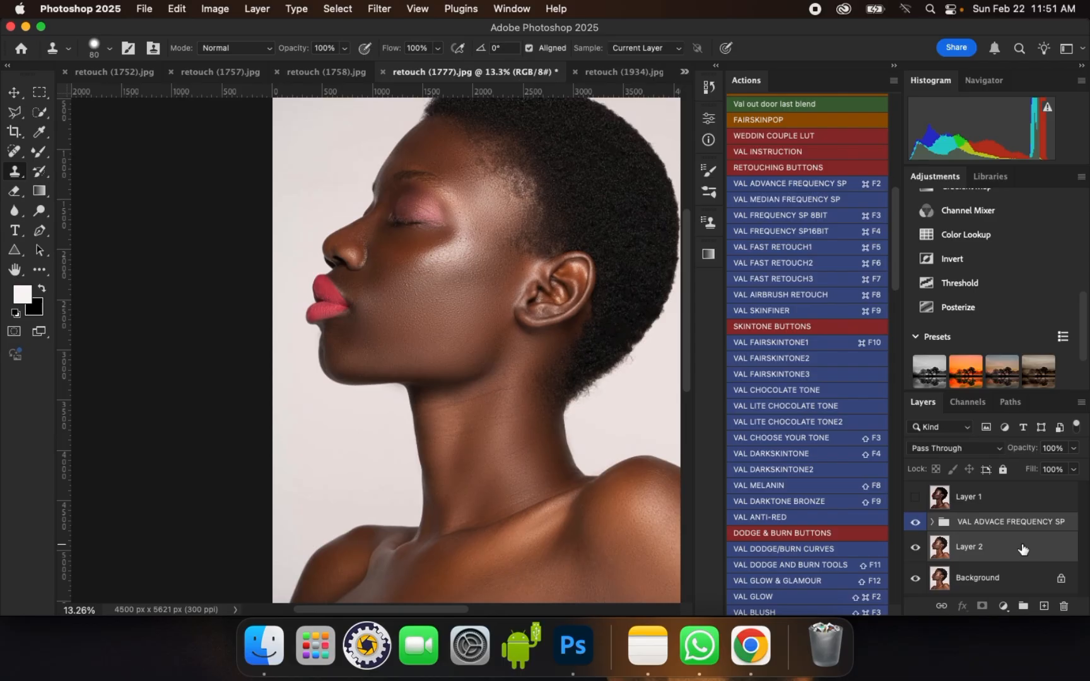
pyautogui.press('super+e')
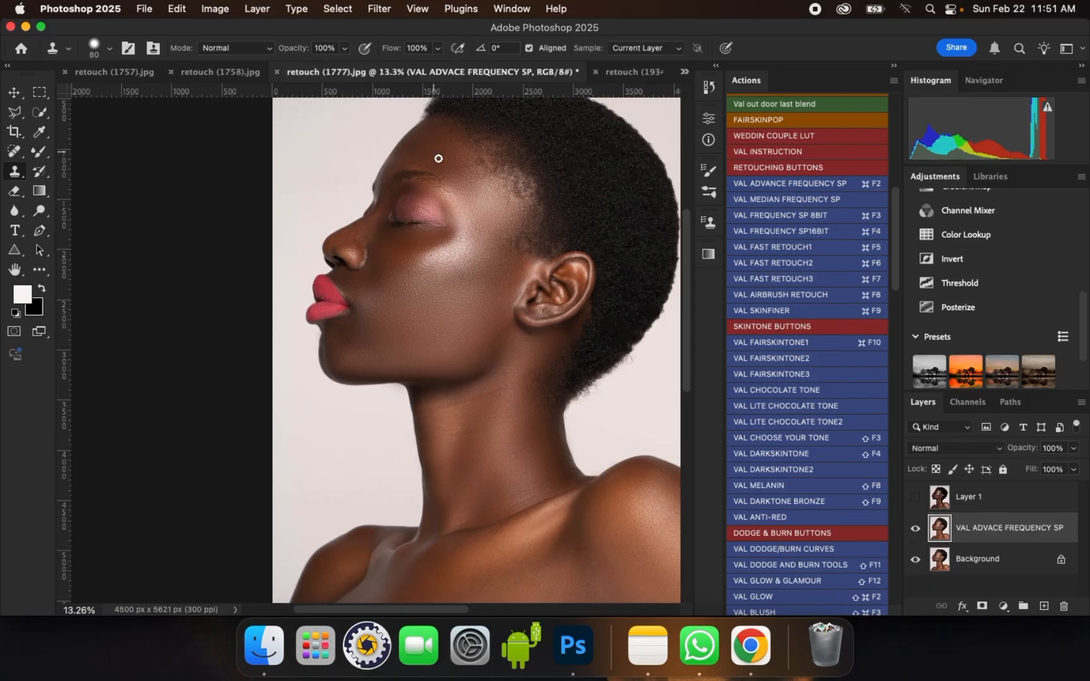
pyautogui.scroll(5, 440, 159)
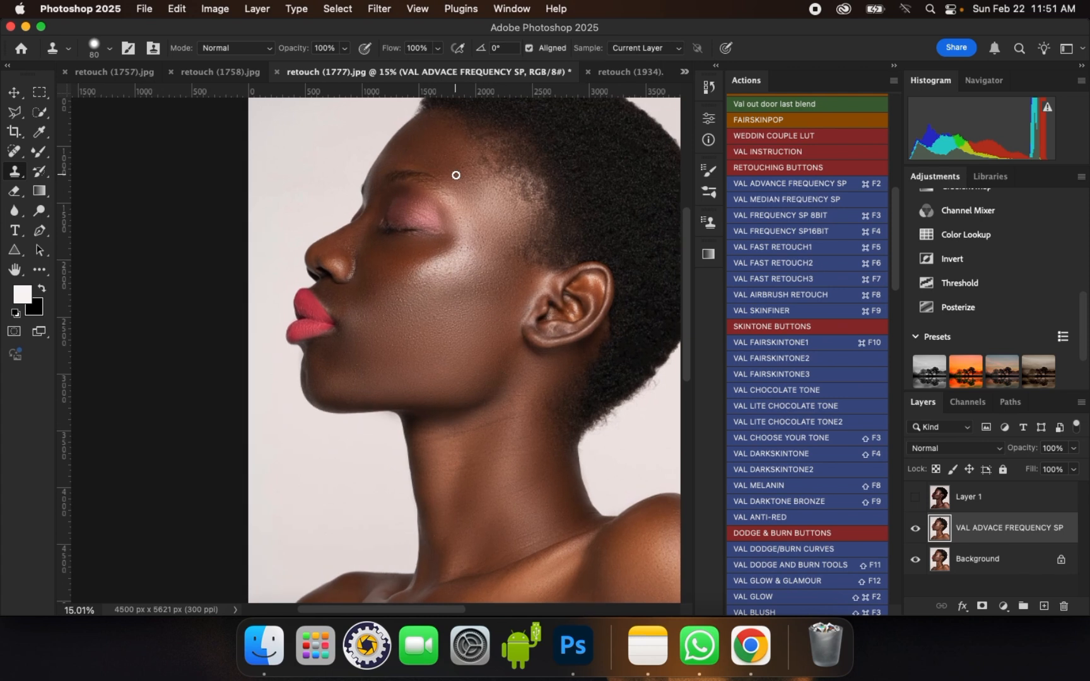
# Step: Run the VAL DARKSKINTONE action on the merged layer, continuing through all of its messages
pyautogui.moveTo(895, 227); pyautogui.dragTo(885, 265)
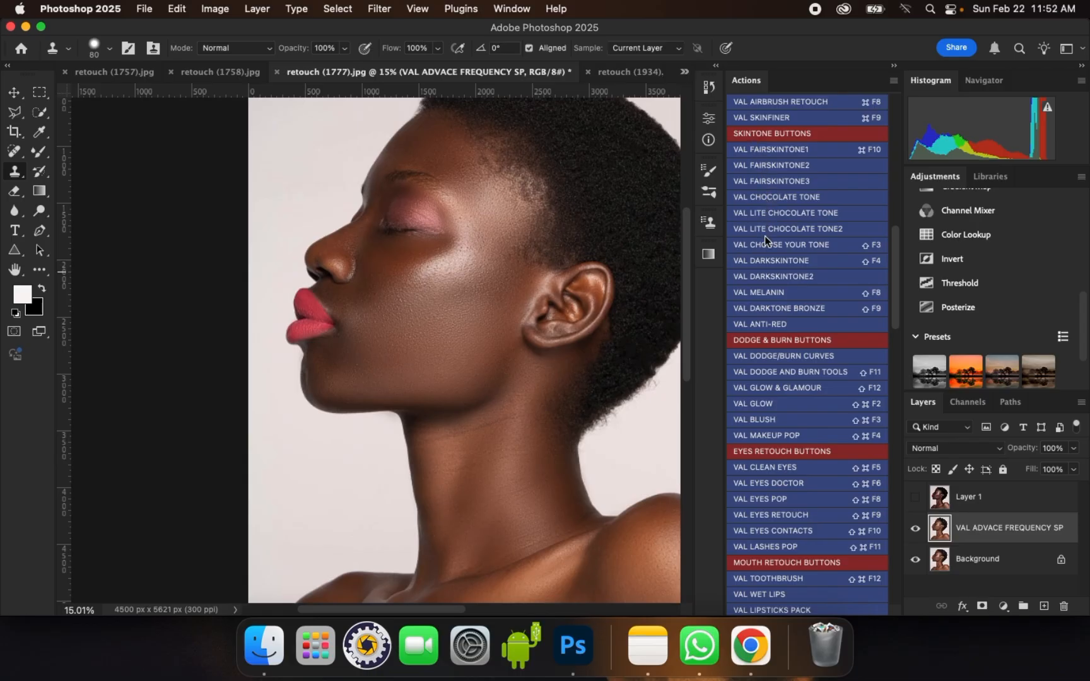
pyautogui.click(803, 266)
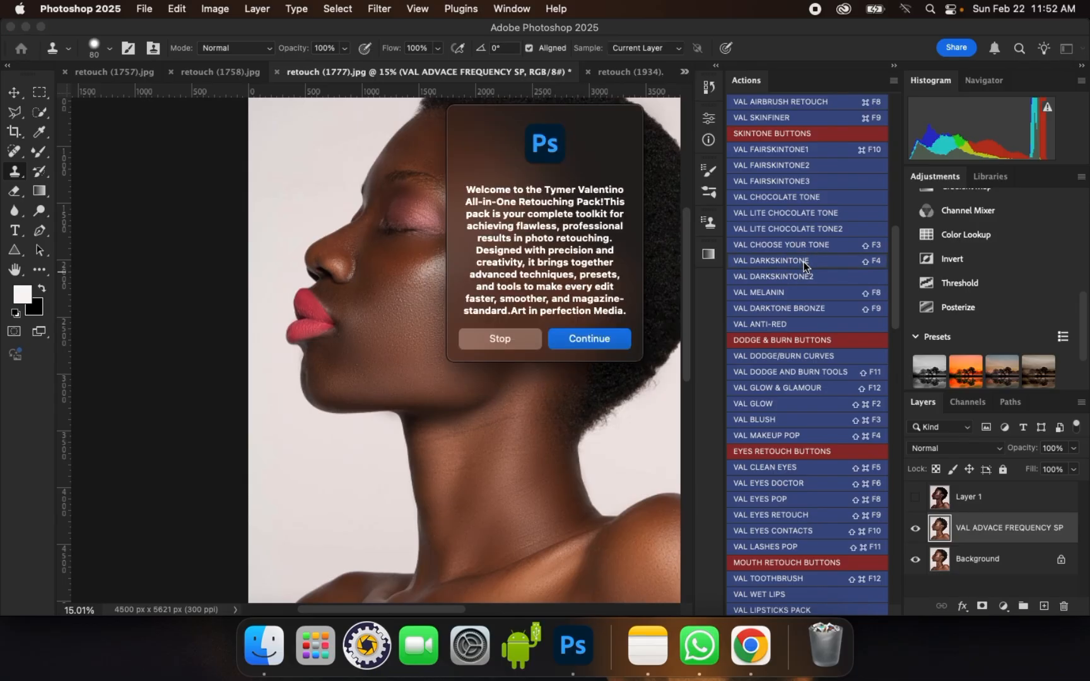
pyautogui.click(601, 342)
pyautogui.click(607, 328)
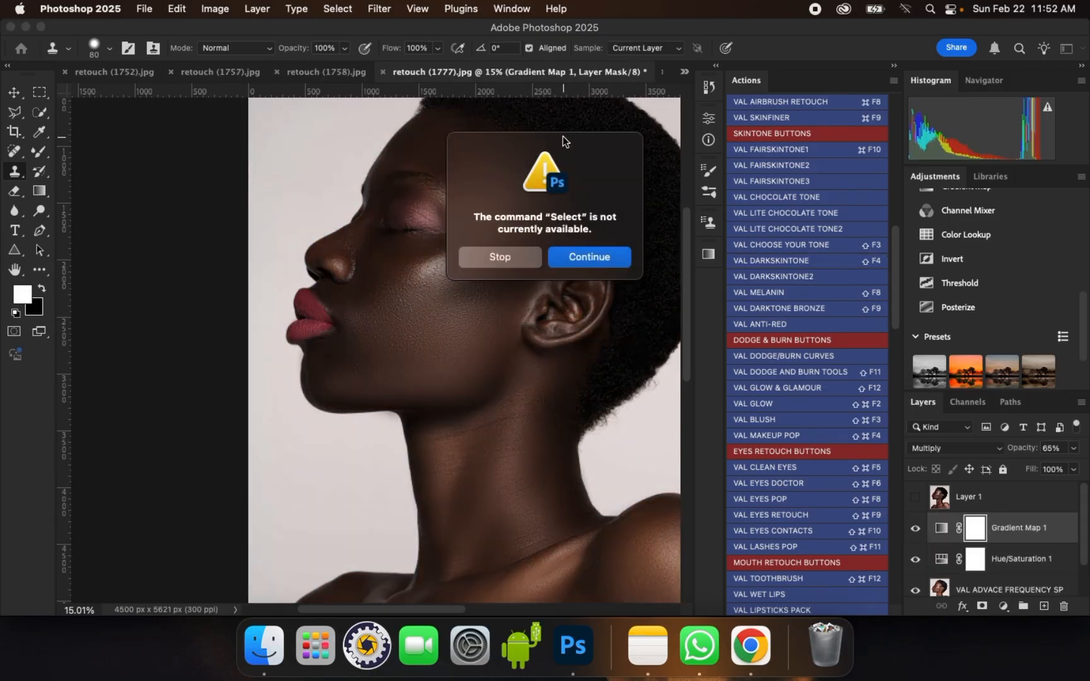
pyautogui.moveTo(563, 140); pyautogui.dragTo(772, 145)
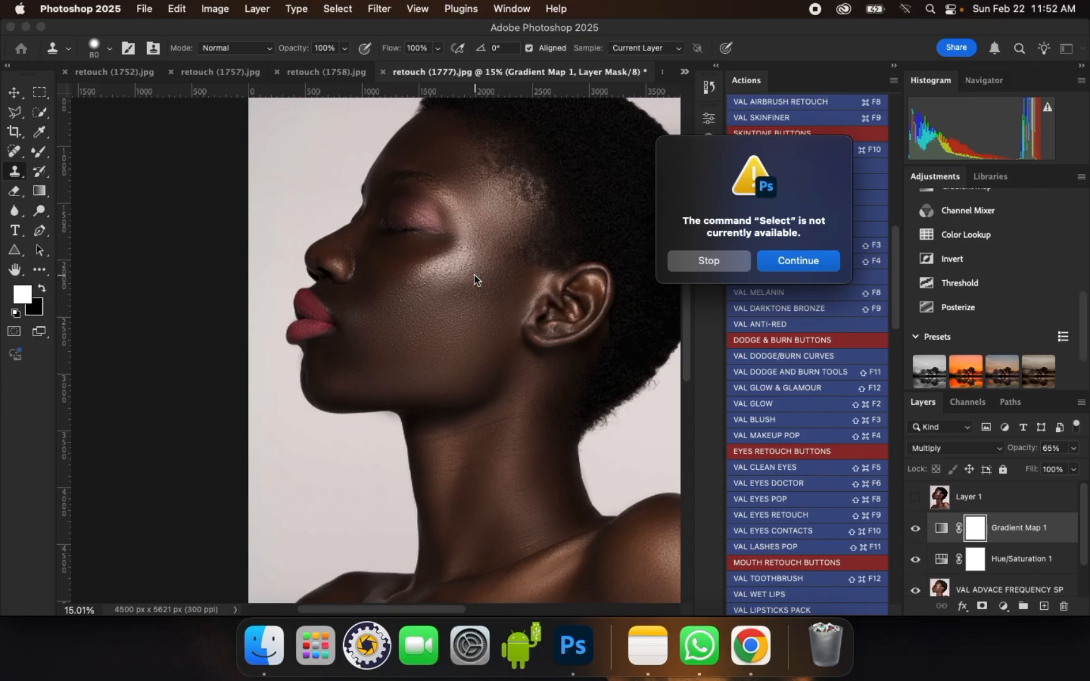
pyautogui.click(768, 262)
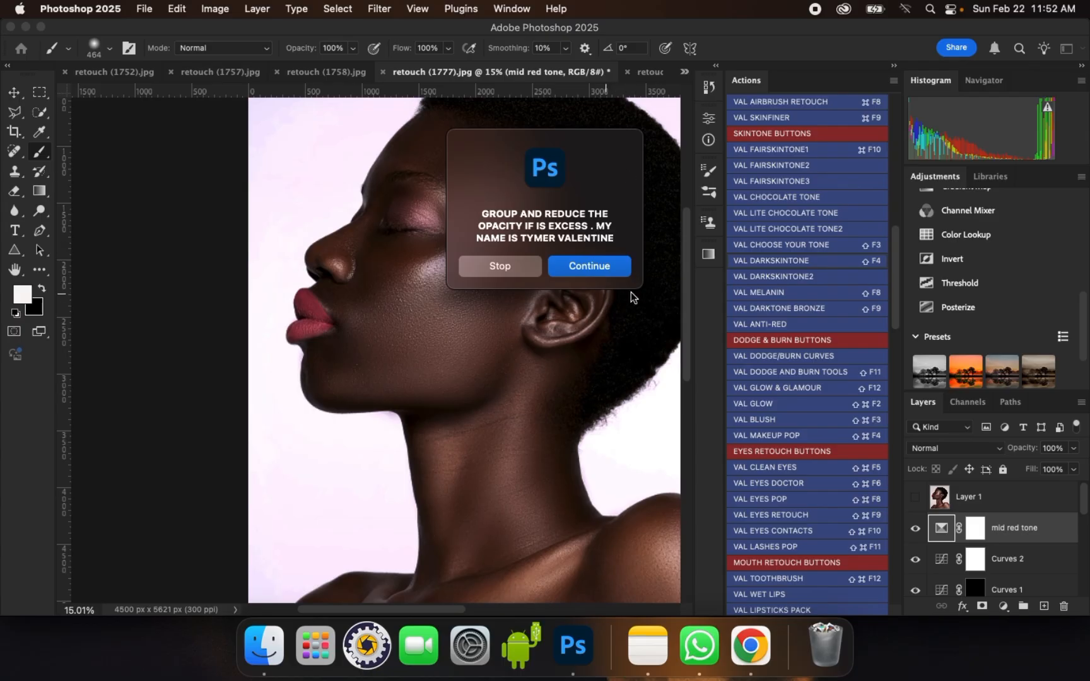
pyautogui.click(618, 270)
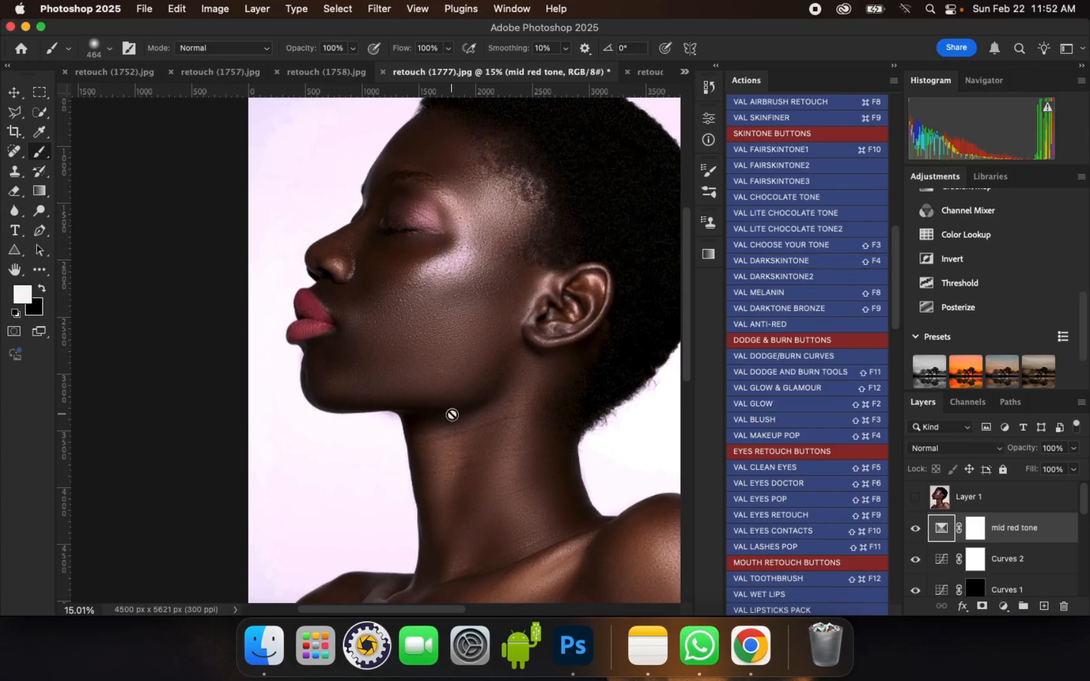
# Step: Merge all skin tone adjustment layers from mid red tone down to VAL ADVACE FREQUENCY SP into one layer
pyautogui.scroll(-2, 451, 414)
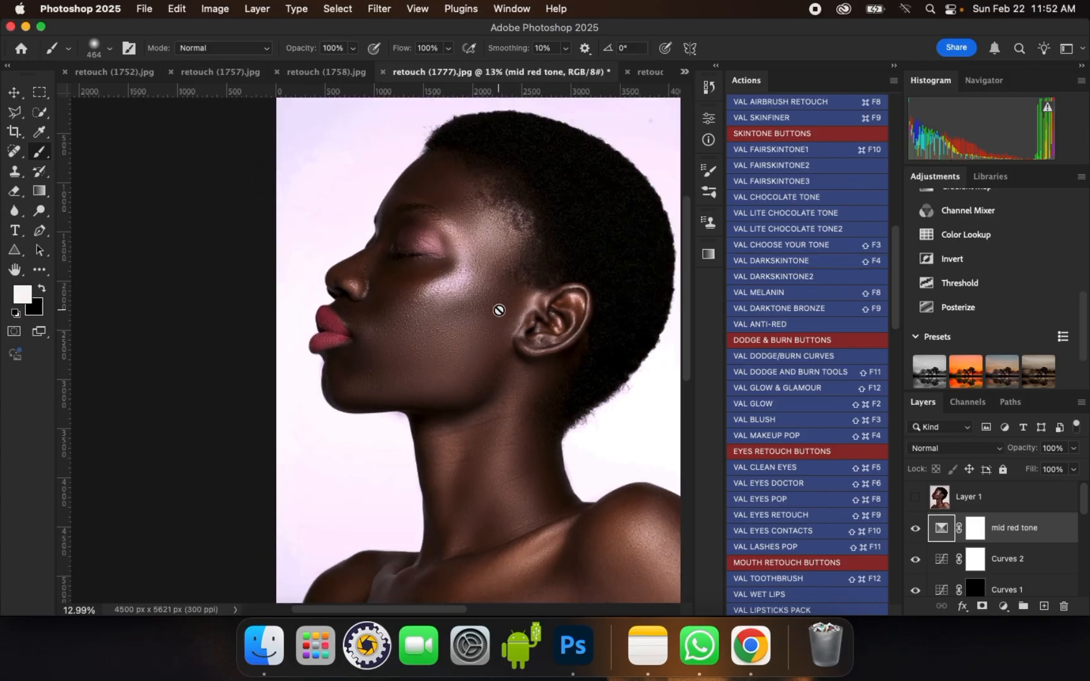
pyautogui.scroll(-3, 530, 258)
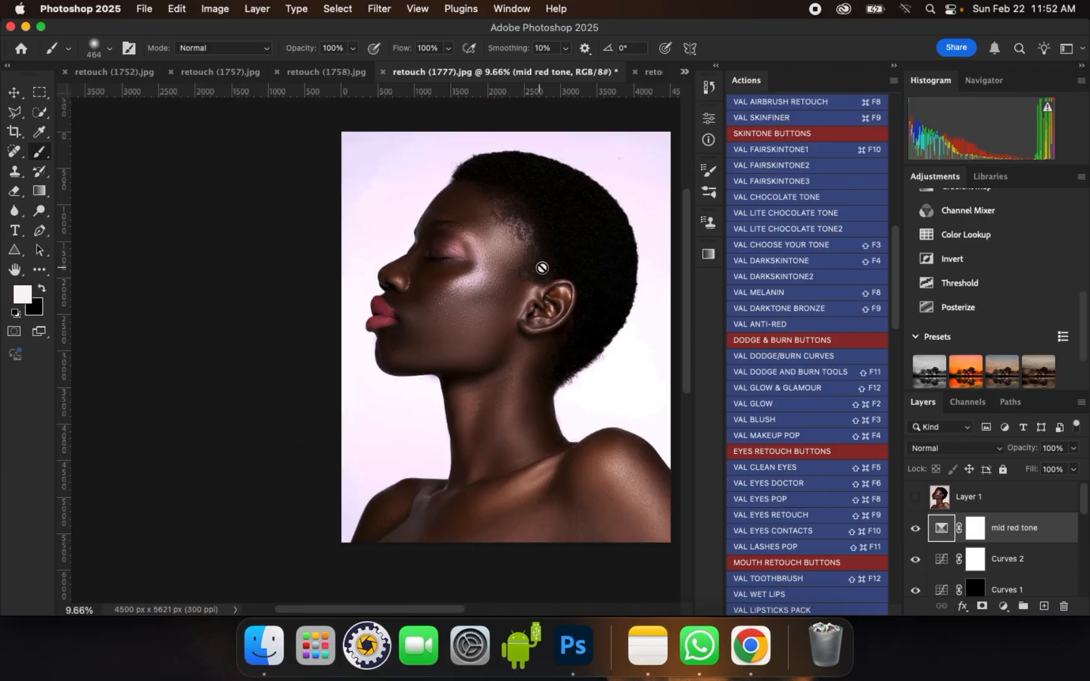
pyautogui.scroll(3, 508, 259)
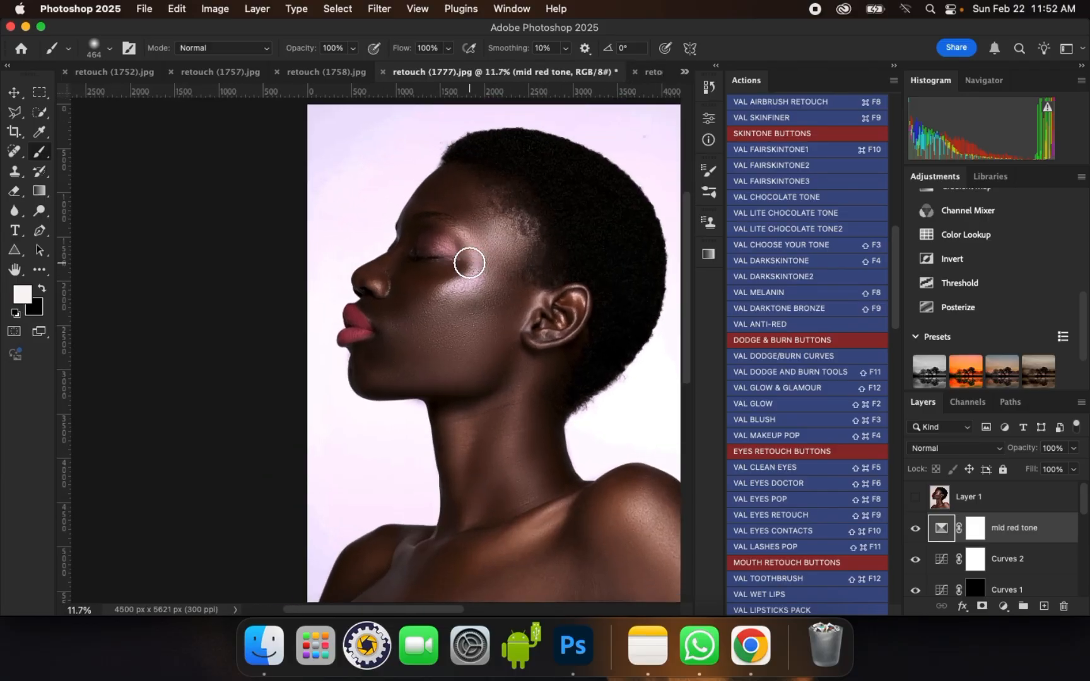
pyautogui.scroll(3, 498, 296)
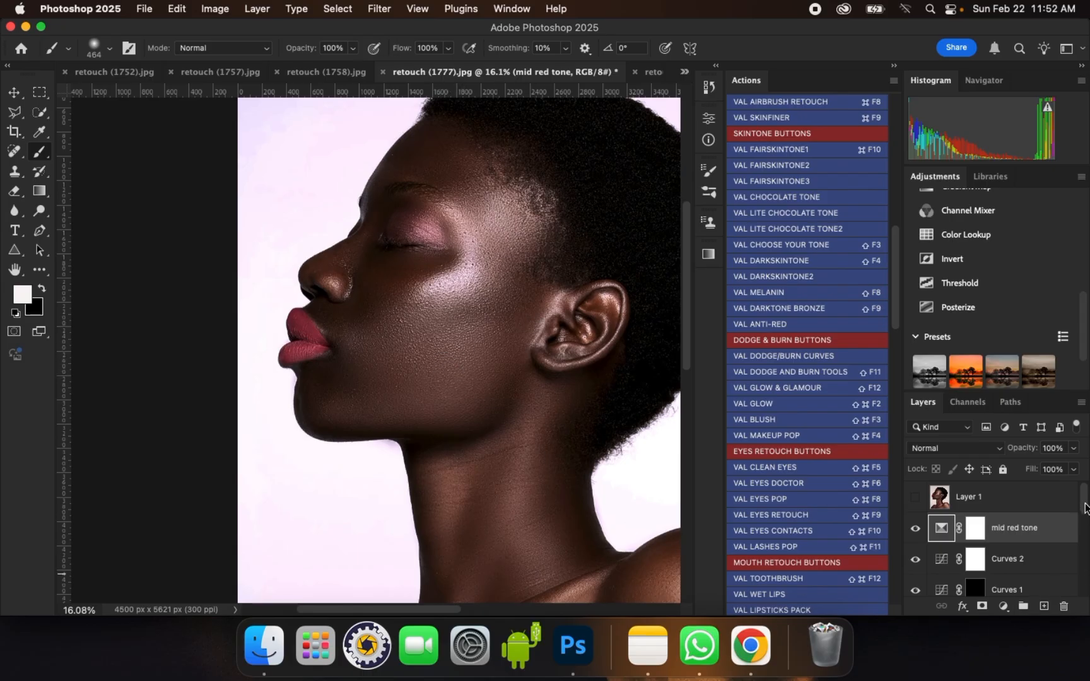
pyautogui.moveTo(1085, 508); pyautogui.dragTo(1084, 586)
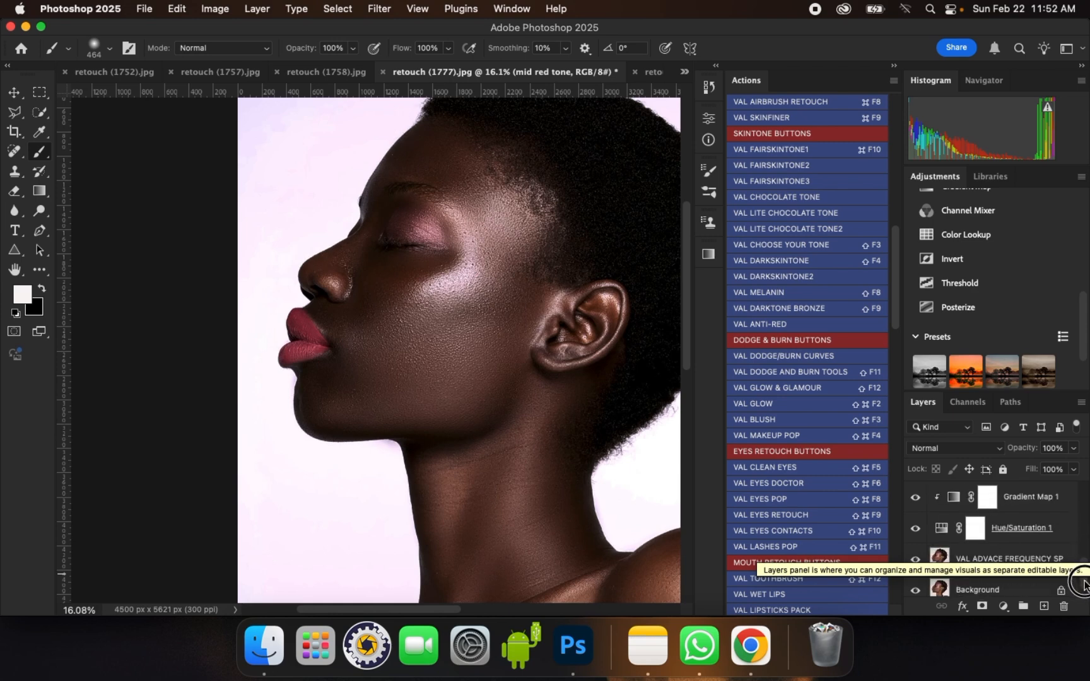
pyautogui.keyDown('shift'); pyautogui.click(1005, 558); pyautogui.keyUp('shift')
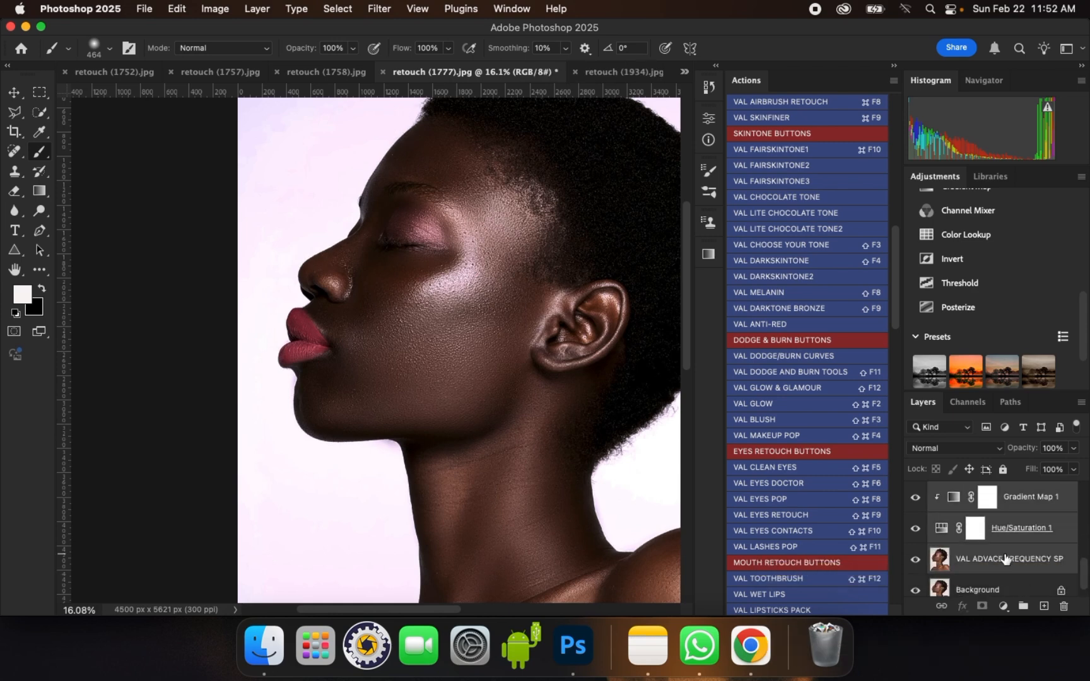
pyautogui.press('super+e')
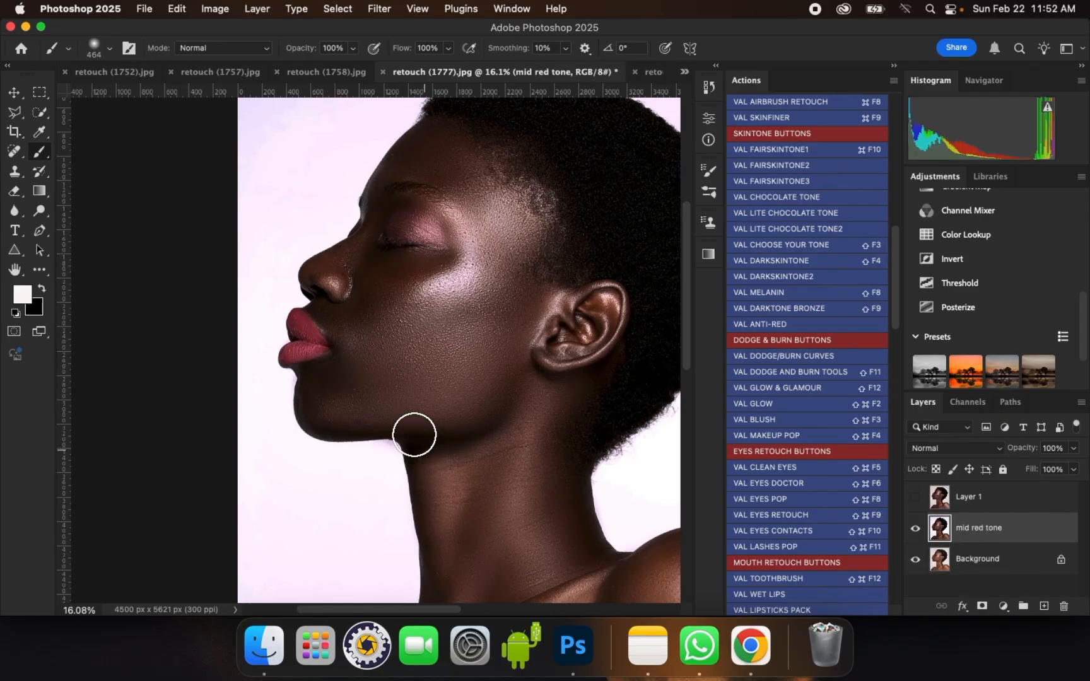
# Step: Sample the lips as the foreground color and shift it to a strong saturated red, about #de1c40
pyautogui.scroll(2, 307, 333)
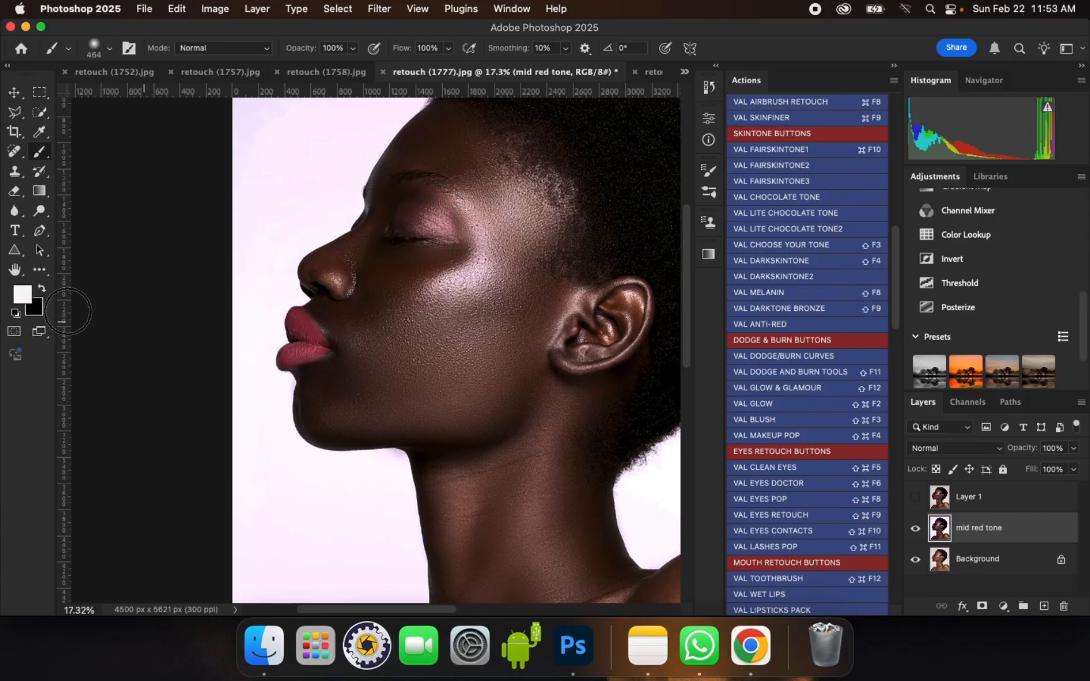
pyautogui.click(24, 294)
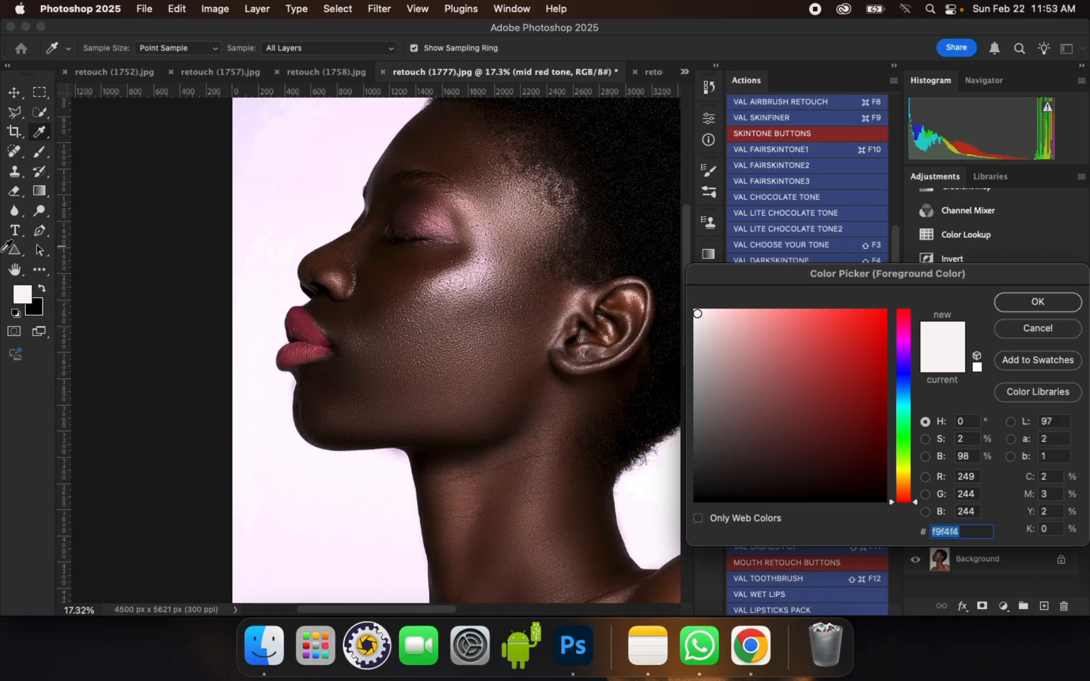
pyautogui.click(308, 352)
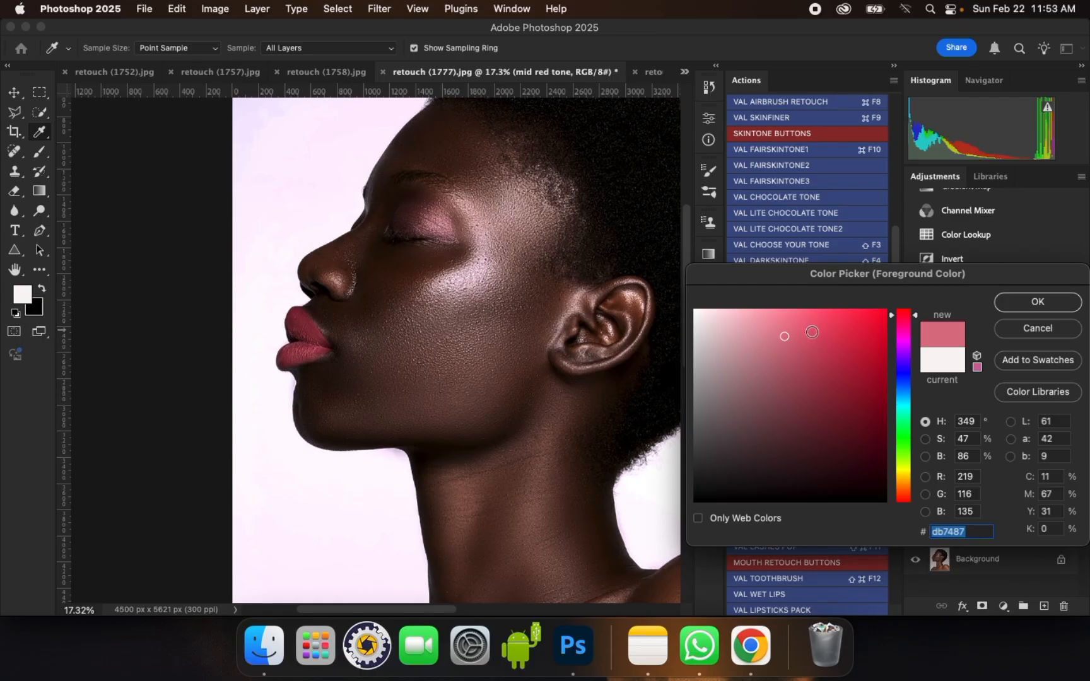
pyautogui.moveTo(812, 332)
pyautogui.mouseDown()
pyautogui.moveTo(829, 321)
pyautogui.moveTo(843, 371)
pyautogui.moveTo(859, 376)
pyautogui.moveTo(851, 325)
pyautogui.moveTo(862, 319)
pyautogui.moveTo(862, 333)
pyautogui.mouseUp()
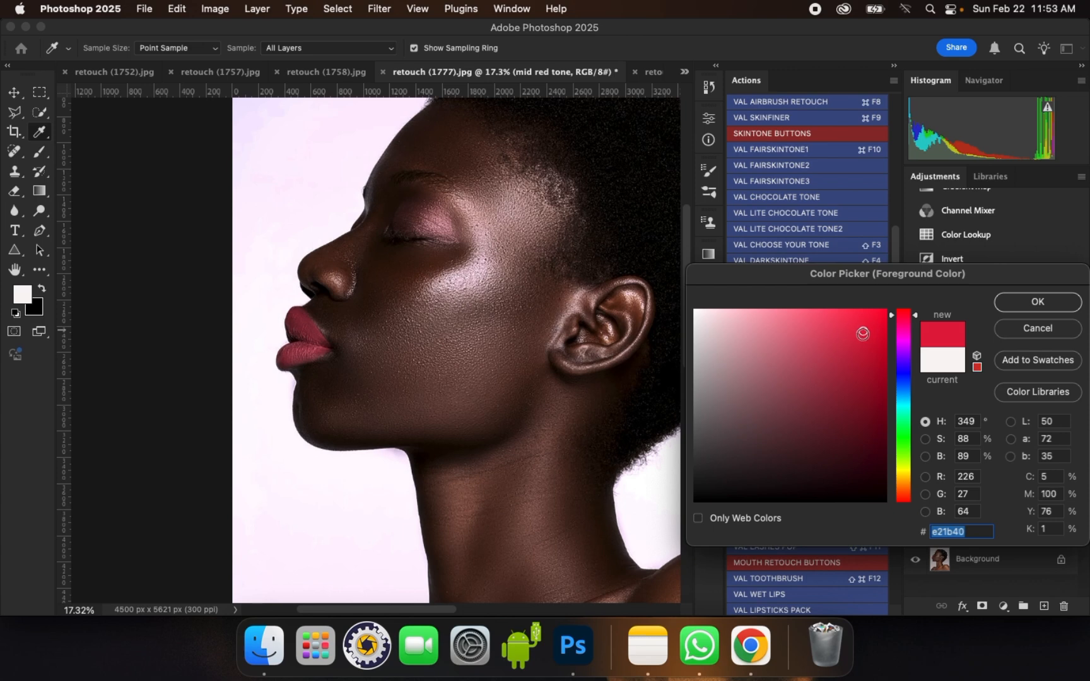
pyautogui.click(1008, 304)
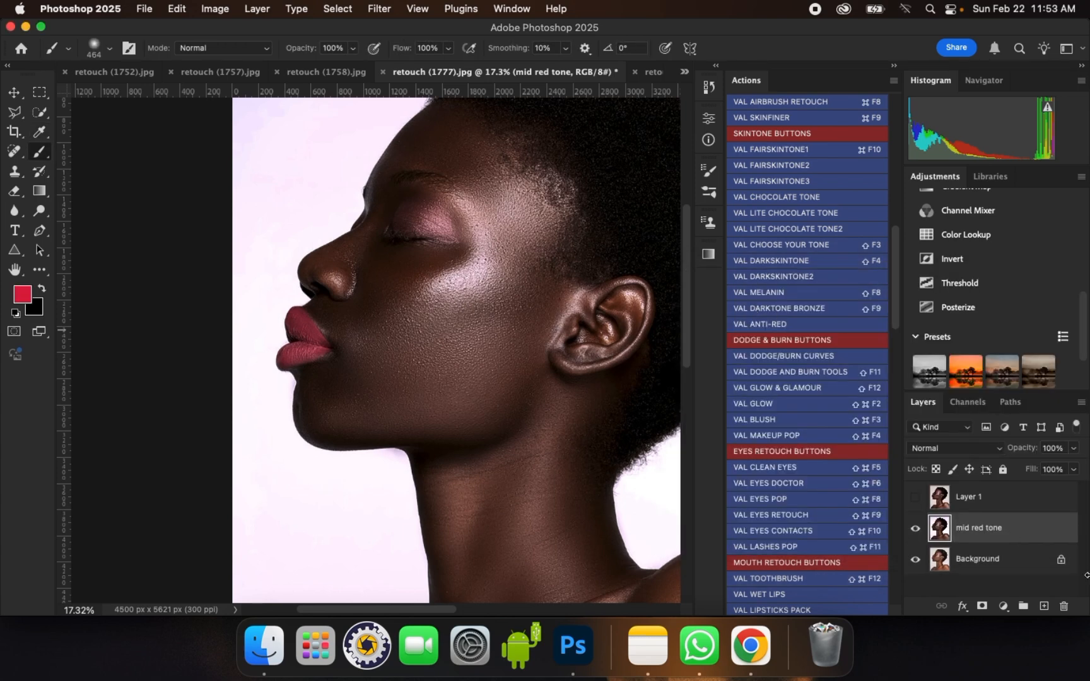
# Step: Add a Solid Color fill layer in red #de1c40 above mid red tone and set its blend mode to Soft Light
pyautogui.click(1005, 607)
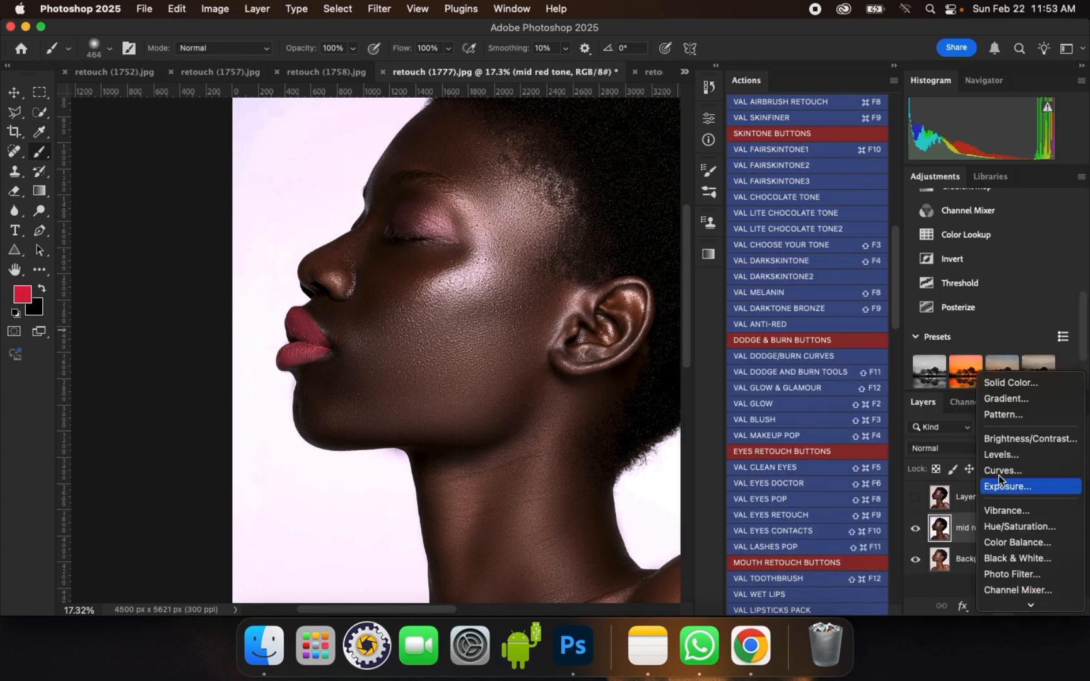
pyautogui.click(1023, 388)
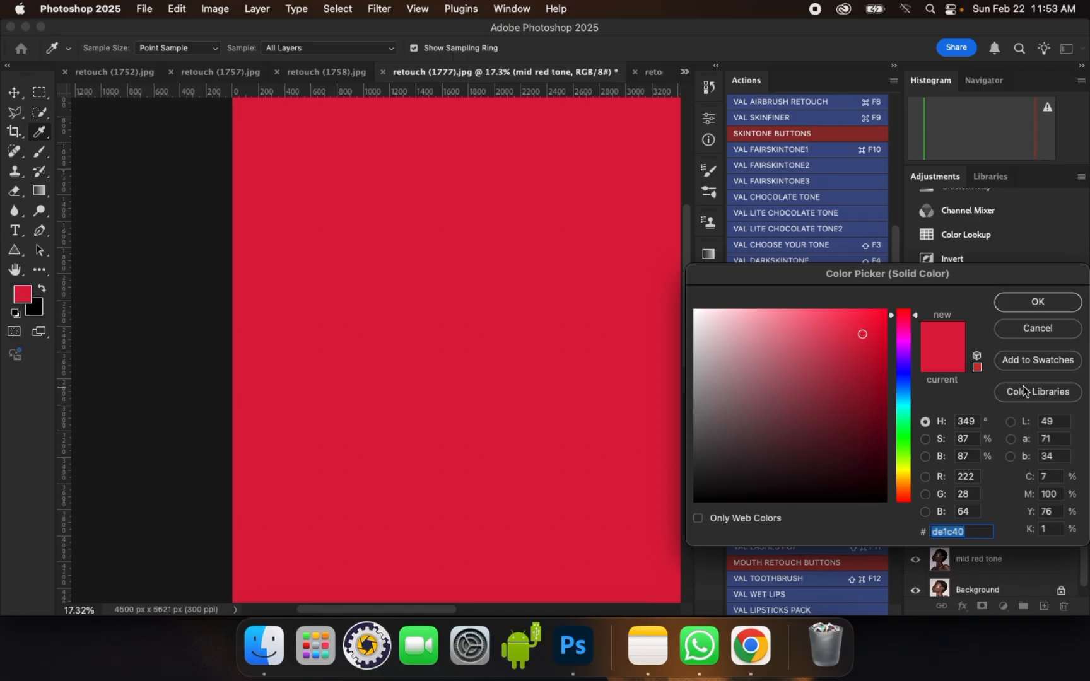
pyautogui.click(1070, 307)
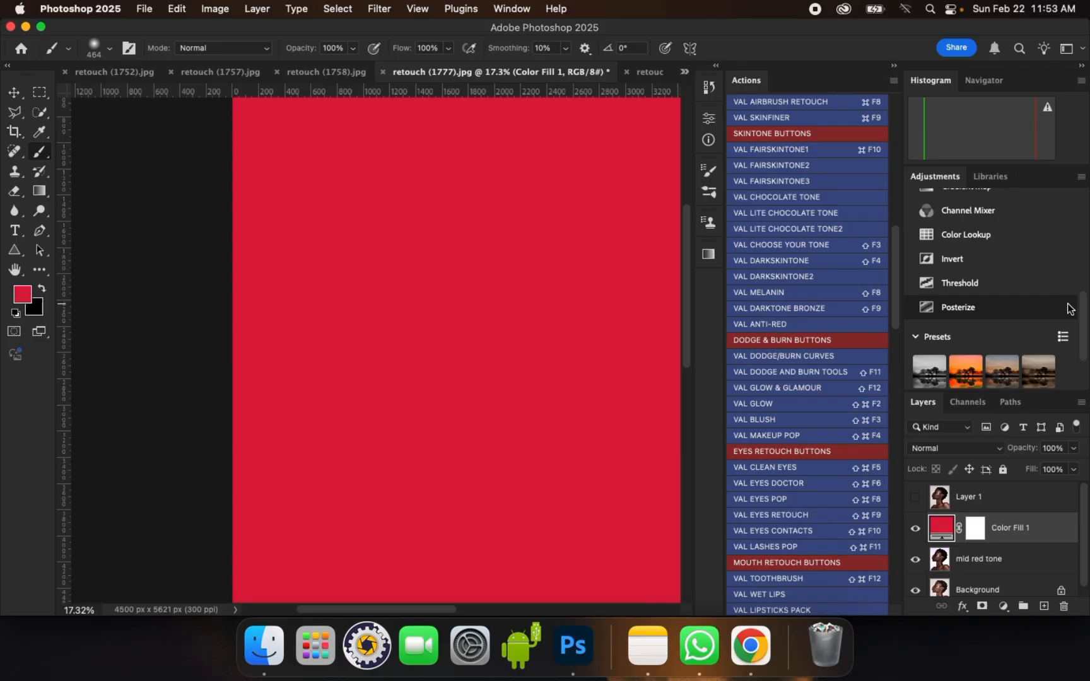
pyautogui.click(998, 448)
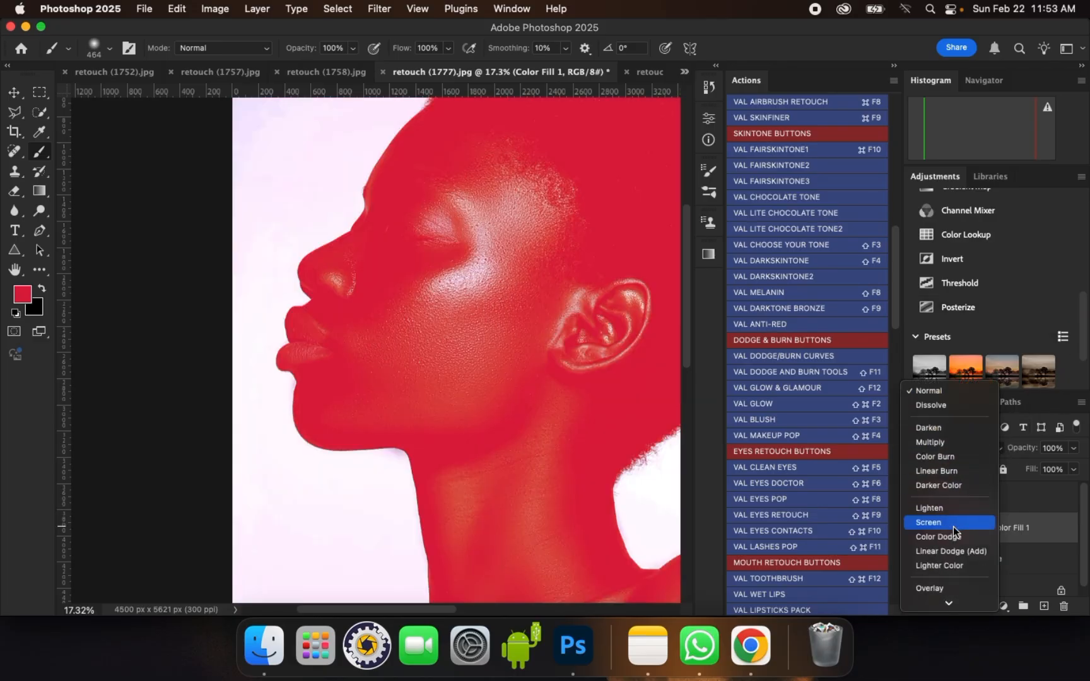
pyautogui.scroll(-3, 953, 527)
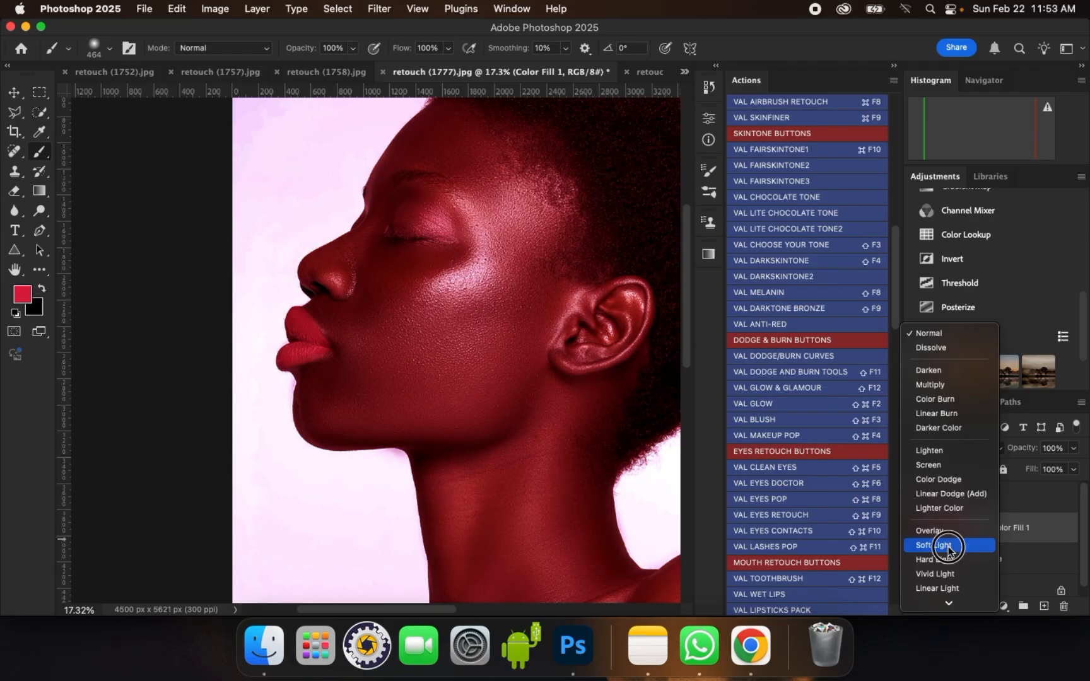
pyautogui.click(946, 546)
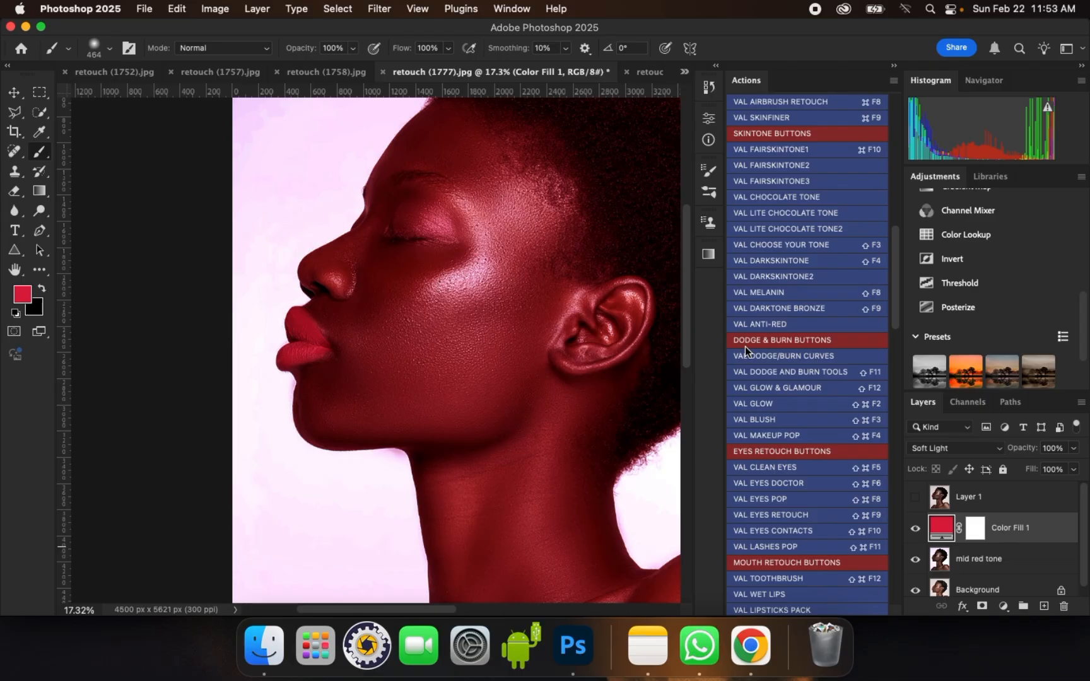
# Step: Invert the Color Fill 1 layer mask to black to hide the red fill
pyautogui.press('super+equal')
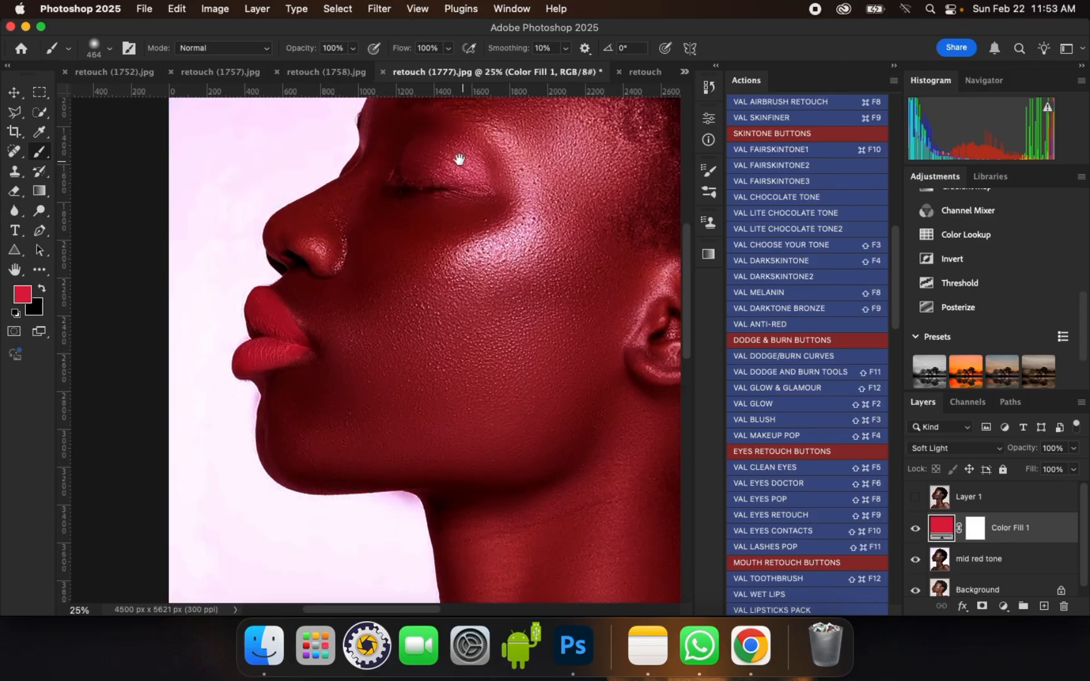
pyautogui.moveTo(587, 202); pyautogui.dragTo(535, 266)
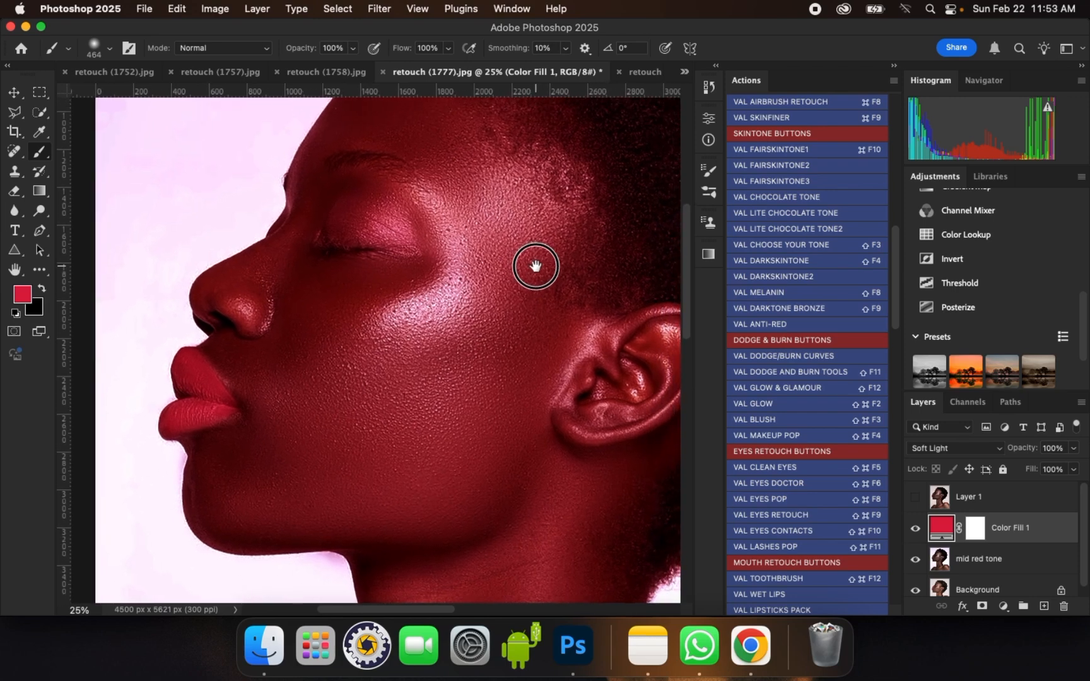
pyautogui.click(975, 530)
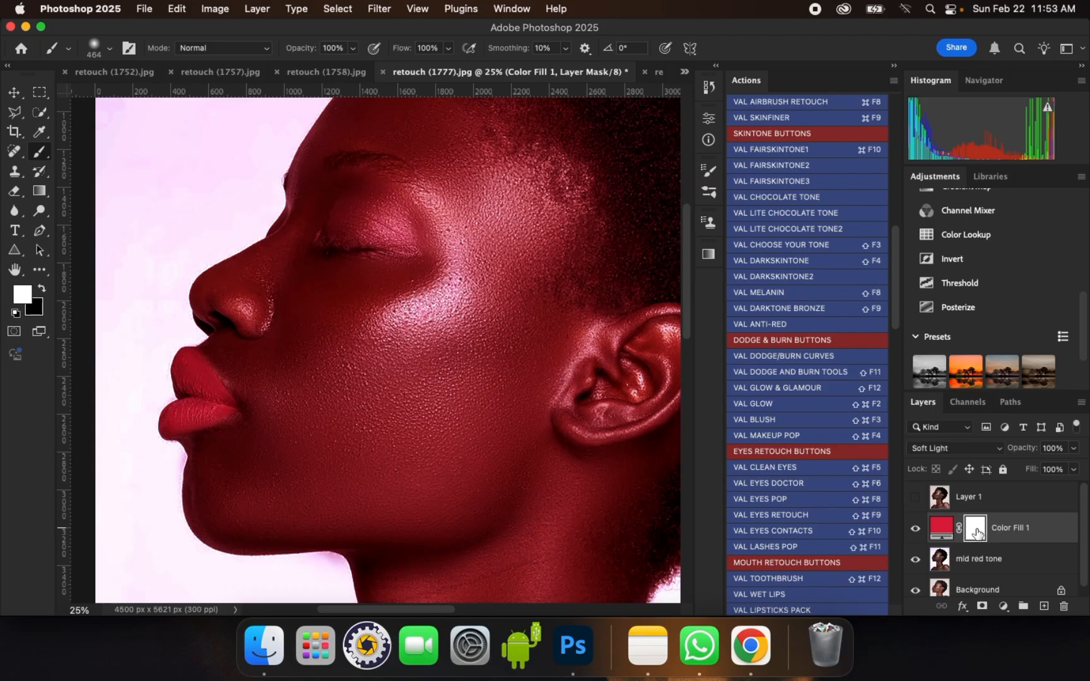
pyautogui.press('super+i')
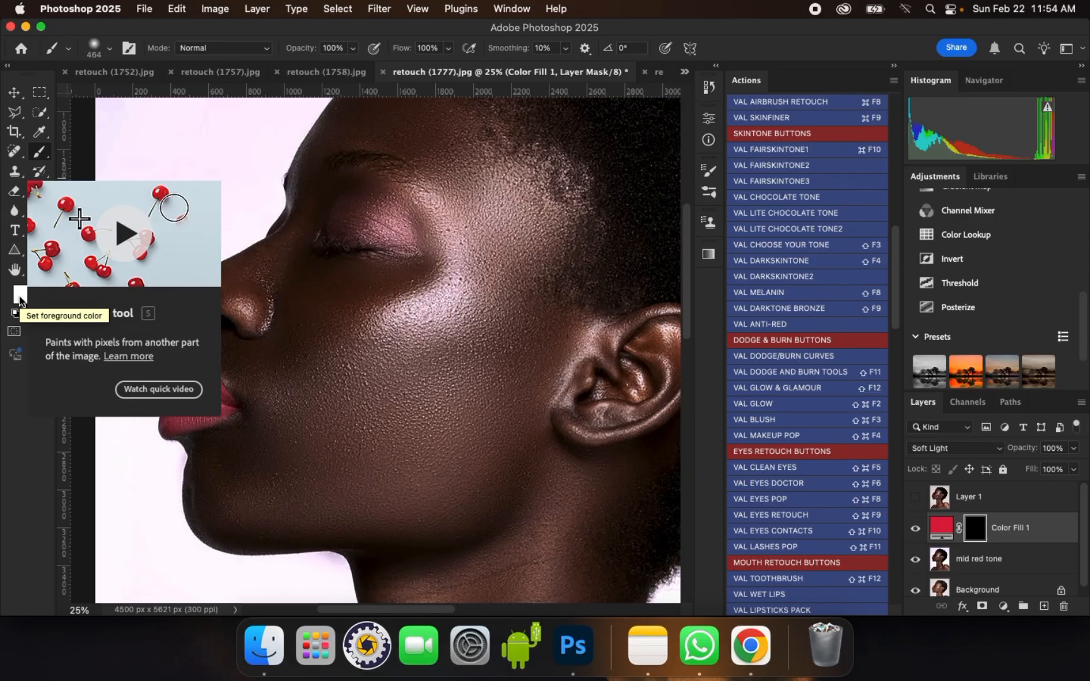
# Step: Paint white on the Color Fill 1 mask over the closed eyelid with a reduced brush to apply red eyeshadow
pyautogui.press('[')
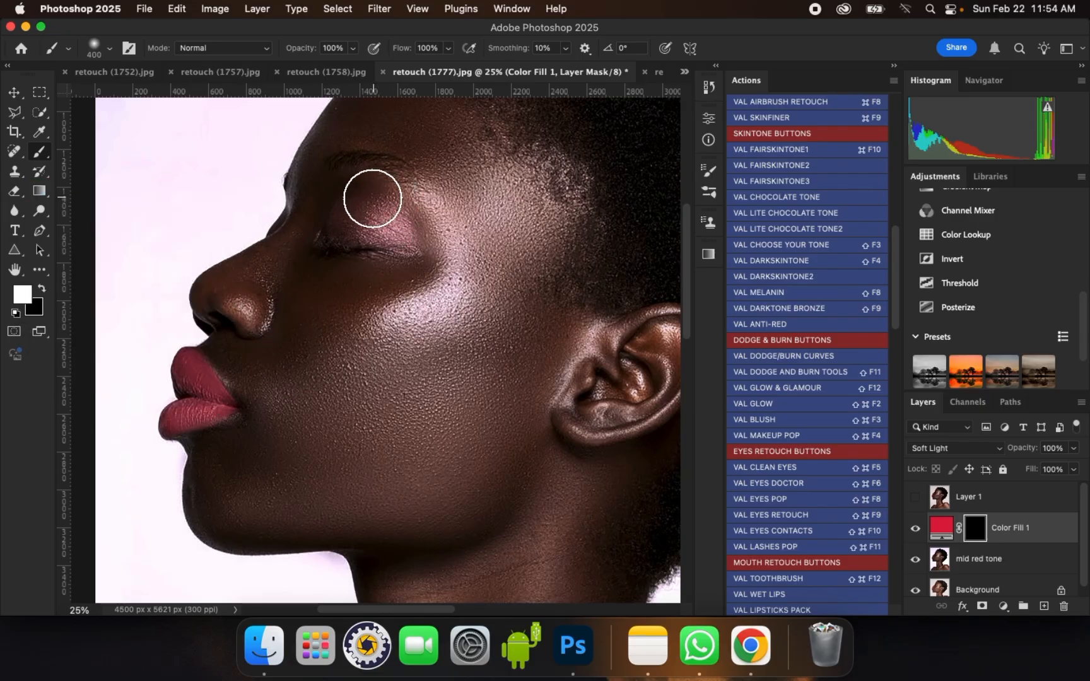
pyautogui.press('[')
pyautogui.press('[')
pyautogui.press('[')
pyautogui.press('[')
pyautogui.moveTo(336, 225)
pyautogui.mouseDown()
pyautogui.moveTo(365, 203)
pyautogui.moveTo(408, 241)
pyautogui.moveTo(342, 231)
pyautogui.moveTo(354, 199)
pyautogui.moveTo(336, 220)
pyautogui.moveTo(362, 199)
pyautogui.moveTo(399, 222)
pyautogui.moveTo(384, 203)
pyautogui.moveTo(424, 246)
pyautogui.mouseUp()
pyautogui.press(']')
pyautogui.press(']')
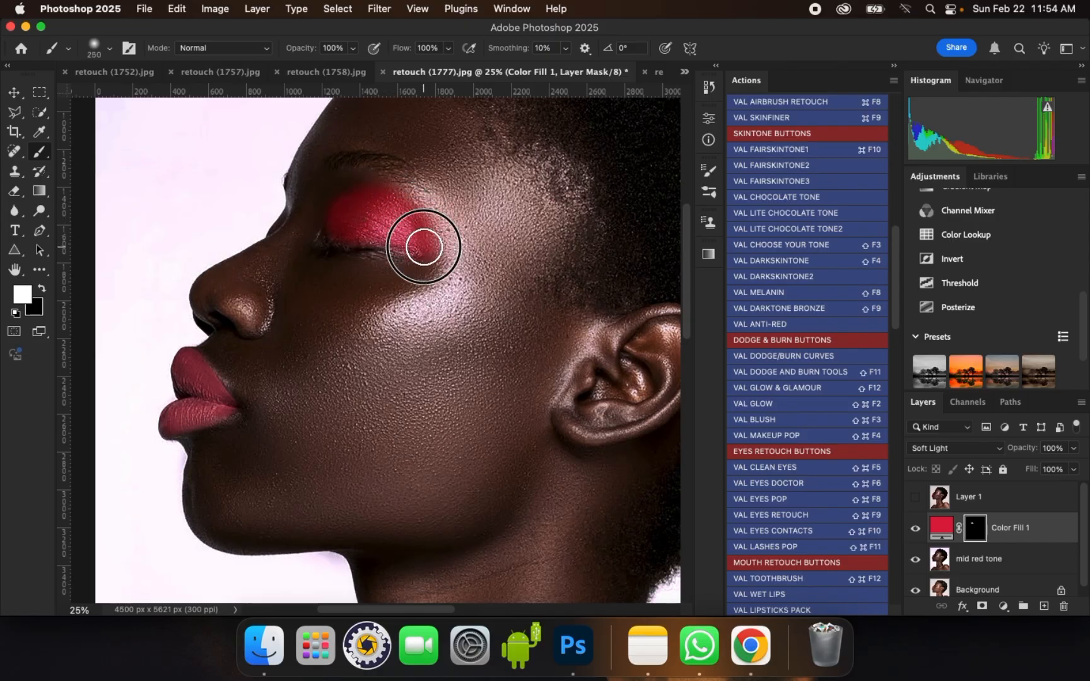
pyautogui.press('super+z')
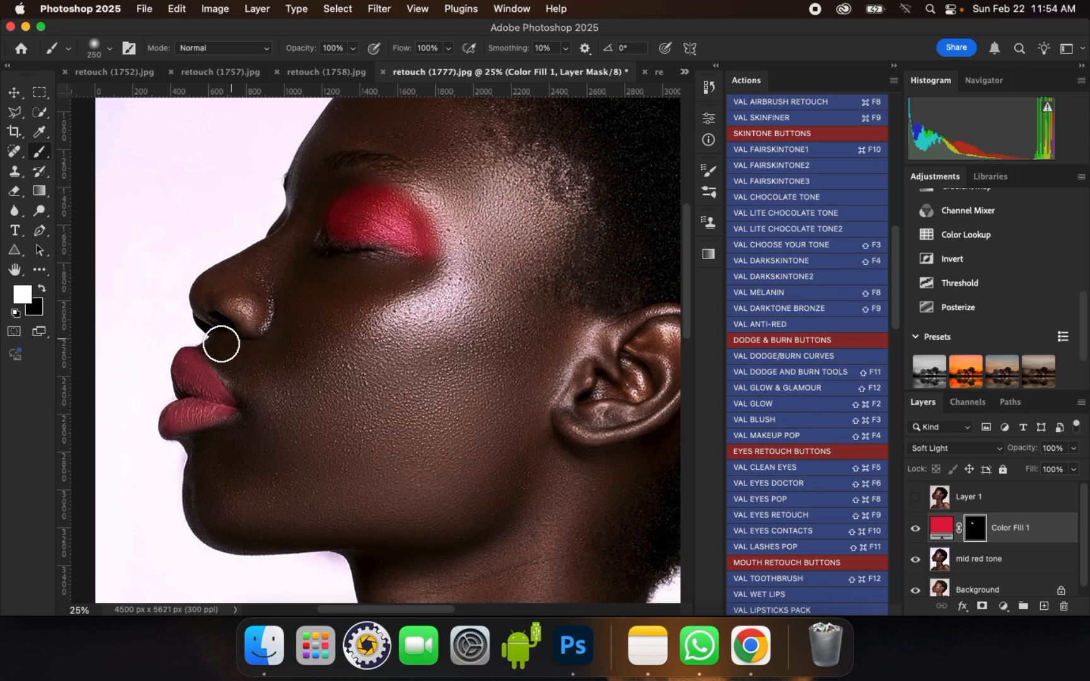
# Step: Paint white on the Color Fill 1 mask over both lips with a smaller brush to color them red
pyautogui.press('[')
pyautogui.press('[')
pyautogui.moveTo(188, 384)
pyautogui.mouseDown()
pyautogui.moveTo(223, 406)
pyautogui.moveTo(187, 410)
pyautogui.moveTo(171, 429)
pyautogui.moveTo(180, 413)
pyautogui.moveTo(214, 413)
pyautogui.moveTo(188, 416)
pyautogui.moveTo(224, 406)
pyautogui.mouseUp()
pyautogui.press('[')
pyautogui.scroll(-1, 321, 296)
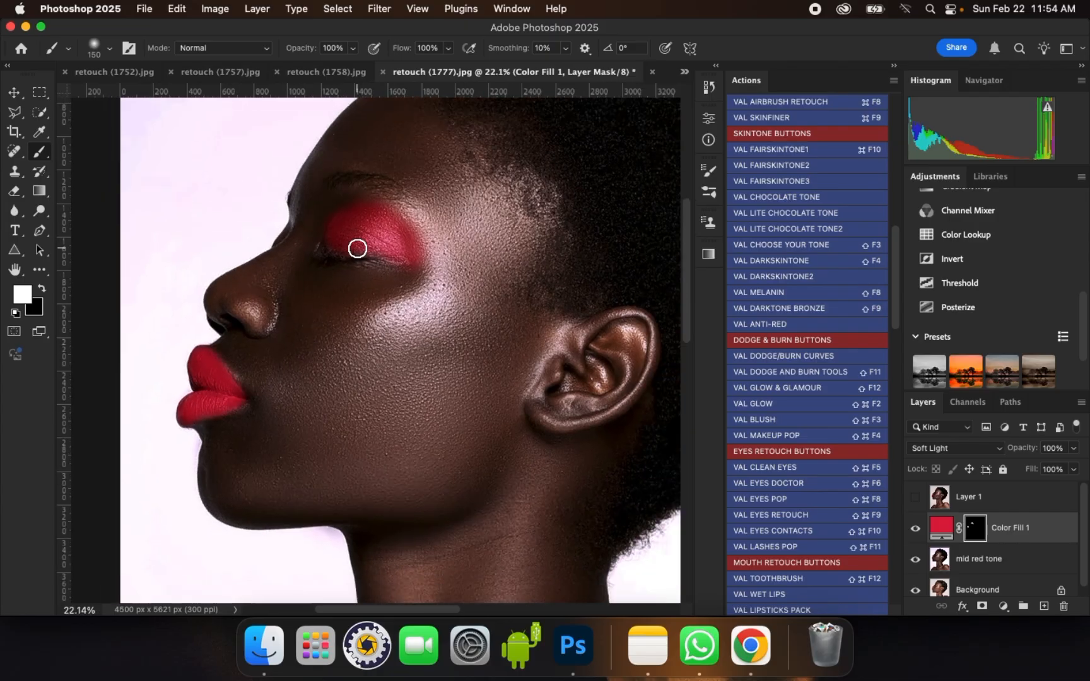
# Step: Refine the red eyeshadow by painting more white on the mask over the eyelid with a 150 px brush
pyautogui.scroll(-2, 357, 248)
pyautogui.scroll(3, 380, 202)
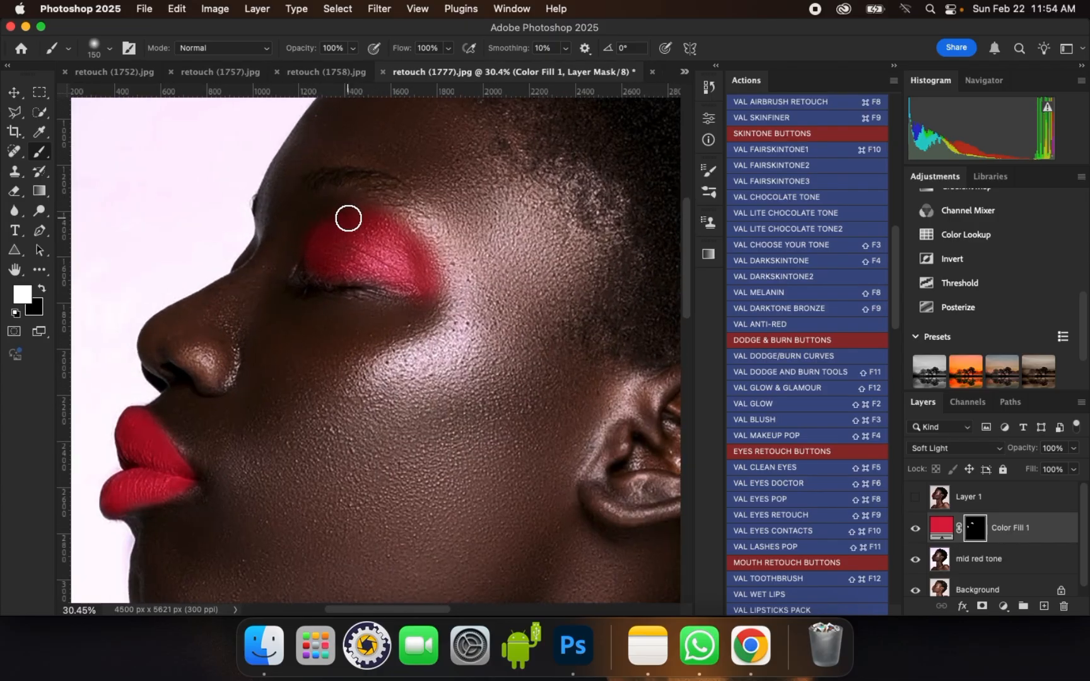
pyautogui.moveTo(348, 218)
pyautogui.mouseDown()
pyautogui.moveTo(324, 227)
pyautogui.moveTo(344, 214)
pyautogui.moveTo(365, 219)
pyautogui.moveTo(355, 258)
pyautogui.moveTo(391, 273)
pyautogui.mouseUp()
pyautogui.scroll(-4, 391, 272)
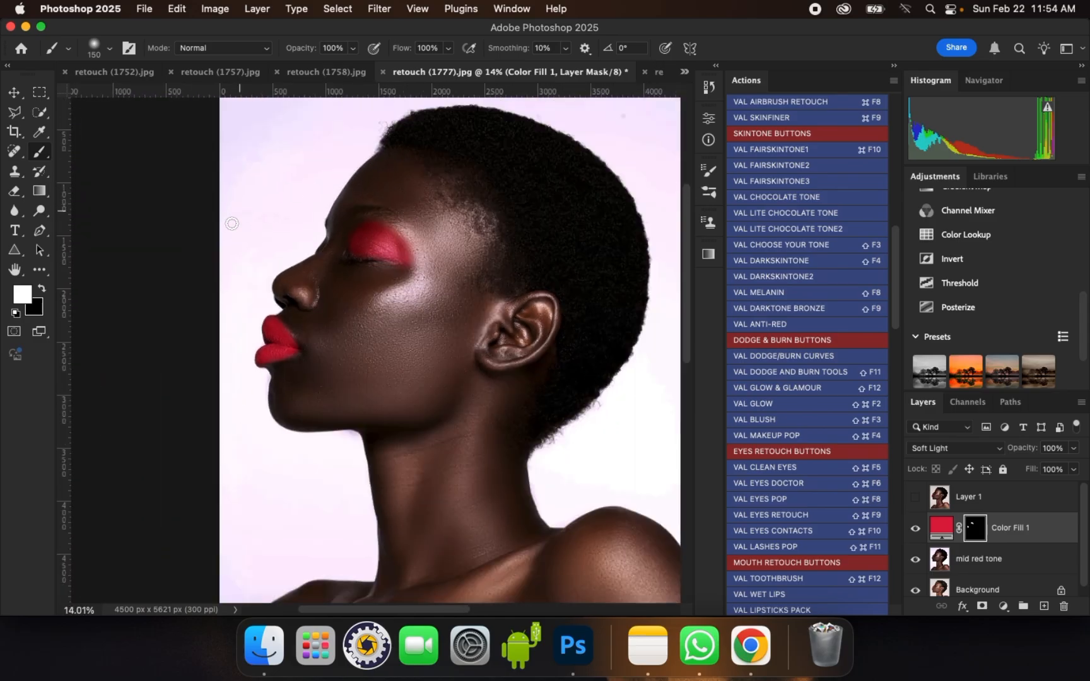
# Step: Examine the red lips and eyeshadow on the portrait and look through the retouching actions
pyautogui.scroll(1, 280, 282)
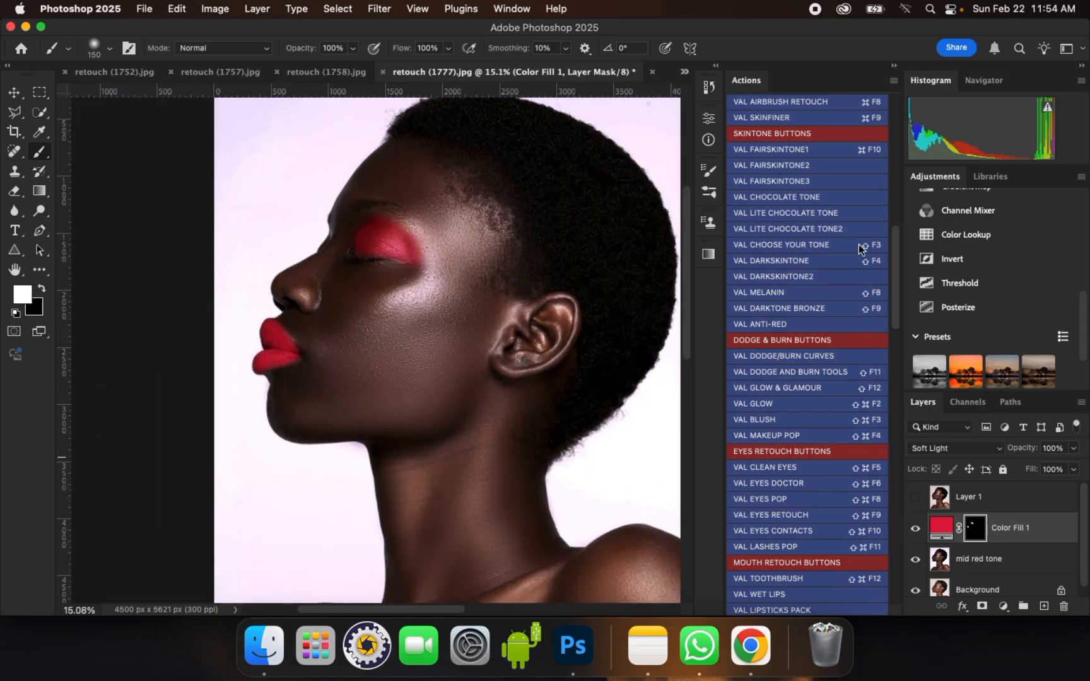
pyautogui.scroll(1, 447, 246)
pyautogui.moveTo(890, 294)
pyautogui.mouseDown()
pyautogui.moveTo(885, 366)
pyautogui.moveTo(884, 277)
pyautogui.moveTo(880, 345)
pyautogui.mouseUp()
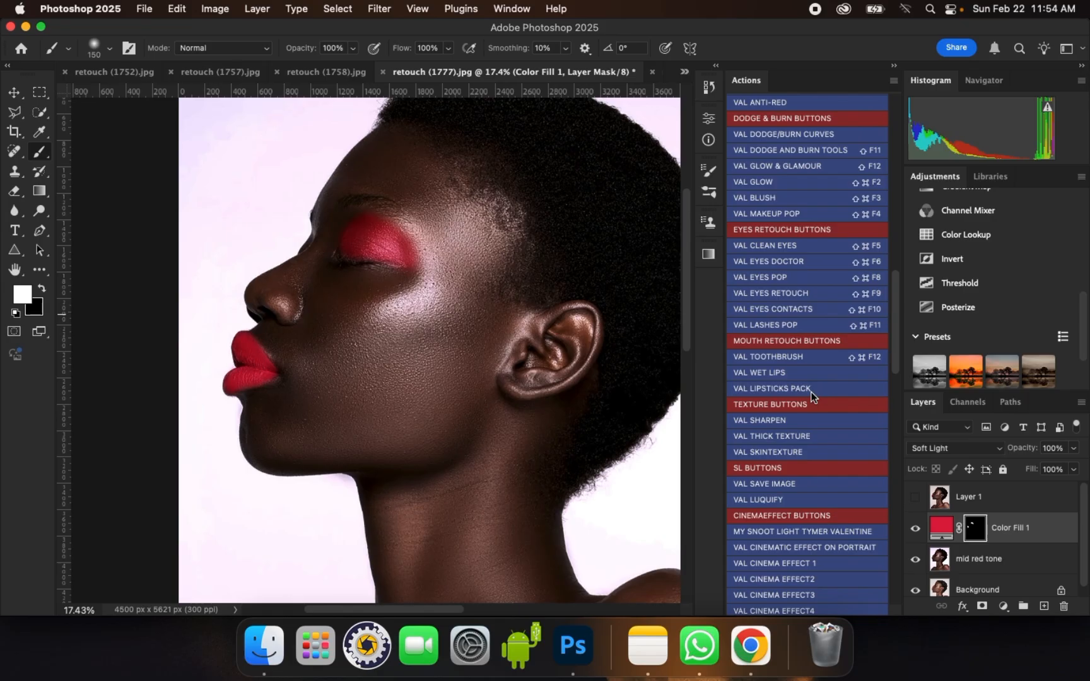
pyautogui.scroll(2, 341, 265)
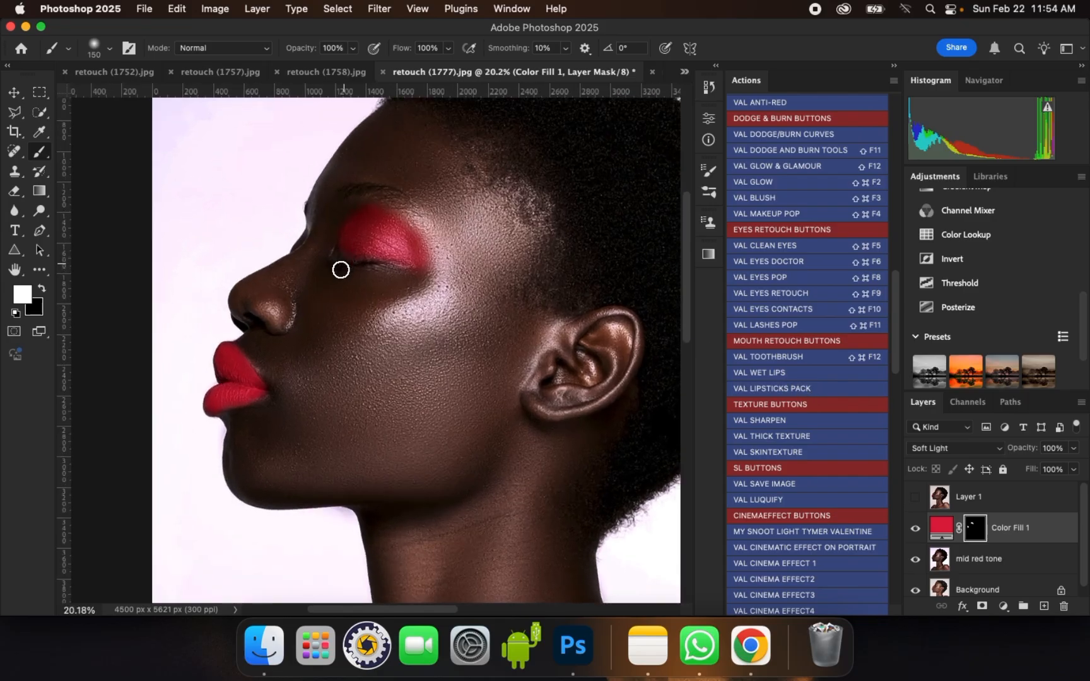
pyautogui.scroll(1, 227, 383)
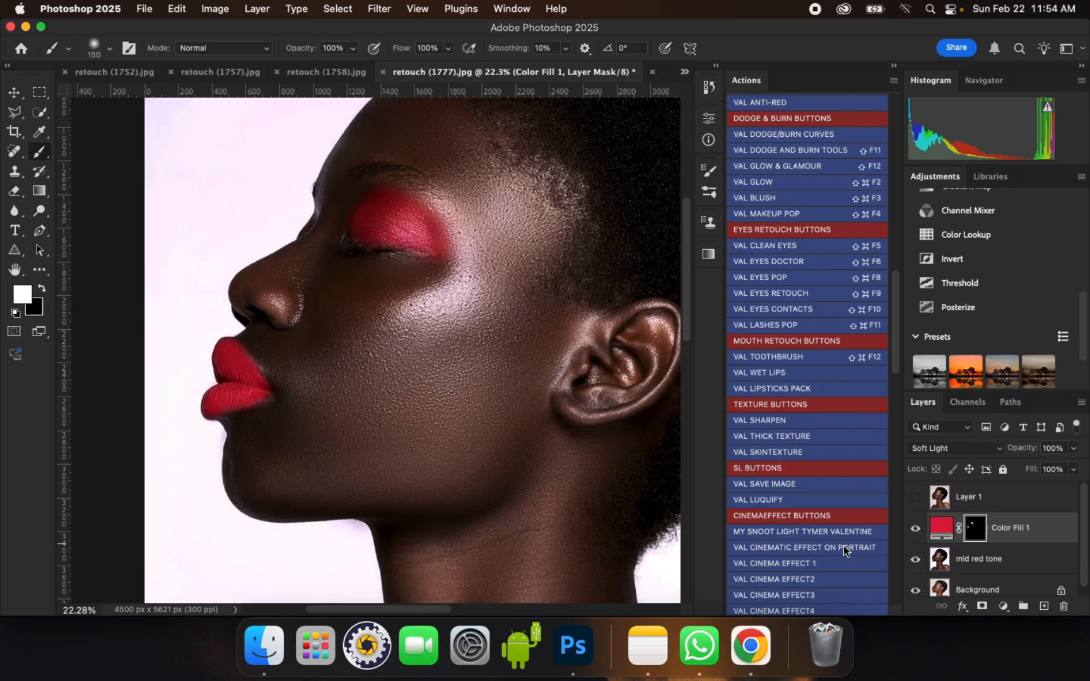
pyautogui.scroll(-3, 377, 282)
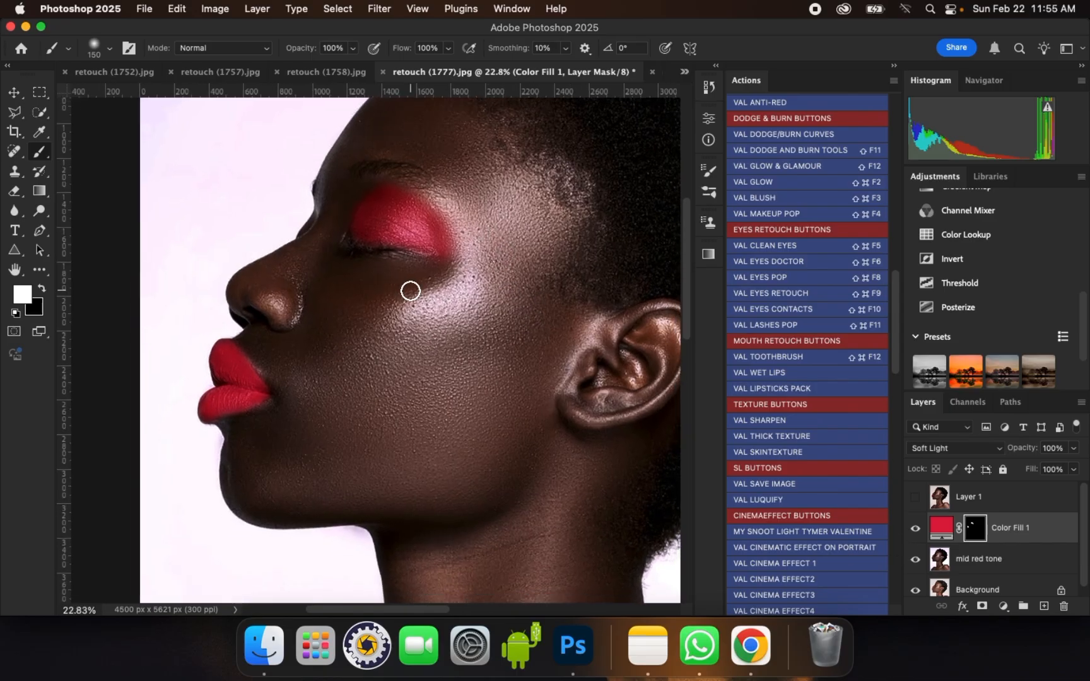
pyautogui.scroll(-2, 446, 276)
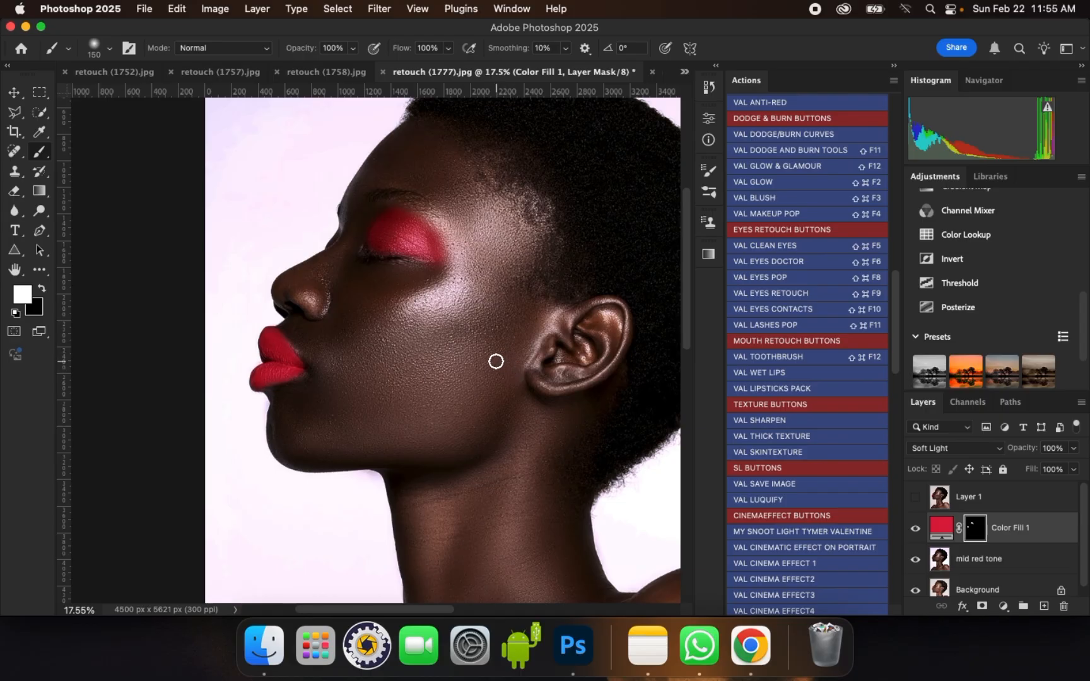
pyautogui.scroll(1, 480, 339)
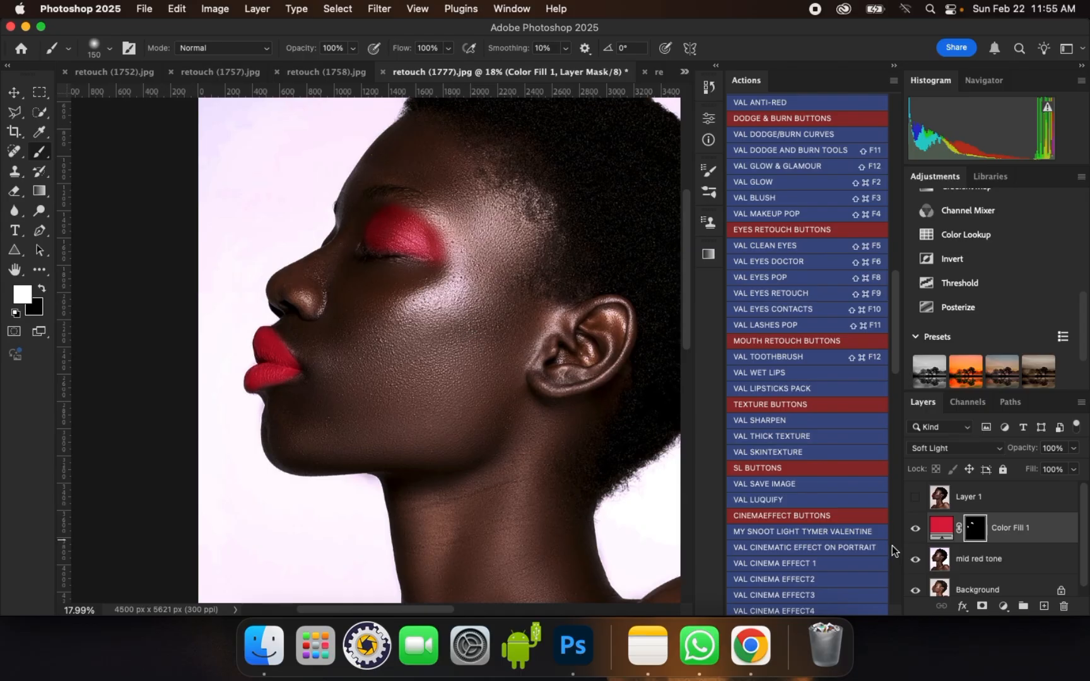
# Step: Add a Selective Color adjustment layer above Color Fill 1 and set cyan in the Reds to -27%
pyautogui.click(1002, 609)
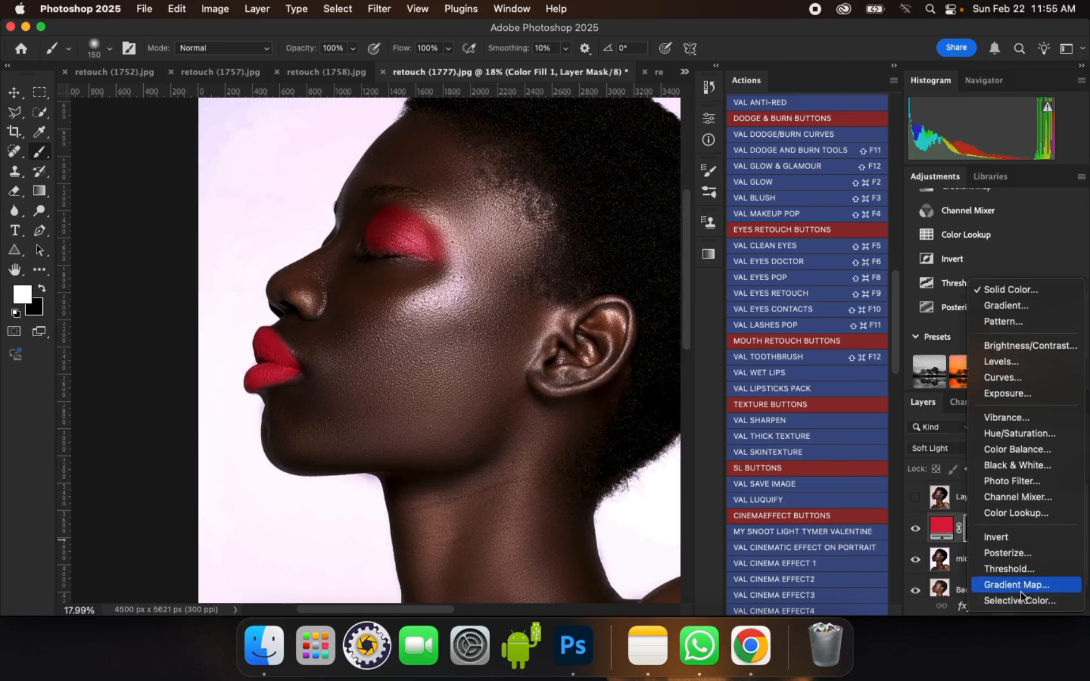
pyautogui.click(1032, 601)
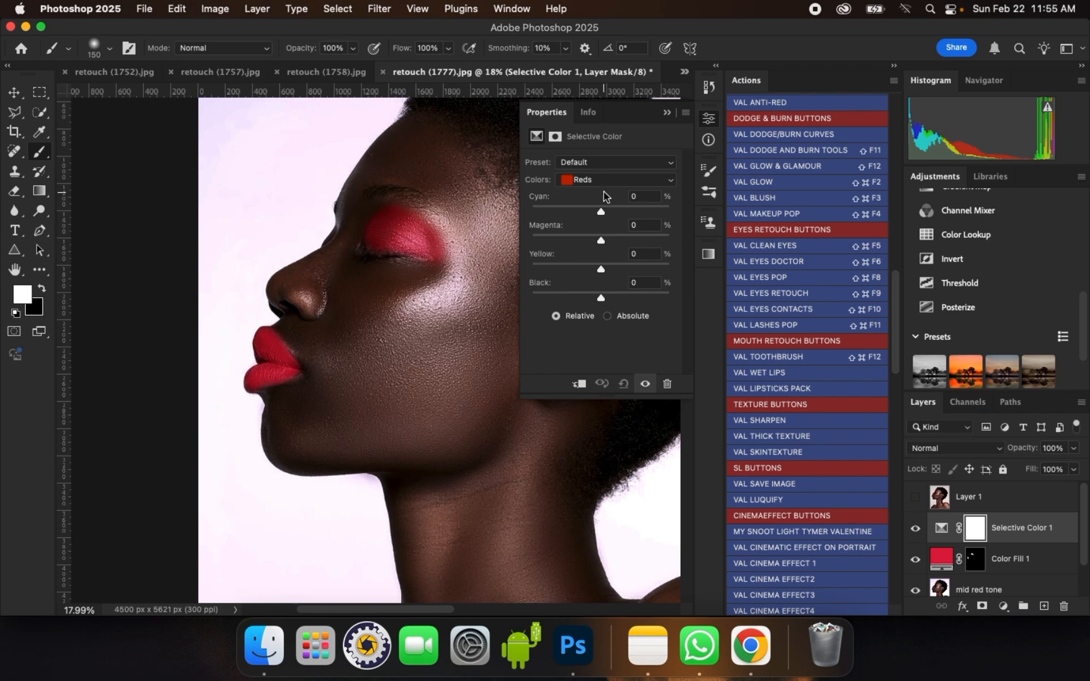
pyautogui.moveTo(600, 213)
pyautogui.mouseDown()
pyautogui.moveTo(617, 212)
pyautogui.moveTo(582, 217)
pyautogui.mouseUp()
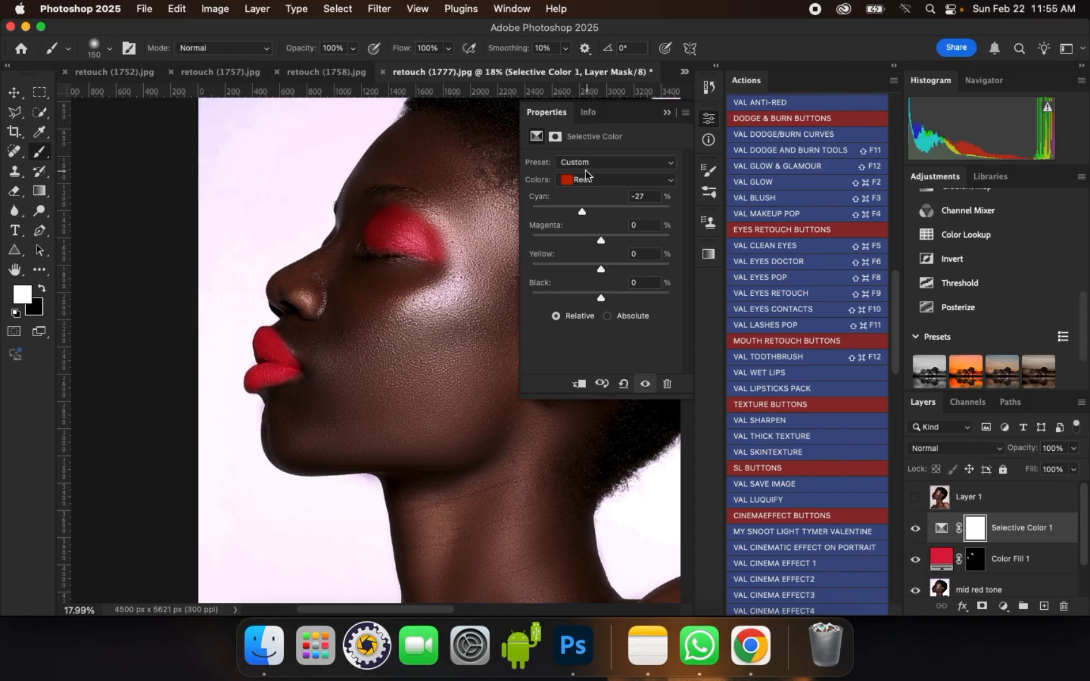
# Step: Set cyan in the Yellows of the Selective Color adjustment to about -16% and close its properties
pyautogui.click(590, 179)
pyautogui.click(618, 191)
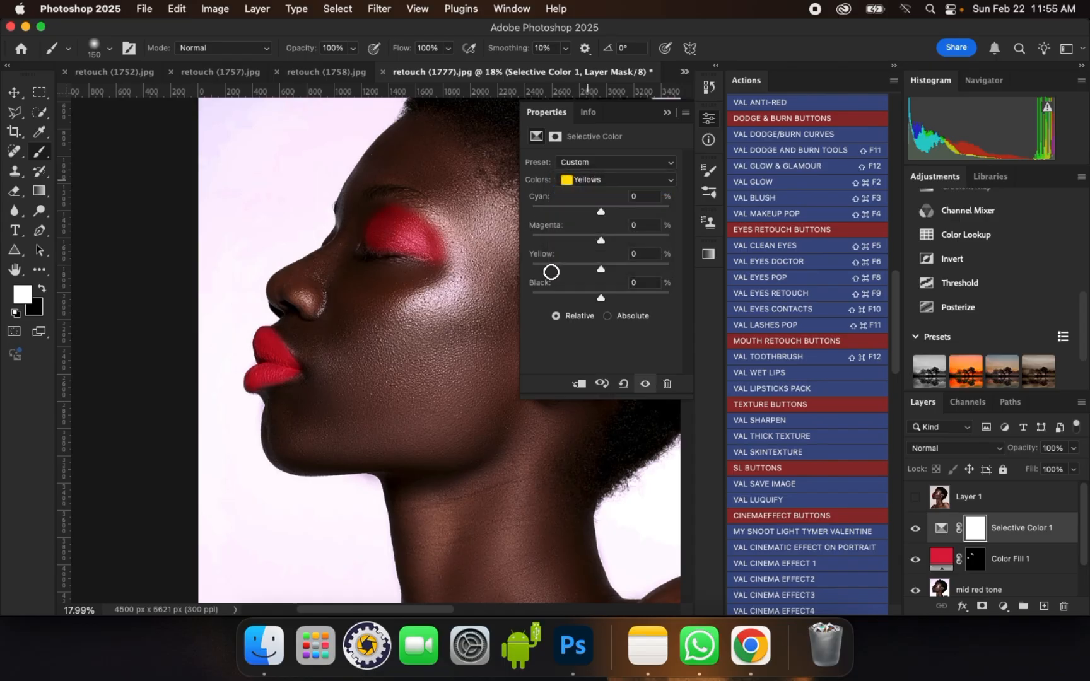
pyautogui.moveTo(602, 217)
pyautogui.mouseDown()
pyautogui.moveTo(635, 214)
pyautogui.moveTo(516, 213)
pyautogui.moveTo(588, 219)
pyautogui.mouseUp()
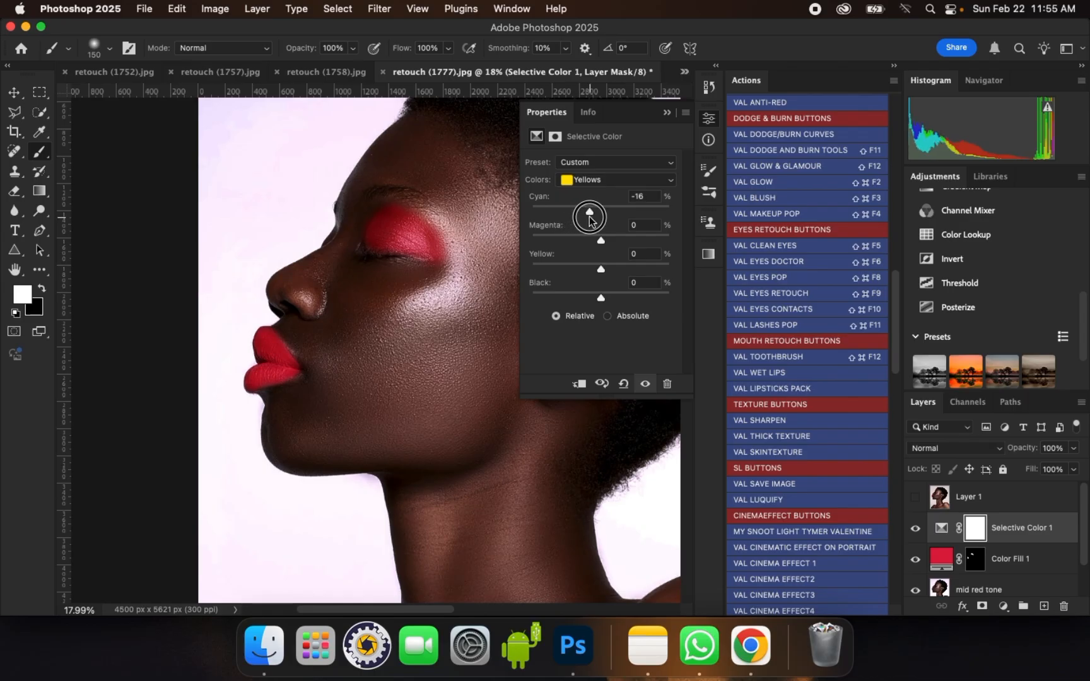
pyautogui.click(666, 114)
pyautogui.scroll(-5, 594, 273)
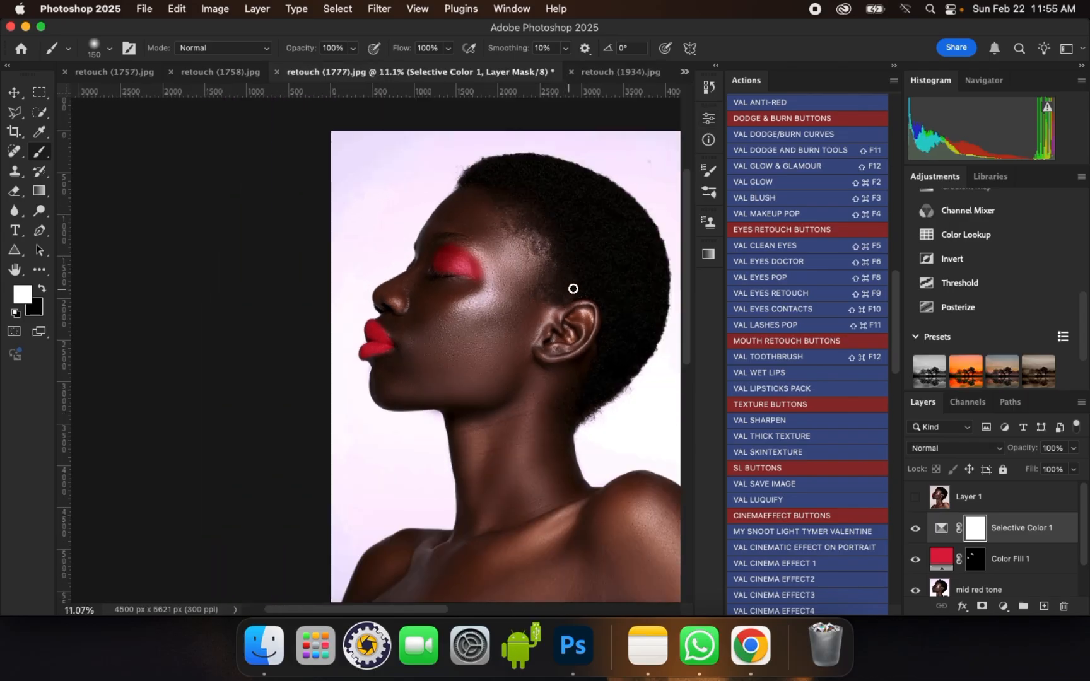
pyautogui.scroll(5, 495, 335)
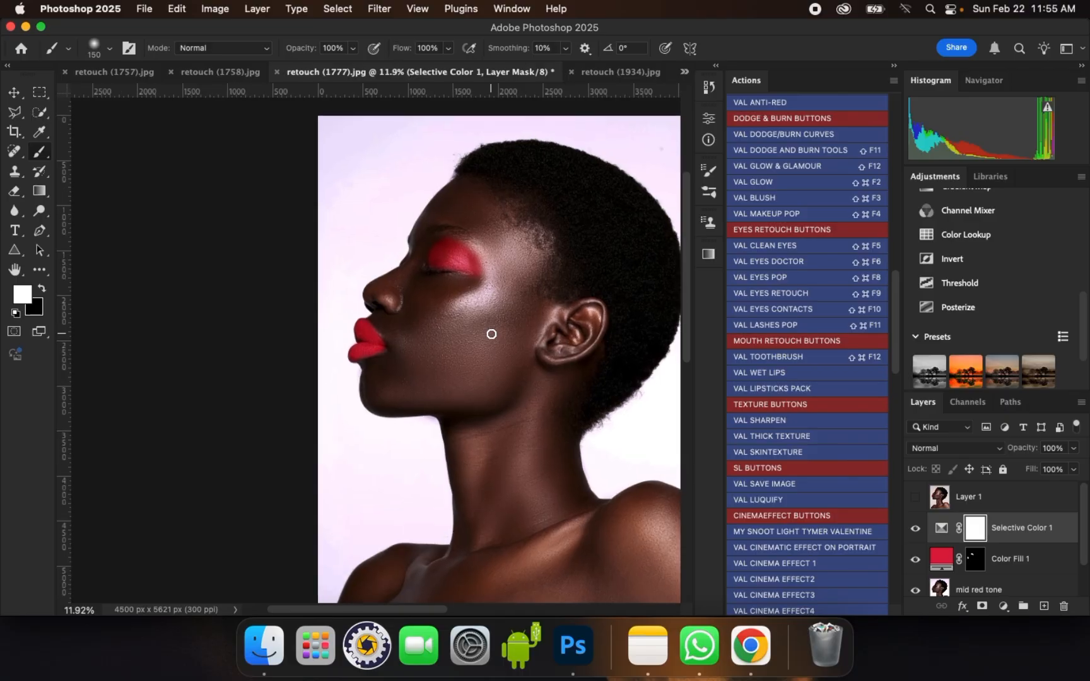
# Step: Compare the portrait with and without the Selective Color 1 adjustment by toggling its visibility
pyautogui.scroll(-2, 470, 316)
pyautogui.click(960, 520)
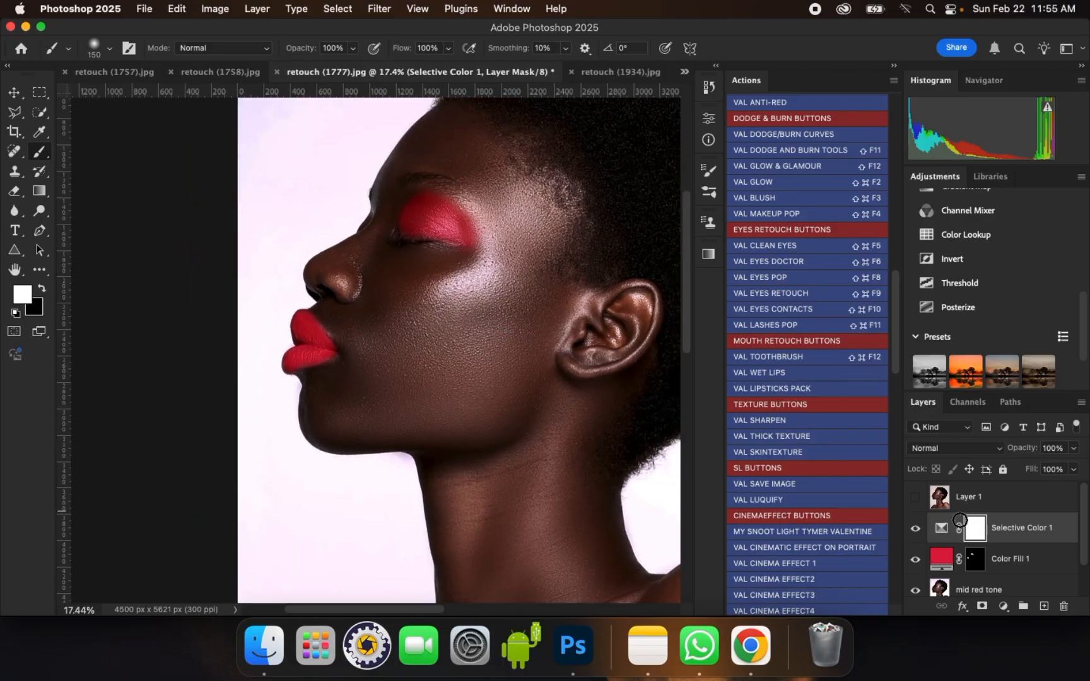
pyautogui.click(917, 532)
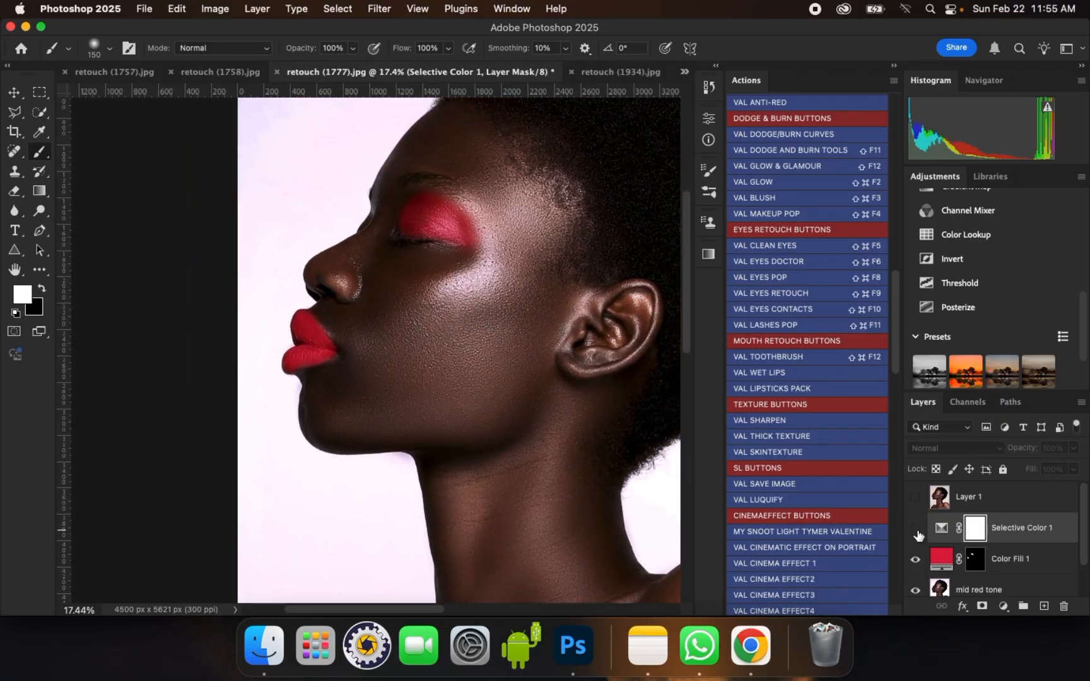
pyautogui.click(916, 530)
pyautogui.scroll(1, 507, 275)
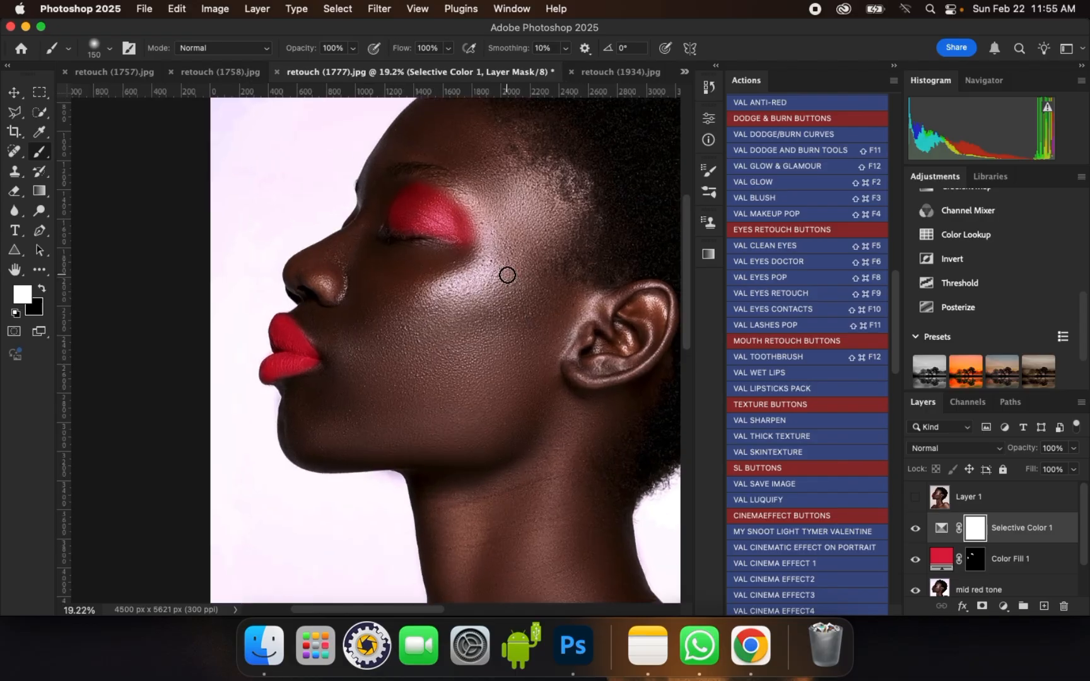
# Step: Reduce the opacity of the Selective Color 1 adjustment layer to 54%
pyautogui.click(1073, 450)
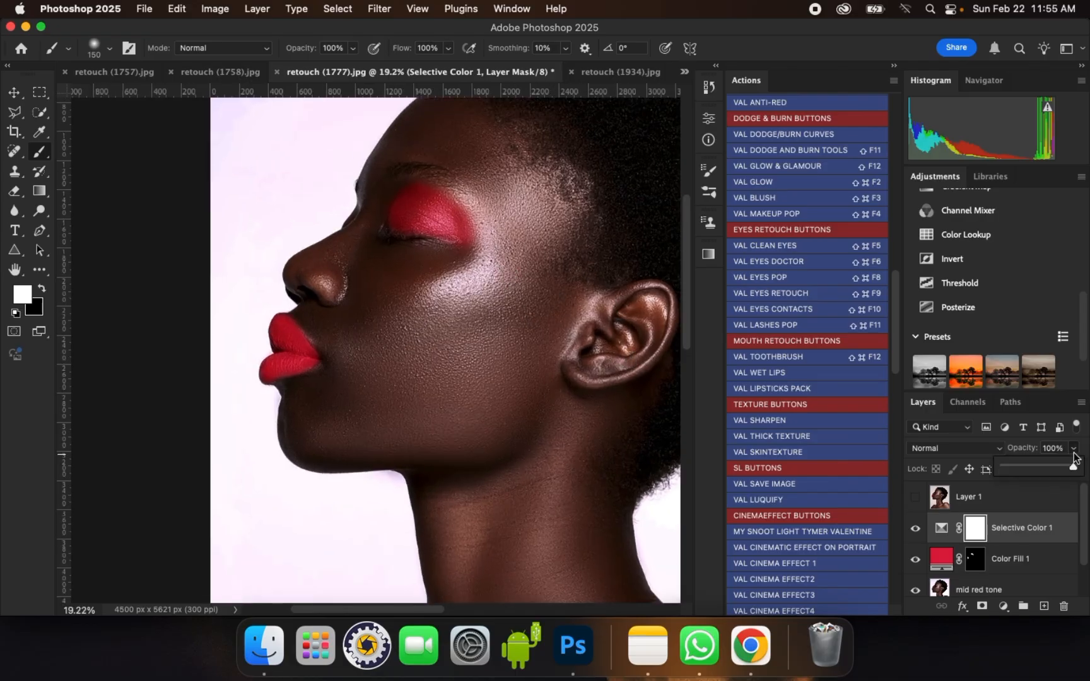
pyautogui.moveTo(1047, 470); pyautogui.dragTo(1040, 469)
pyautogui.scroll(-4, 460, 310)
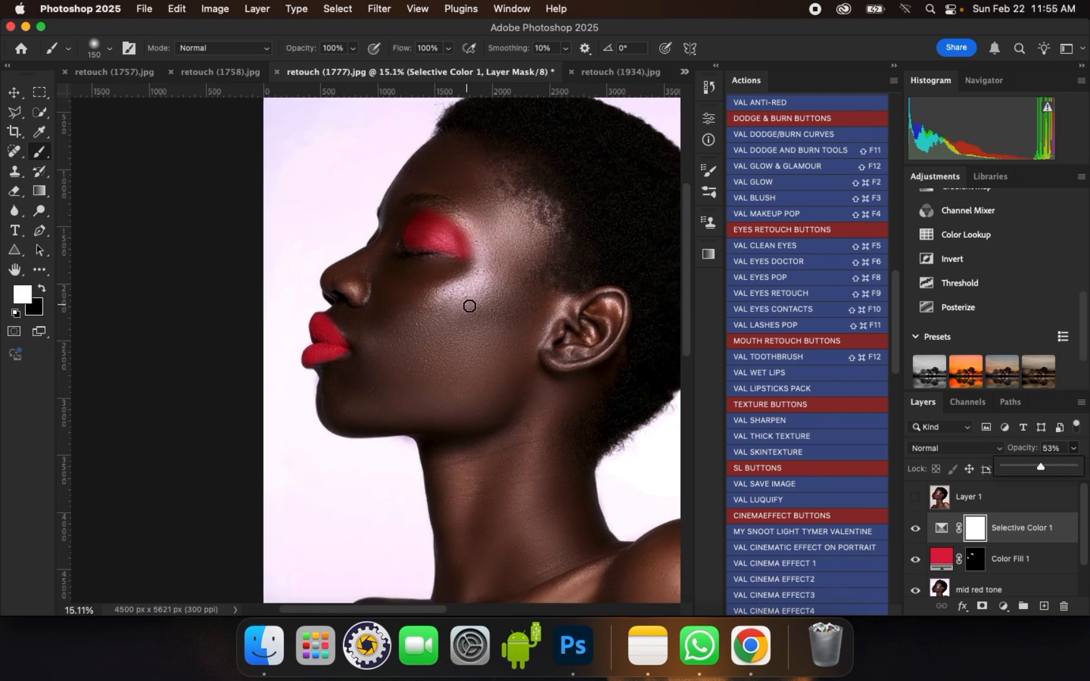
pyautogui.scroll(-1, 489, 340)
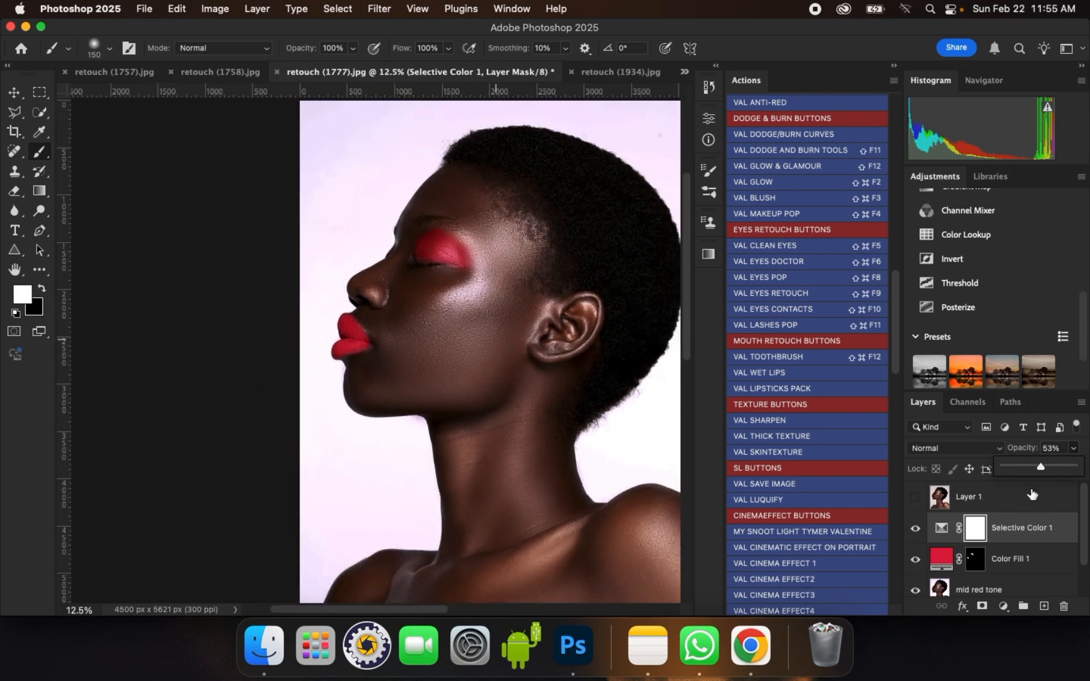
pyautogui.moveTo(1040, 470); pyautogui.dragTo(1043, 469)
# Step: Merge the Selective Color 1, Color Fill 1 and mid red tone layers into one layer
pyautogui.moveTo(1083, 527); pyautogui.dragTo(1081, 548)
pyautogui.keyDown('shift'); pyautogui.click(971, 561); pyautogui.keyUp('shift')
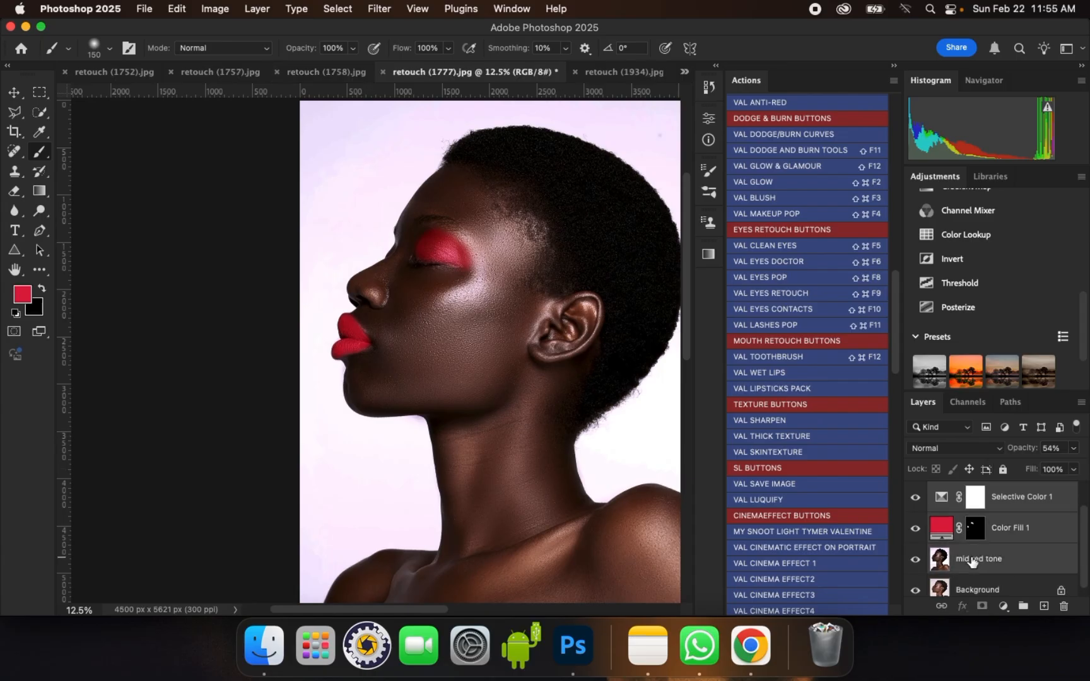
pyautogui.press('super+e')
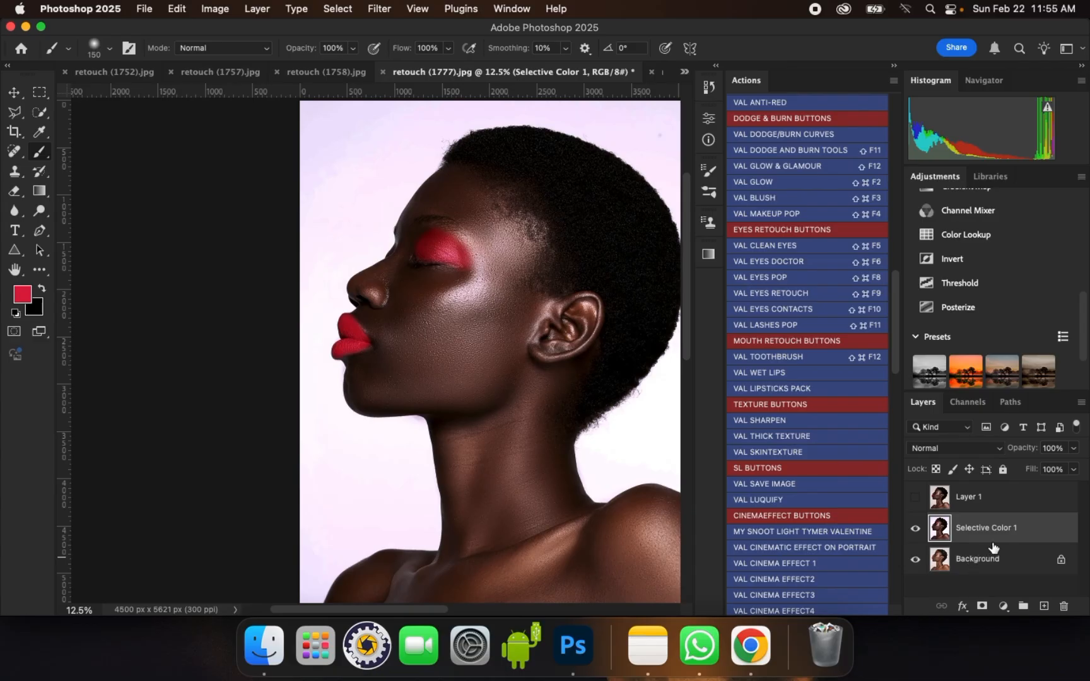
# Step: Run the VAL SHARPEN action above the merged Selective Color 1 layer and let it finish
pyautogui.scroll(5, 532, 502)
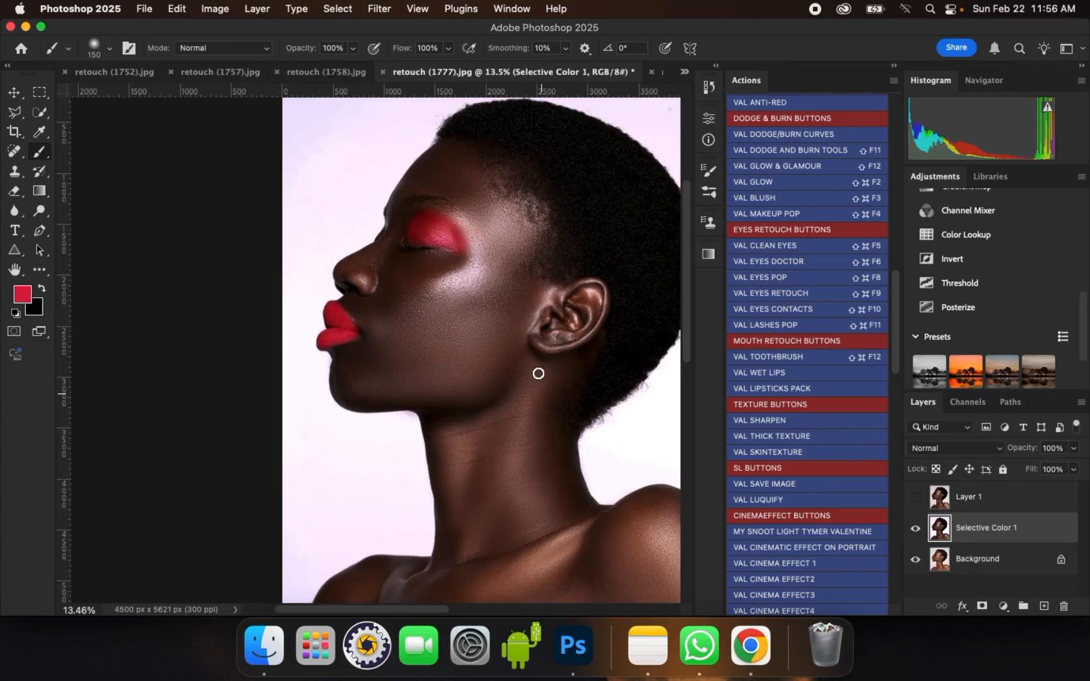
pyautogui.scroll(2, 398, 217)
pyautogui.scroll(3, 584, 231)
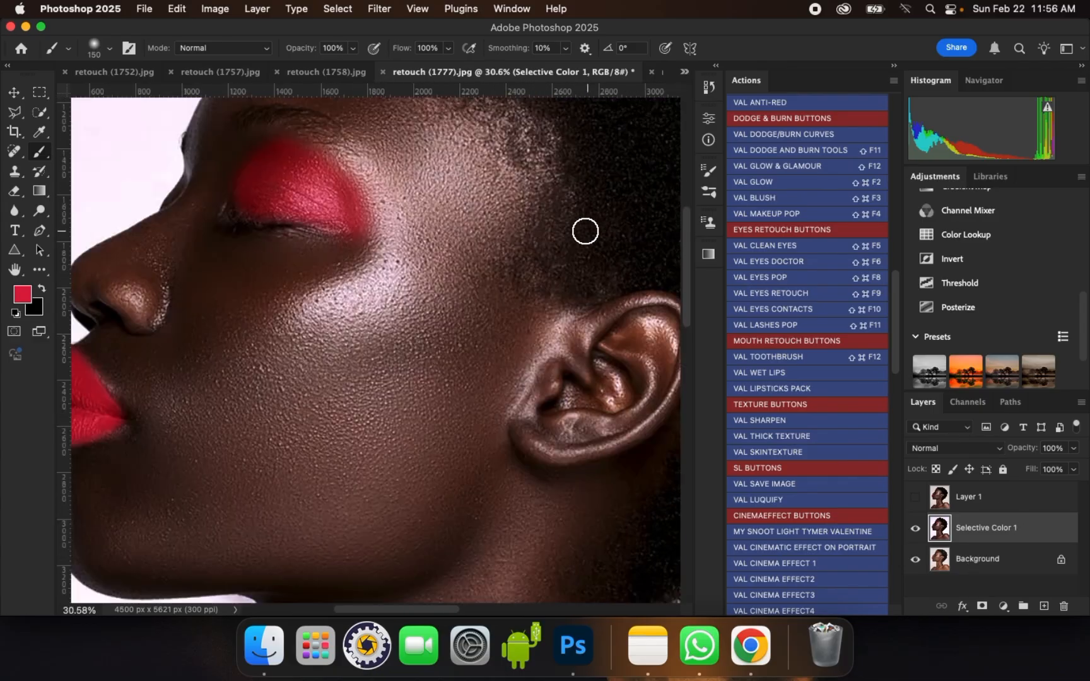
pyautogui.scroll(1, 568, 362)
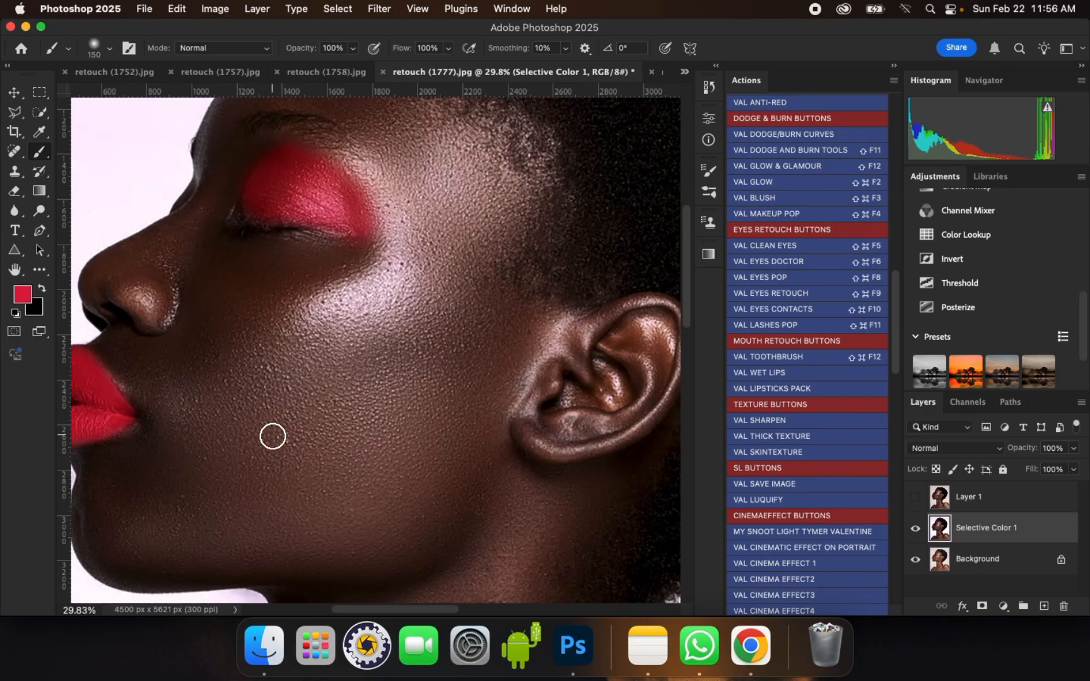
pyautogui.scroll(-1, 460, 386)
pyautogui.scroll(-2, 460, 386)
pyautogui.scroll(2, 263, 338)
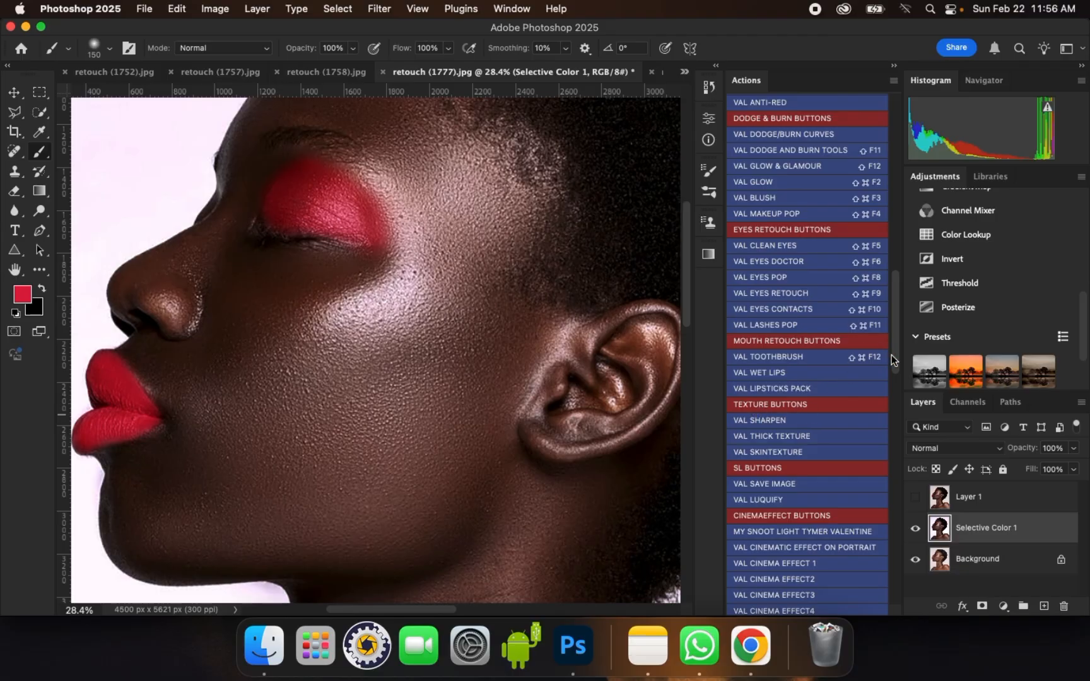
pyautogui.scroll(-1, 891, 356)
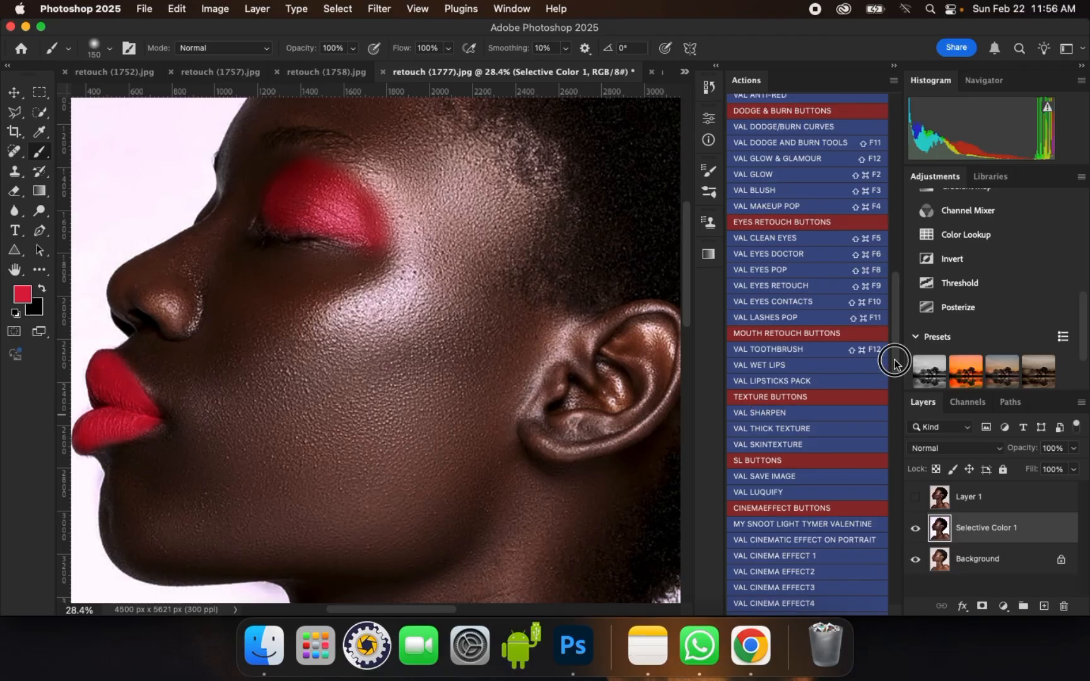
pyautogui.click(771, 406)
pyautogui.click(608, 346)
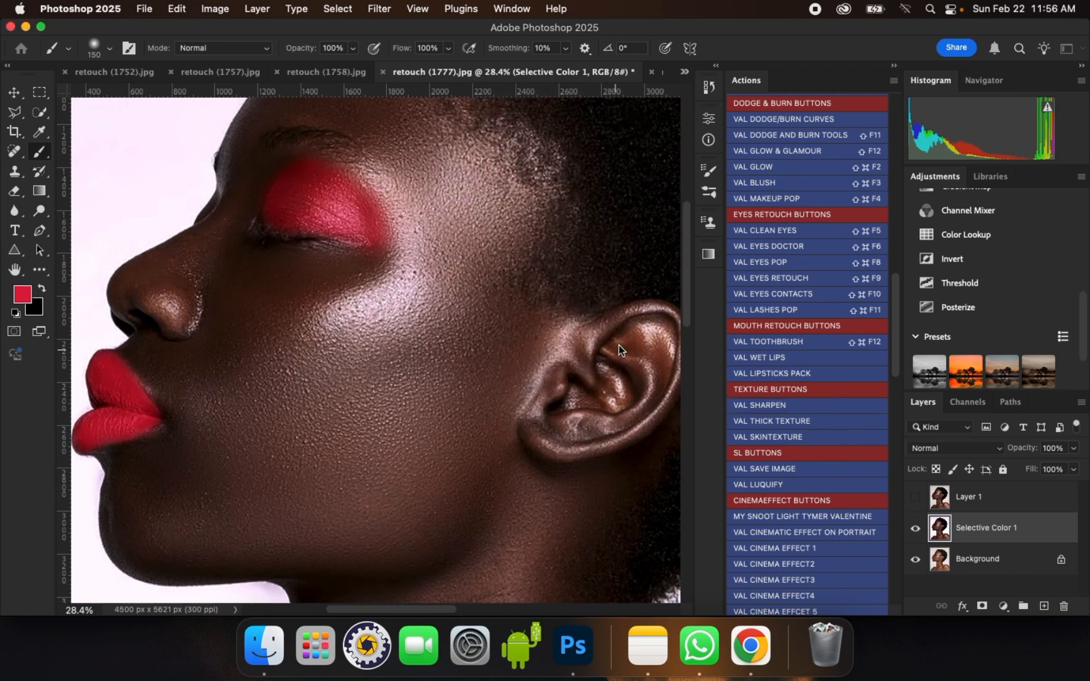
pyautogui.click(600, 248)
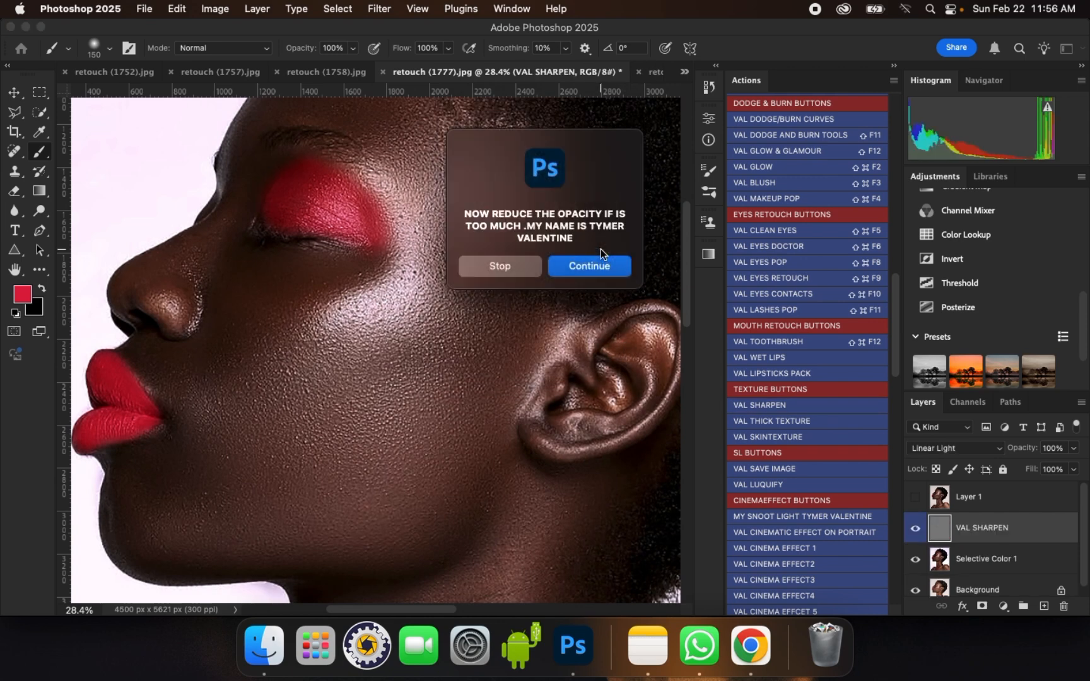
pyautogui.click(602, 268)
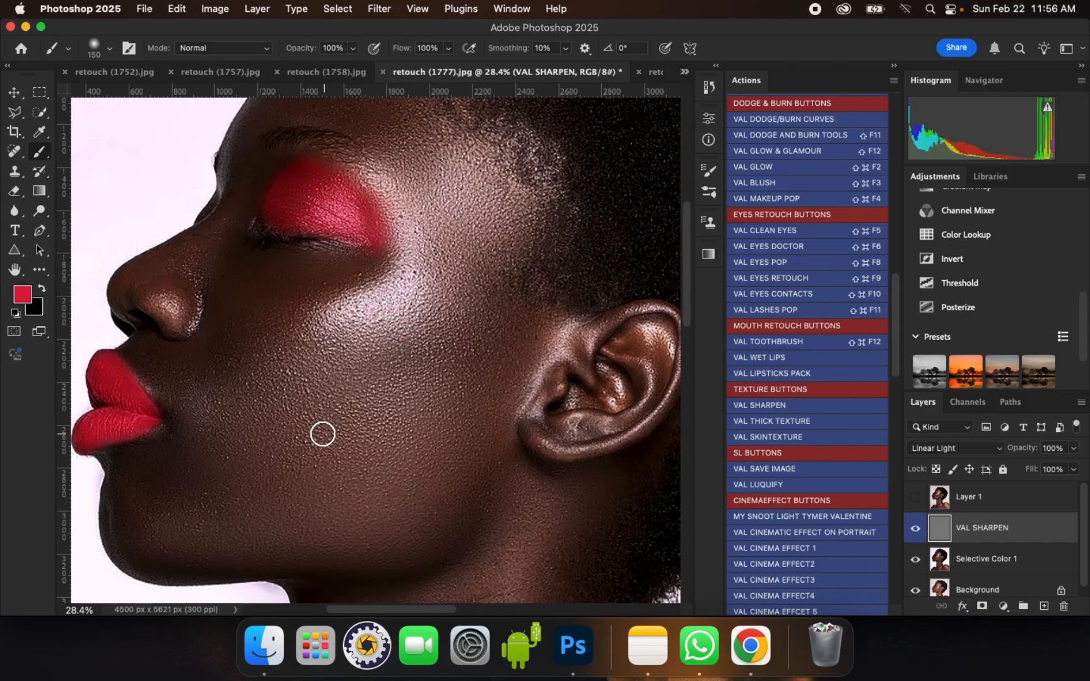
# Step: Examine the sharpened skin texture on the cheek with the VAL SHARPEN layer hidden and shown
pyautogui.scroll(1, 313, 434)
pyautogui.scroll(1, 313, 437)
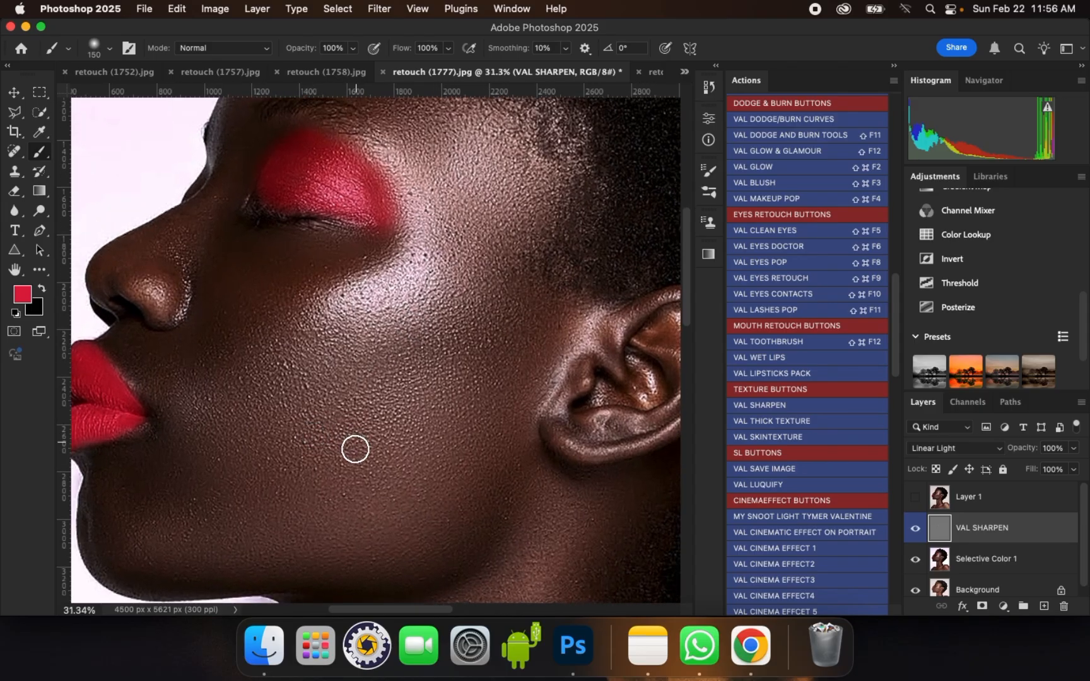
pyautogui.scroll(2, 355, 449)
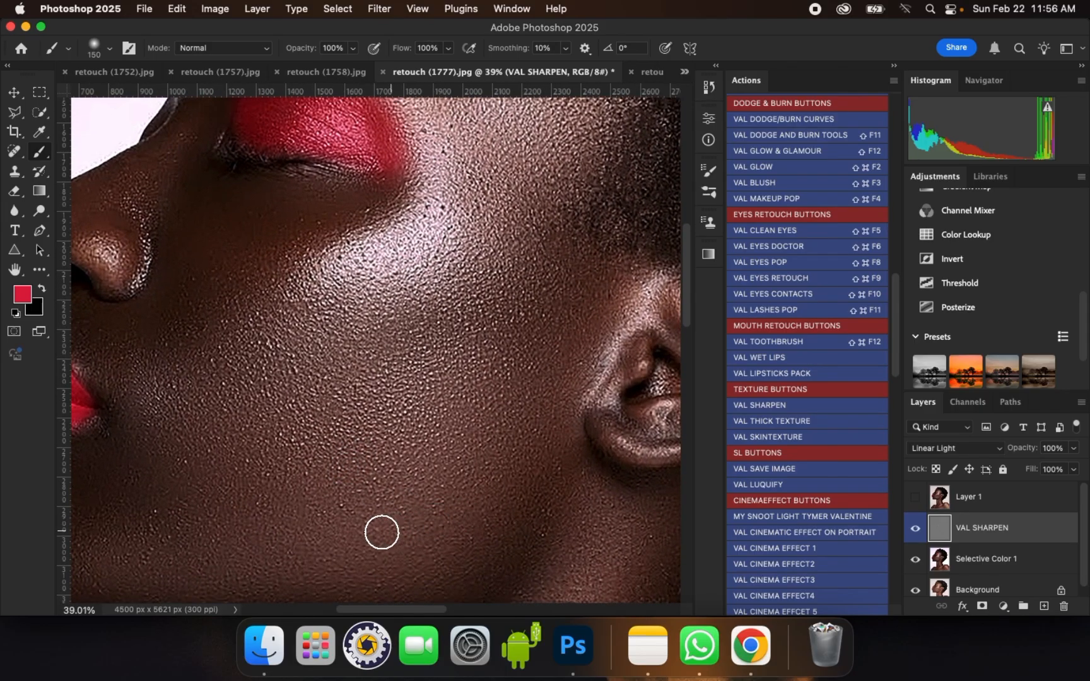
pyautogui.scroll(1, 353, 530)
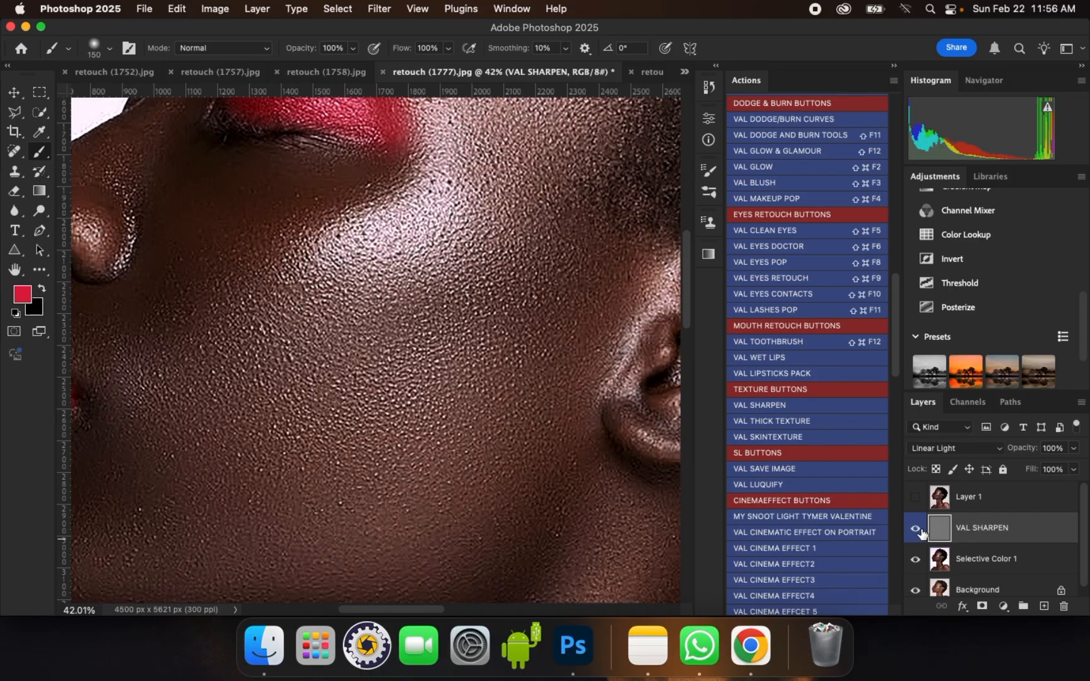
pyautogui.click(918, 529)
pyautogui.click(917, 530)
pyautogui.scroll(-5, 514, 372)
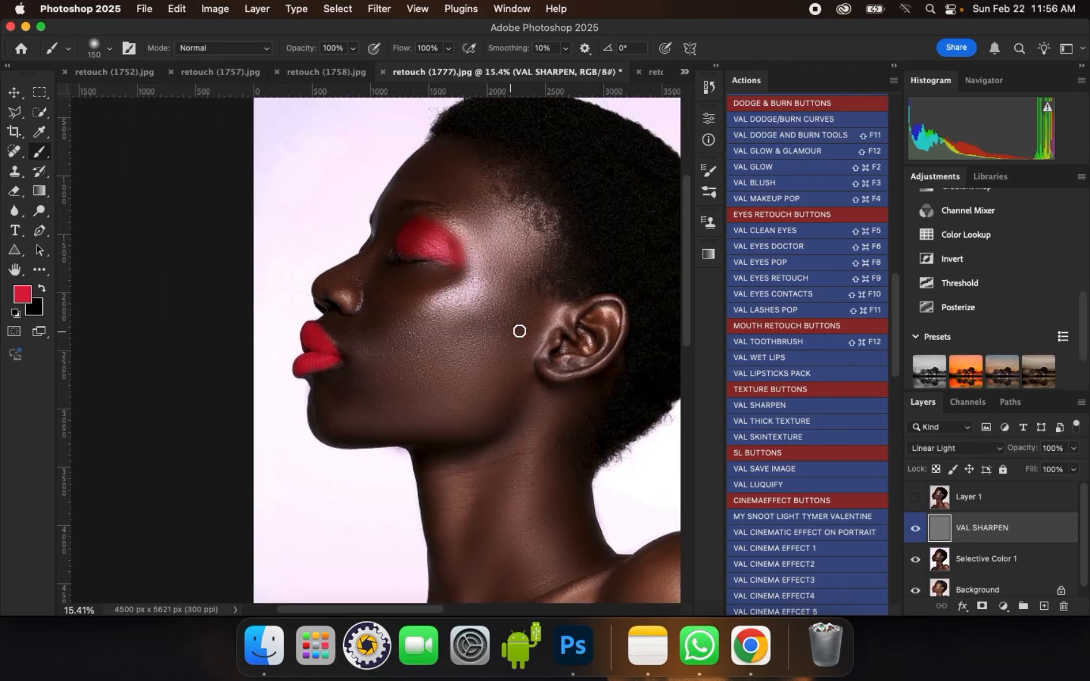
# Step: Merge the VAL SHARPEN layer with the Selective Color 1 layer beneath it
pyautogui.scroll(2, 639, 319)
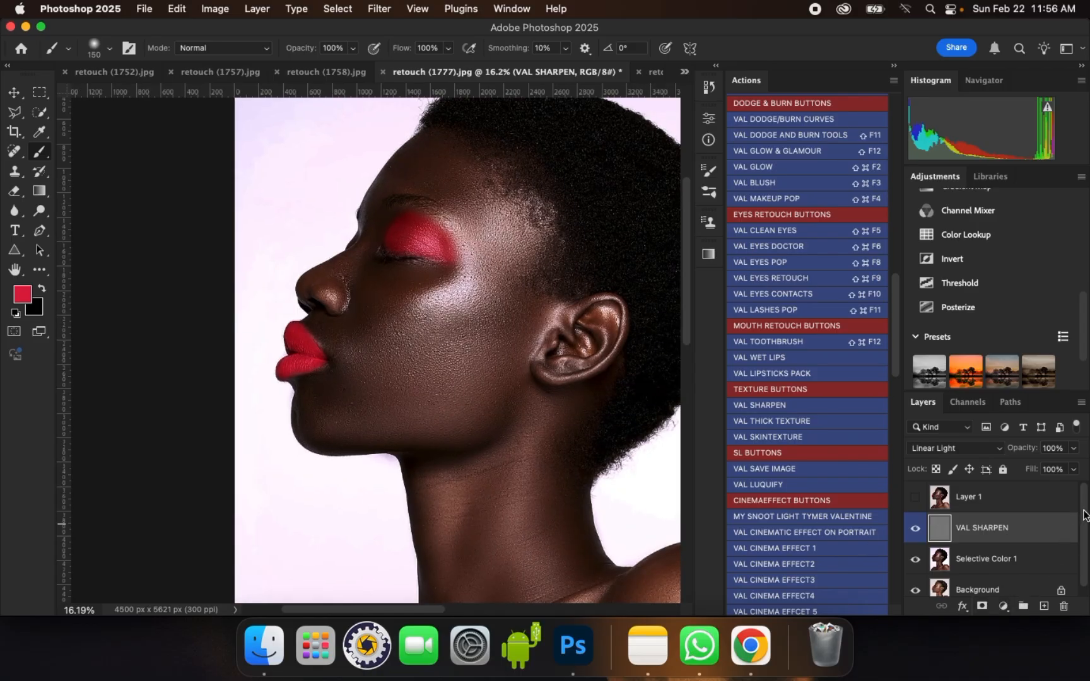
pyautogui.keyDown('shift'); pyautogui.click(982, 563); pyautogui.keyUp('shift')
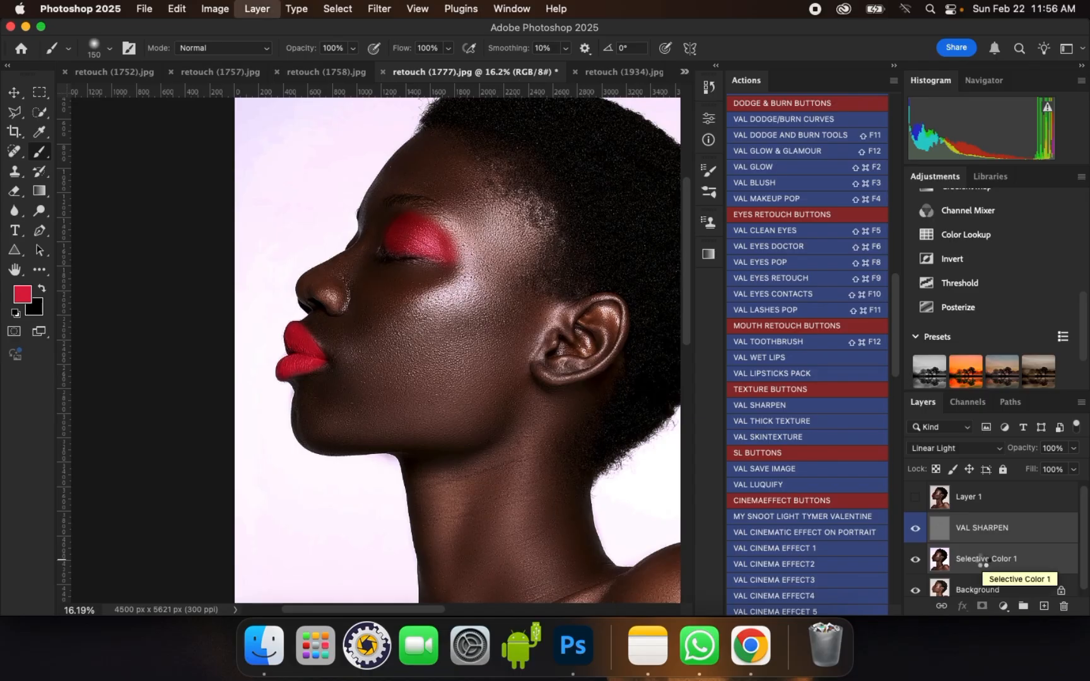
pyautogui.press('super+e')
# Step: Compare the retouched portrait with the original Background by toggling the merged VAL SHARPEN layer's visibility
pyautogui.scroll(-2, 444, 321)
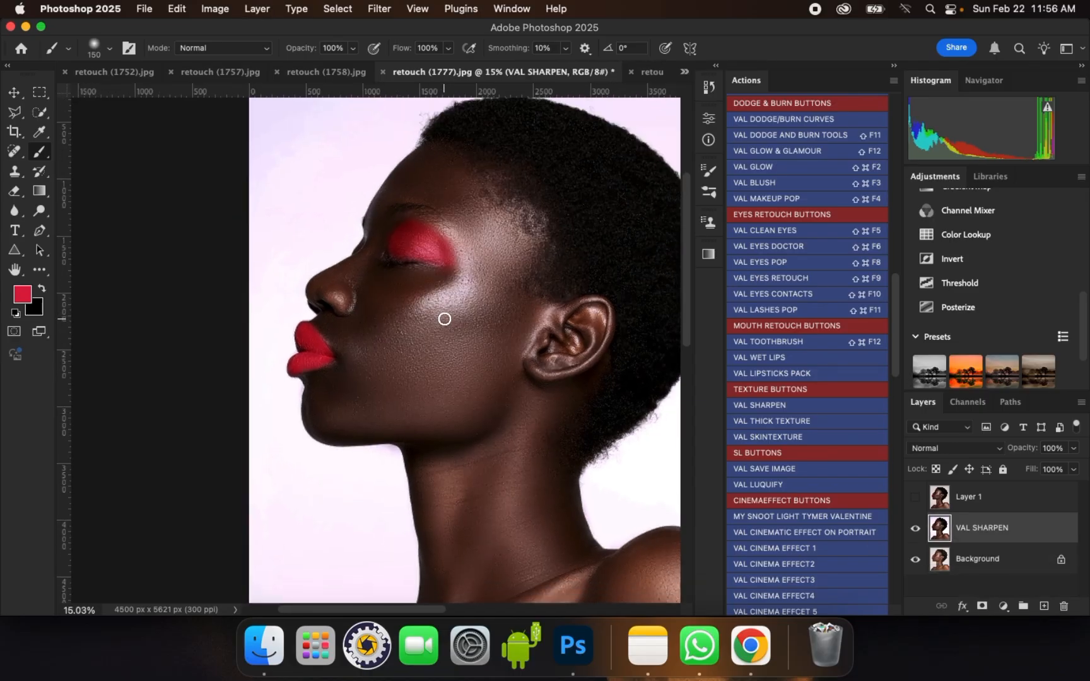
pyautogui.scroll(-3, 444, 321)
pyautogui.scroll(1, 620, 548)
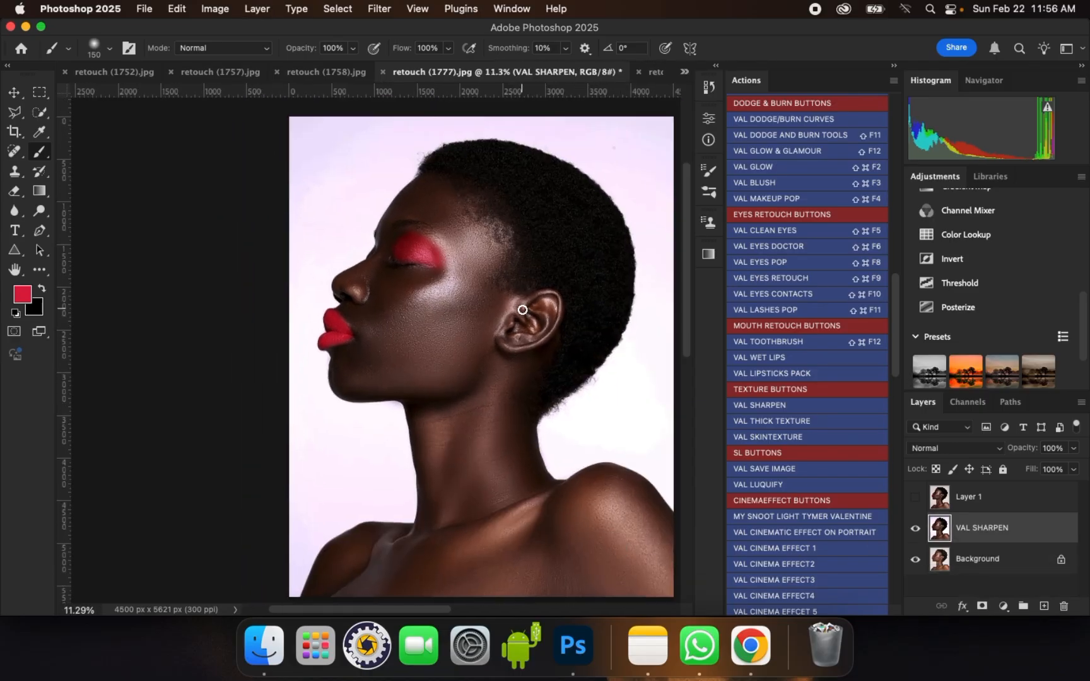
pyautogui.scroll(1, 522, 310)
pyautogui.scroll(2, 524, 536)
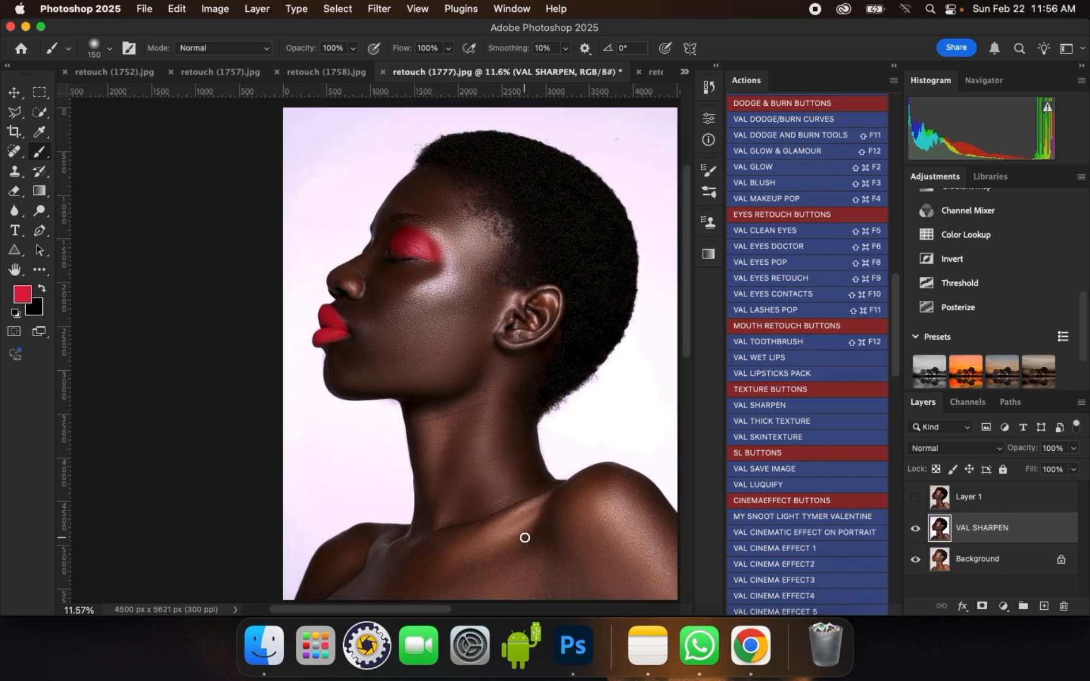
pyautogui.click(913, 533)
pyautogui.click(914, 533)
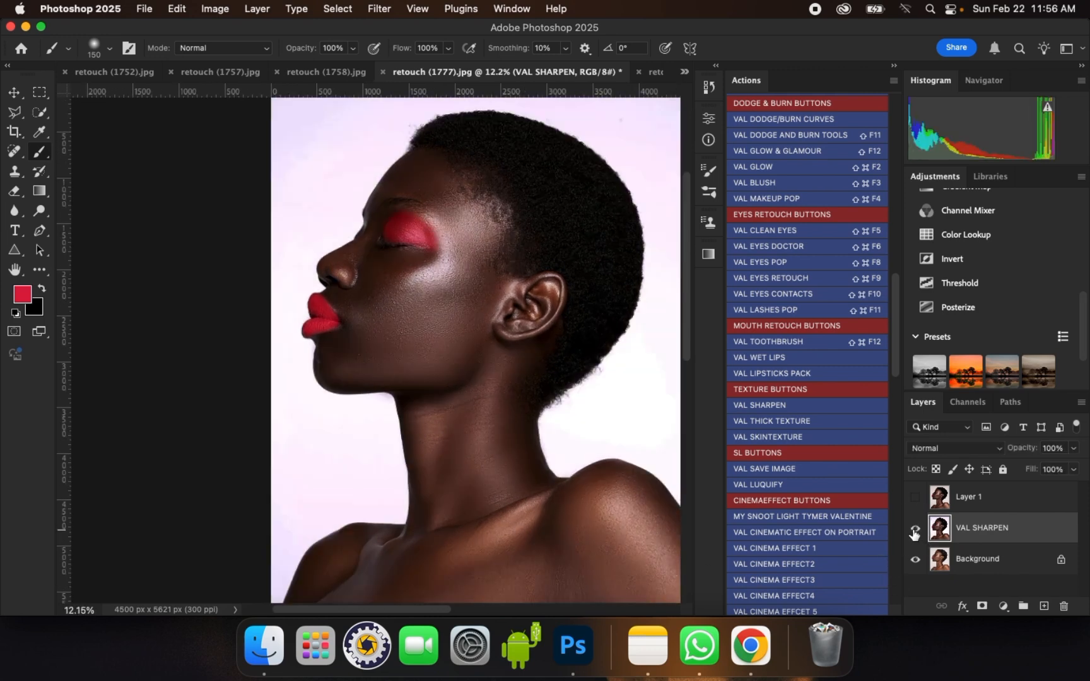
pyautogui.click(914, 533)
pyautogui.click(914, 533)
pyautogui.scroll(5, 429, 330)
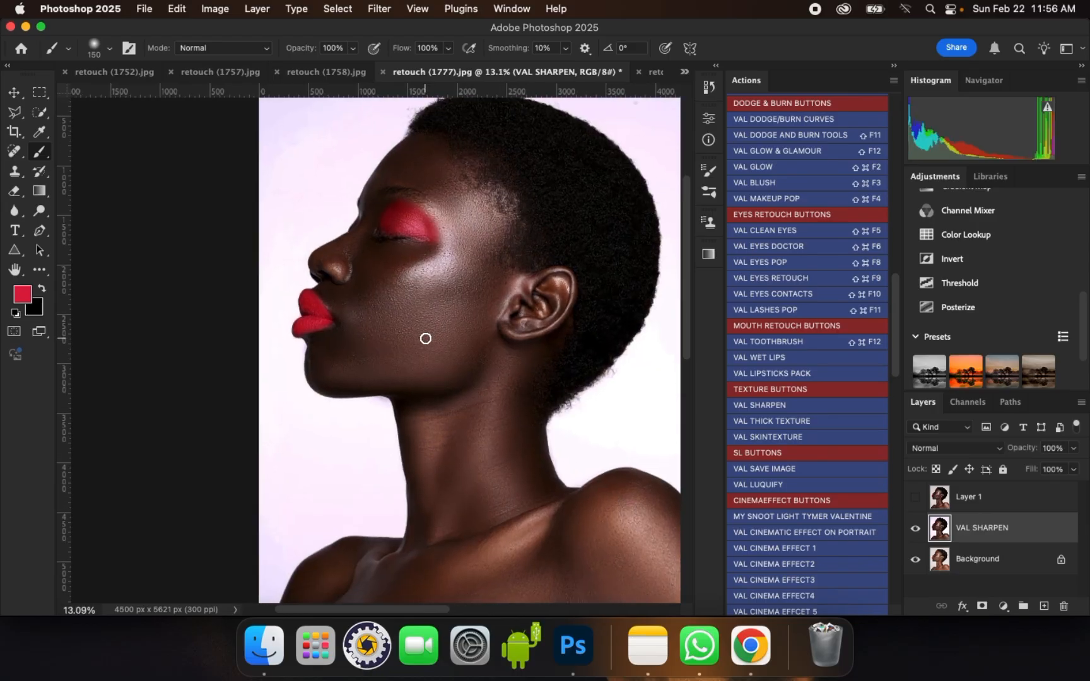
pyautogui.scroll(2, 424, 335)
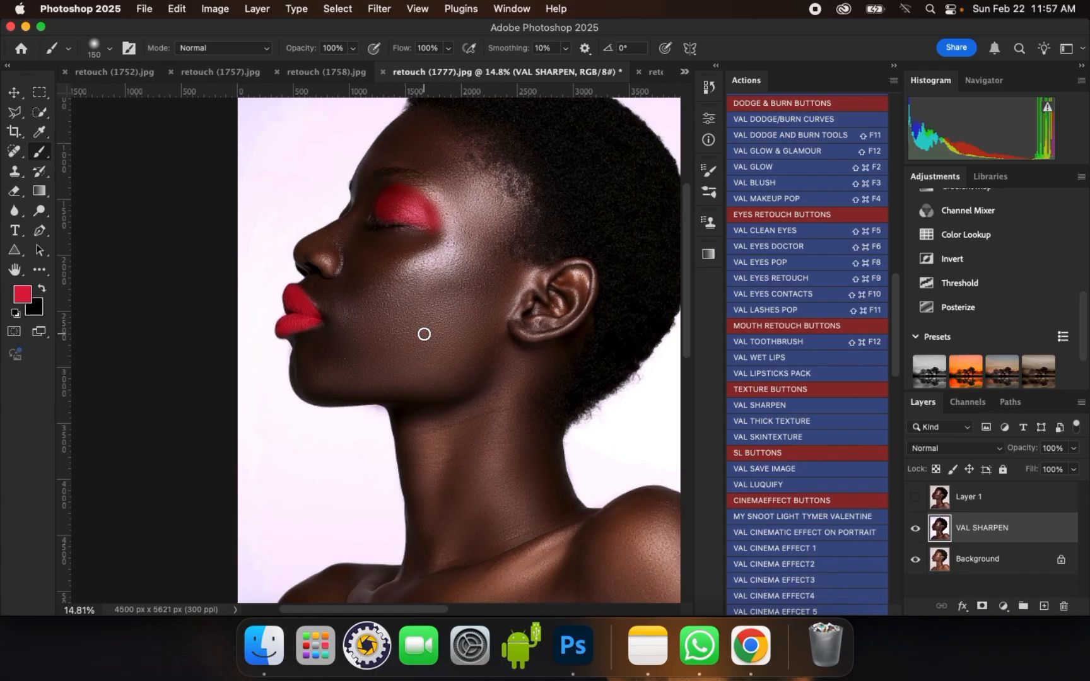
pyautogui.click(914, 530)
pyautogui.click(914, 530)
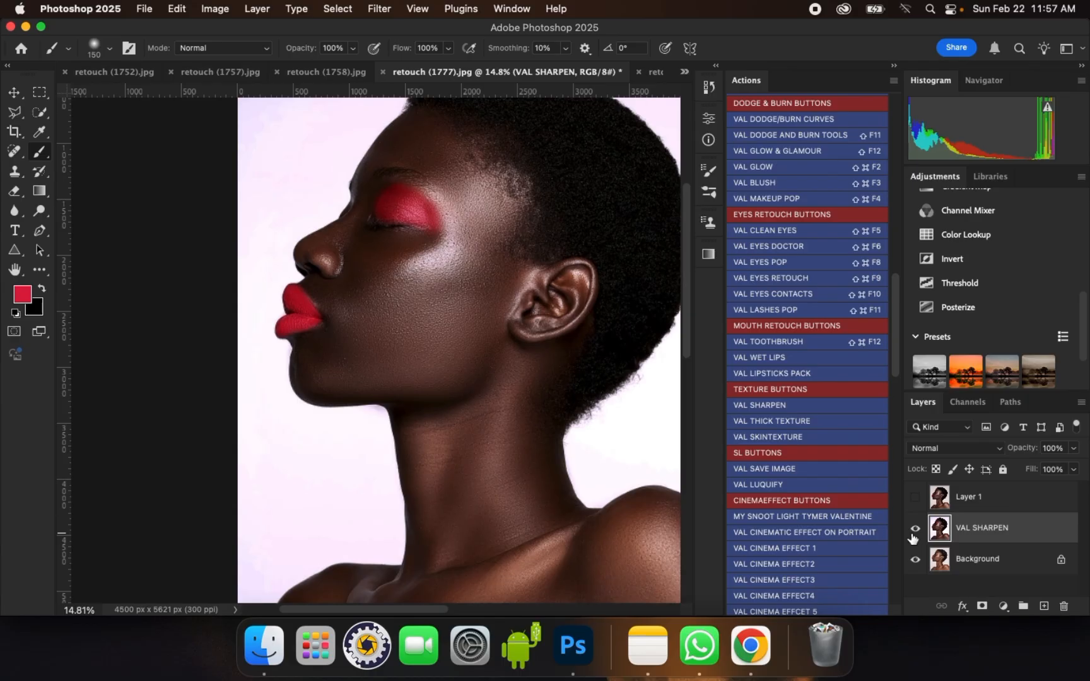